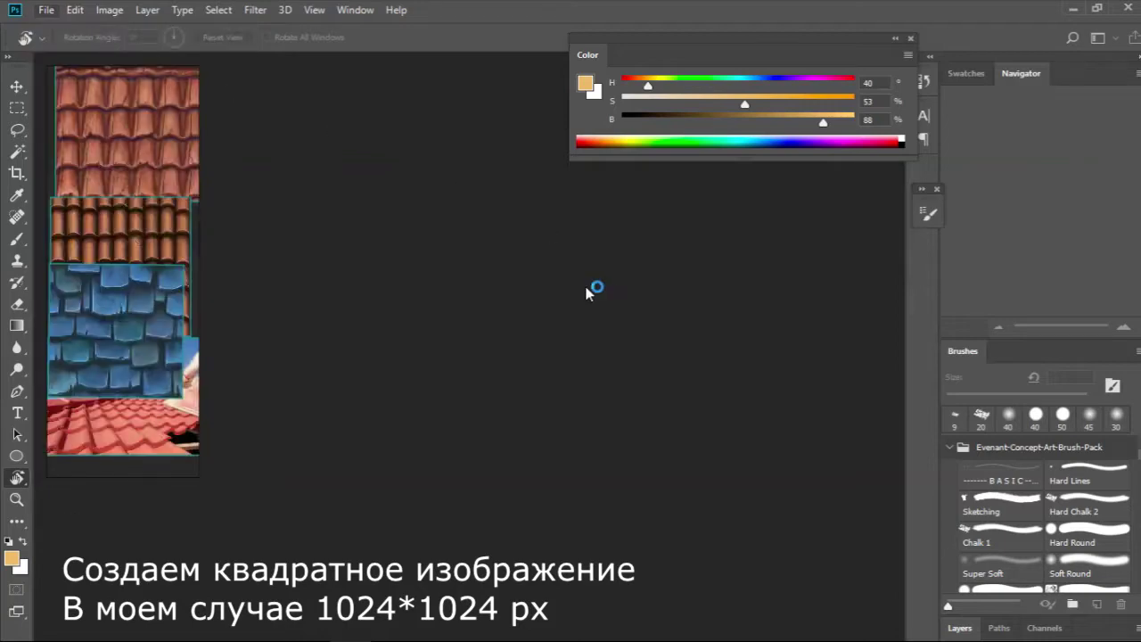
# Step: Create a new 1024×1024 px document and add an empty Layer 1
pyautogui.click(442, 250)
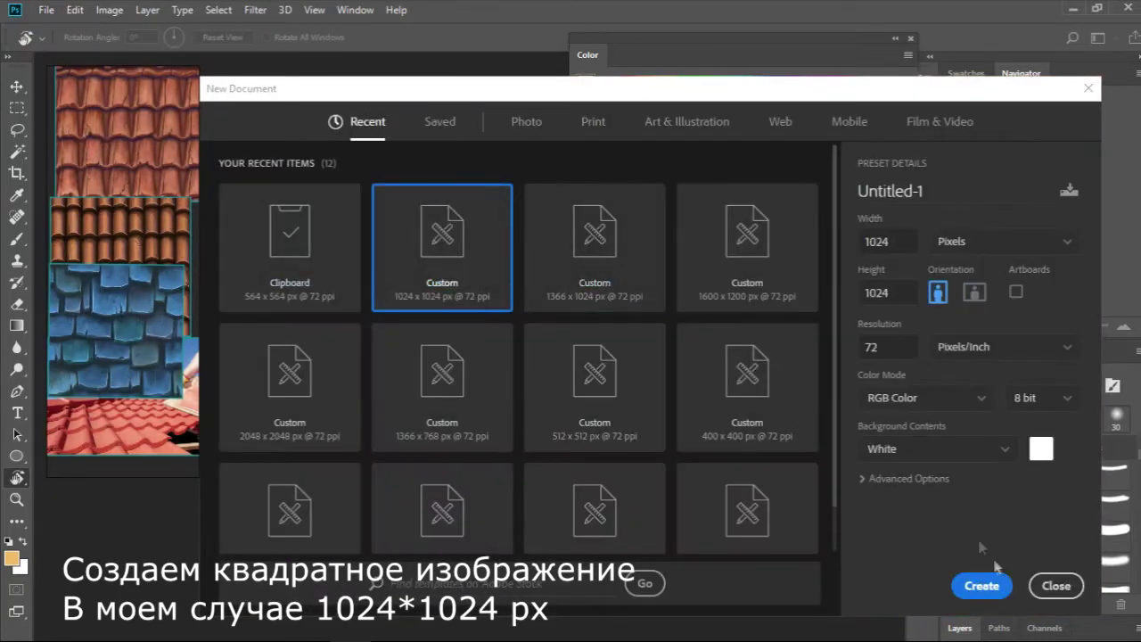
pyautogui.click(978, 591)
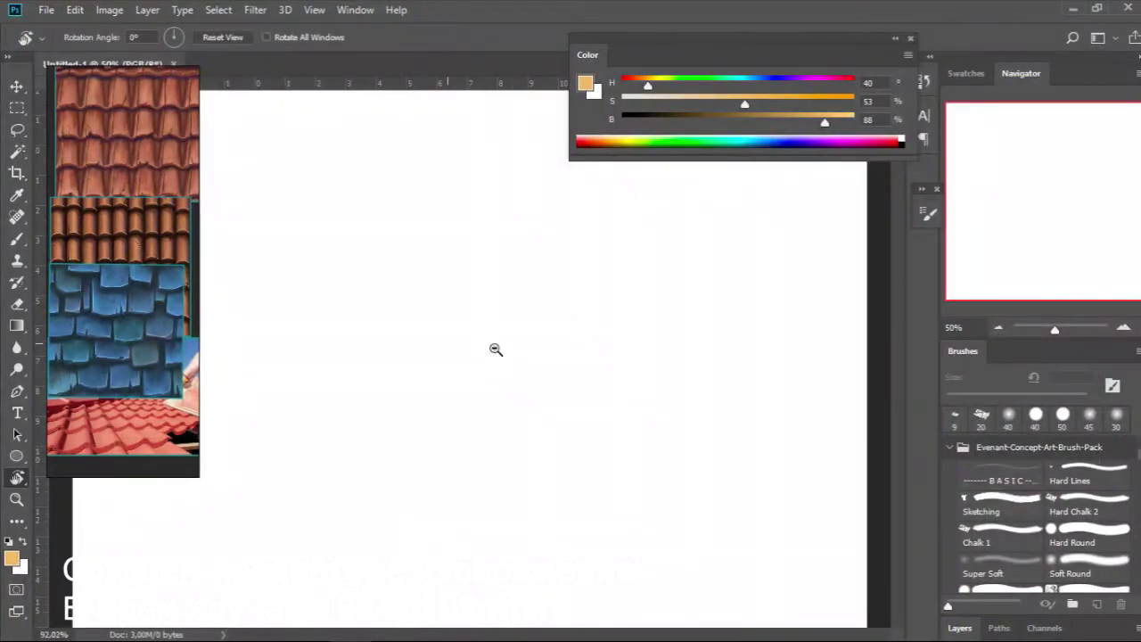
pyautogui.hotkey('ctrl', 'shift', 'alt', 'n')
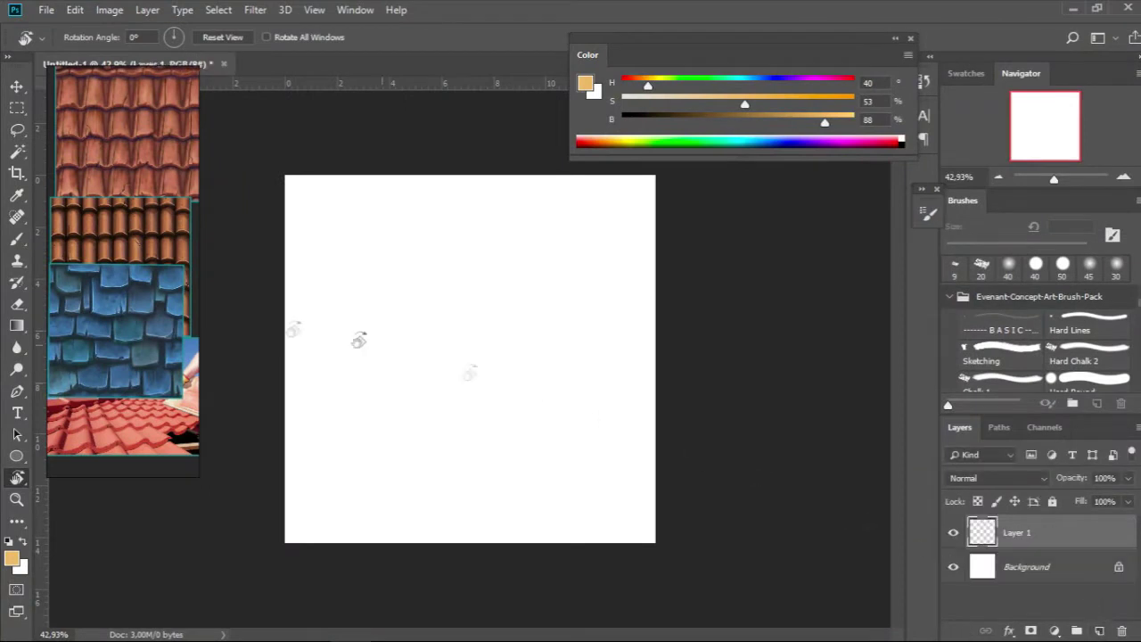
# Step: Fill Layer 1 with a medium blue (H 210, S 48, B 59)
pyautogui.press('b')
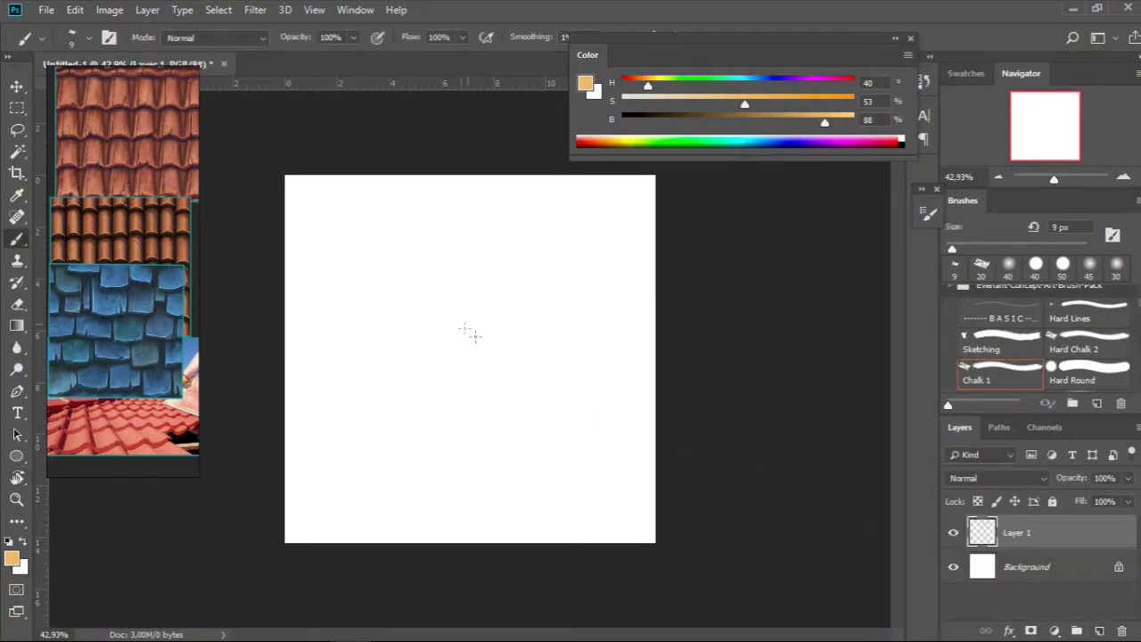
pyautogui.scroll(1, 436, 323)
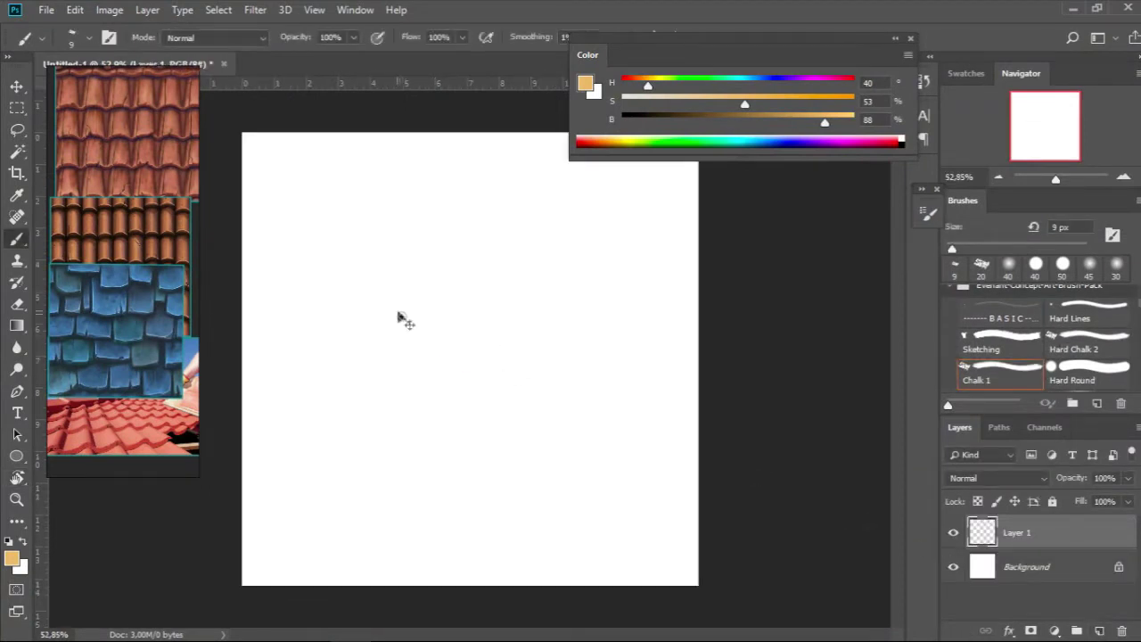
pyautogui.scroll(-2, 400, 311)
pyautogui.moveTo(367, 250); pyautogui.dragTo(373, 319)
pyautogui.hotkey('ctrl', 'z')
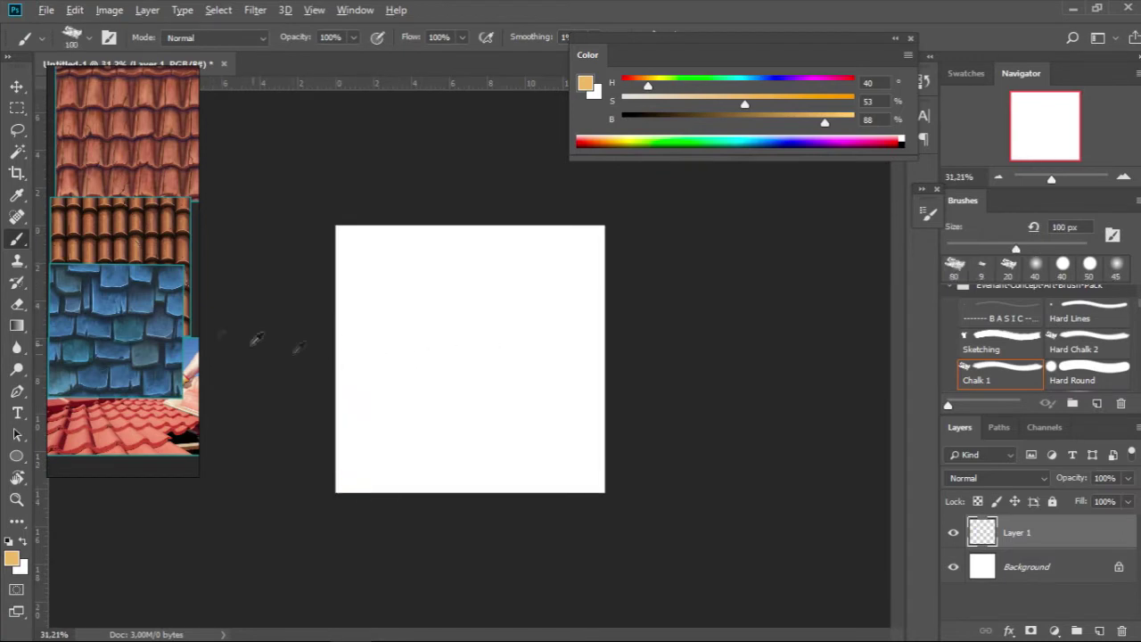
pyautogui.press(']')
pyautogui.press(']')
pyautogui.press(']')
pyautogui.hotkey('alt', 'BackSpace')
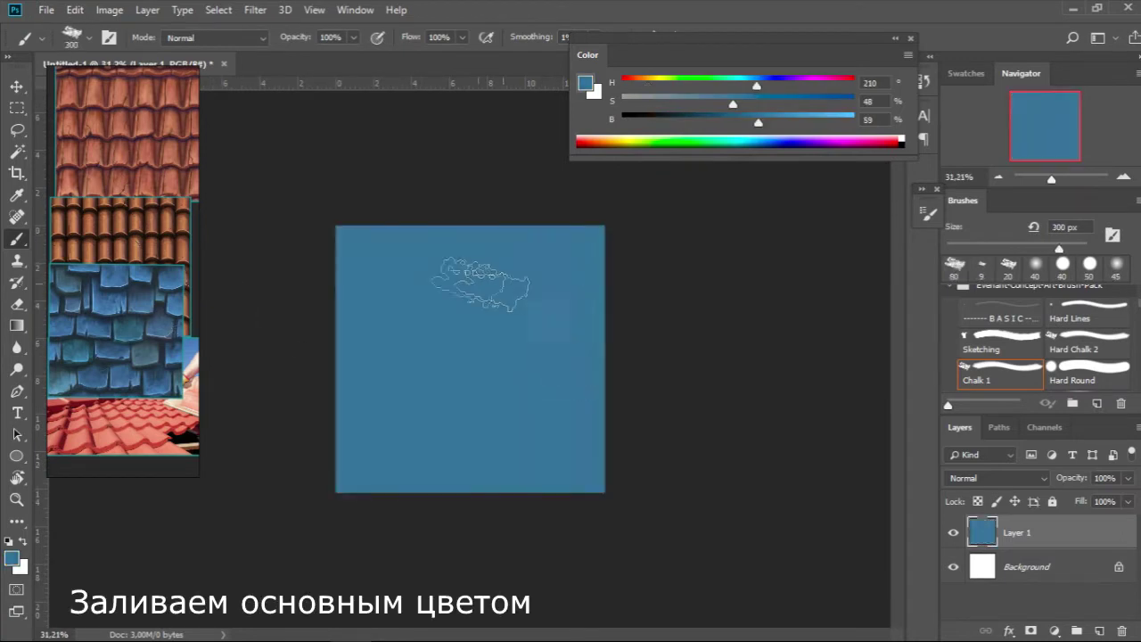
# Step: Refill the layer with a sampled dark teal and paint lighter teal streaks with a 500 px brush
pyautogui.keyDown('alt'); pyautogui.click(100, 275); pyautogui.keyUp('alt')
pyautogui.hotkey('alt', 'BackSpace')
pyautogui.press(']')
pyautogui.press(']')
pyautogui.moveTo(383, 482); pyautogui.dragTo(446, 321)
pyautogui.moveTo(484, 280)
pyautogui.mouseDown()
pyautogui.moveTo(484, 369)
pyautogui.moveTo(419, 374)
pyautogui.mouseUp()
pyautogui.press('[')
pyautogui.moveTo(573, 357)
pyautogui.mouseDown()
pyautogui.moveTo(369, 446)
pyautogui.moveTo(407, 267)
pyautogui.moveTo(401, 428)
pyautogui.mouseUp()
pyautogui.press(']')
pyautogui.moveTo(384, 249)
pyautogui.mouseDown()
pyautogui.moveTo(471, 330)
pyautogui.moveTo(458, 306)
pyautogui.mouseUp()
pyautogui.keyDown('alt'); pyautogui.click(369, 249); pyautogui.keyUp('alt')
pyautogui.moveTo(369, 249); pyautogui.dragTo(474, 446)
# Step: At 73% brush opacity, paint dark vertical teal streaks with a 125 px brush
pyautogui.click(353, 37)
pyautogui.moveTo(357, 59); pyautogui.dragTo(336, 58)
pyautogui.press('[')
pyautogui.press('[')
pyautogui.keyDown('alt'); pyautogui.click(437, 288); pyautogui.keyUp('alt')
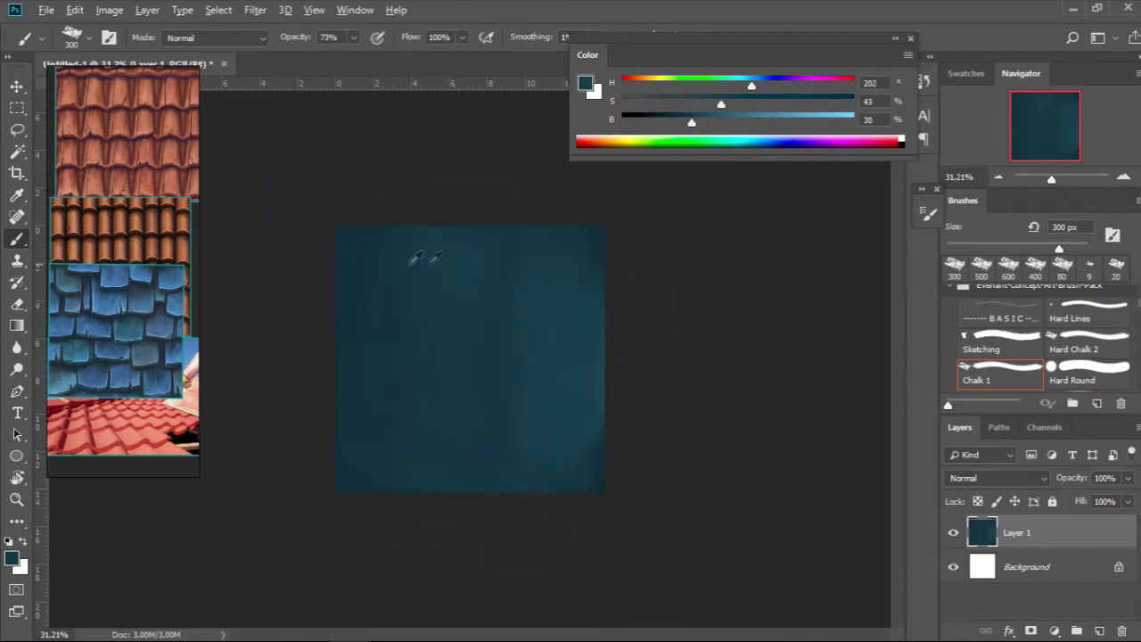
pyautogui.keyDown('alt'); pyautogui.click(397, 243); pyautogui.keyUp('alt')
pyautogui.press('[')
pyautogui.press('[')
pyautogui.press('[')
pyautogui.press(']')
pyautogui.moveTo(369, 225); pyautogui.dragTo(369, 488)
pyautogui.moveTo(547, 272)
pyautogui.mouseDown()
pyautogui.moveTo(547, 384)
pyautogui.moveTo(530, 455)
pyautogui.mouseUp()
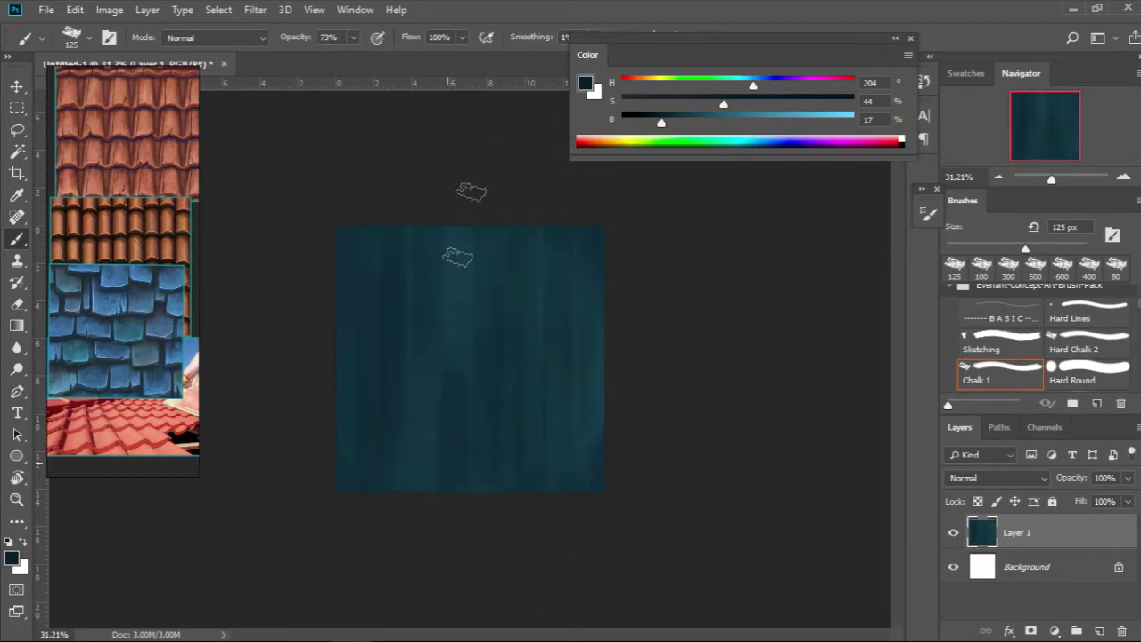
# Step: Add brownish and resampled teal strokes, varying the brush between 175 and 400 px
pyautogui.keyDown('alt'); pyautogui.click(426, 489); pyautogui.keyUp('alt')
pyautogui.press(']')
pyautogui.press(']')
pyautogui.moveTo(672, 85); pyautogui.dragTo(649, 85)
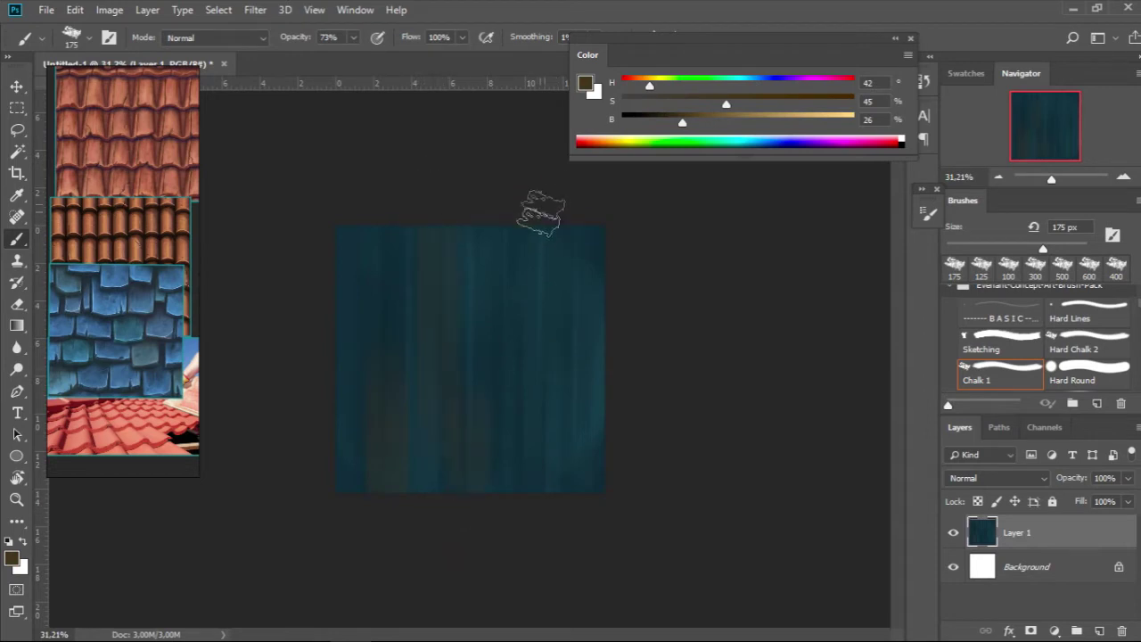
pyautogui.keyDown('alt'); pyautogui.click(412, 426); pyautogui.keyUp('alt')
pyautogui.press(']')
pyautogui.press(']')
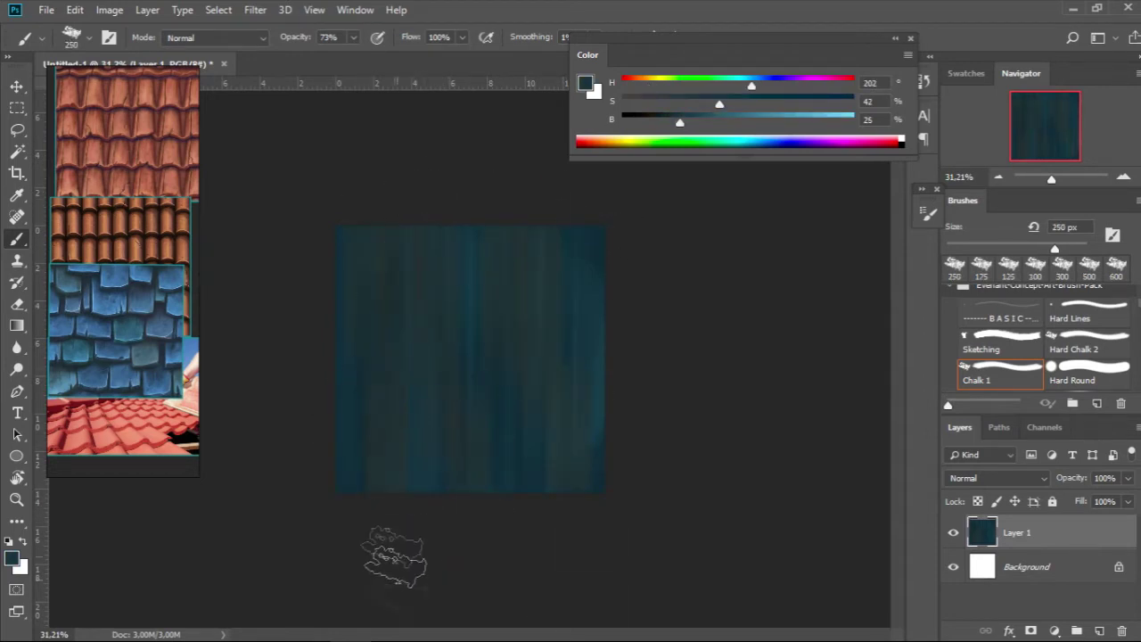
pyautogui.keyDown('alt'); pyautogui.click(565, 410); pyautogui.keyUp('alt')
pyautogui.press(']')
pyautogui.press(']')
pyautogui.keyDown('alt'); pyautogui.click(496, 472); pyautogui.keyUp('alt')
pyautogui.press('[')
pyautogui.press('[')
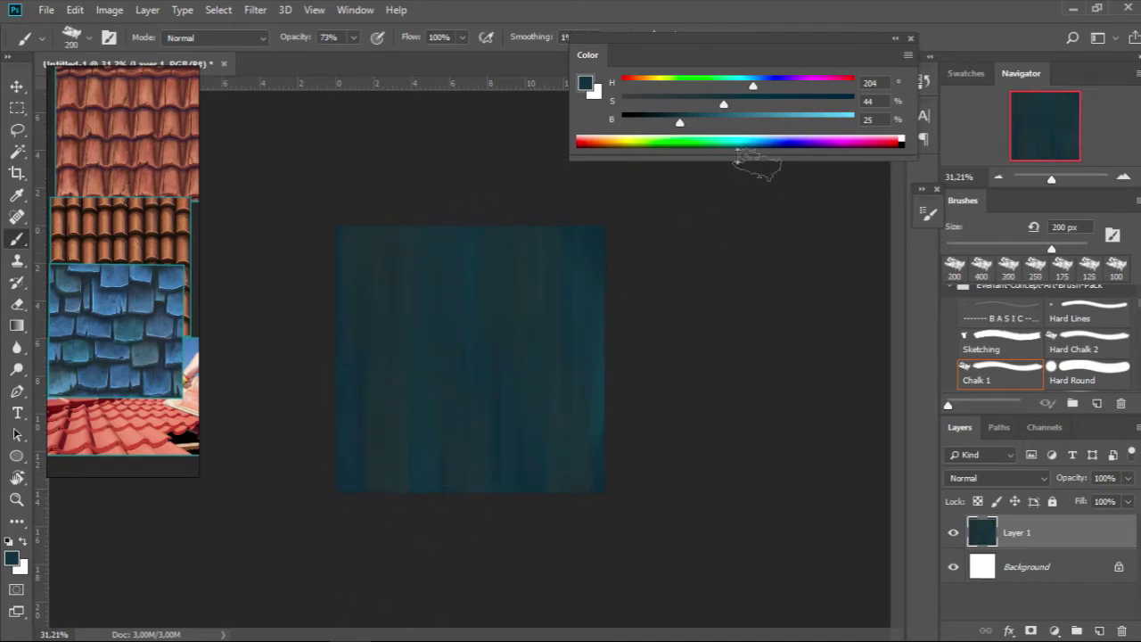
pyautogui.scroll(-3, 1136, 365)
pyautogui.scroll(1, 1034, 338)
pyautogui.scroll(-2, 1070, 348)
pyautogui.click(996, 307)
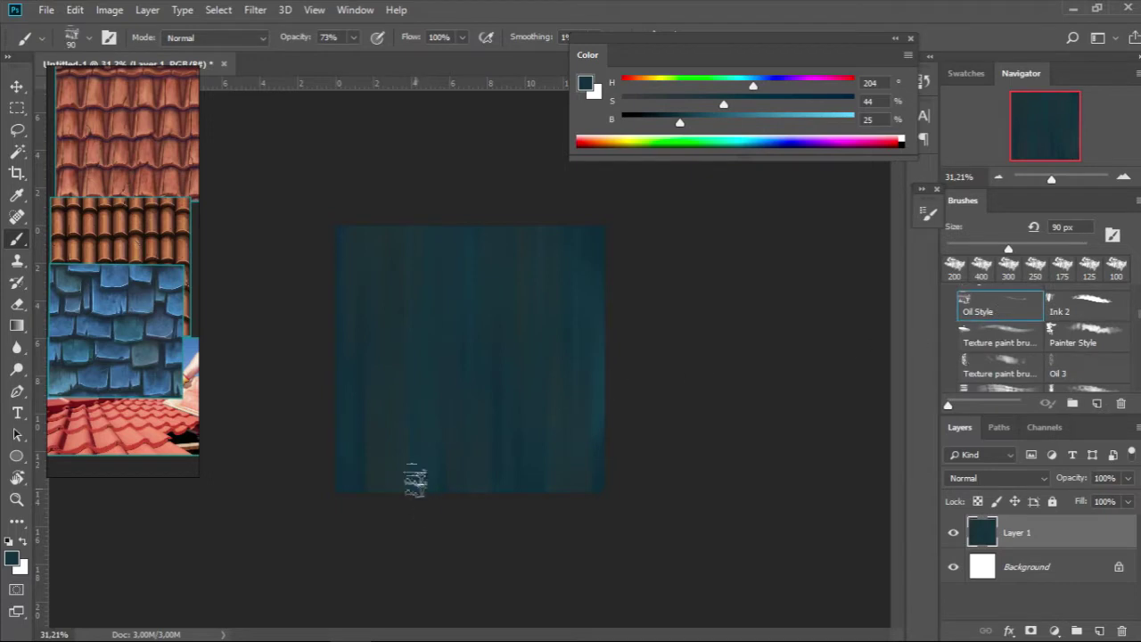
# Step: Paint vertical Oil Style strokes in darker, greyer and saturated teals at 125–200 px
pyautogui.click(721, 141)
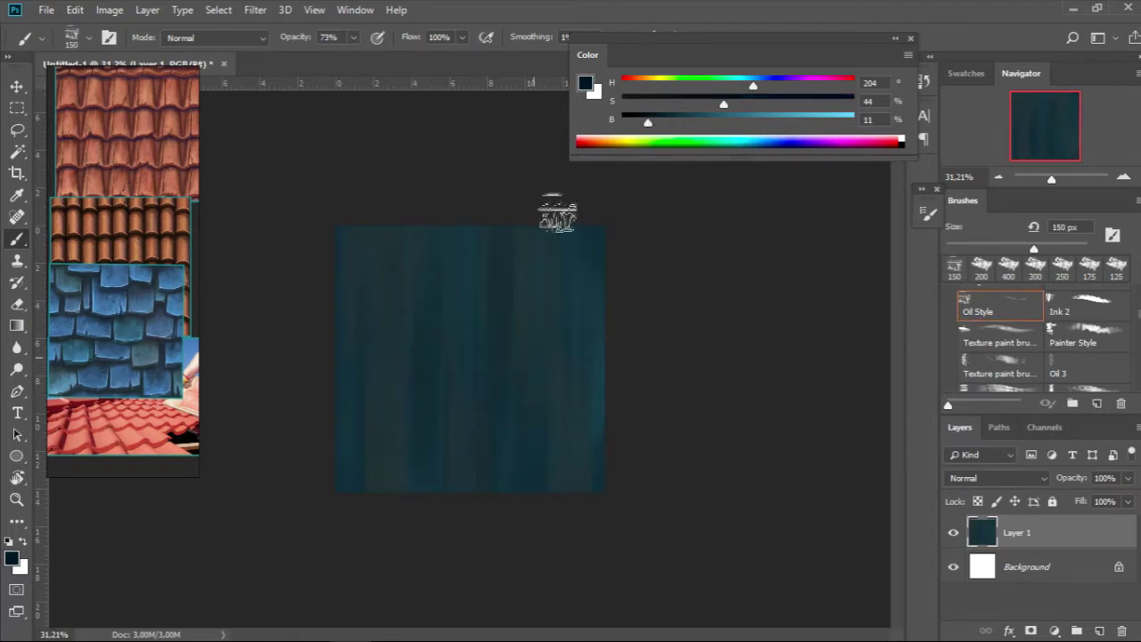
pyautogui.keyDown('alt'); pyautogui.click(544, 272); pyautogui.keyUp('alt')
pyautogui.press(']')
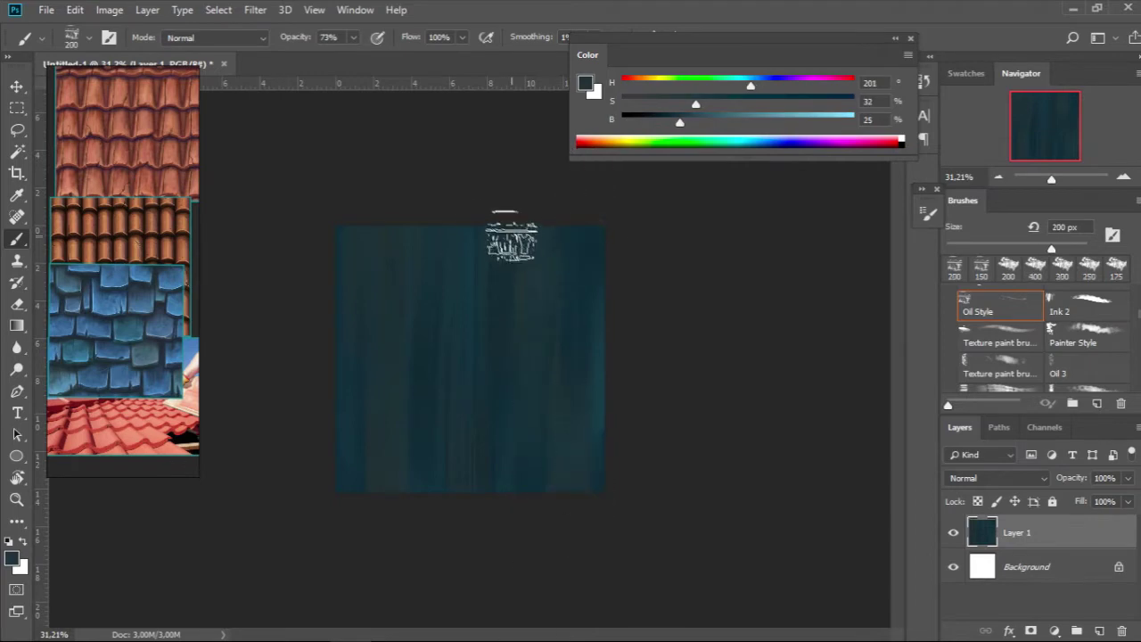
pyautogui.keyDown('alt'); pyautogui.click(483, 273); pyautogui.keyUp('alt')
pyautogui.press('[')
pyautogui.keyDown('alt'); pyautogui.click(481, 463); pyautogui.keyUp('alt')
pyautogui.press(']')
pyautogui.keyDown('alt'); pyautogui.click(408, 412); pyautogui.keyUp('alt')
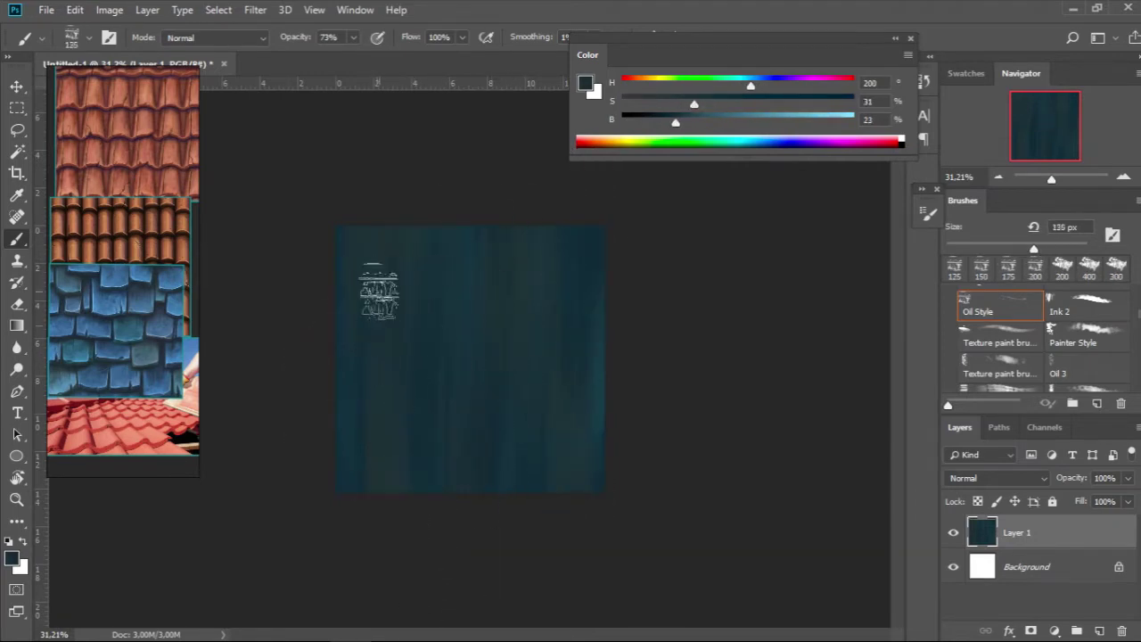
pyautogui.keyDown('alt'); pyautogui.click(504, 344); pyautogui.keyUp('alt')
pyautogui.press(']')
pyautogui.press('[')
pyautogui.press('[')
pyautogui.press('[')
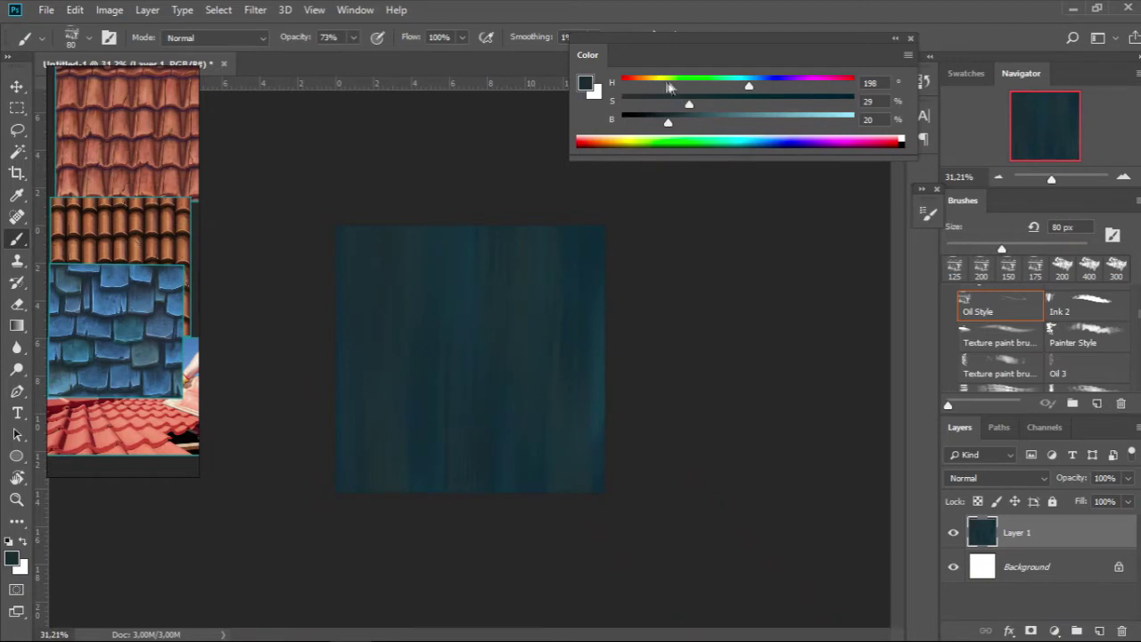
# Step: Mix in brightened olive green streaks, then resample dark teals from the canvas
pyautogui.moveTo(670, 87); pyautogui.dragTo(659, 86)
pyautogui.moveTo(699, 116); pyautogui.dragTo(704, 138)
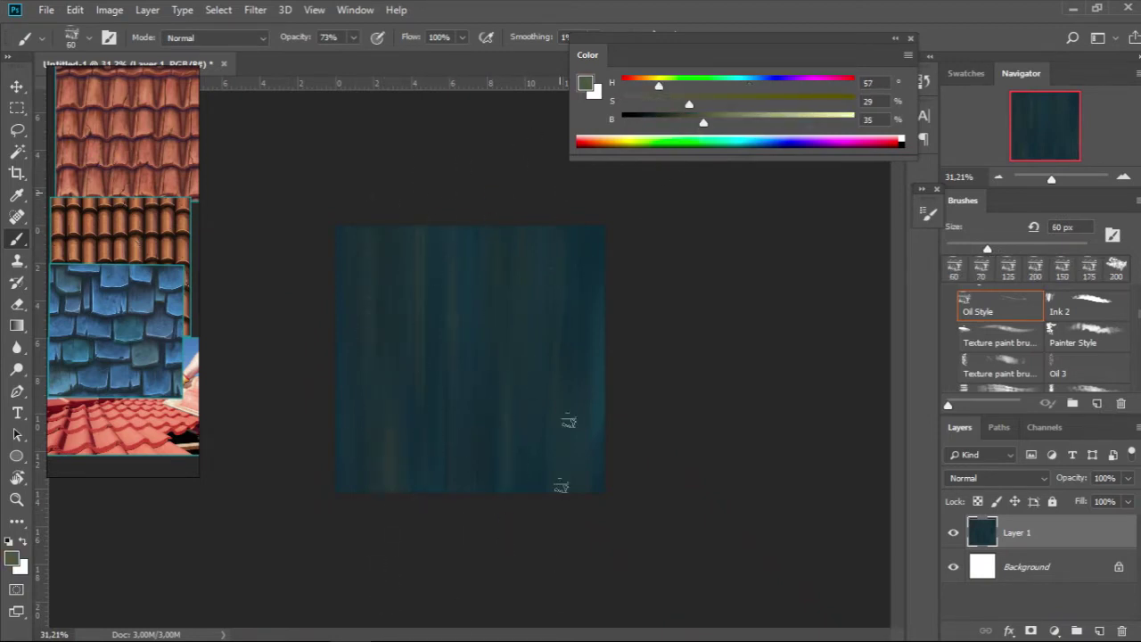
pyautogui.press(']')
pyautogui.press(']')
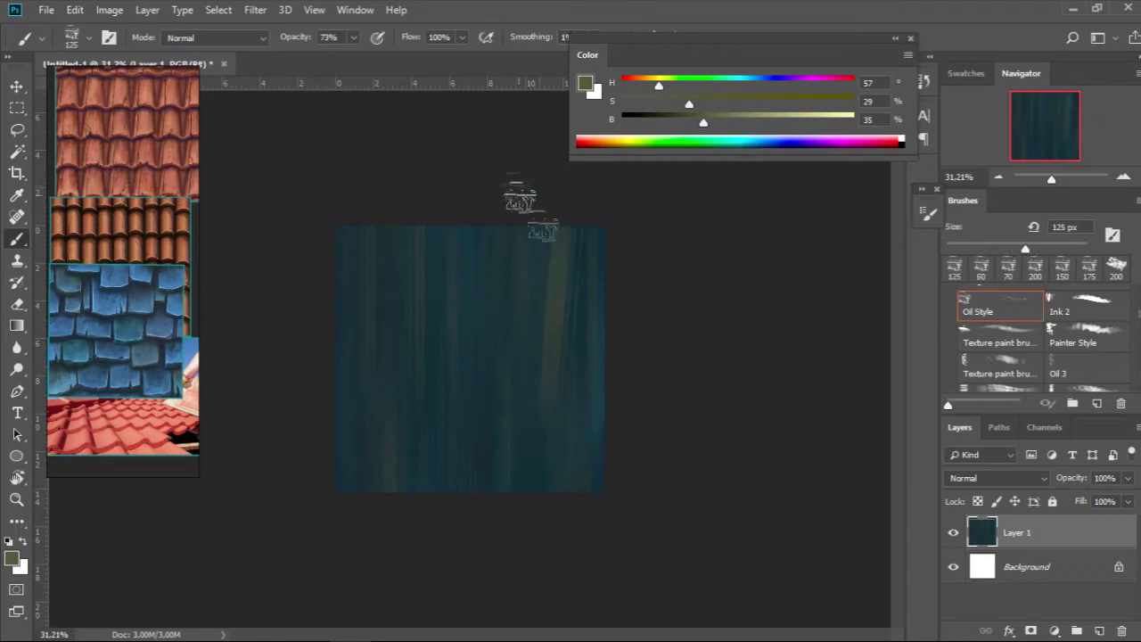
pyautogui.keyDown('alt'); pyautogui.click(550, 223); pyautogui.keyUp('alt')
pyautogui.press(']')
pyautogui.keyDown('alt'); pyautogui.click(529, 454); pyautogui.keyUp('alt')
pyautogui.keyDown('alt'); pyautogui.scroll(-2, 379, 404); pyautogui.keyUp('alt')
pyautogui.press('[')
# Step: Set gridlines every 256 px and show the 4×4 grid over the teal texture
pyautogui.keyDown('alt'); pyautogui.click(556, 312); pyautogui.keyUp('alt')
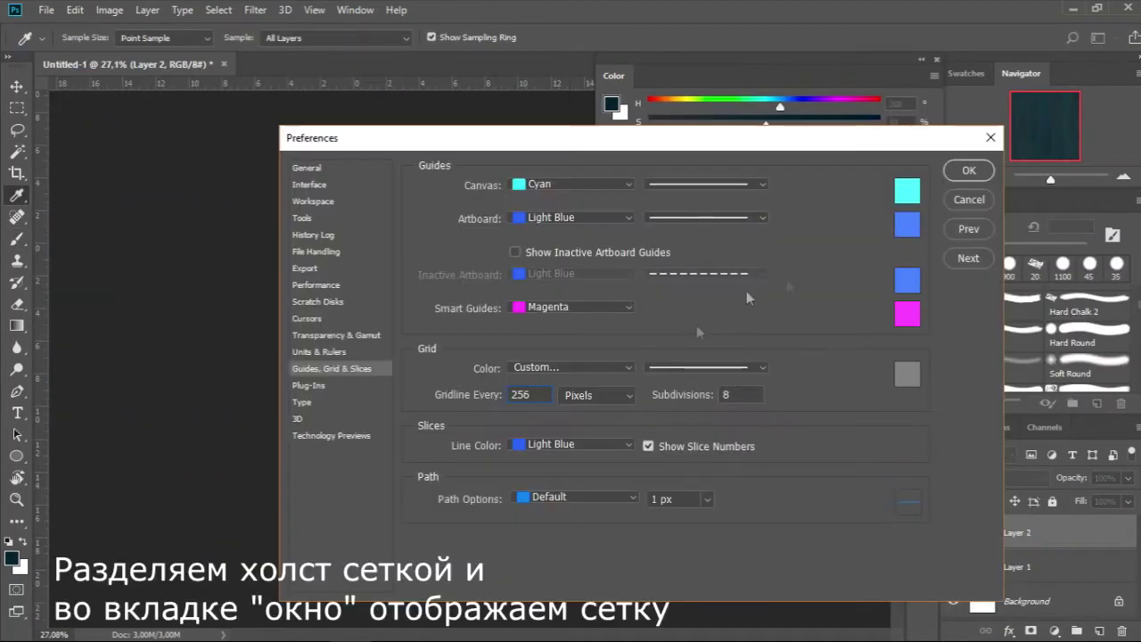
pyautogui.click(966, 171)
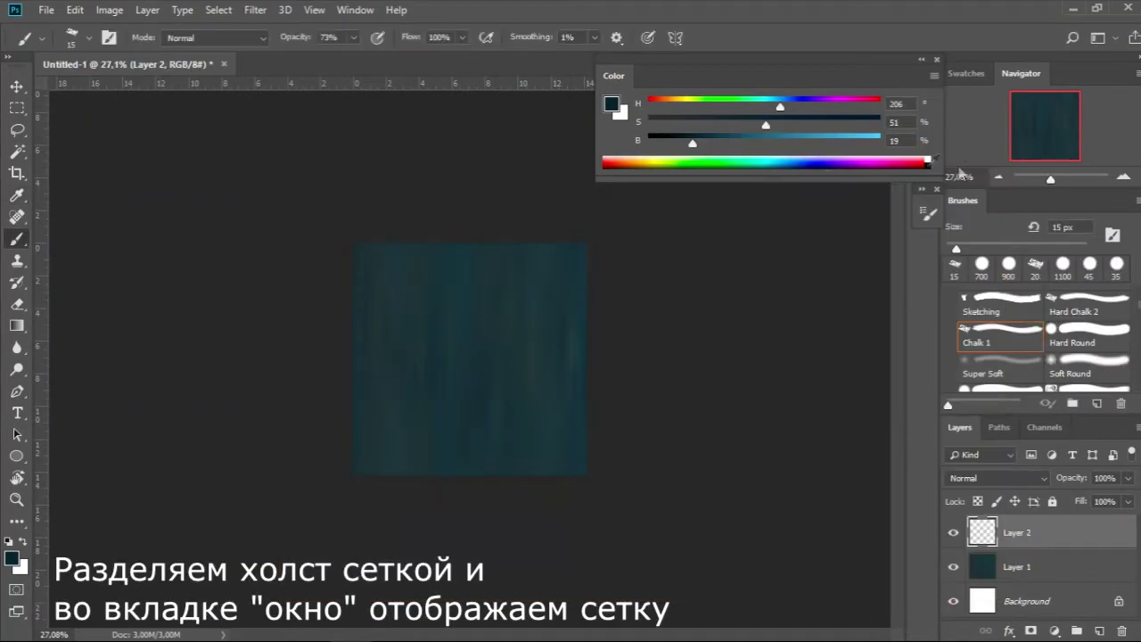
pyautogui.click(314, 10)
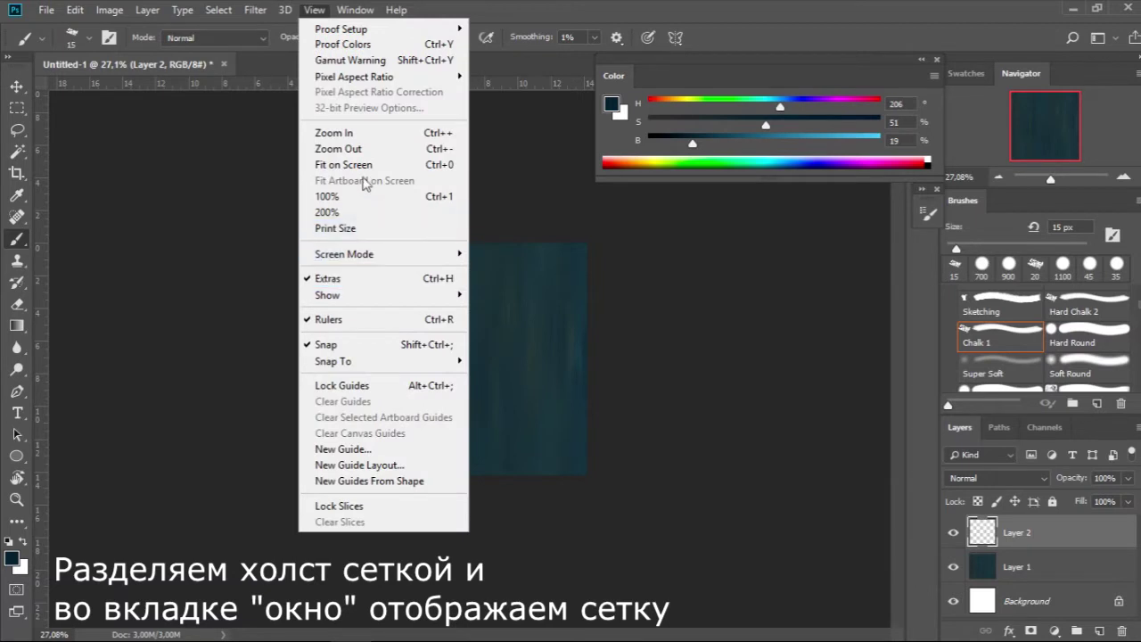
pyautogui.moveTo(384, 295)
pyautogui.click(192, 261)
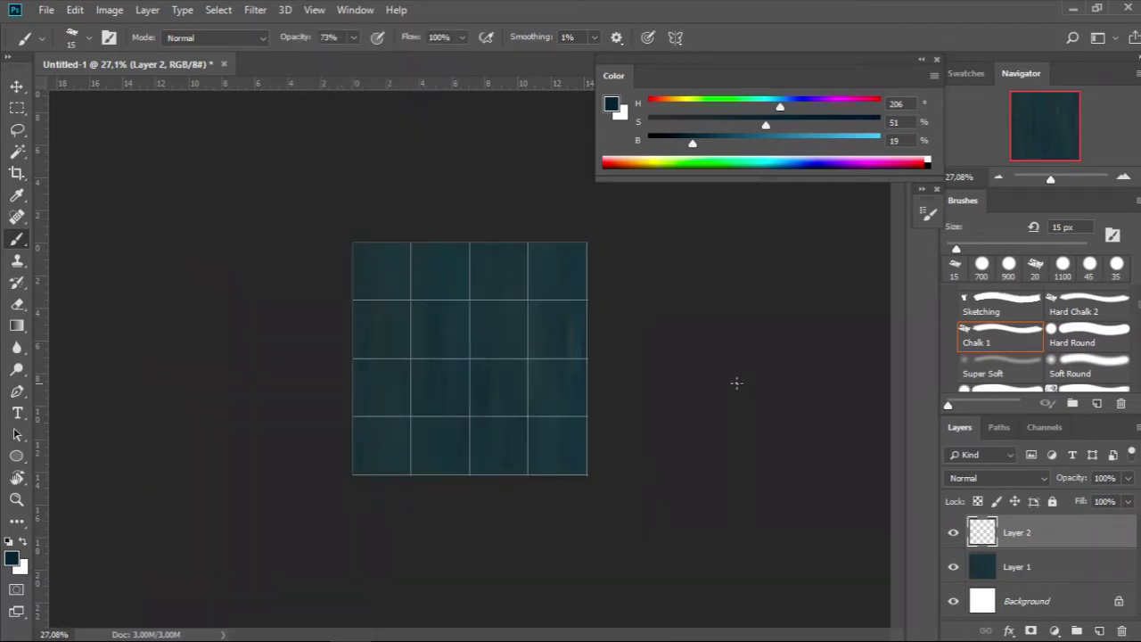
pyautogui.scroll(2, 579, 269)
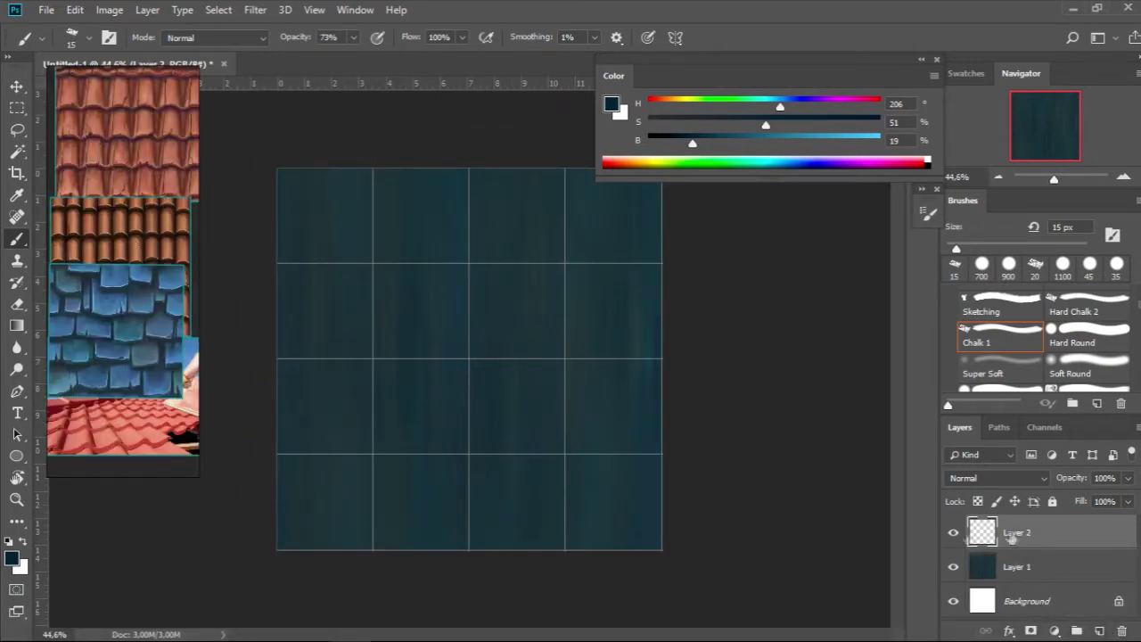
# Step: Create a new vertical symmetry axis aligned to a grid line
pyautogui.click(675, 37)
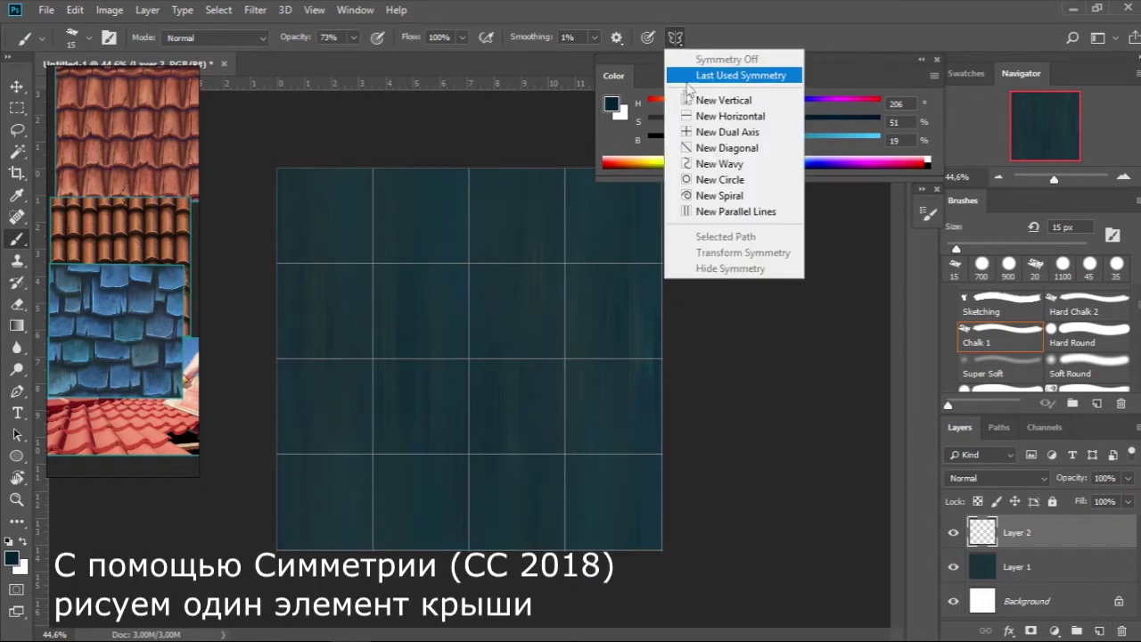
pyautogui.click(740, 94)
pyautogui.moveTo(474, 275); pyautogui.dragTo(375, 217)
pyautogui.press('Return')
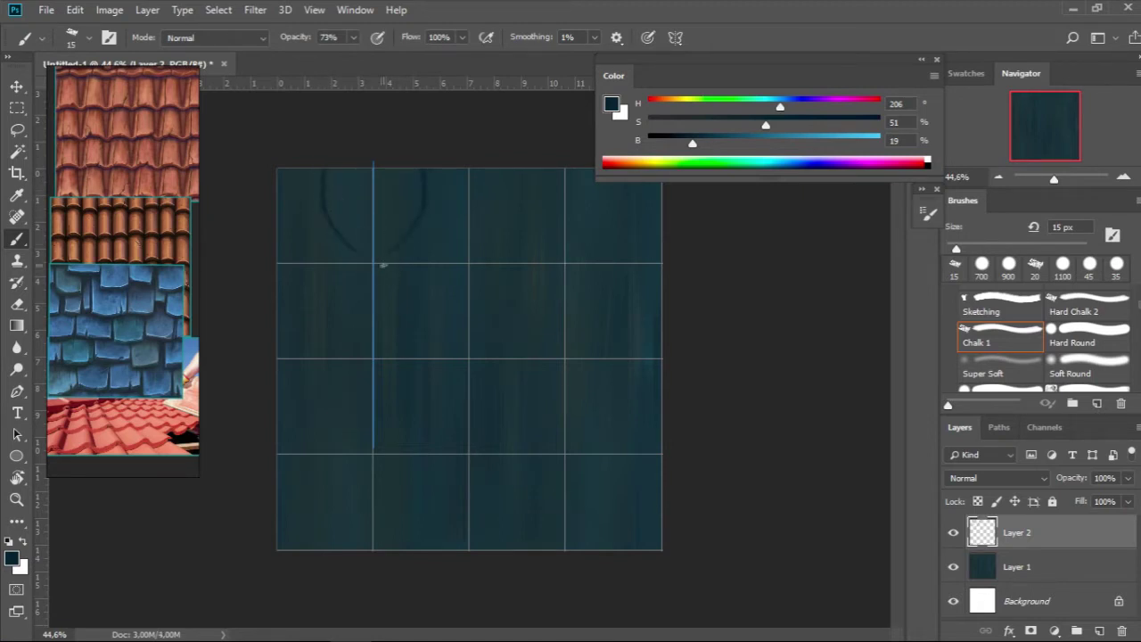
# Step: Hide the 256 px grid over the mirrored shingle outline
pyautogui.scroll(1, 450, 256)
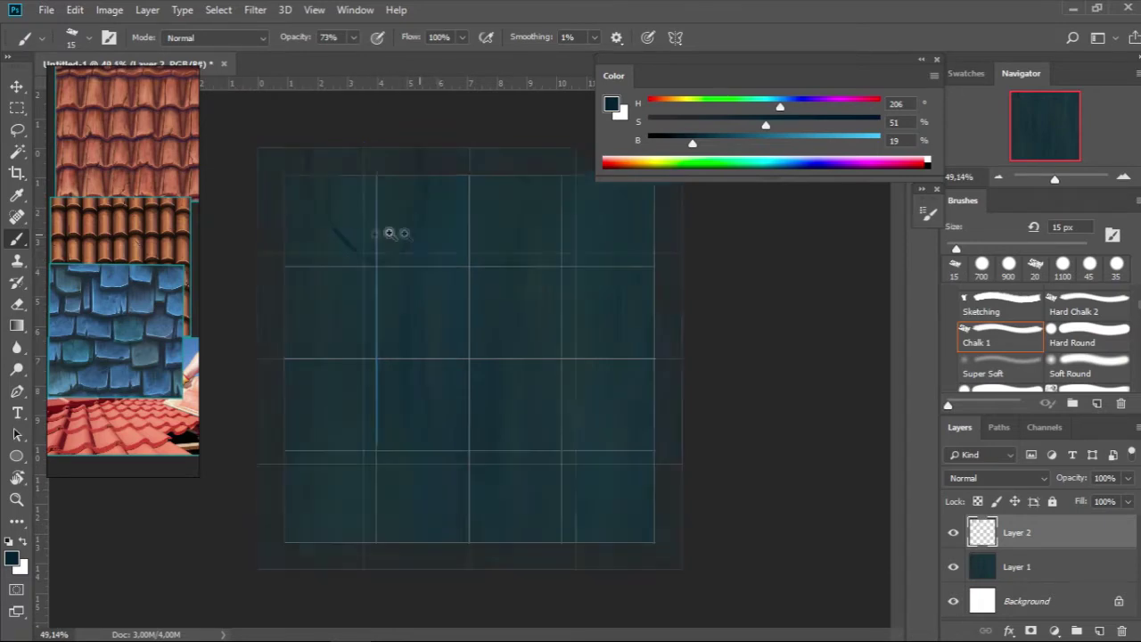
pyautogui.scroll(6, 415, 234)
pyautogui.click(319, 9)
pyautogui.moveTo(383, 294)
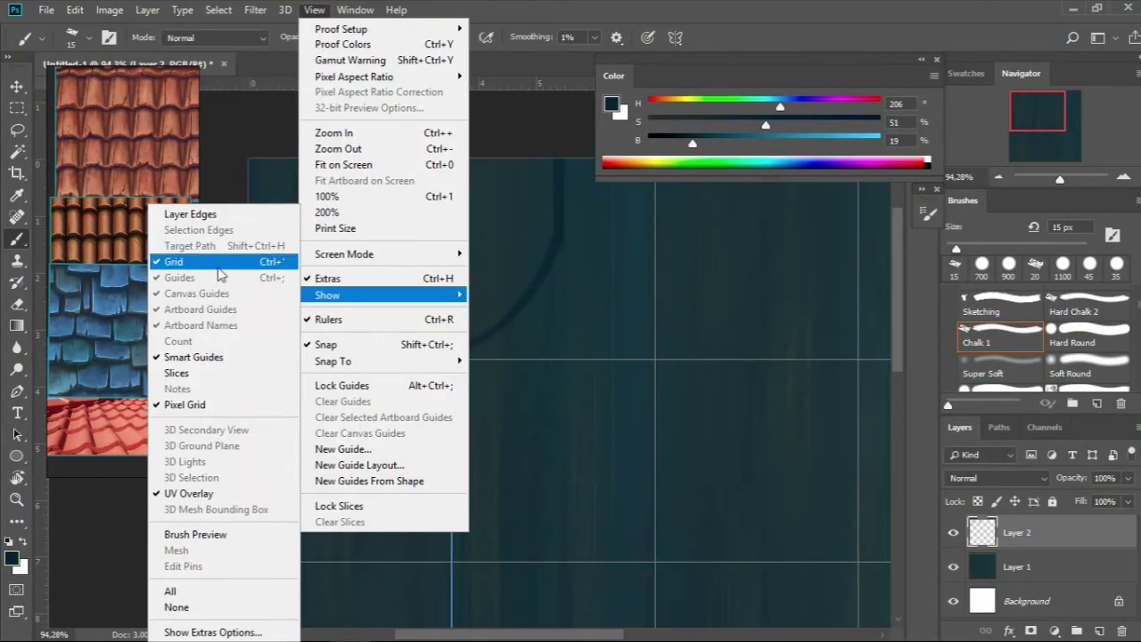
pyautogui.click(526, 310)
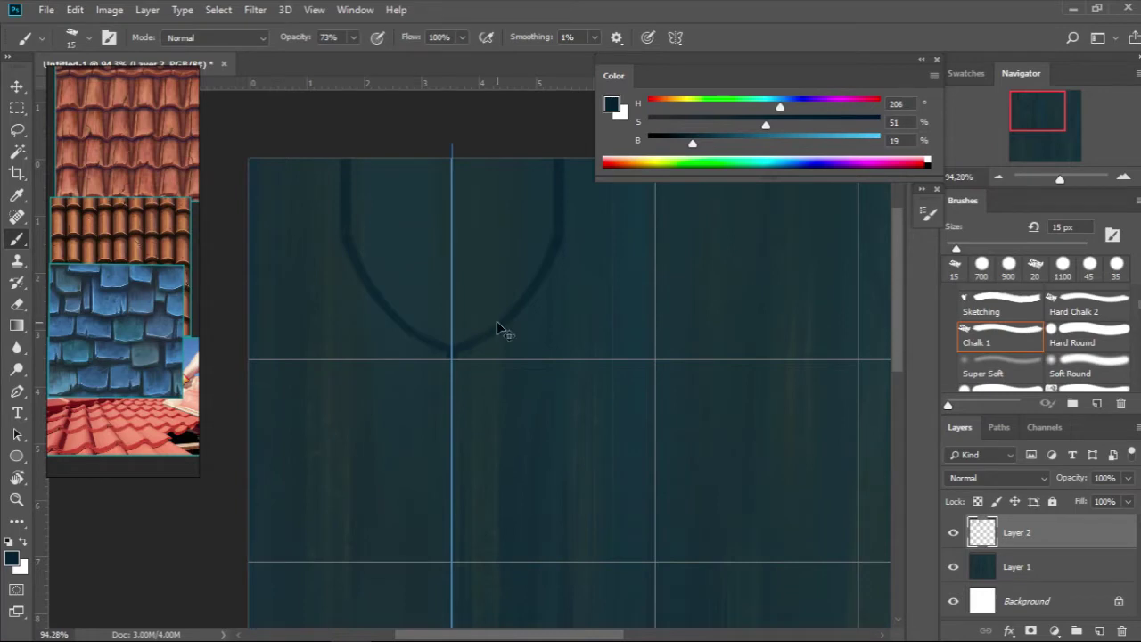
pyautogui.hotkey('ctrl', "'")
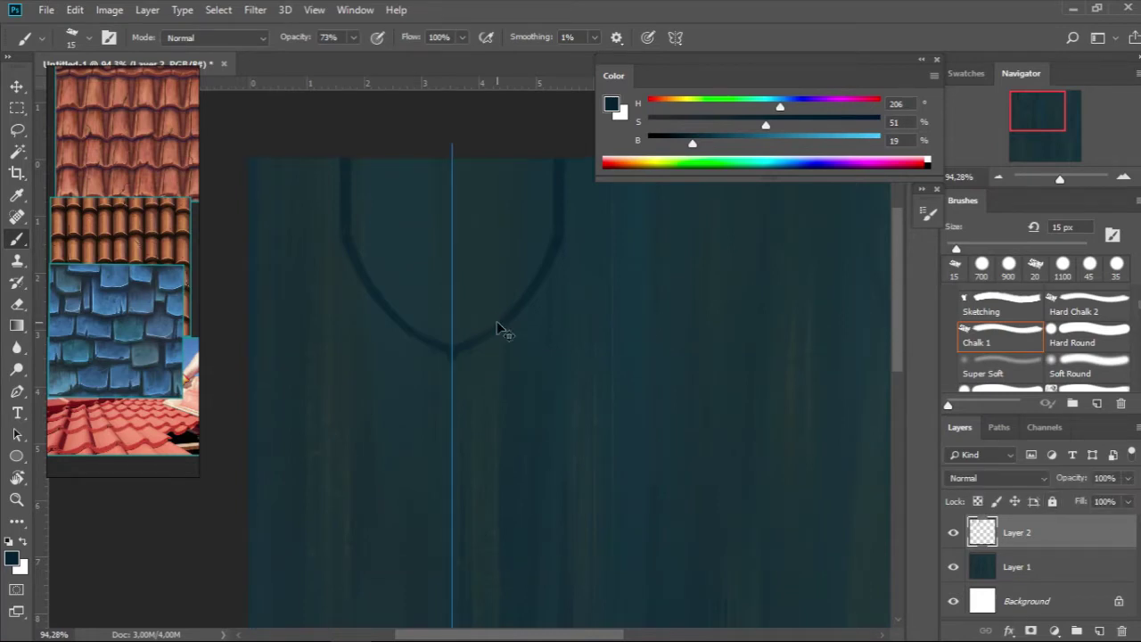
pyautogui.click(675, 36)
# Step: Turn off symmetry and move the last scale copy into its staggered position
pyautogui.click(704, 55)
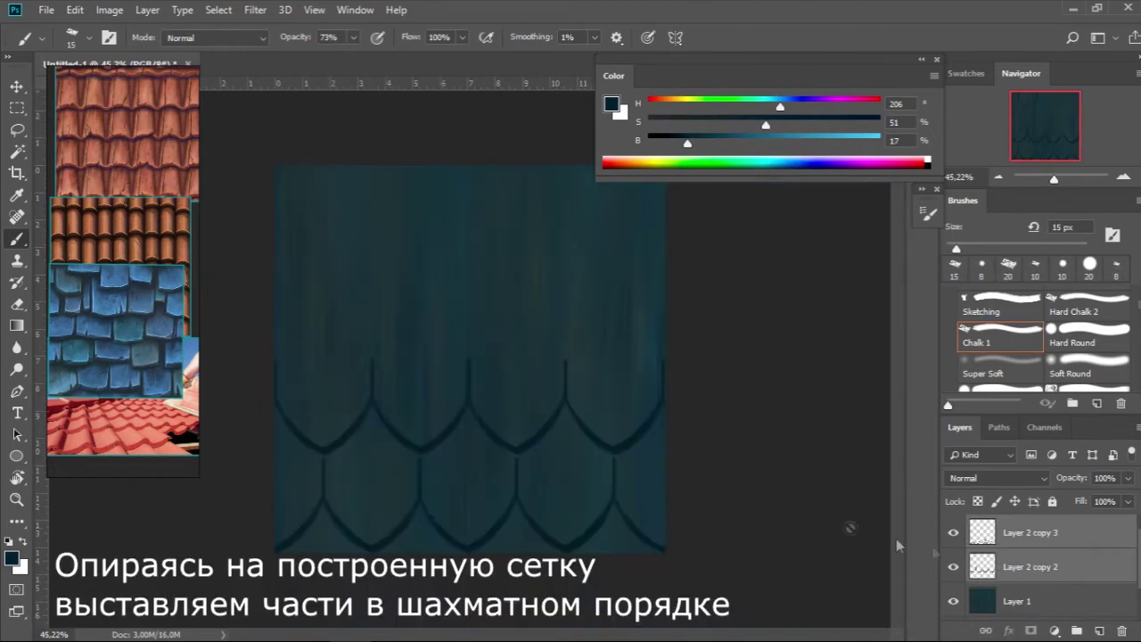
pyautogui.moveTo(543, 438); pyautogui.dragTo(542, 246)
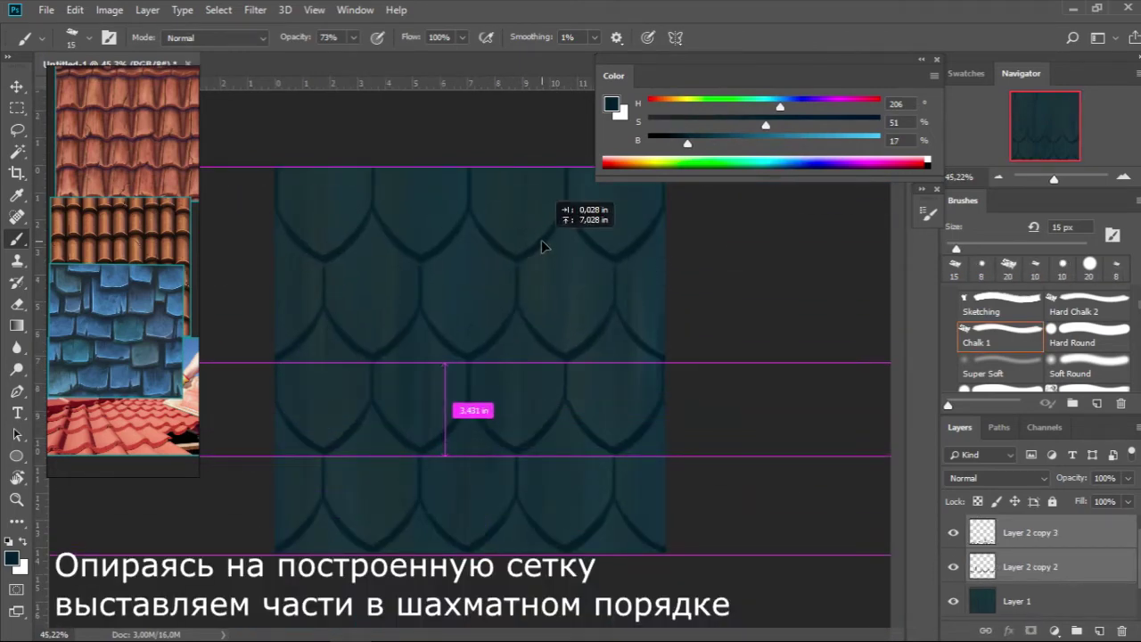
pyautogui.moveTo(543, 246); pyautogui.dragTo(553, 250)
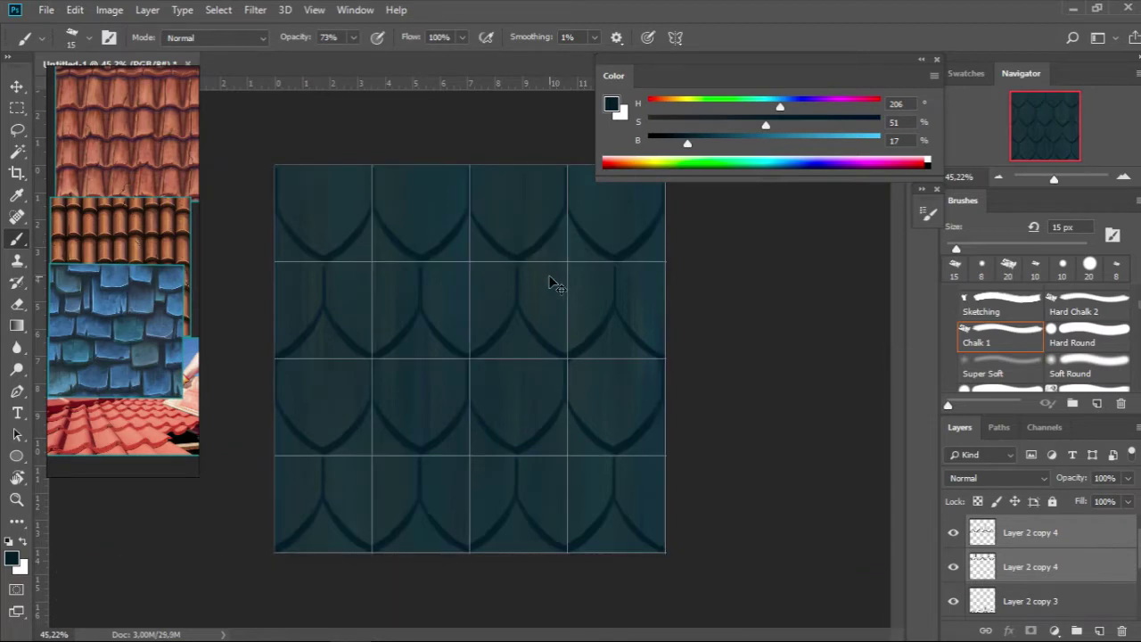
pyautogui.scroll(-5, 537, 389)
pyautogui.moveTo(537, 390); pyautogui.dragTo(606, 402)
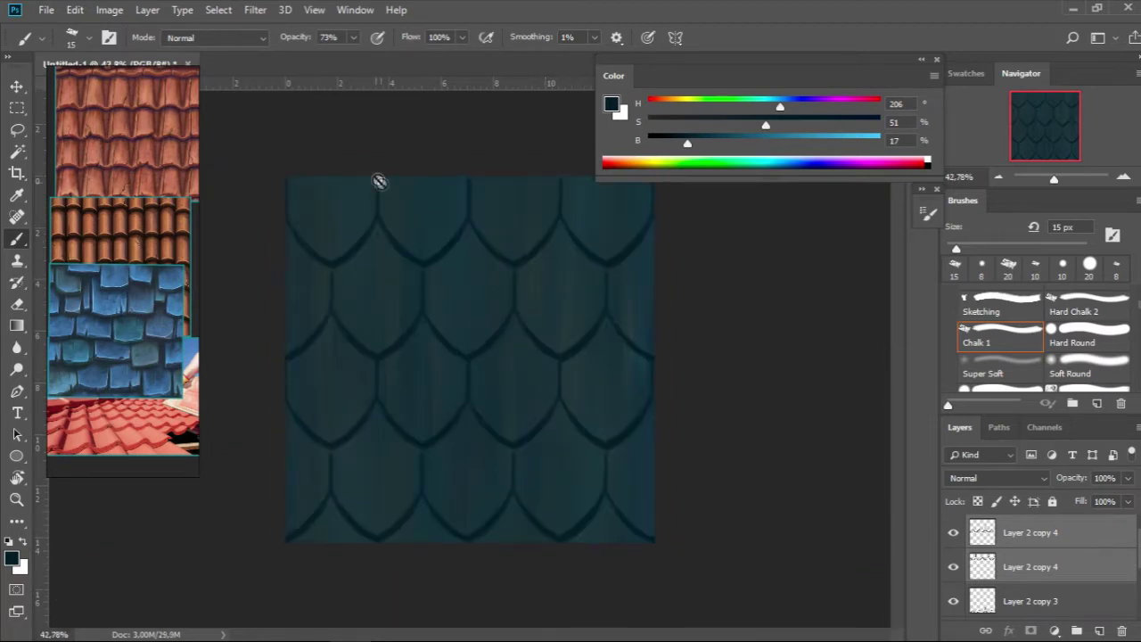
# Step: Merge the selected Layer 2 scale copies into one layer and select the whole canvas
pyautogui.hotkey('ctrl', 'e')
pyautogui.press('e')
pyautogui.hotkey('ctrl', 'a')
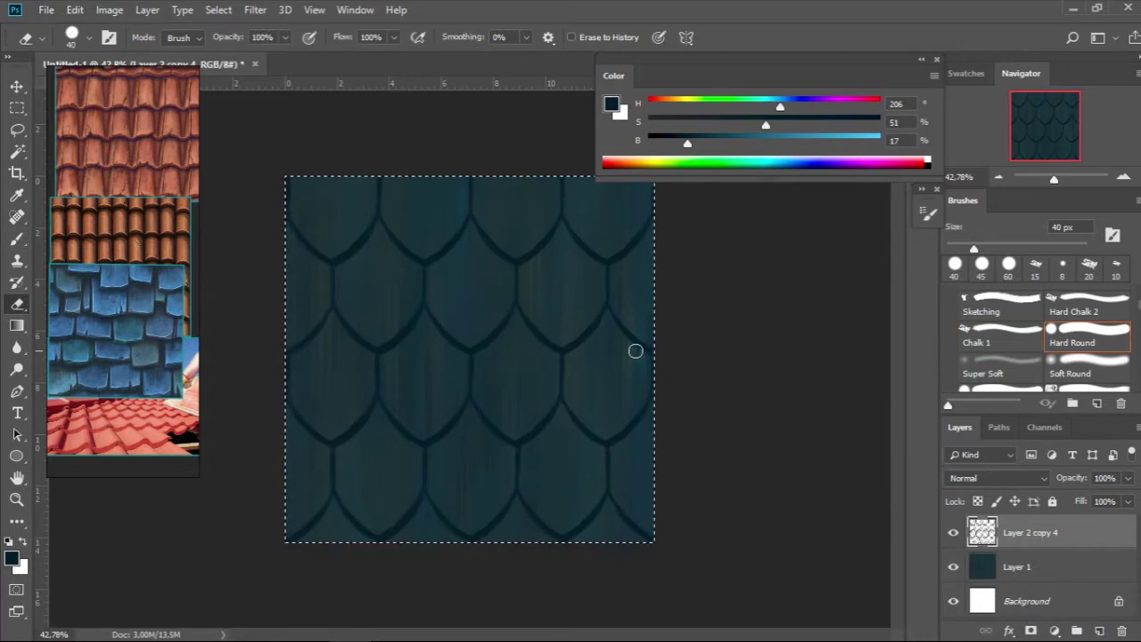
pyautogui.hotkey('ctrl', 'shift', 'i')
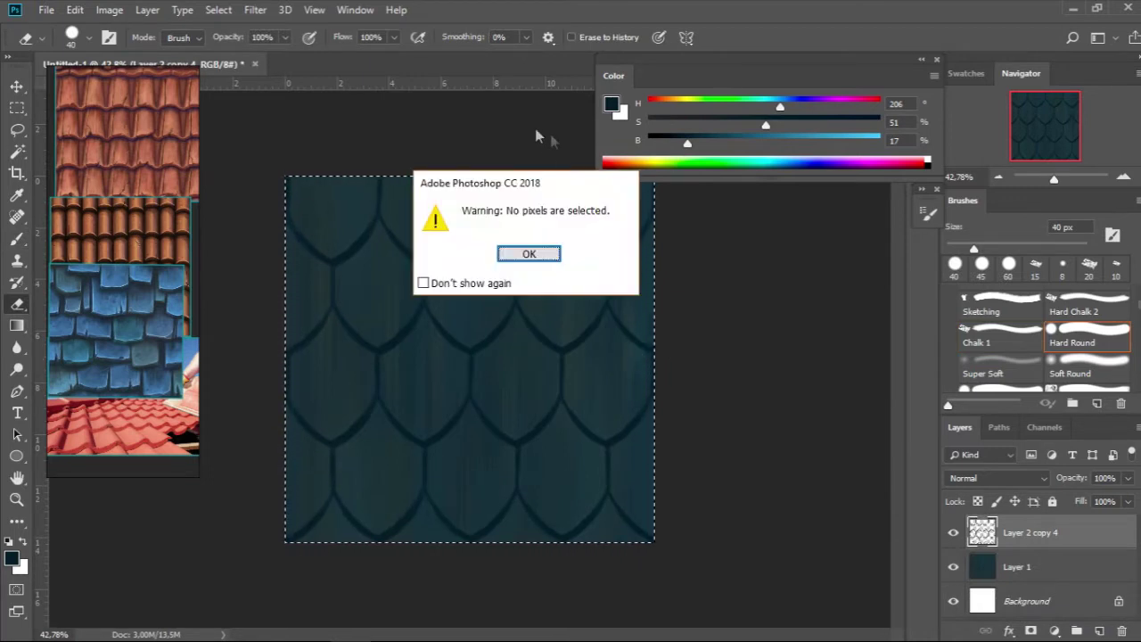
pyautogui.click(521, 253)
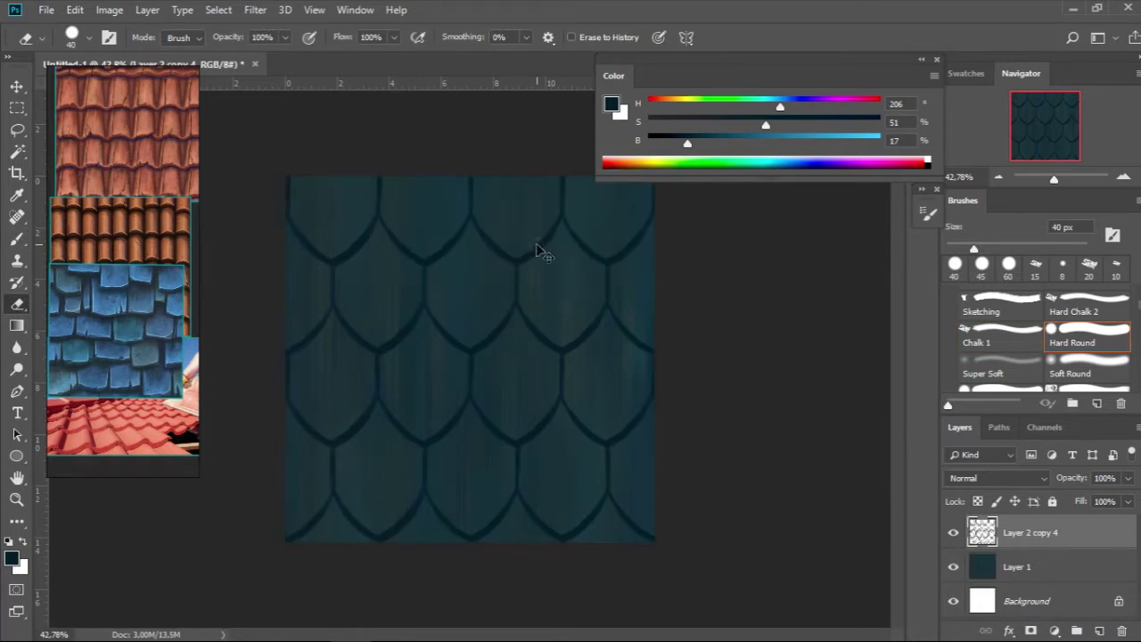
pyautogui.hotkey('ctrl', 'a')
# Step: Cut the scales into Layer 2 and delete the leftover Layer 2 copy 4
pyautogui.hotkey('ctrl', 'shift', 'j')
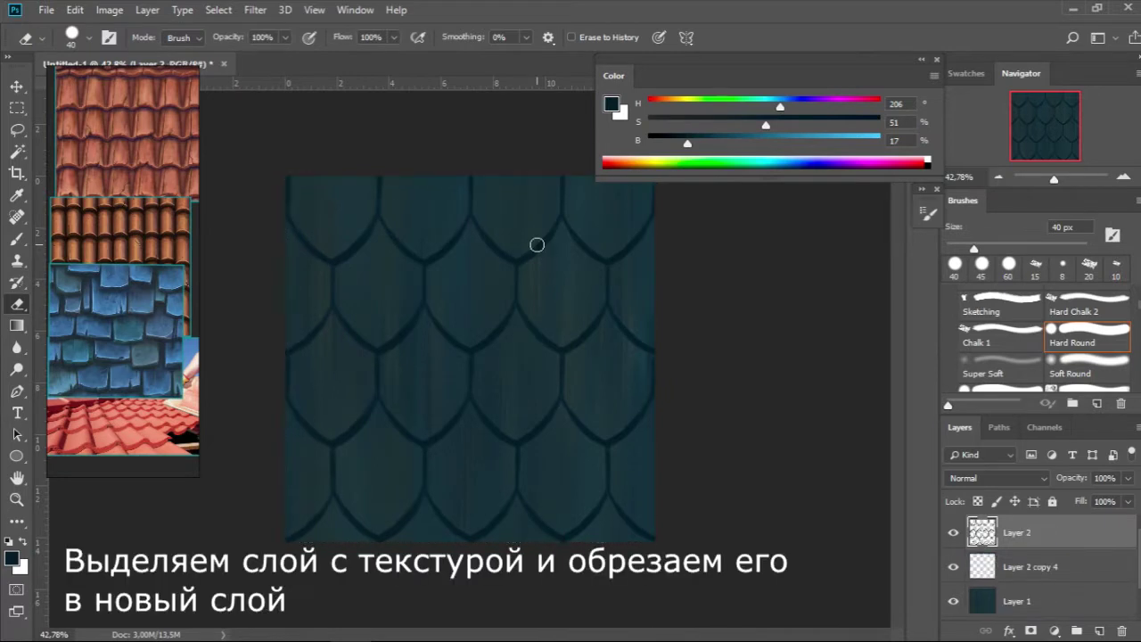
pyautogui.click(1013, 567)
pyautogui.click(1017, 533)
pyautogui.click(254, 10)
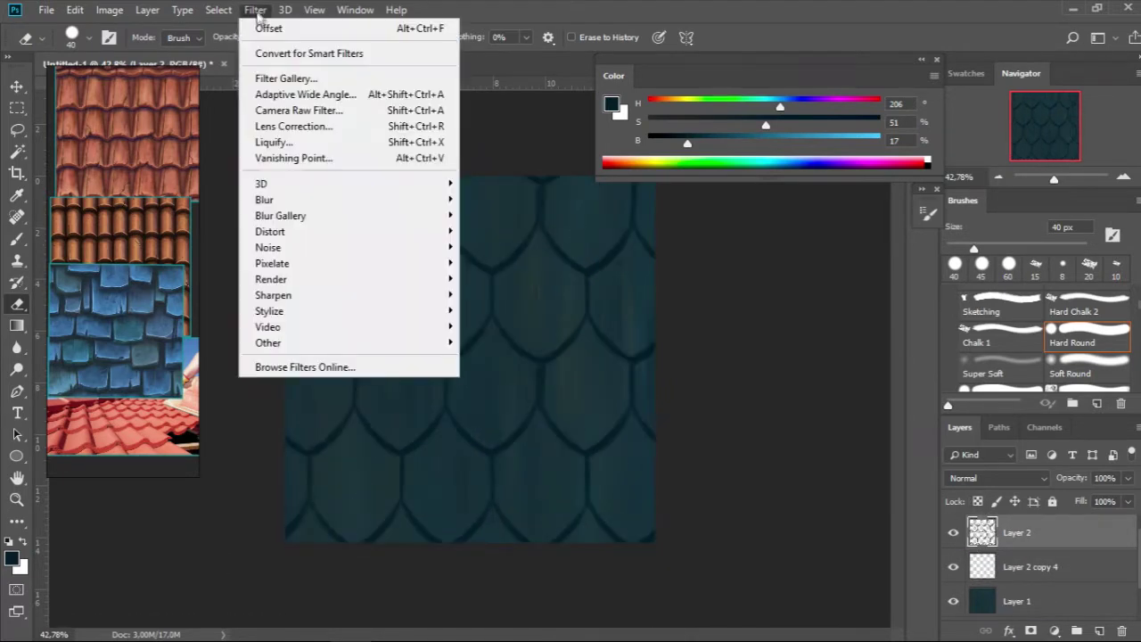
pyautogui.click(267, 27)
pyautogui.click(263, 27)
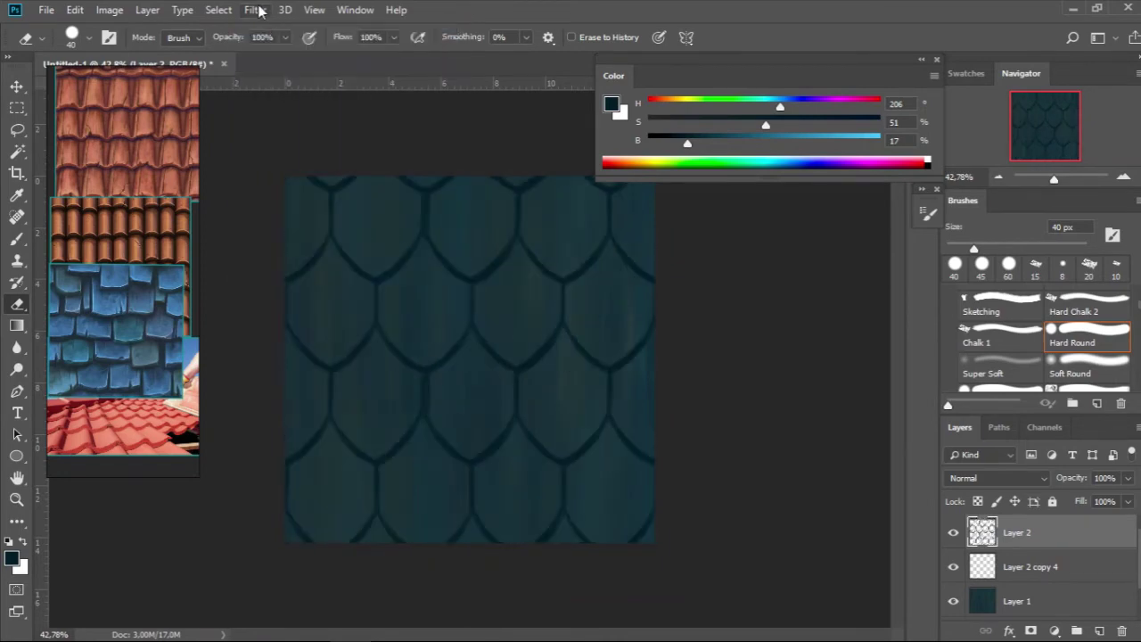
pyautogui.click(1034, 567)
pyautogui.press('Delete')
# Step: Offset the scale layer 500 px right and 500 px down with Wrap Around
pyautogui.scroll(3, 416, 259)
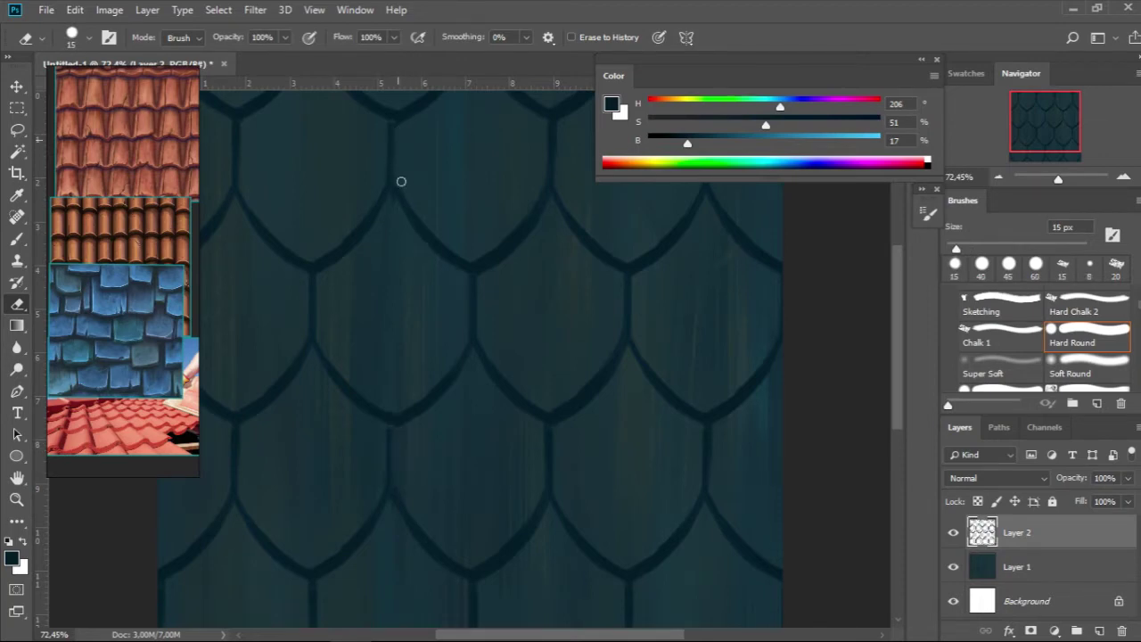
pyautogui.scroll(-3, 464, 347)
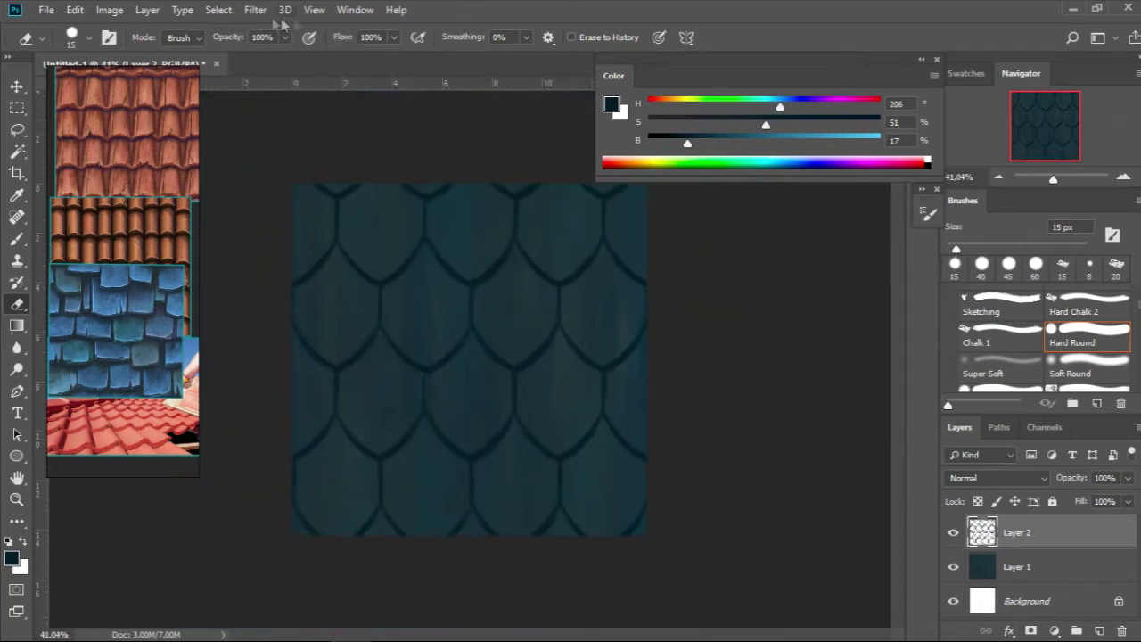
pyautogui.hotkey('ctrl', 'f')
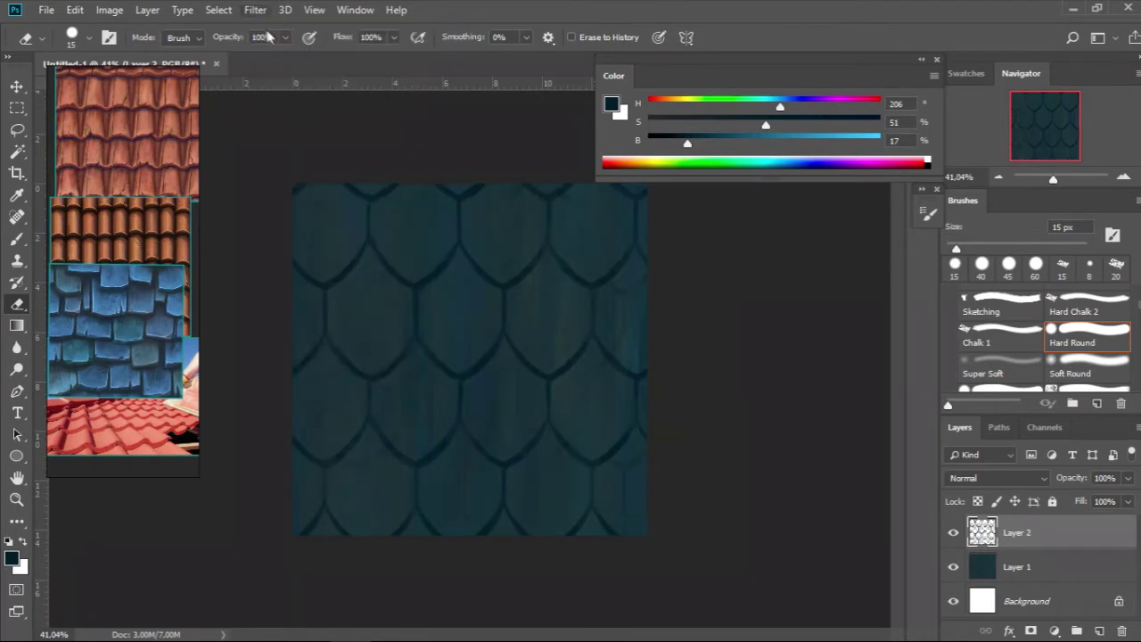
pyautogui.click(255, 9)
pyautogui.click(200, 422)
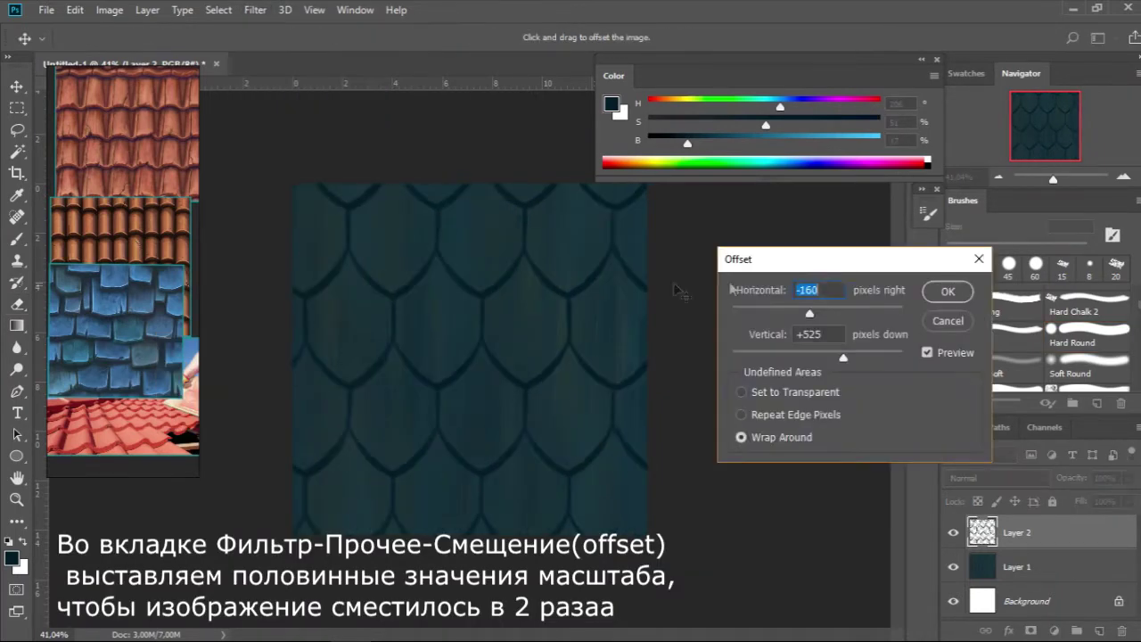
pyautogui.press('Tab')
pyautogui.write('500')
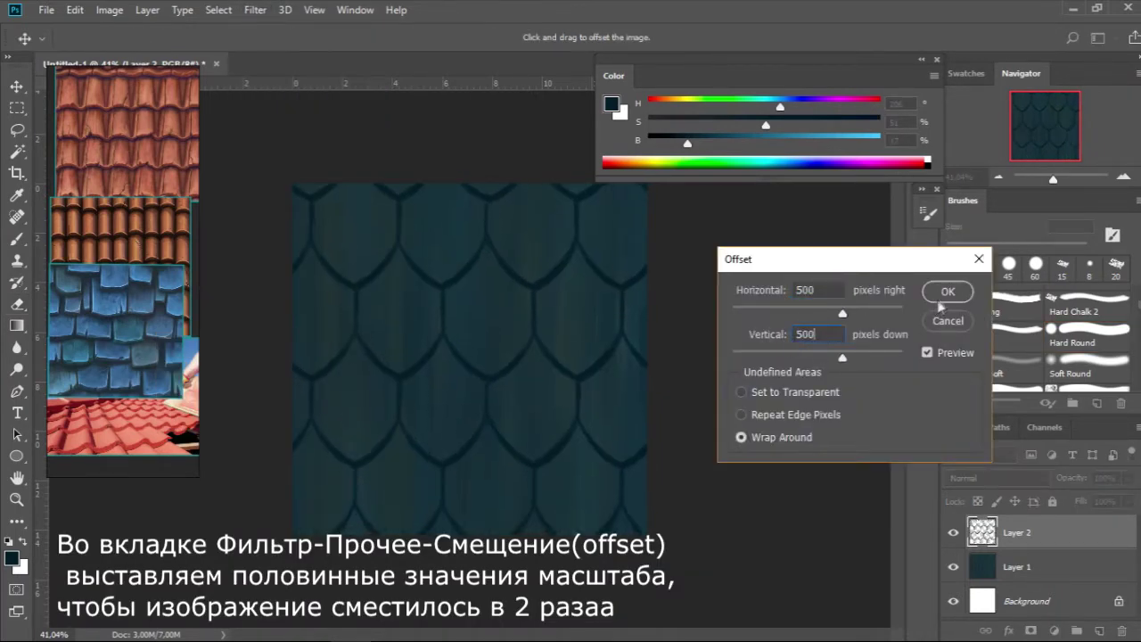
pyautogui.press('Return')
pyautogui.hotkey('ctrl', 'f')
pyautogui.hotkey('ctrl', 'f')
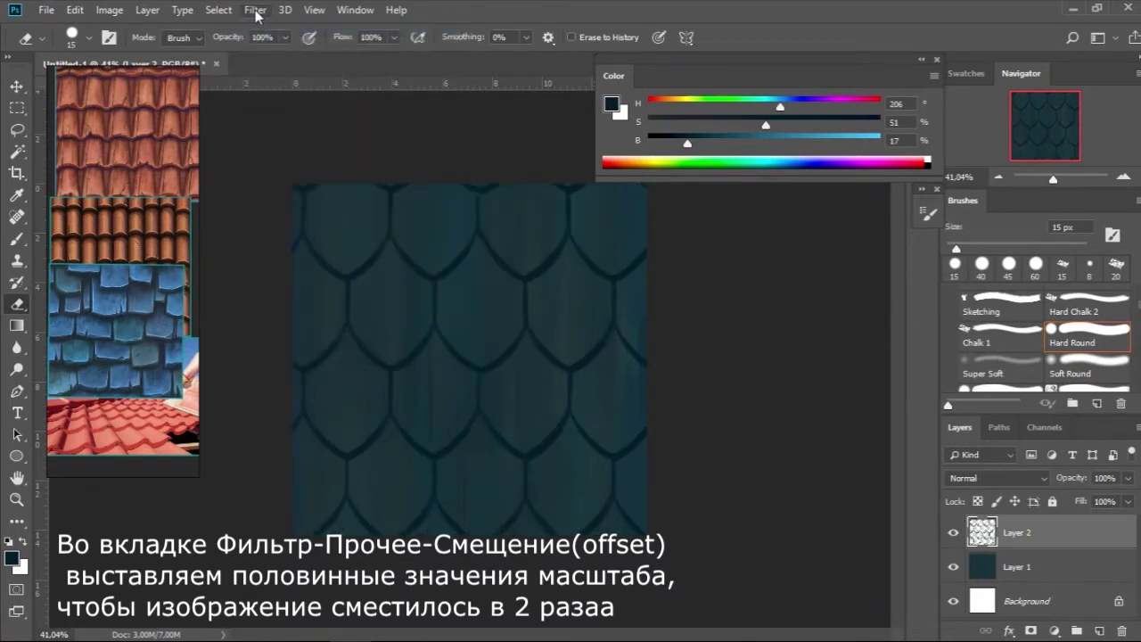
pyautogui.hotkey('ctrl', 'f')
pyautogui.hotkey('ctrl', 'f')
pyautogui.hotkey('ctrl', 'f')
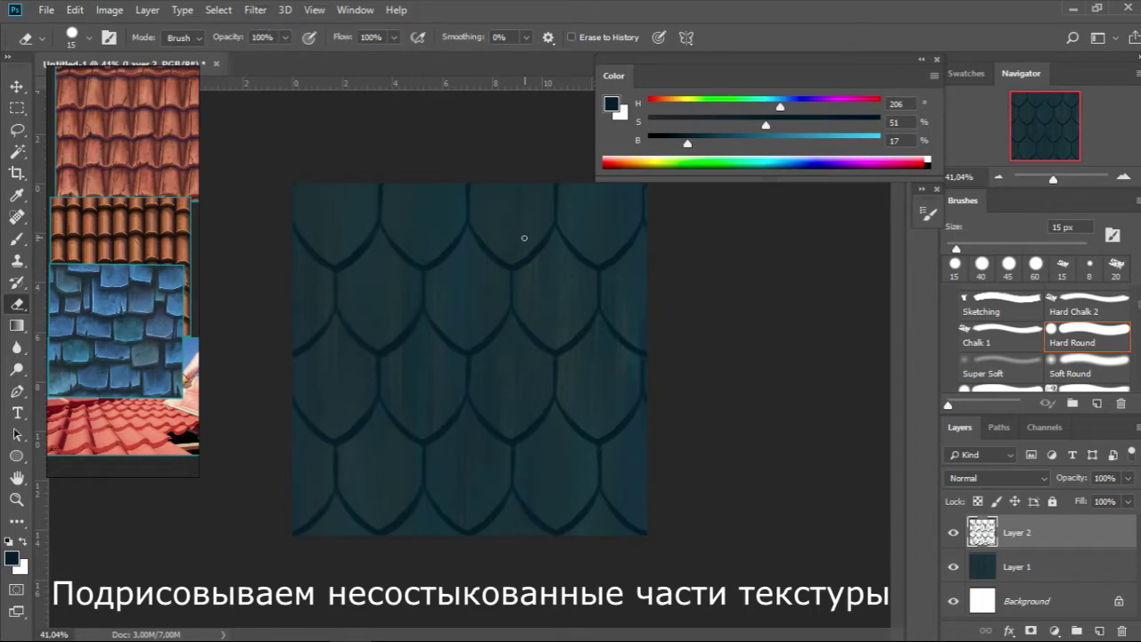
# Step: Add empty Layer 3 above the scales with a 40 px Chalk brush and a yellowish colour
pyautogui.hotkey('ctrl', 'a')
pyautogui.hotkey('ctrl', 'd')
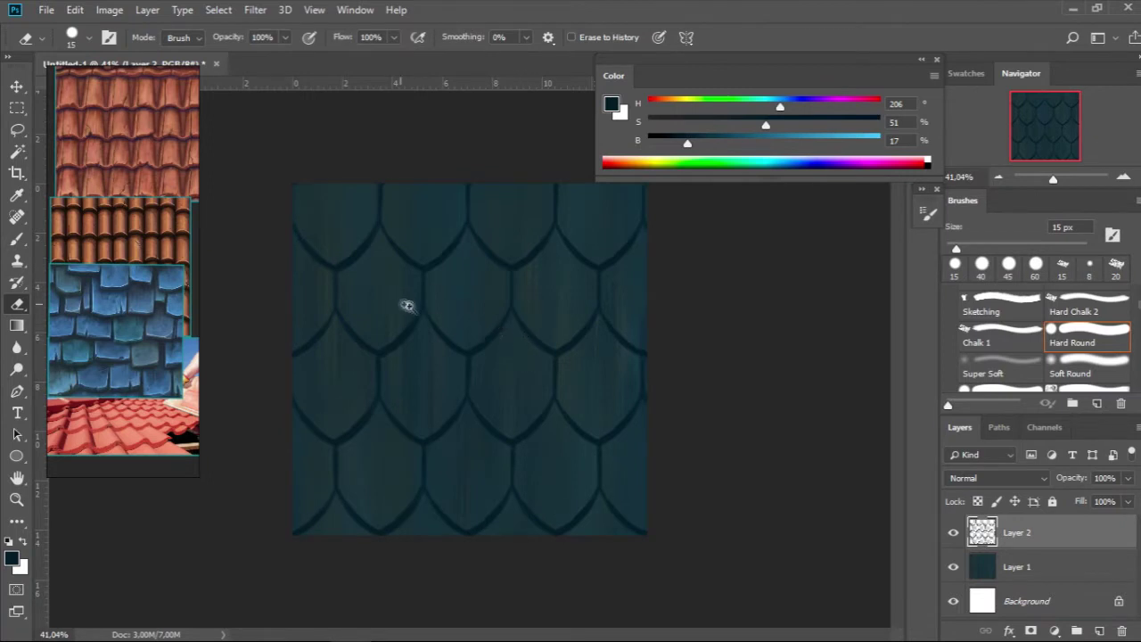
pyautogui.hotkey('ctrl', '+')
pyautogui.press('b')
pyautogui.click(1097, 630)
pyautogui.scroll(-2, 590, 363)
pyautogui.click(688, 104)
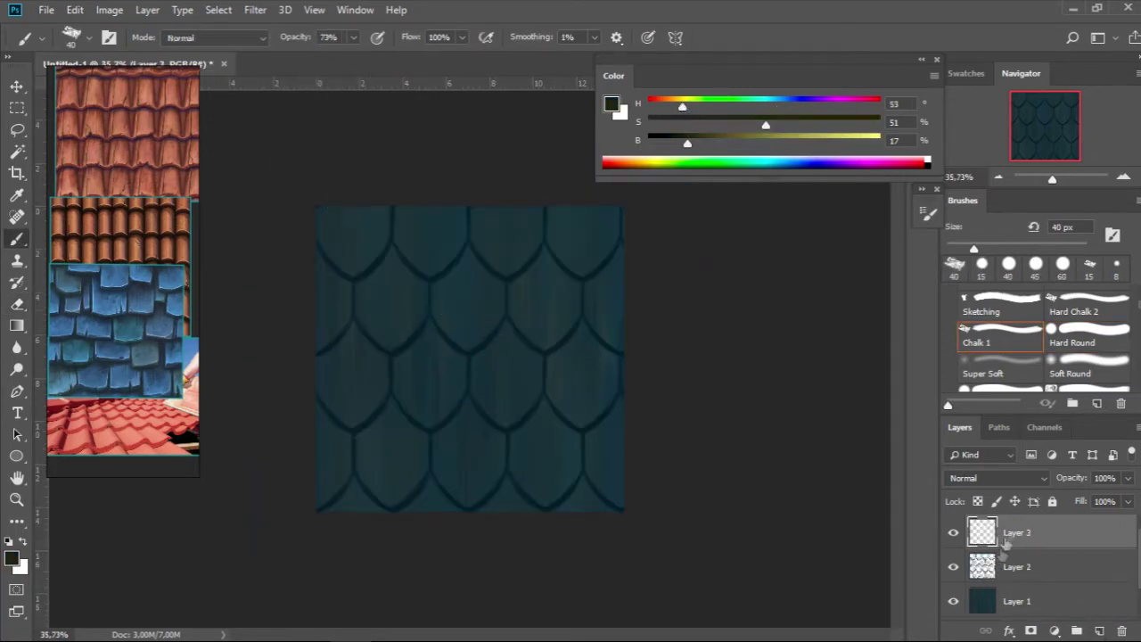
# Step: Set the new shading layer to Multiply and rotate the canvas view
pyautogui.click(990, 478)
pyautogui.click(972, 125)
pyautogui.click(1014, 596)
pyautogui.press('r')
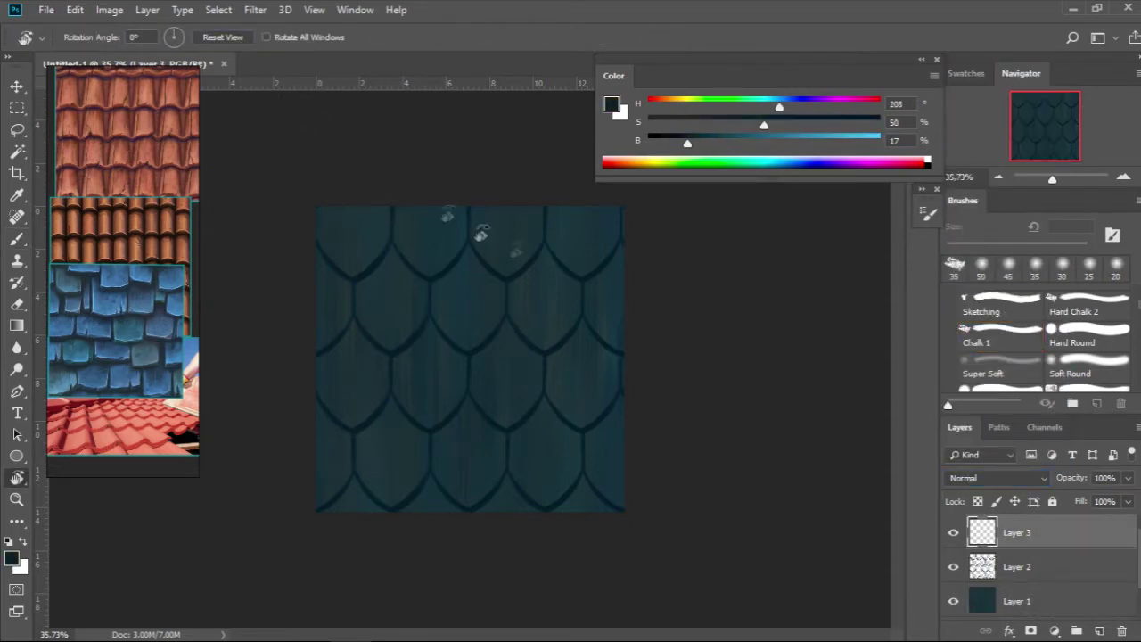
pyautogui.moveTo(414, 192); pyautogui.dragTo(526, 524)
pyautogui.click(998, 478)
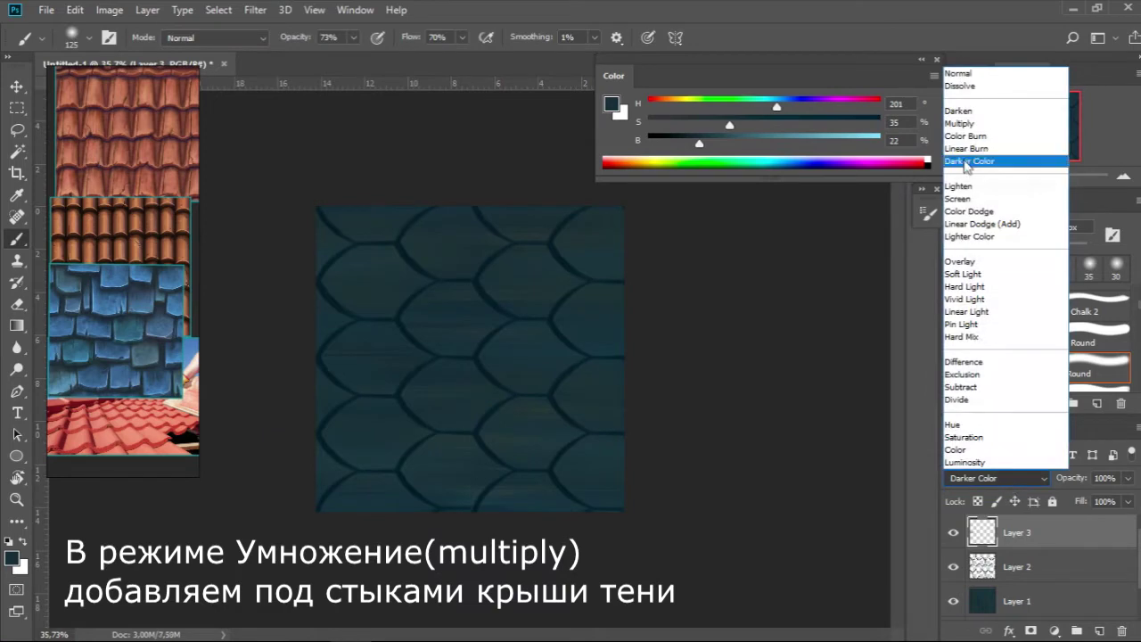
pyautogui.click(972, 125)
# Step: Paint dark vertical shadow strokes down the tile, widening the soft brush to 300 px
pyautogui.keyDown('shift'); pyautogui.click(479, 509); pyautogui.keyUp('shift')
pyautogui.moveTo(482, 524); pyautogui.dragTo(496, 172)
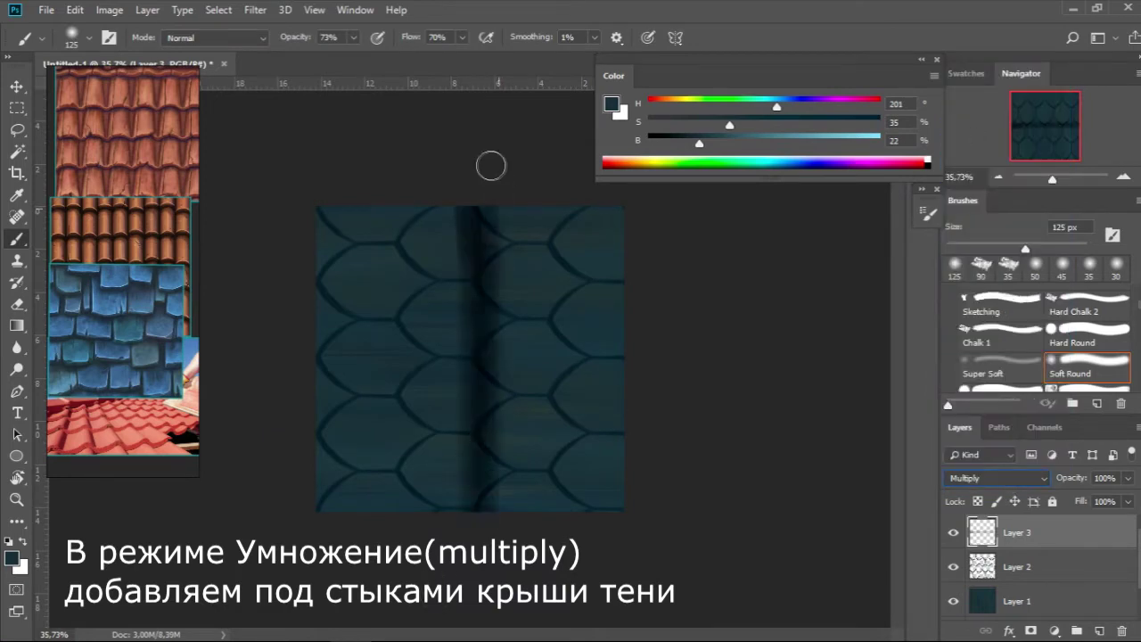
pyautogui.moveTo(412, 201); pyautogui.dragTo(382, 528)
pyautogui.press(']')
pyautogui.press(']')
pyautogui.press(']')
pyautogui.moveTo(378, 458)
pyautogui.mouseDown()
pyautogui.moveTo(323, 199)
pyautogui.moveTo(322, 526)
pyautogui.mouseUp()
pyautogui.moveTo(561, 535); pyautogui.dragTo(563, 207)
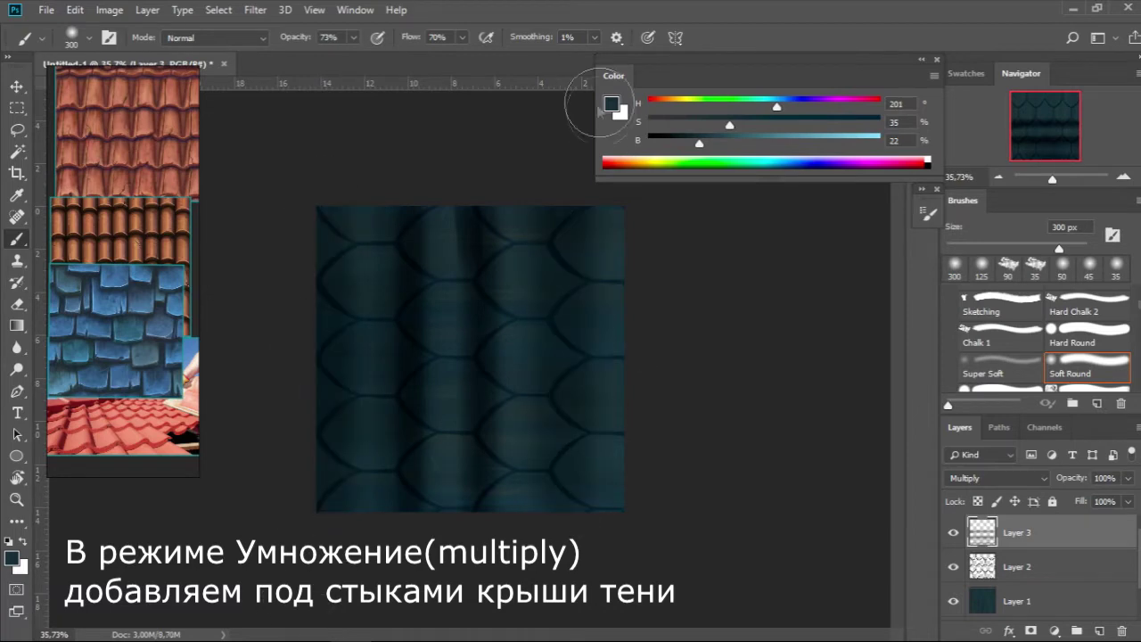
pyautogui.press('[')
pyautogui.press('[')
# Step: Erase excess shadow off the middle and left scale columns with a 90–100 px eraser
pyautogui.press('e')
pyautogui.moveTo(591, 262); pyautogui.dragTo(575, 223)
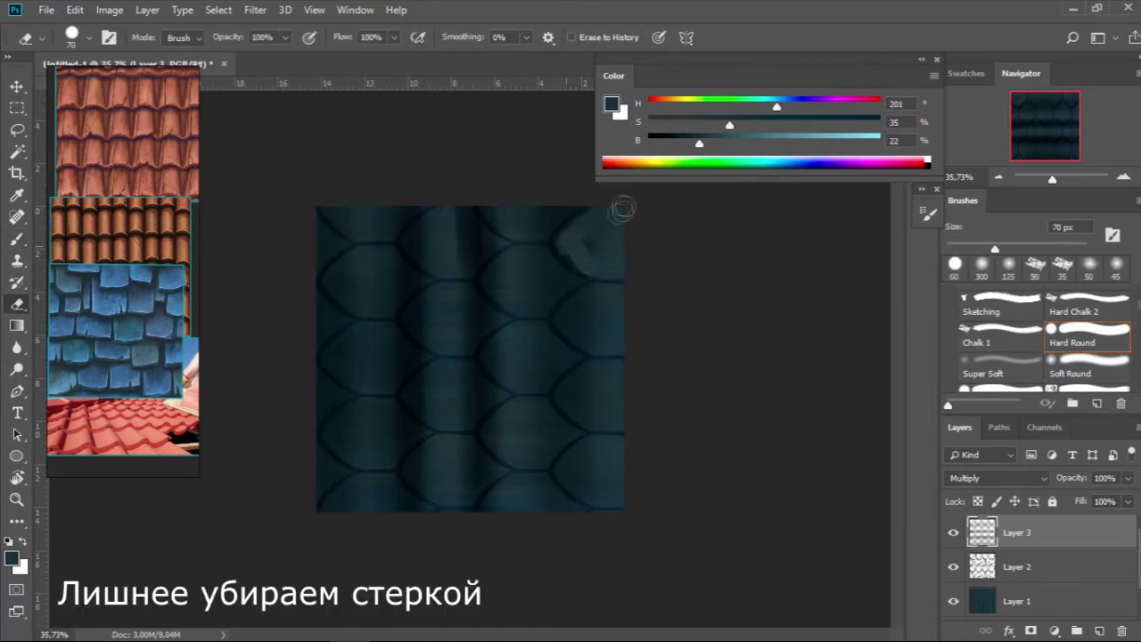
pyautogui.press(']')
pyautogui.press(']')
pyautogui.hotkey('ctrl', 'z')
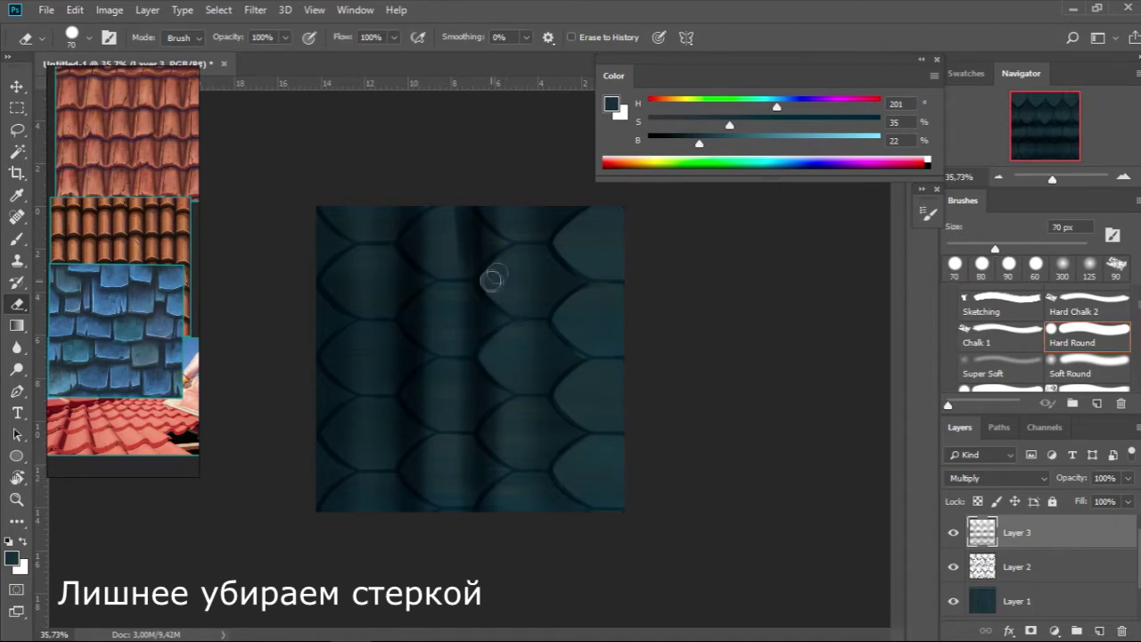
pyautogui.moveTo(428, 249)
pyautogui.mouseDown()
pyautogui.moveTo(412, 241)
pyautogui.moveTo(440, 341)
pyautogui.mouseUp()
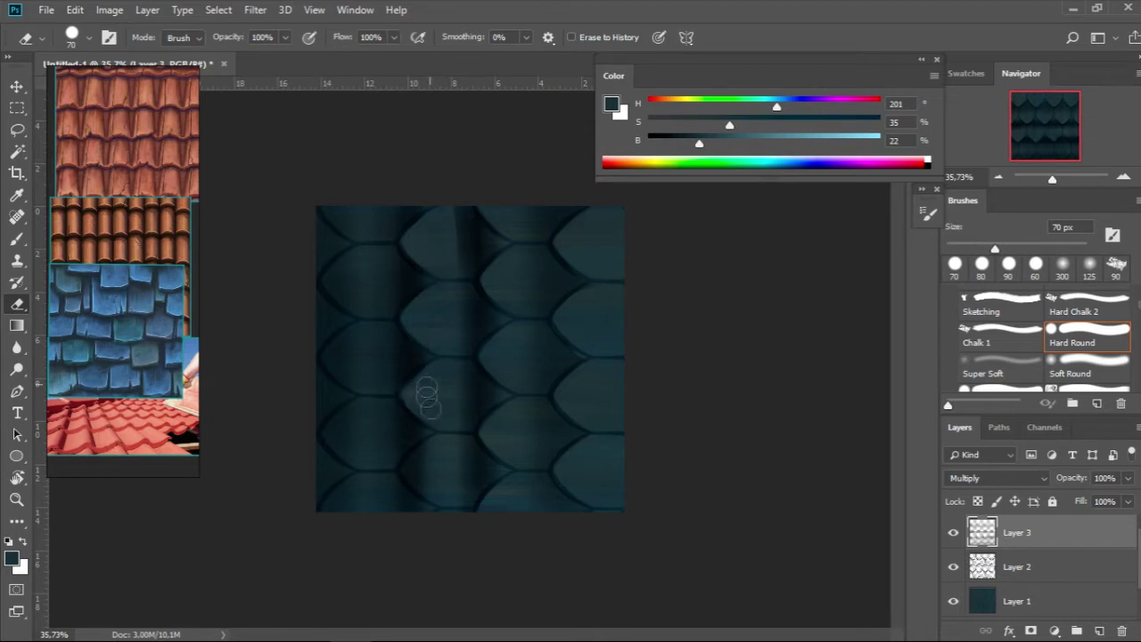
pyautogui.moveTo(347, 416)
pyautogui.mouseDown()
pyautogui.moveTo(374, 370)
pyautogui.moveTo(357, 351)
pyautogui.moveTo(354, 302)
pyautogui.mouseUp()
pyautogui.scroll(-1, 357, 224)
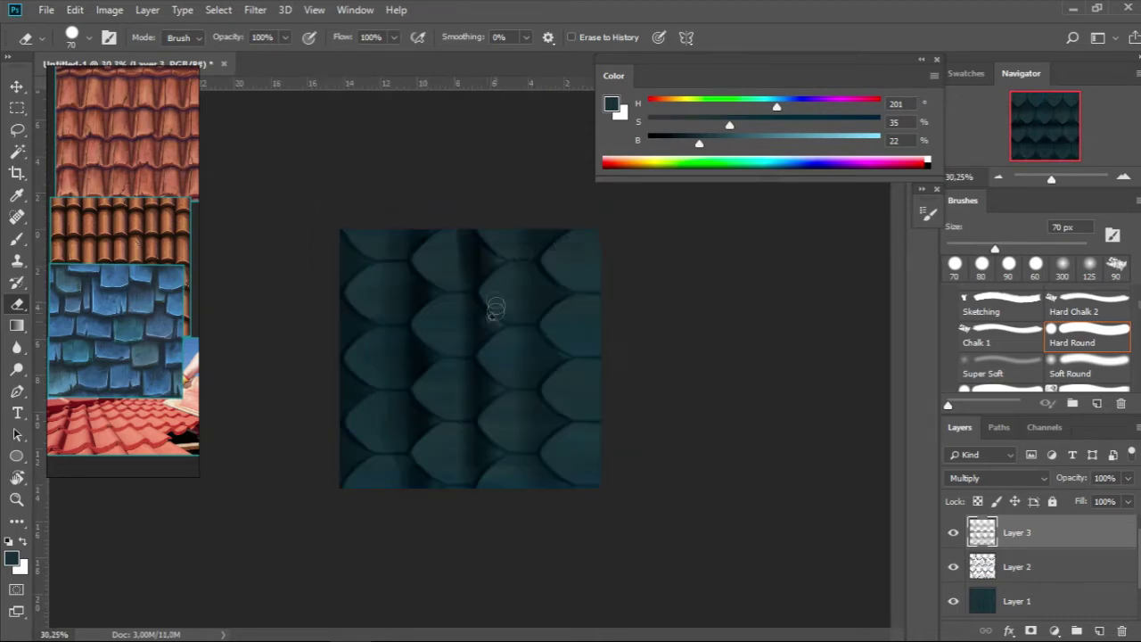
pyautogui.rightClick(494, 303)
pyautogui.press('Return')
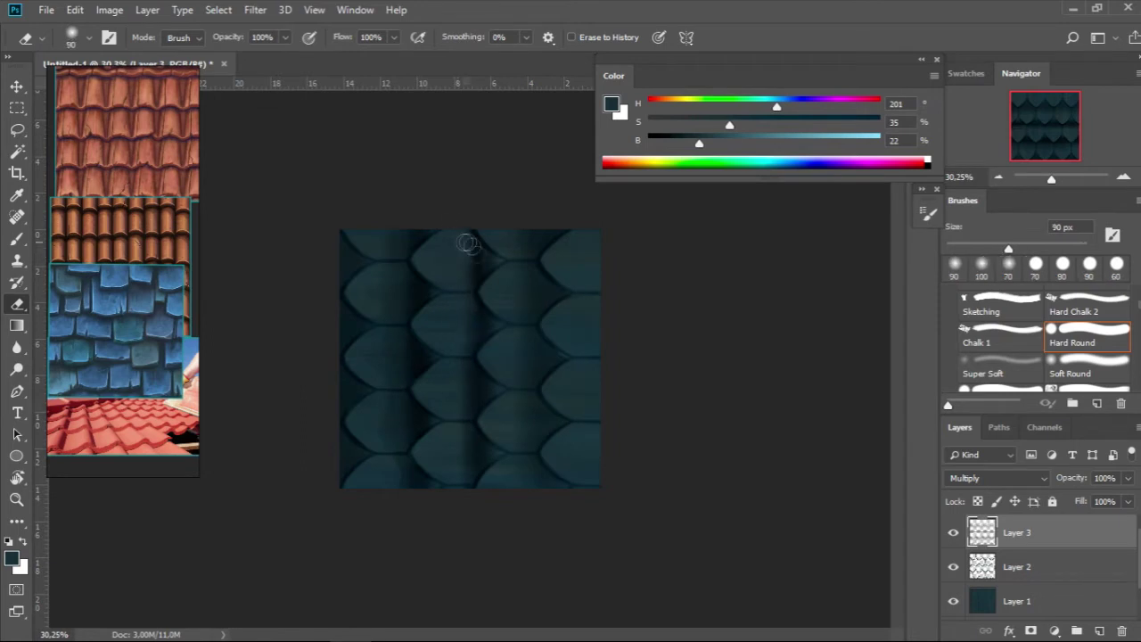
# Step: Refine the shadows by alternating a 60 px soft brush and a 150 px eraser
pyautogui.press('b')
pyautogui.press('b')
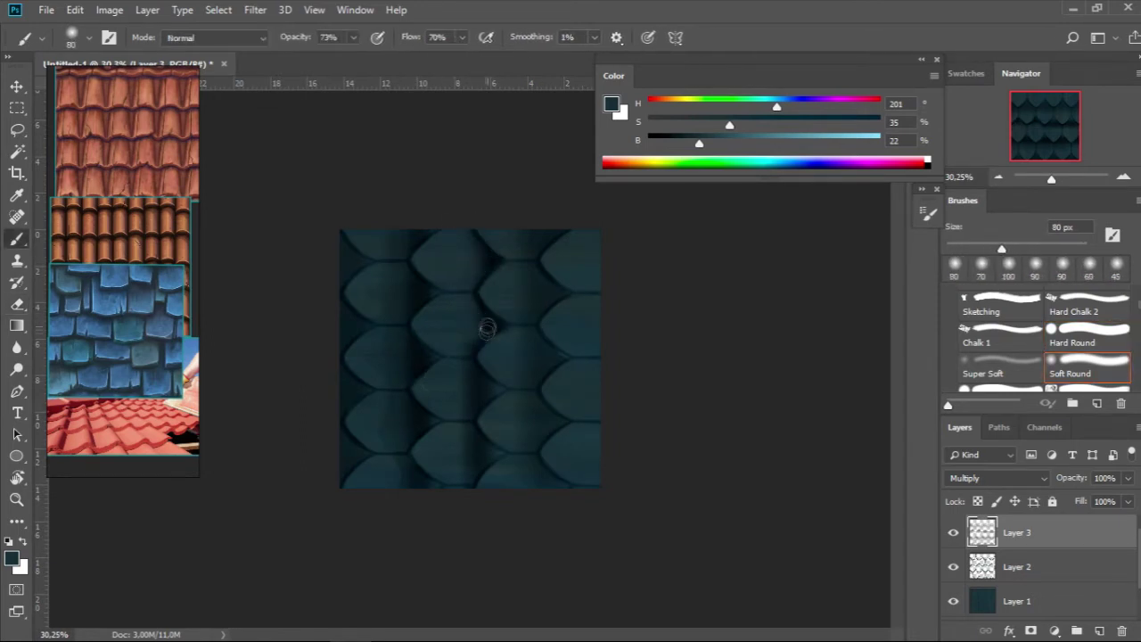
pyautogui.press('[')
pyautogui.press('e')
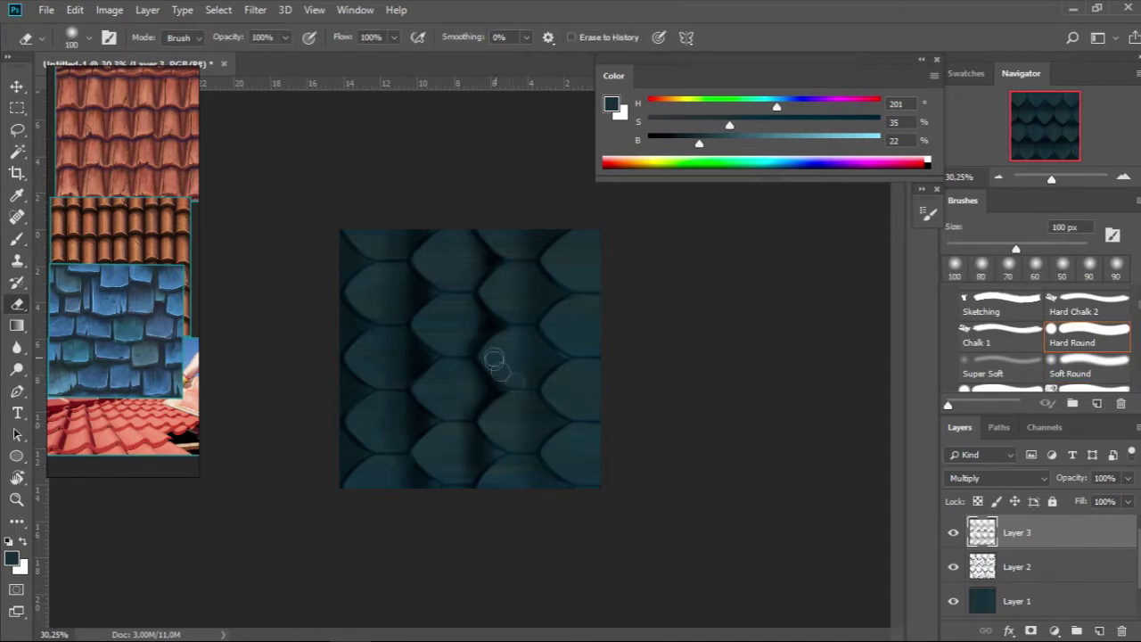
pyautogui.press('b')
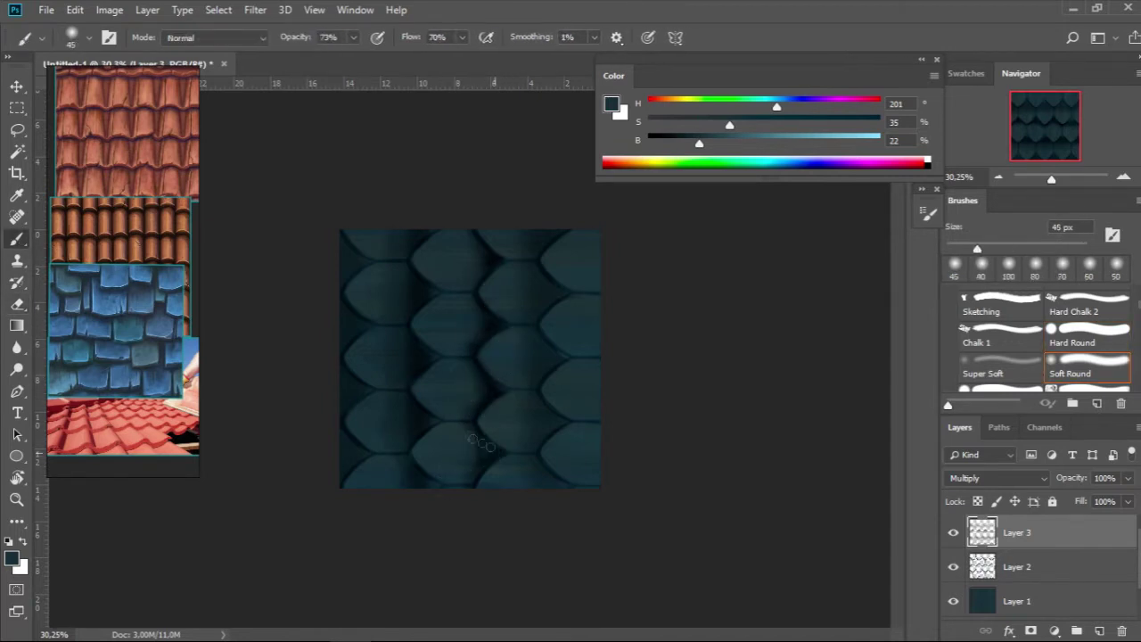
pyautogui.press('e')
pyautogui.press('b')
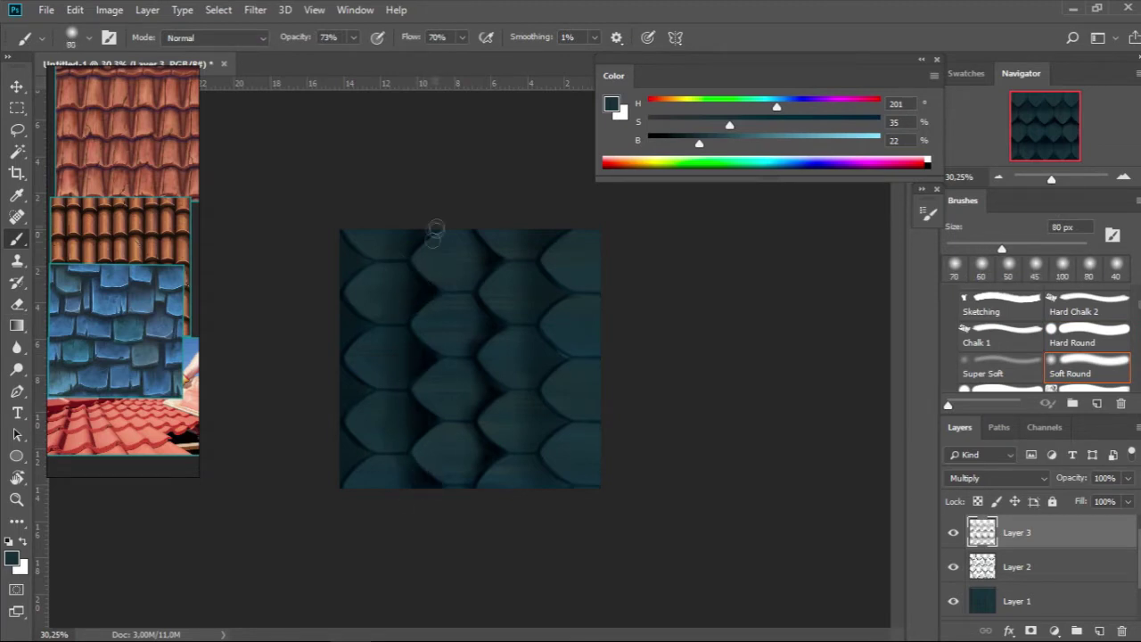
pyautogui.press('e')
pyautogui.press(']')
pyautogui.press(']')
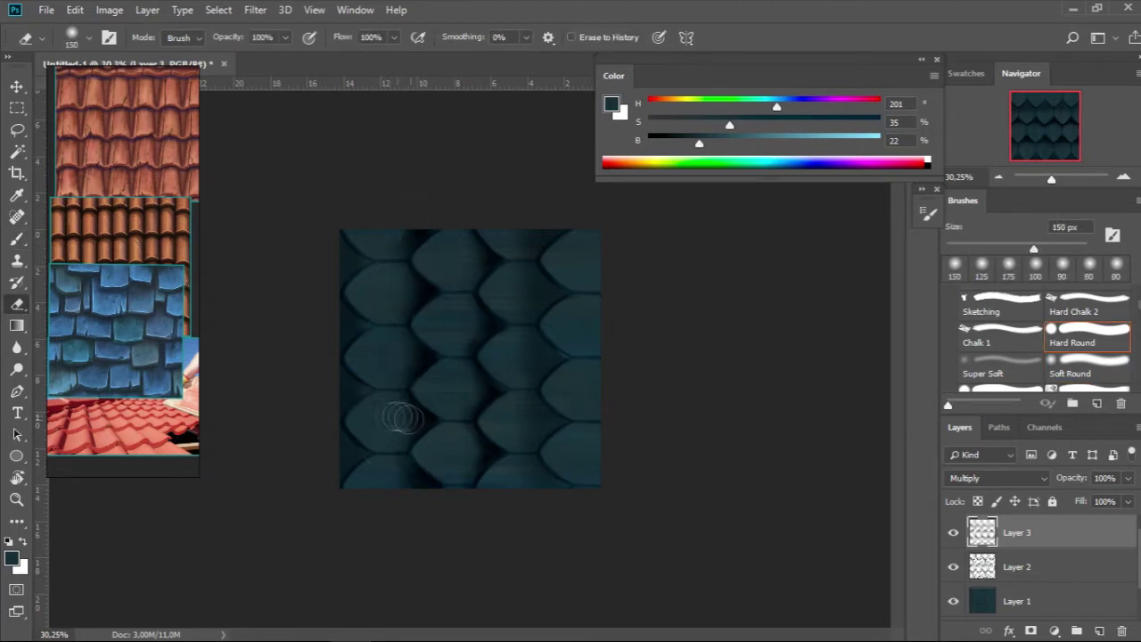
pyautogui.scroll(1, 438, 399)
# Step: Touch up the between-scale shadows with a smaller brush, erasing stray shading
pyautogui.press('b')
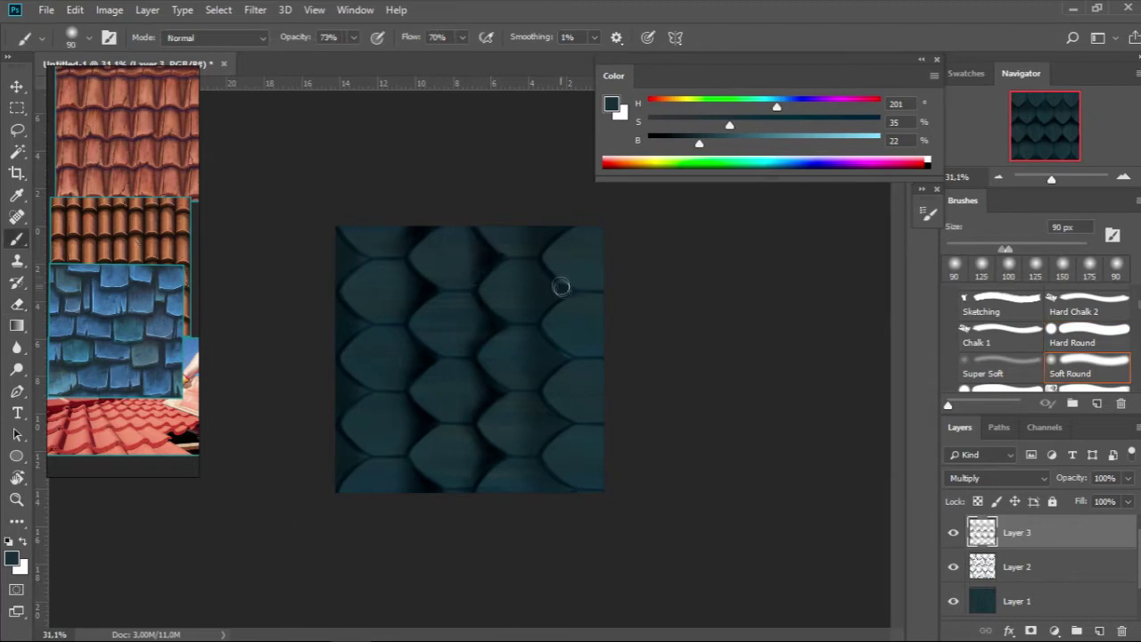
pyautogui.press('[')
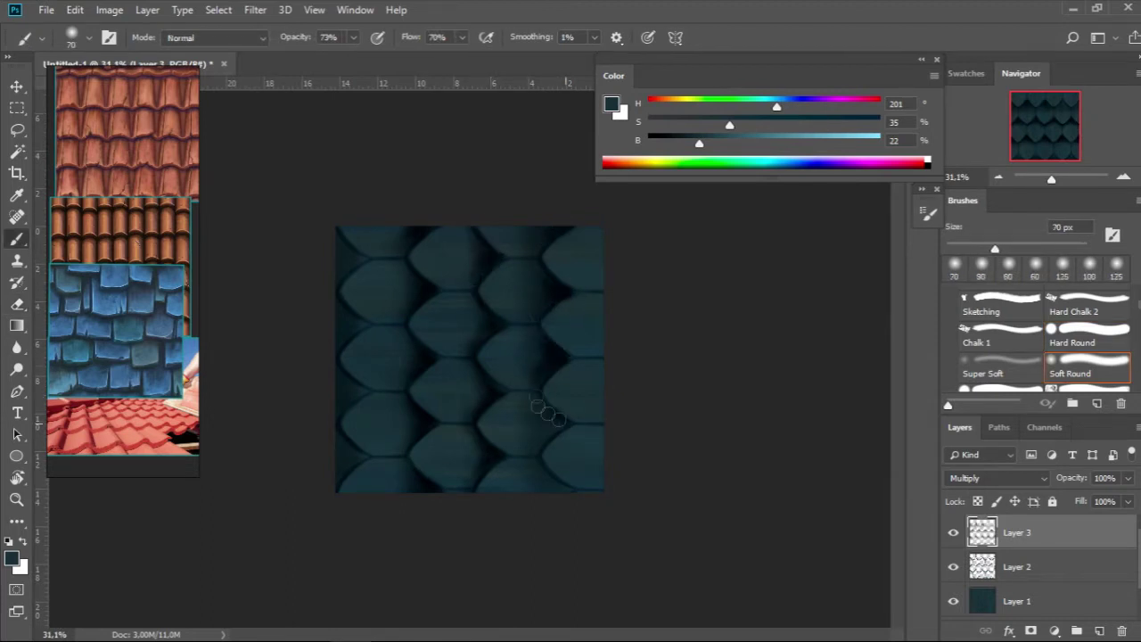
pyautogui.press('e')
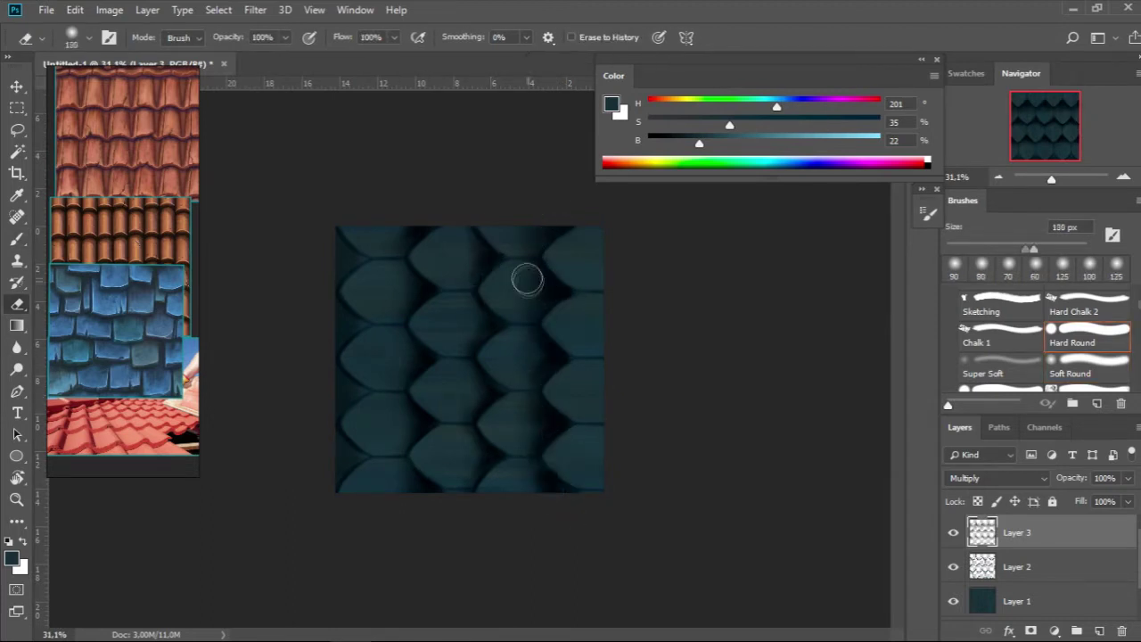
pyautogui.scroll(1, 357, 357)
pyautogui.press('b')
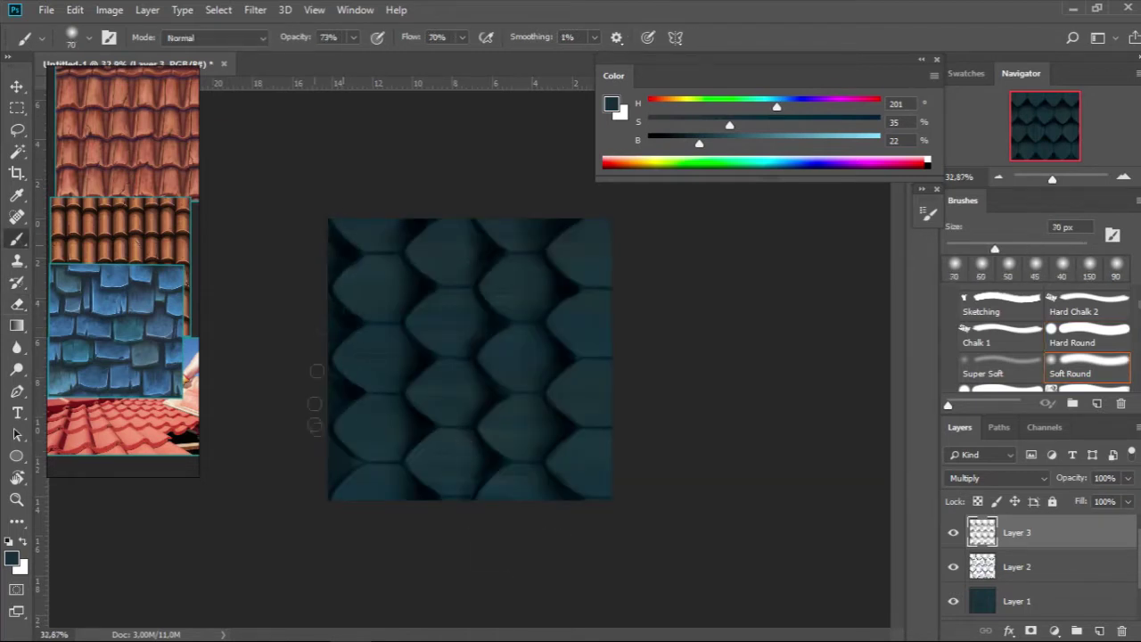
pyautogui.scroll(-1, 352, 446)
pyautogui.press('e')
pyautogui.press('[')
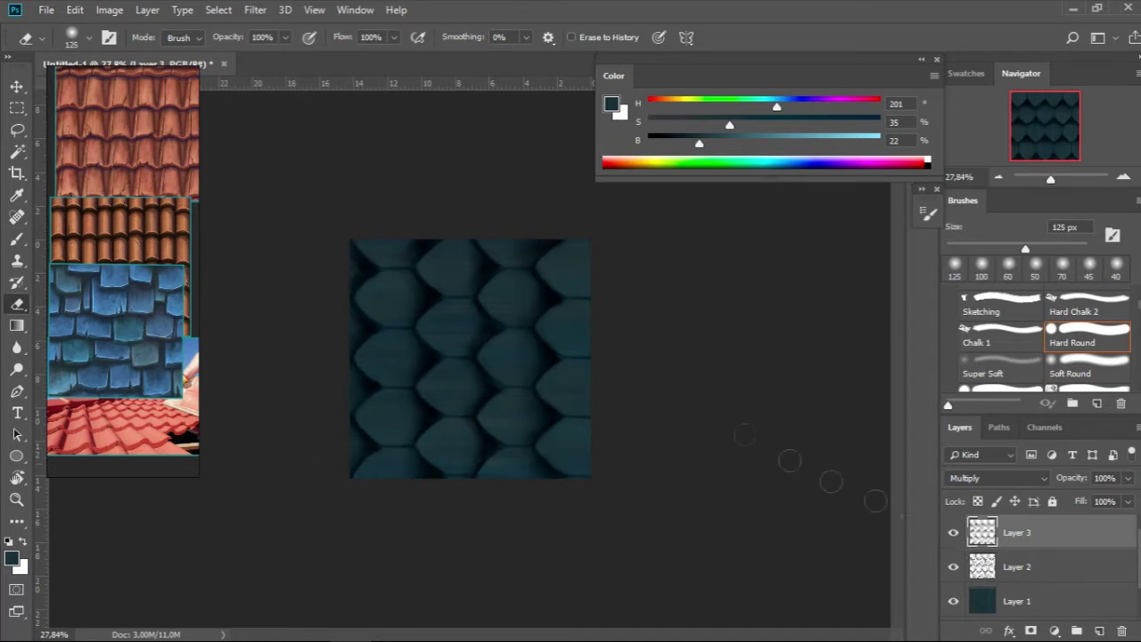
# Step: Finish the shadow touch-ups and rotate the view so the scales point downward
pyautogui.press('b')
pyautogui.scroll(3, 583, 305)
pyautogui.press('[')
pyautogui.press('[')
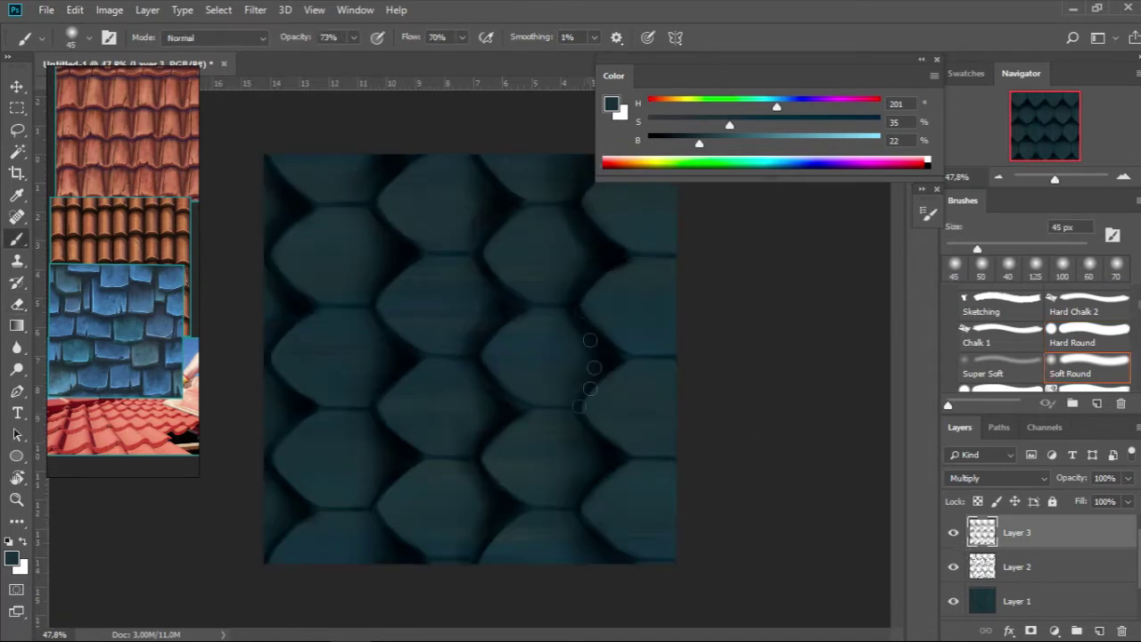
pyautogui.press(']')
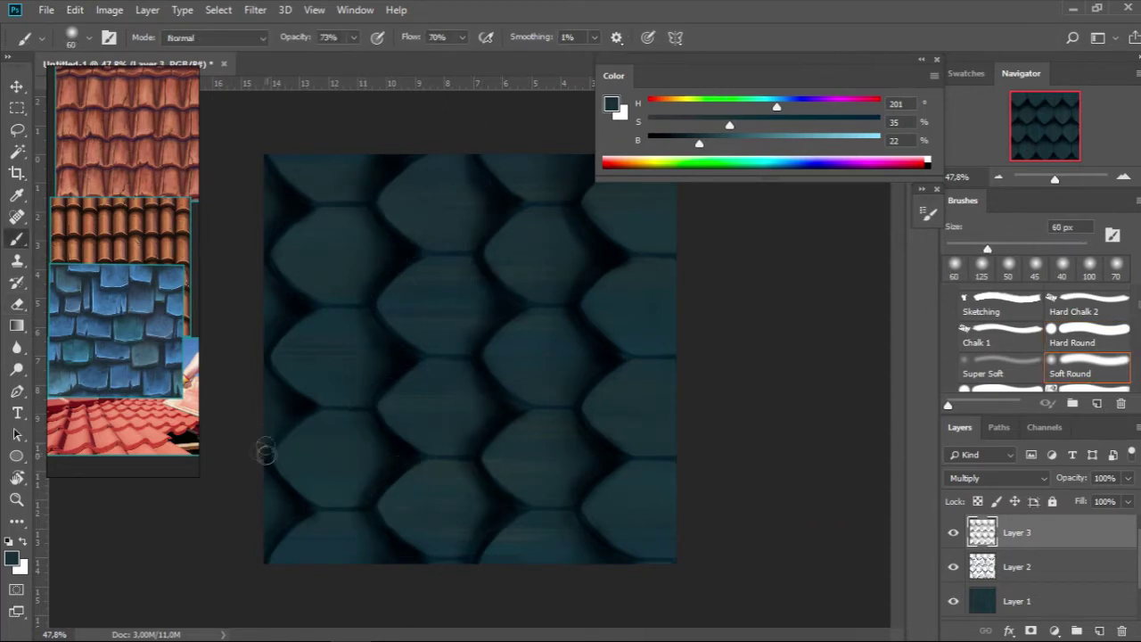
pyautogui.press('r')
pyautogui.moveTo(535, 331); pyautogui.dragTo(560, 361)
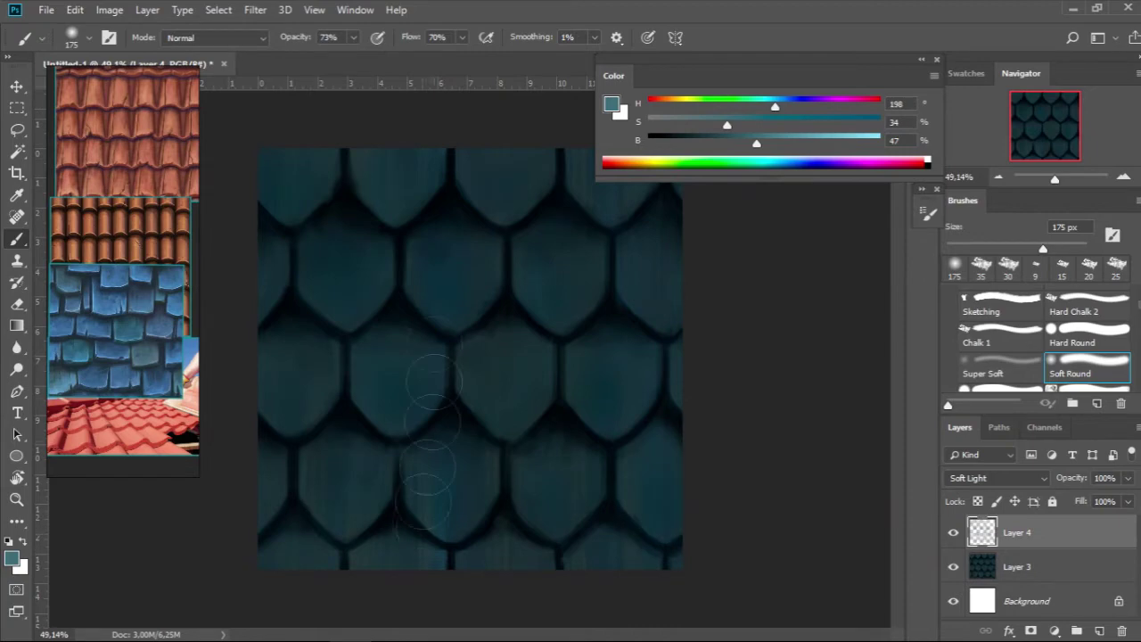
# Step: Merge the shading down, then clean it up with a 40 px eraser and soft brush
pyautogui.hotkey('ctrl', 'e')
pyautogui.click(255, 10)
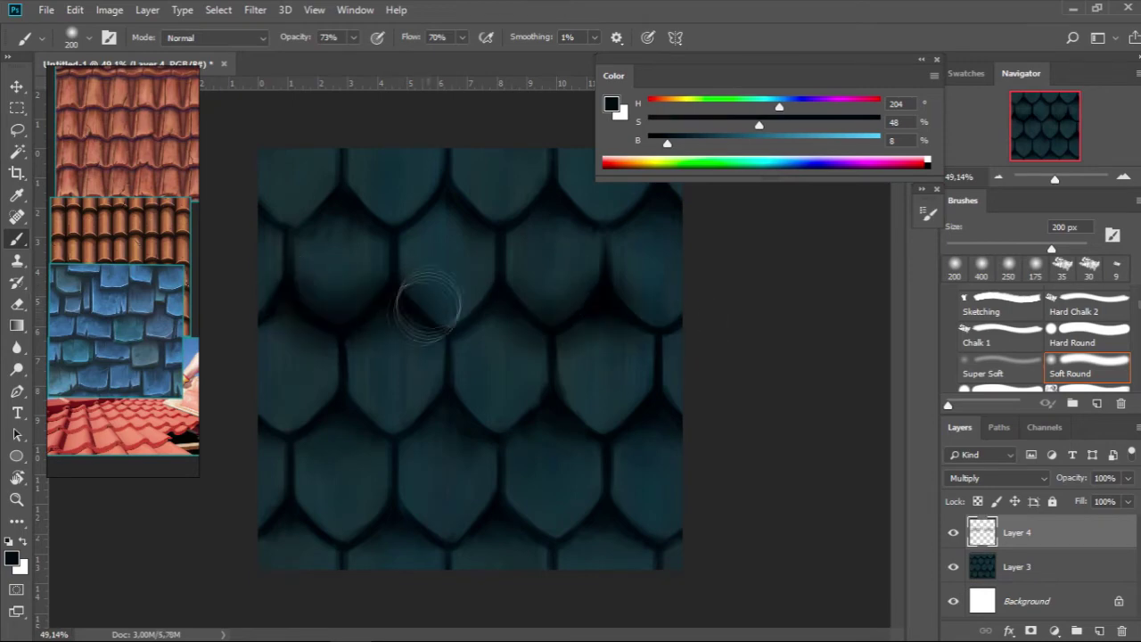
pyautogui.press('e')
pyautogui.press('[')
pyautogui.press('[')
pyautogui.press('[')
pyautogui.press('[')
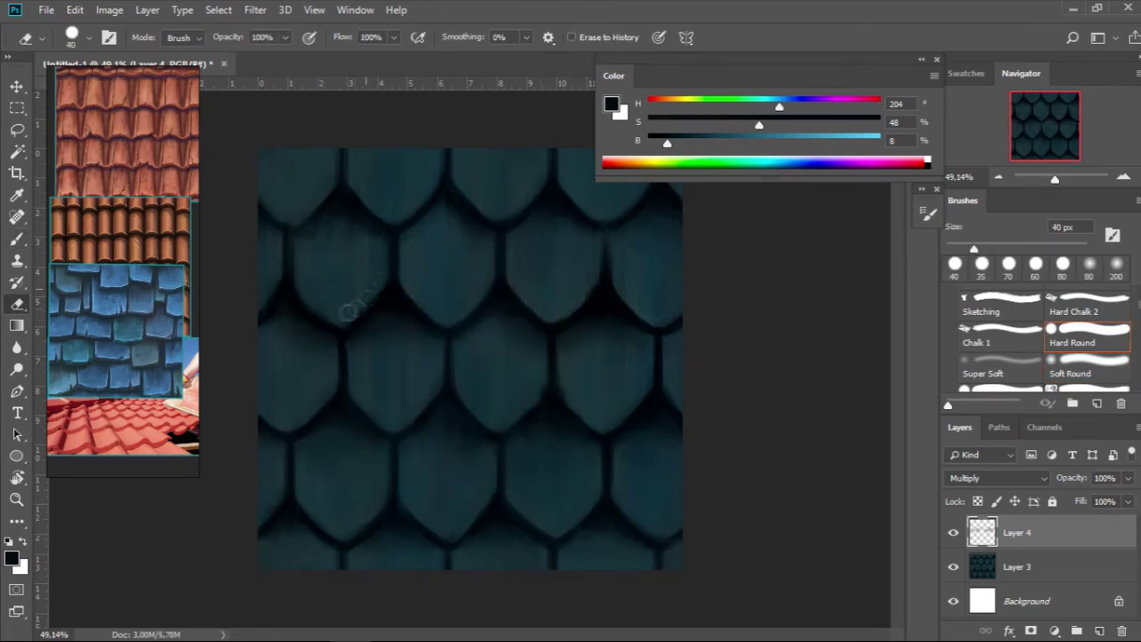
pyautogui.press('b')
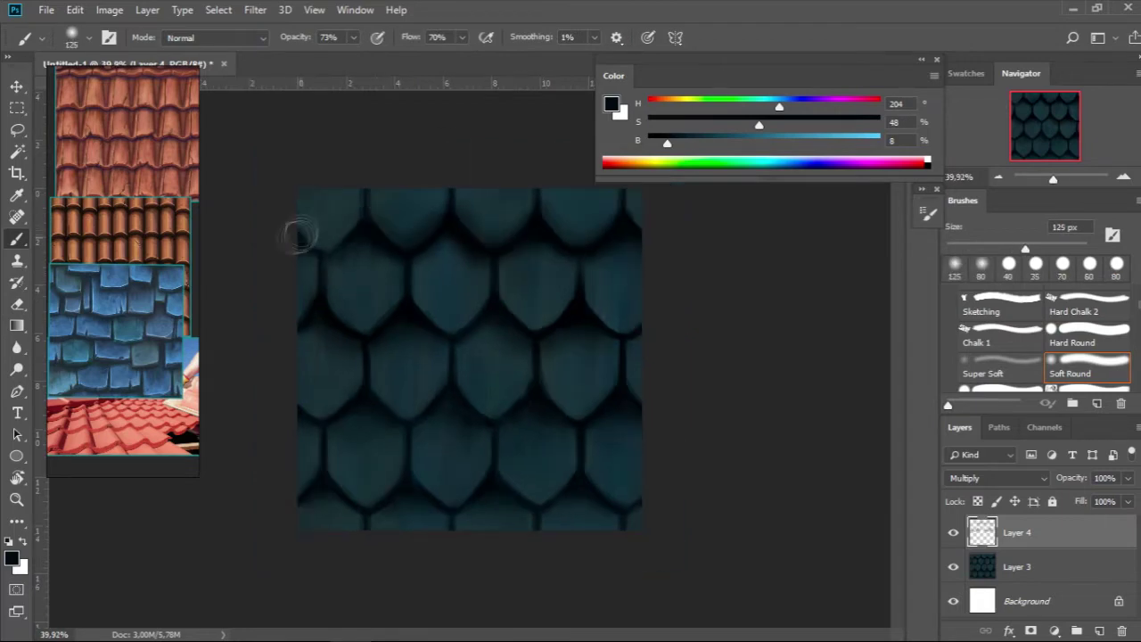
pyautogui.press('e')
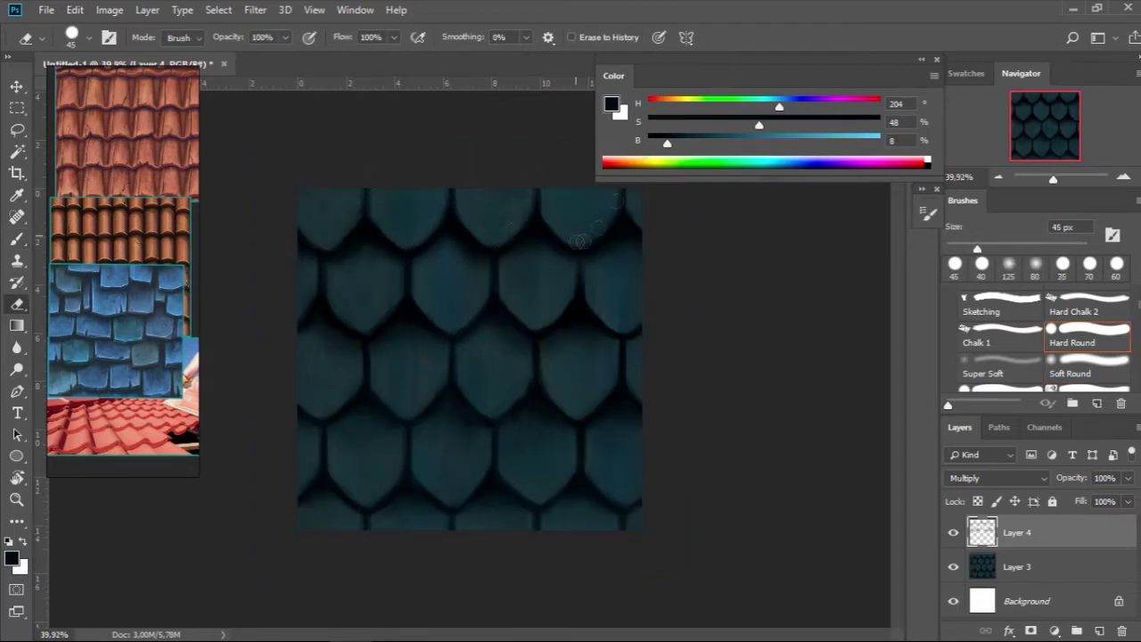
pyautogui.press('b')
# Step: Rework the black edge shading with a 100 px brush and set its layer opacity to 33%
pyautogui.press('[')
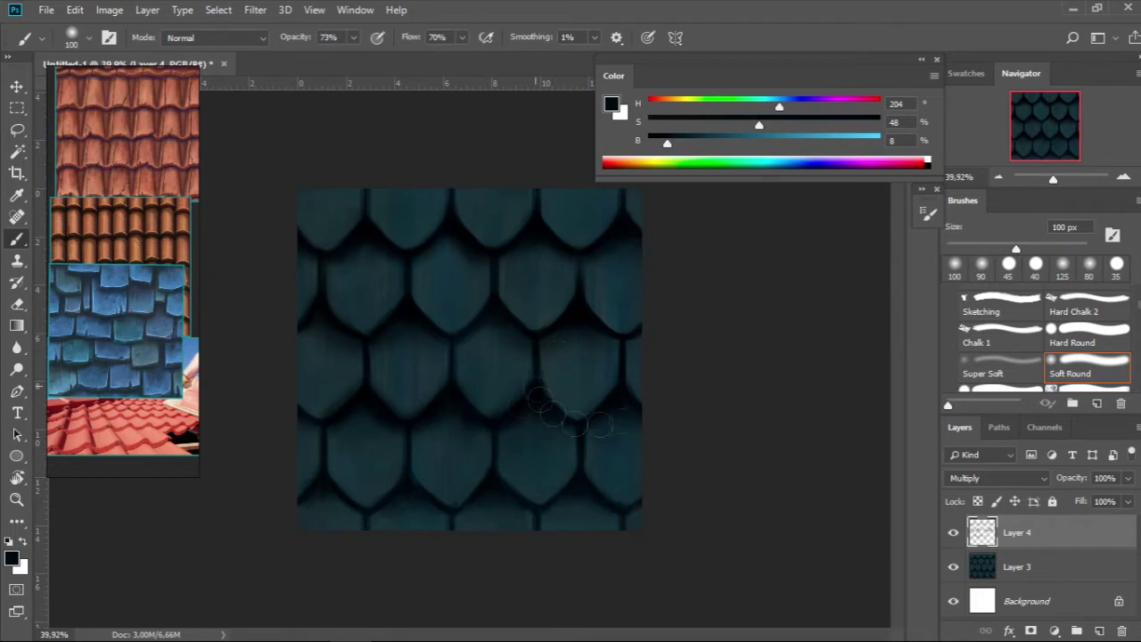
pyautogui.press('e')
pyautogui.press('b')
pyautogui.press('e')
pyautogui.press('b')
pyautogui.press('e')
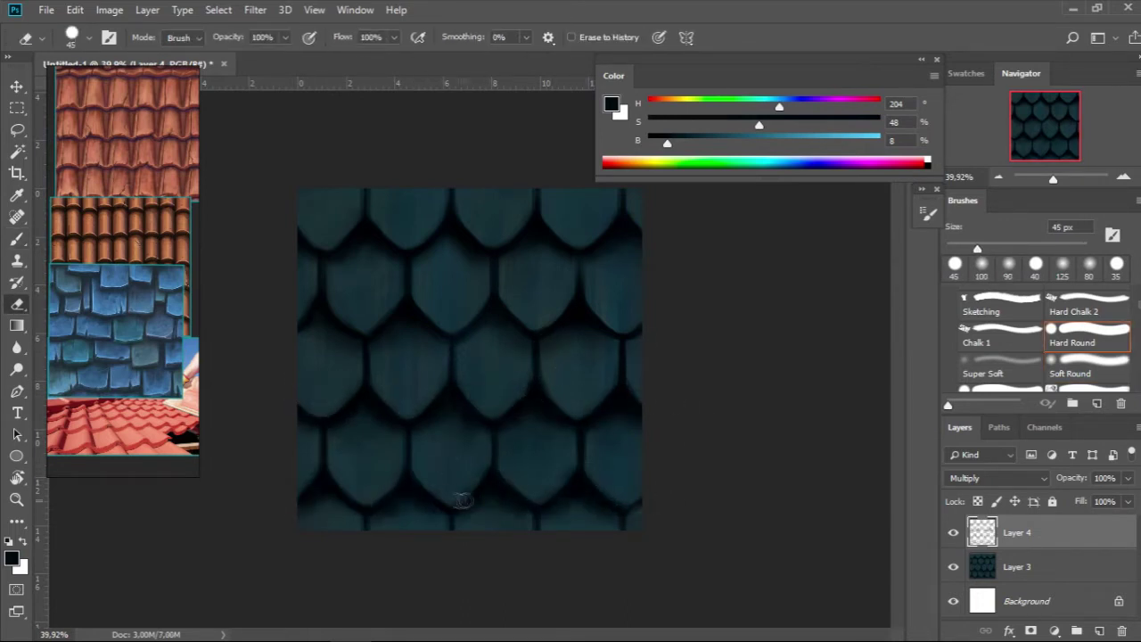
pyautogui.keyDown('alt'); pyautogui.scroll(-3, 372, 449); pyautogui.keyUp('alt')
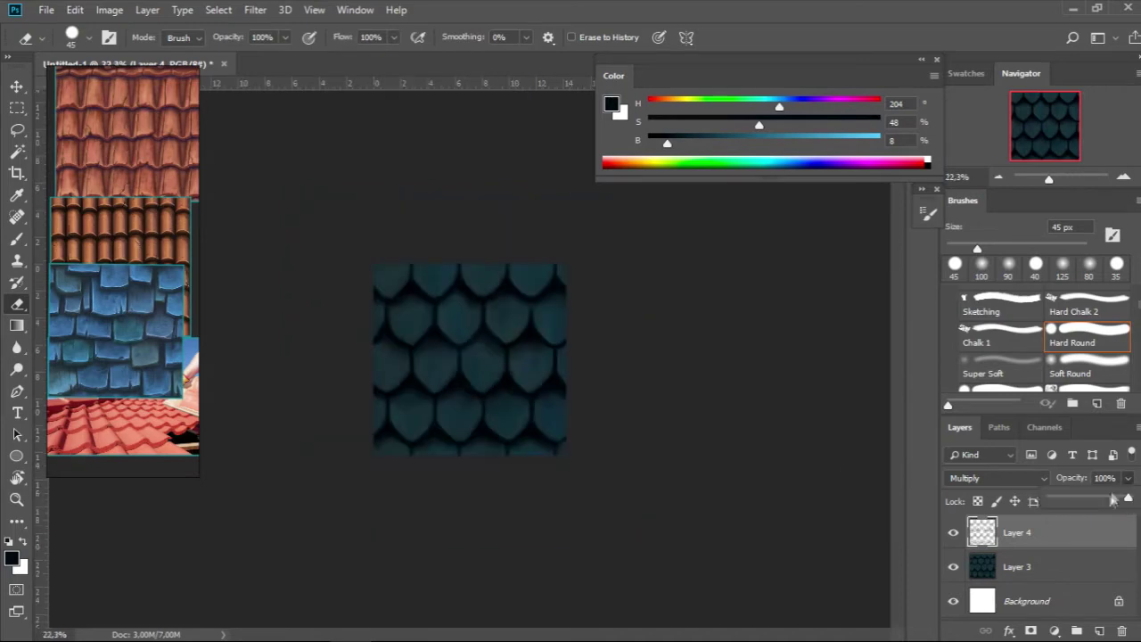
pyautogui.moveTo(1081, 501); pyautogui.dragTo(1075, 501)
pyautogui.keyDown('alt'); pyautogui.scroll(1, 553, 339); pyautogui.keyUp('alt')
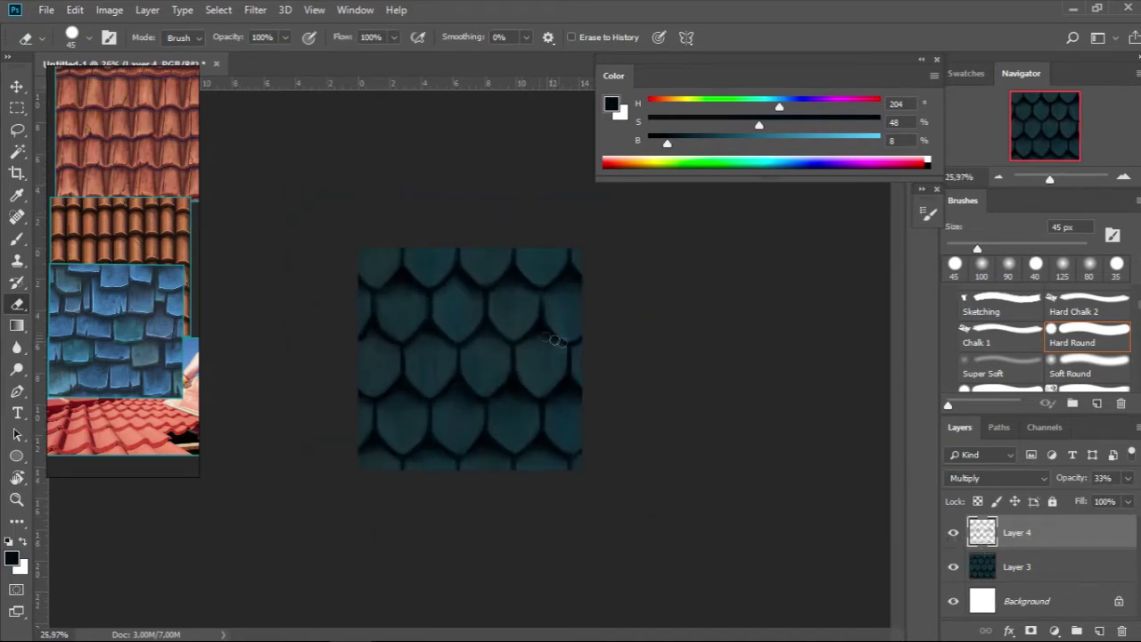
pyautogui.click(255, 9)
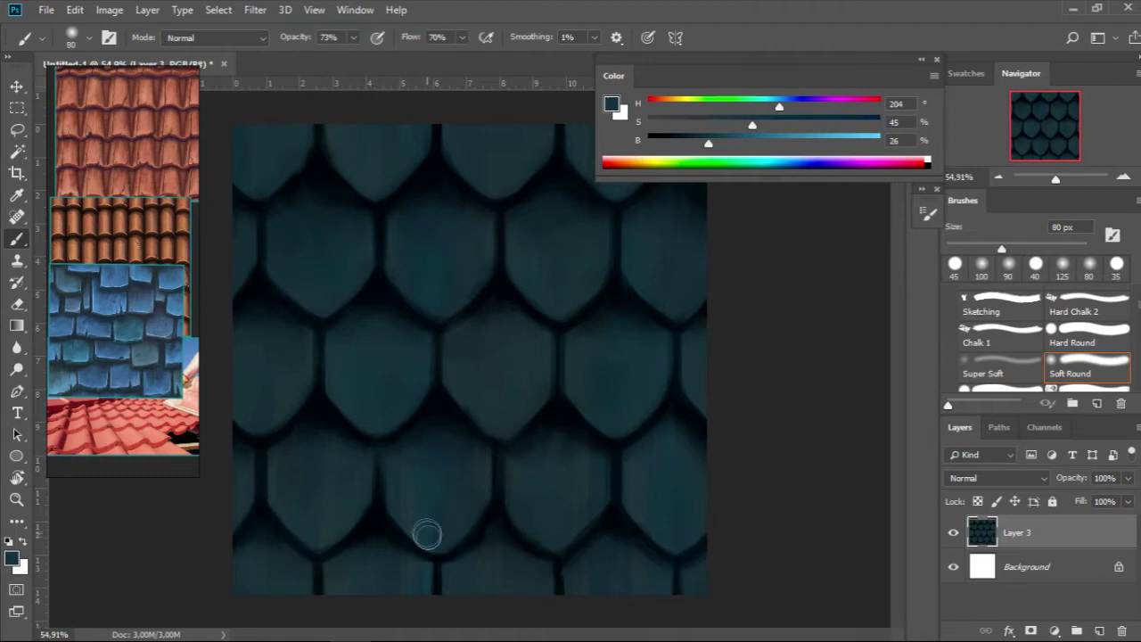
# Step: Sample the base teal and add a new Soft Light layer with the Chalk 1 brush
pyautogui.press('[')
pyautogui.press('[')
pyautogui.keyDown('alt'); pyautogui.scroll(-1, 437, 401); pyautogui.keyUp('alt')
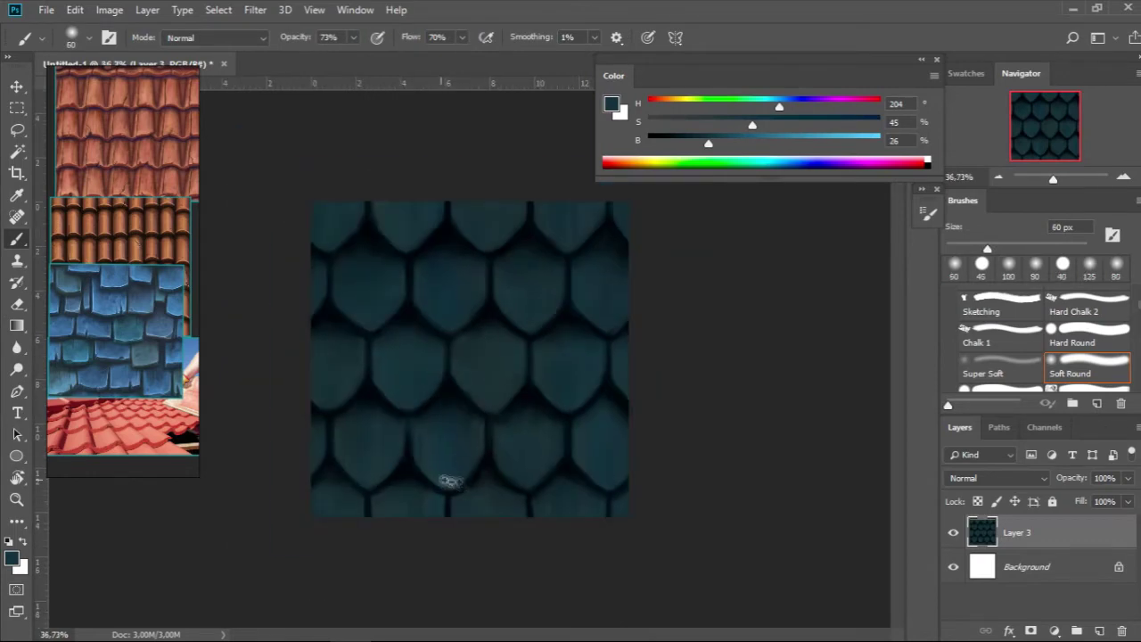
pyautogui.keyDown('alt'); pyautogui.click(337, 189); pyautogui.keyUp('alt')
pyautogui.press('[')
pyautogui.press('[')
pyautogui.press('[')
pyautogui.hotkey('ctrl', 'shift', 'alt', 'n')
pyautogui.click(997, 478)
pyautogui.click(962, 273)
pyautogui.click(999, 331)
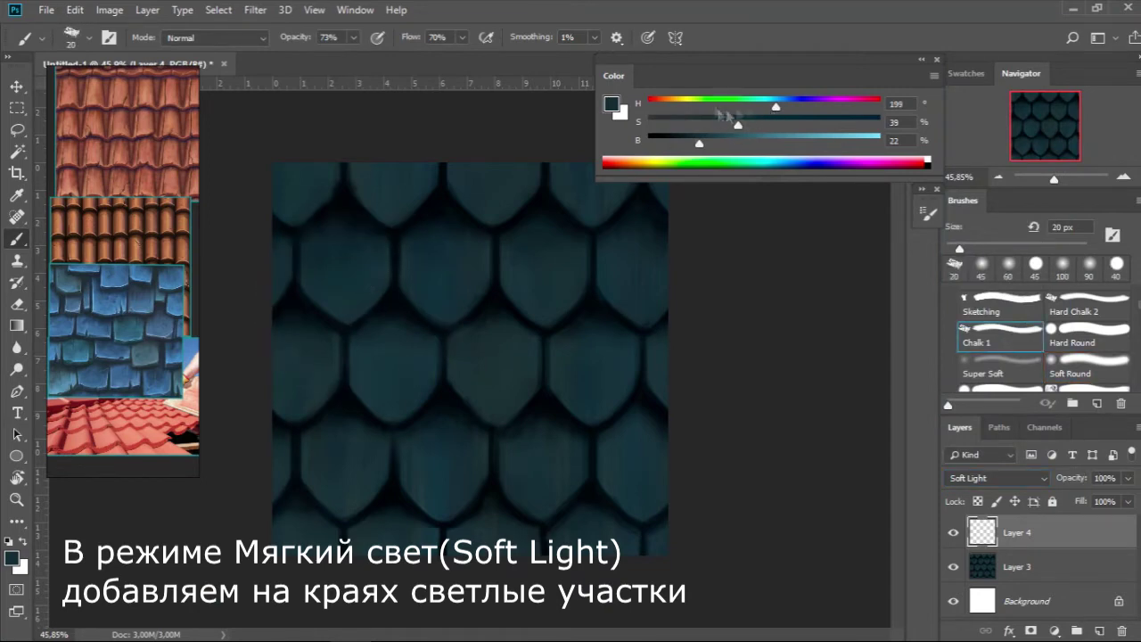
# Step: Choose a pale light blue highlight colour and size the chalk brush to 20 px
pyautogui.moveTo(738, 121)
pyautogui.mouseDown()
pyautogui.moveTo(685, 121)
pyautogui.moveTo(837, 141)
pyautogui.mouseUp()
pyautogui.scroll(2, 356, 299)
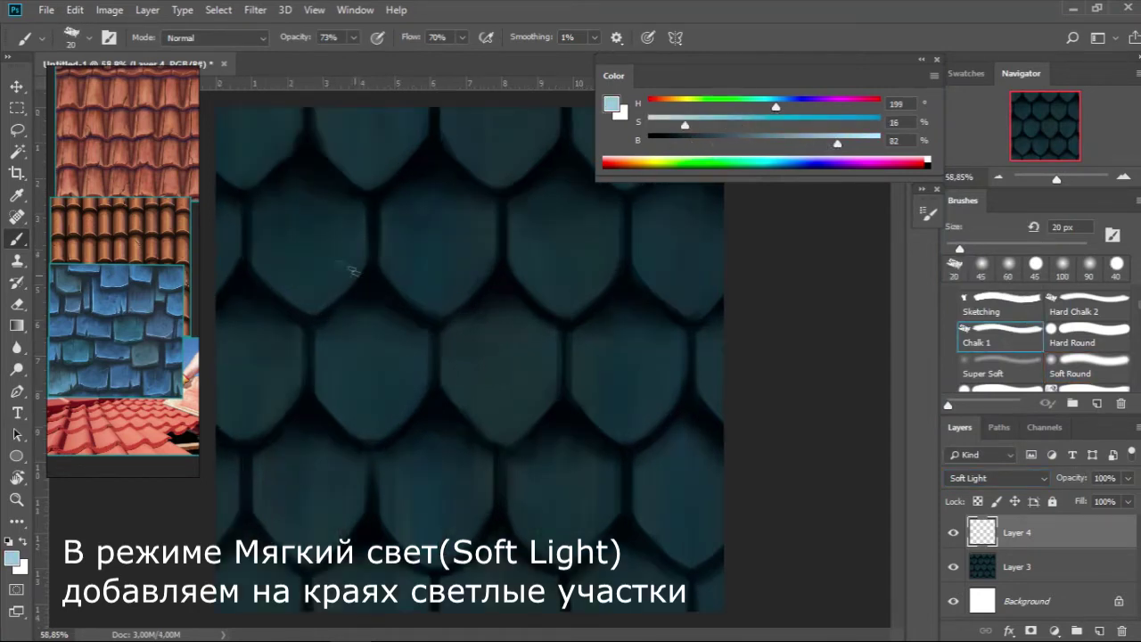
pyautogui.press('[')
pyautogui.press('[')
pyautogui.press('[')
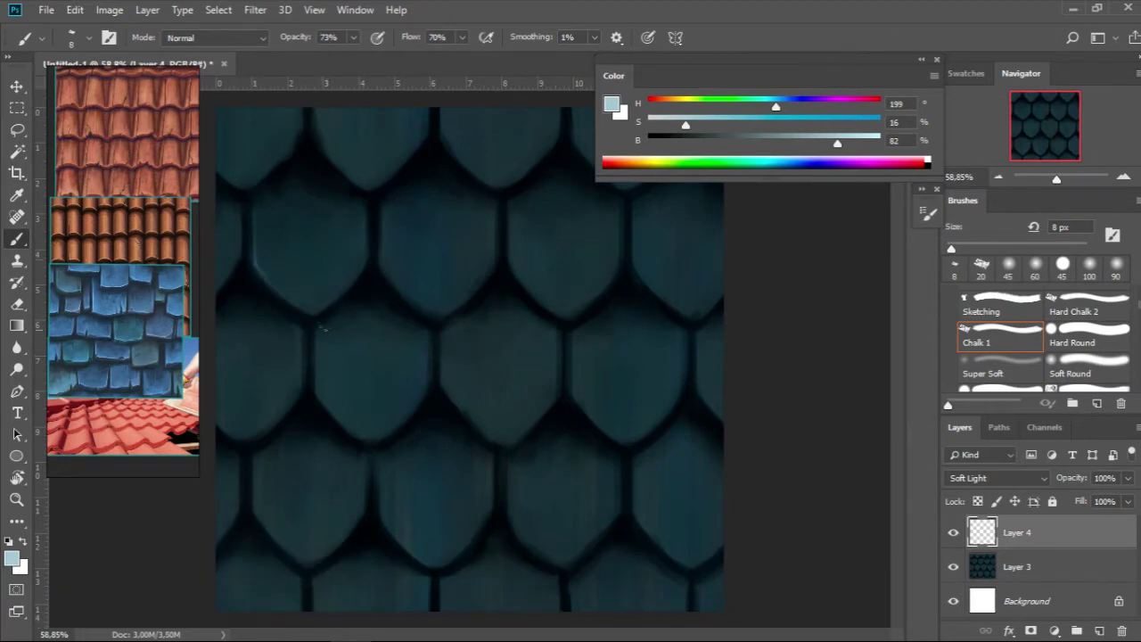
pyautogui.press(']')
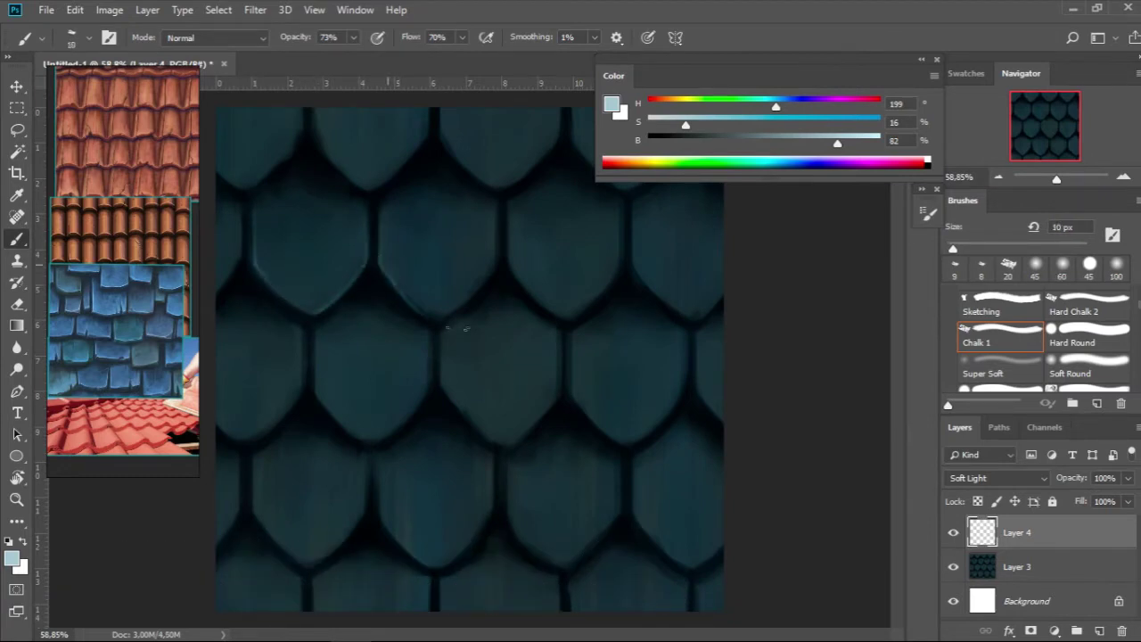
pyautogui.scroll(-2, 482, 305)
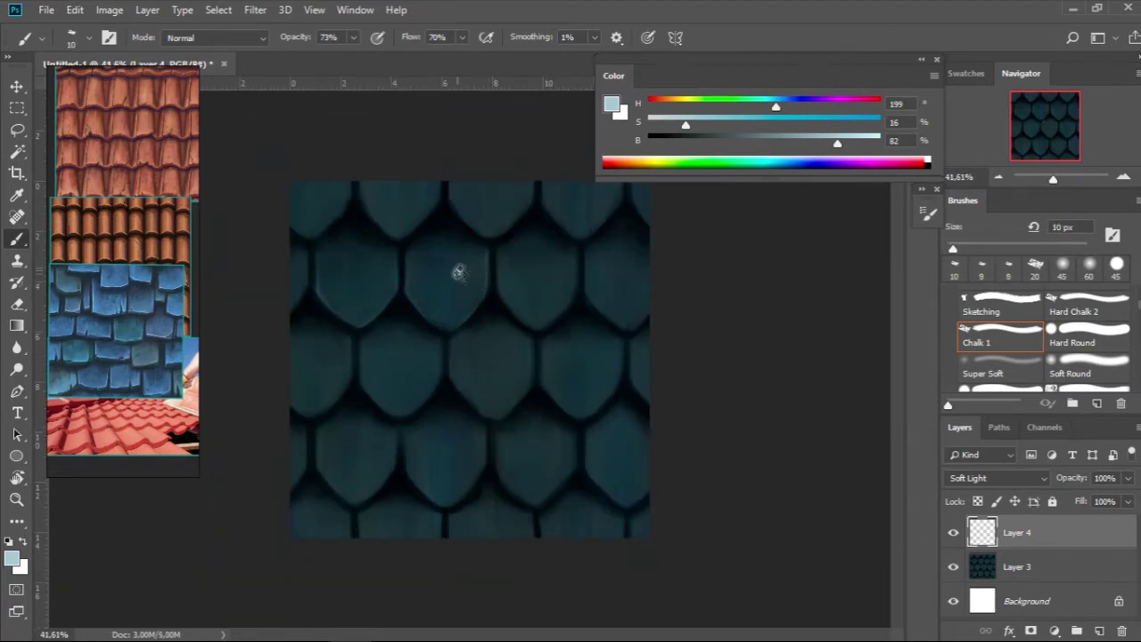
pyautogui.scroll(2, 529, 251)
pyautogui.press(']')
pyautogui.press(']')
pyautogui.press(']')
pyautogui.press('[')
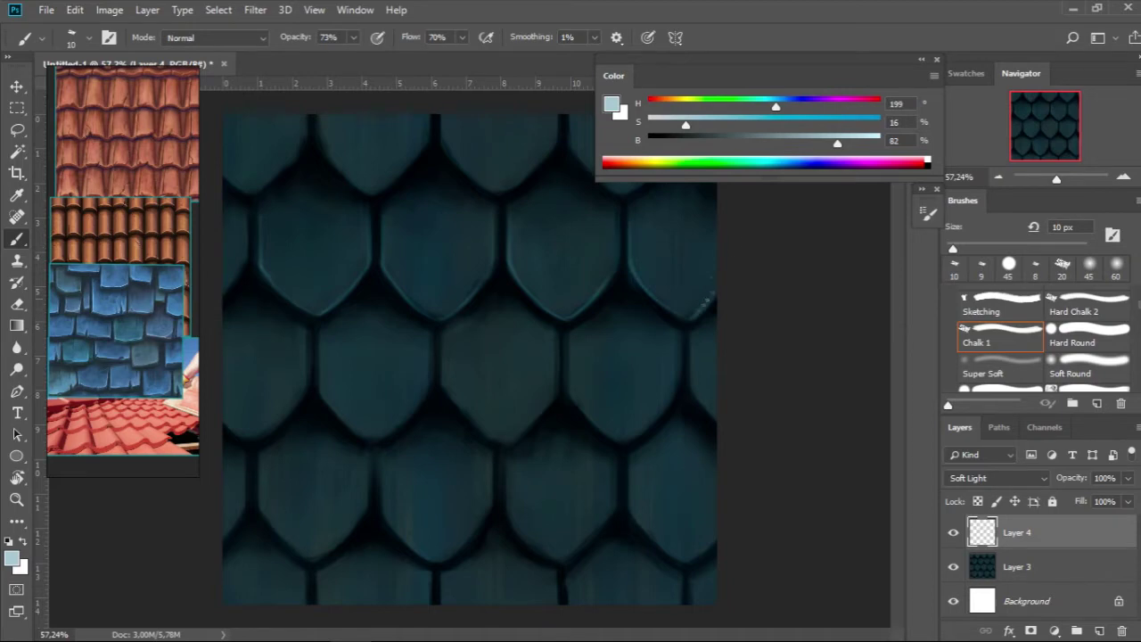
pyautogui.scroll(-3, 541, 351)
pyautogui.scroll(2, 356, 392)
pyautogui.press(']')
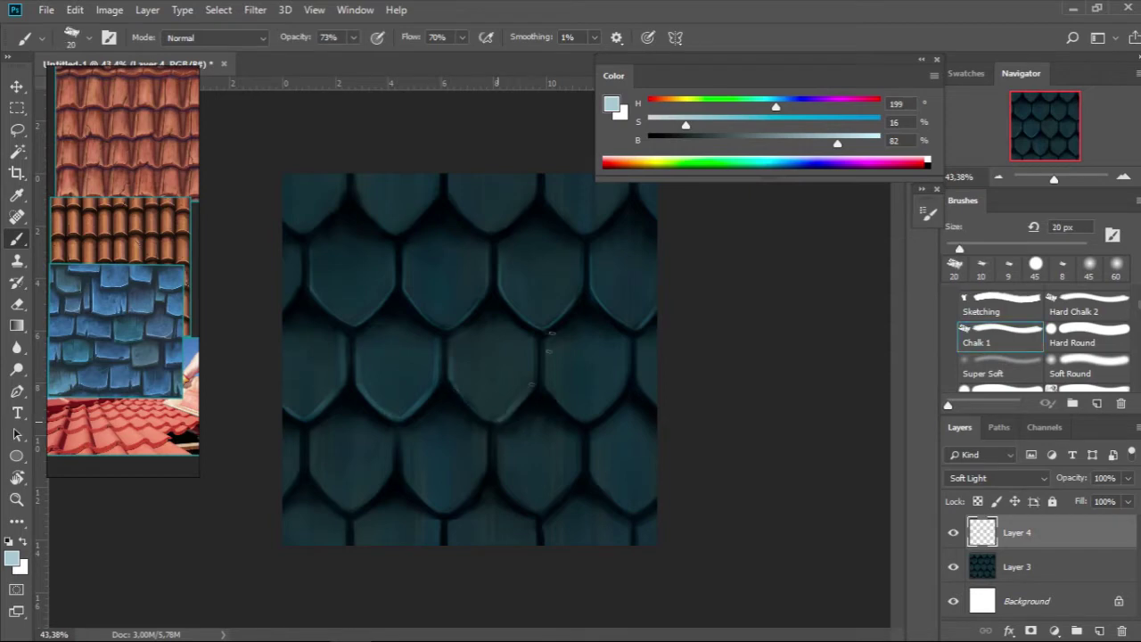
# Step: Paint thin pale rim highlights along the scale edges, erasing stray strokes
pyautogui.press('e')
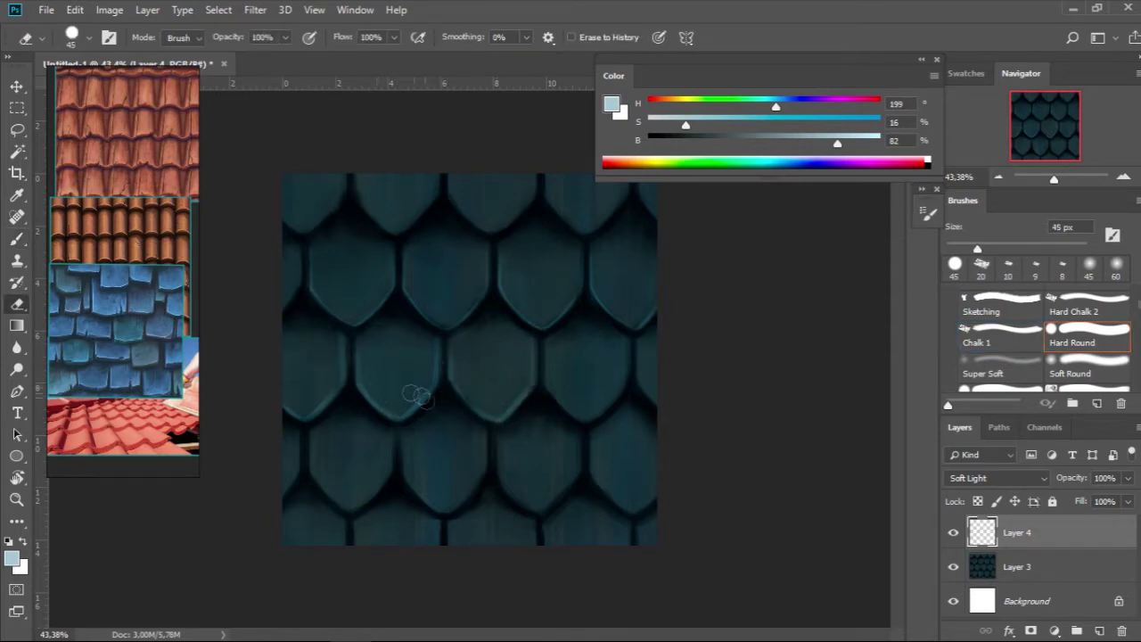
pyautogui.press('b')
pyautogui.press('[')
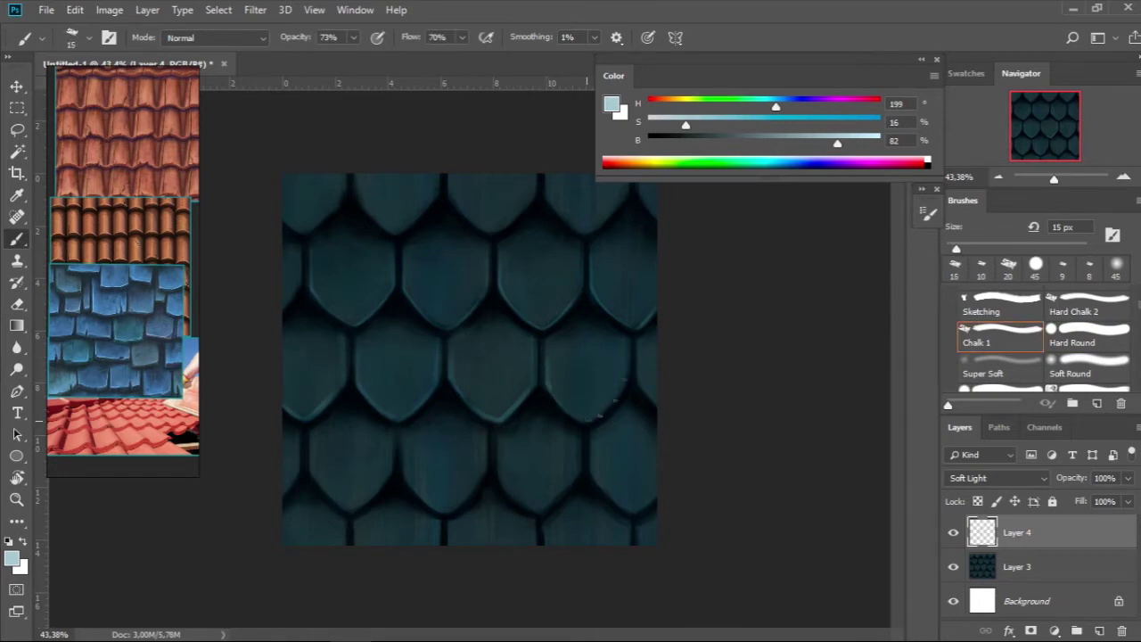
pyautogui.press('e')
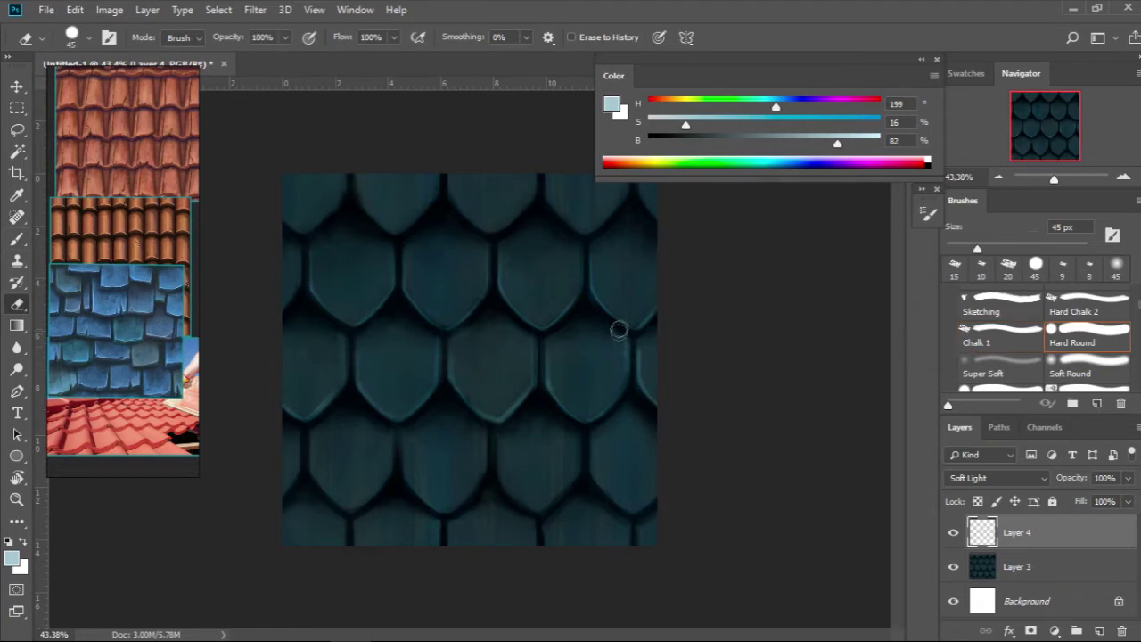
pyautogui.press('b')
pyautogui.press('e')
pyautogui.press('b')
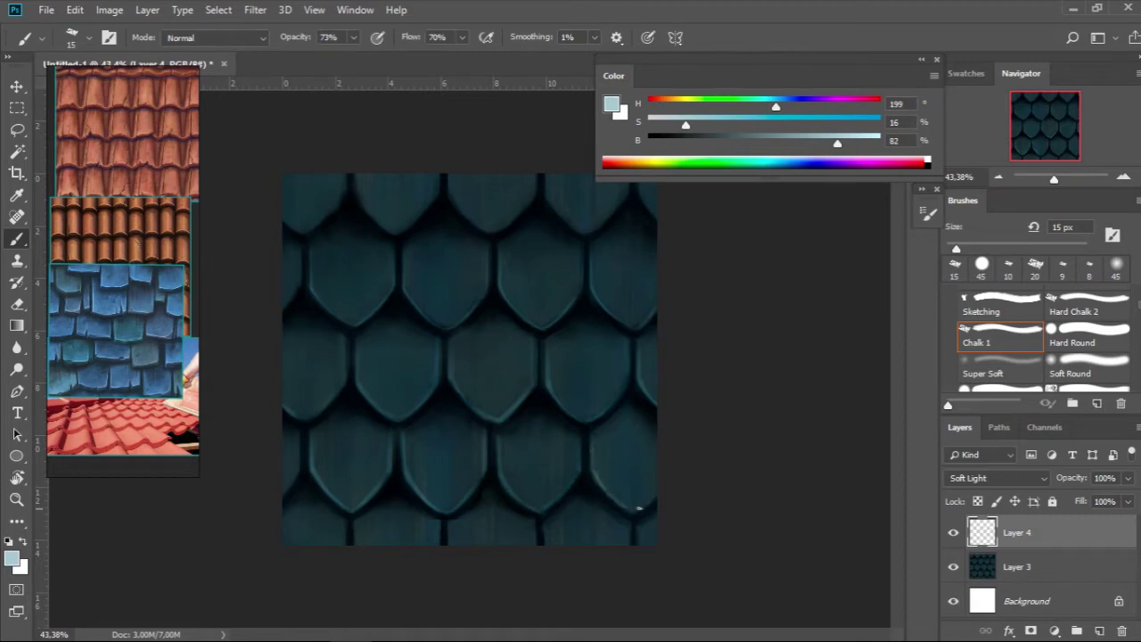
pyautogui.scroll(-3, 433, 402)
pyautogui.scroll(4, 364, 464)
pyautogui.press('e')
pyautogui.press('b')
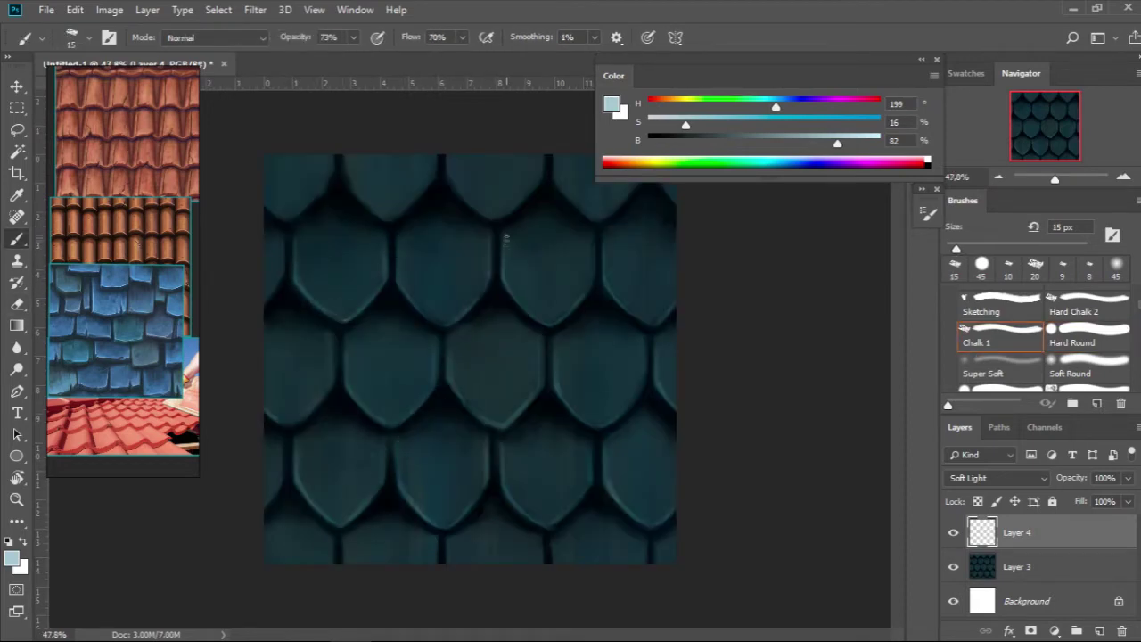
pyautogui.scroll(-3, 408, 321)
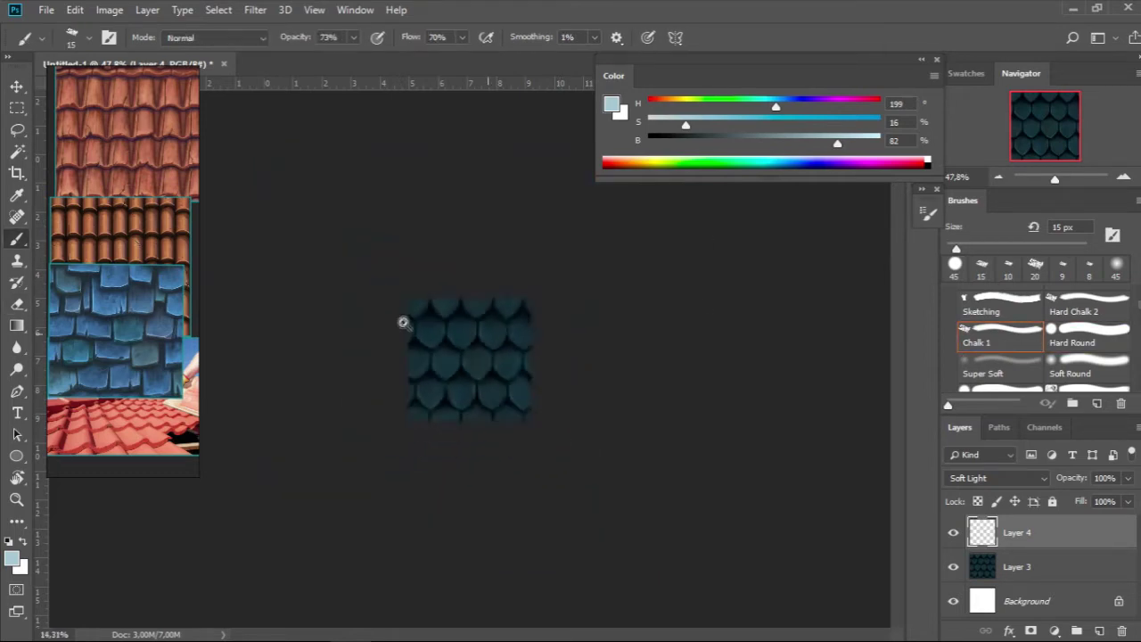
pyautogui.scroll(2, 381, 232)
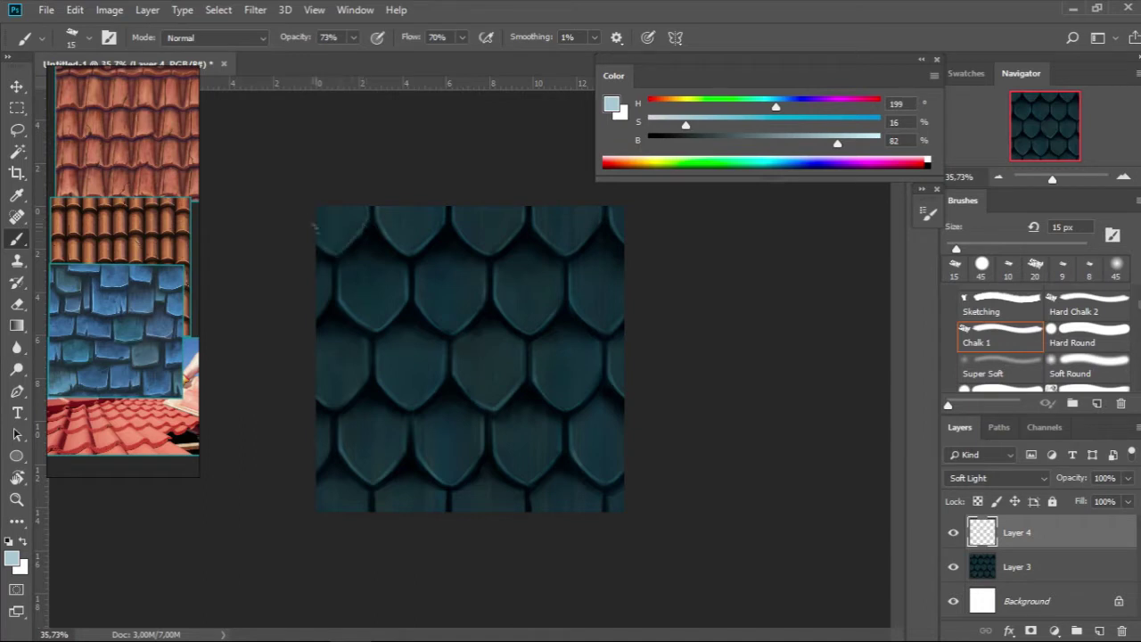
# Step: Add finer chalk highlight strokes, erasing mistakes and shrinking the brush
pyautogui.scroll(1, 312, 274)
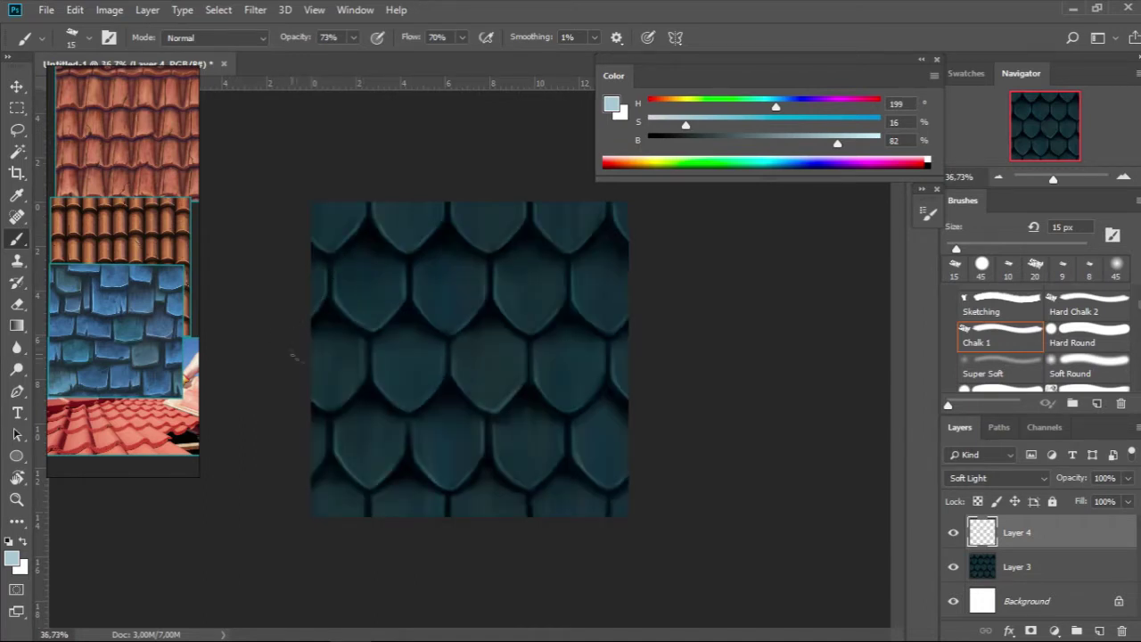
pyautogui.scroll(1, 293, 357)
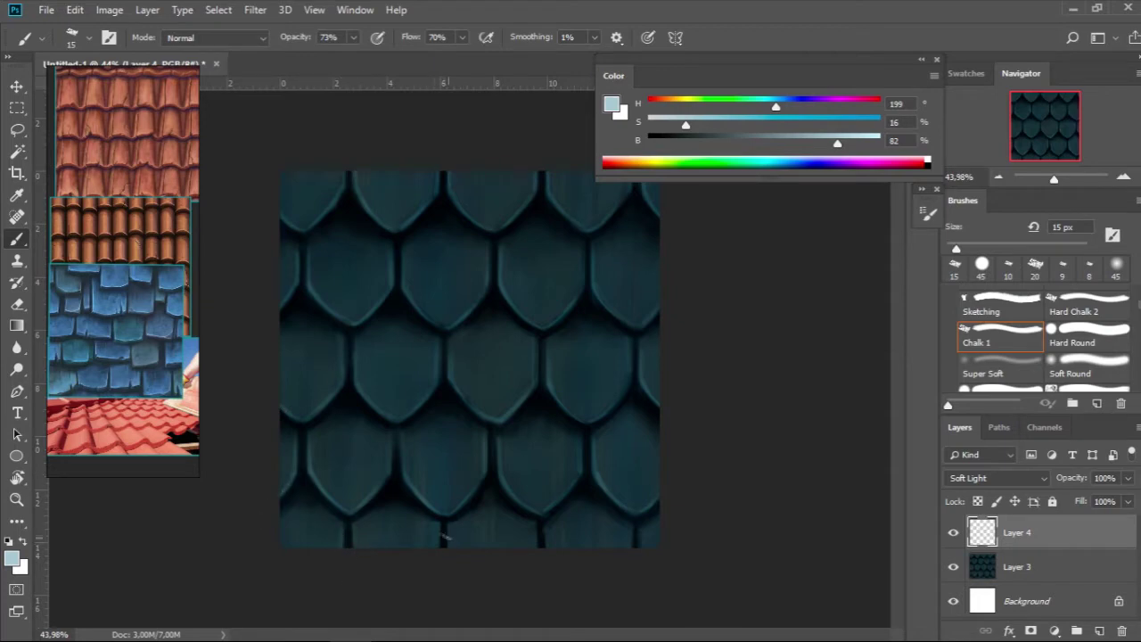
pyautogui.scroll(-2, 401, 466)
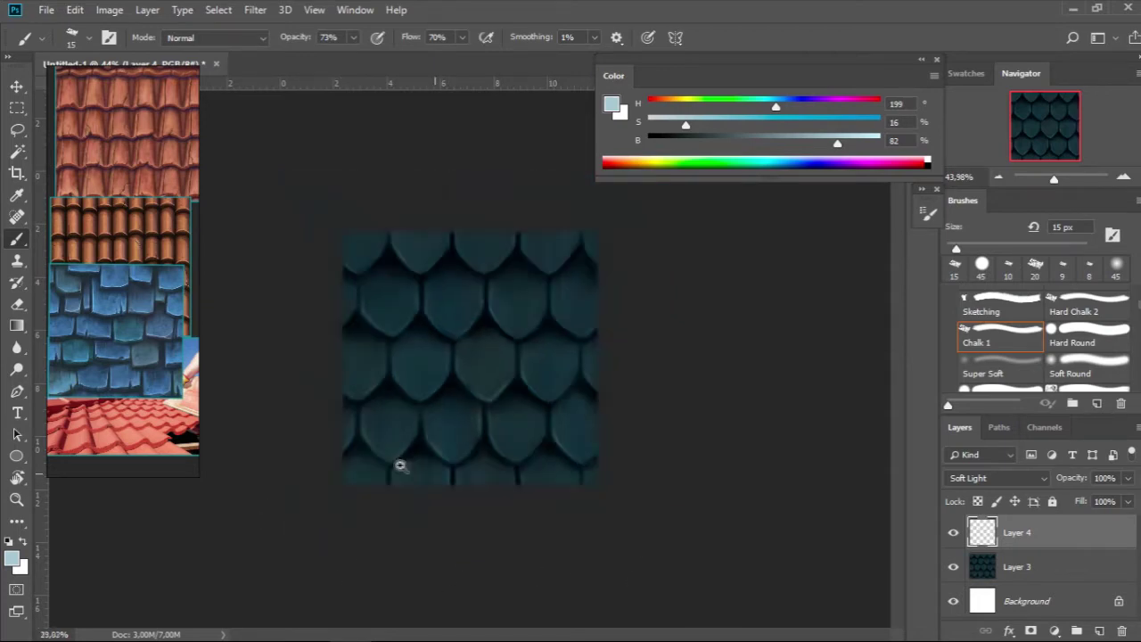
pyautogui.scroll(1, 357, 384)
pyautogui.press('e')
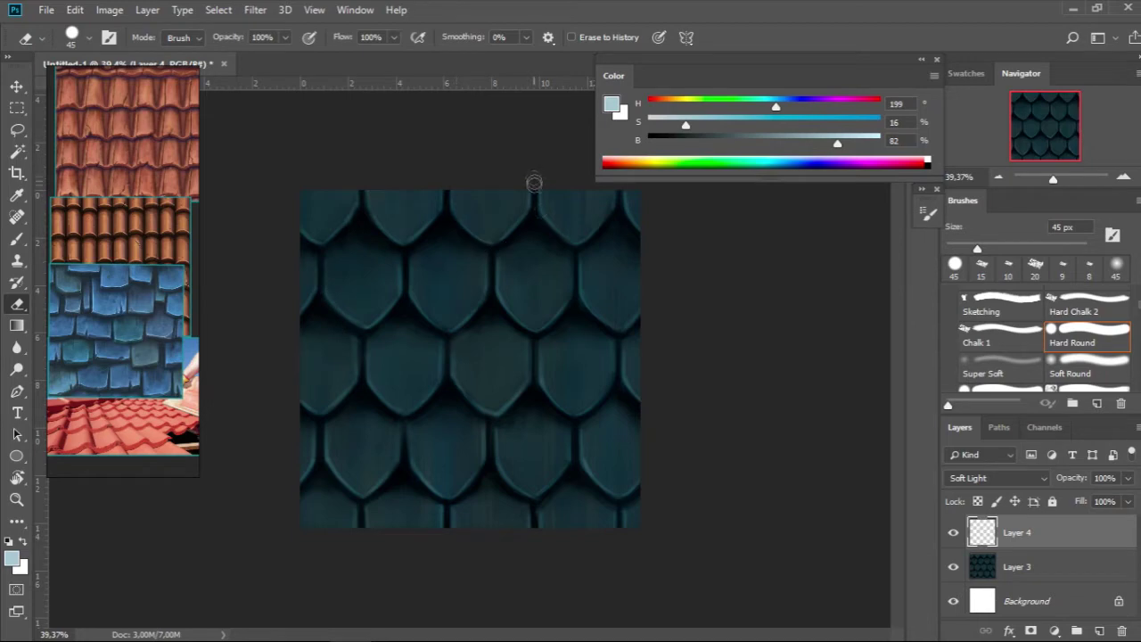
pyautogui.press('b')
pyautogui.scroll(-1, 473, 357)
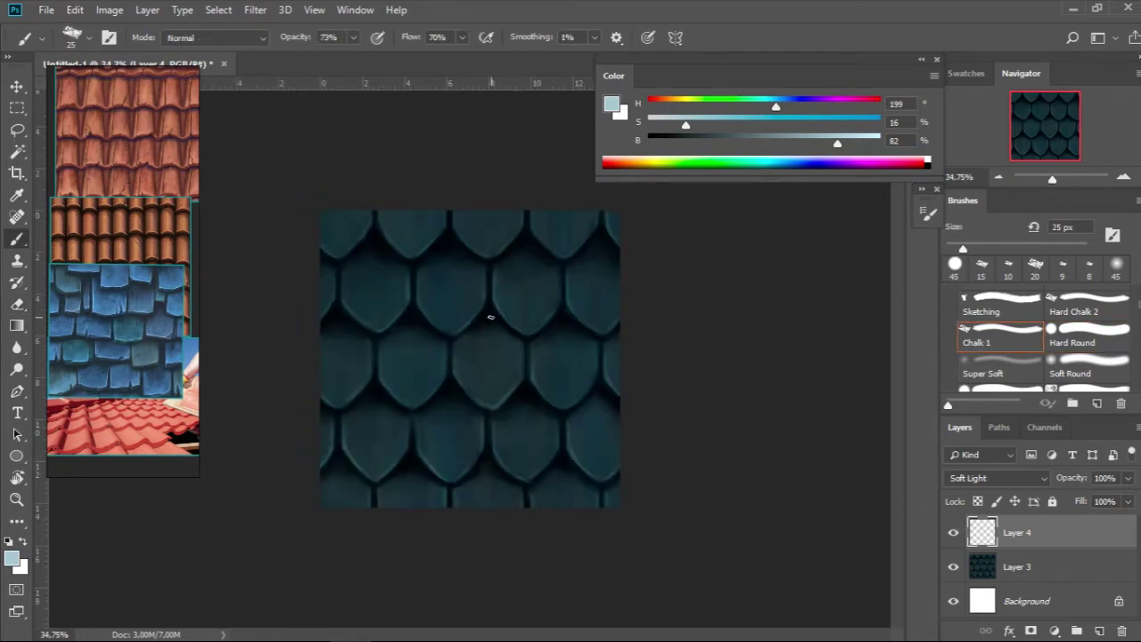
pyautogui.scroll(3, 463, 329)
pyautogui.press('[')
pyautogui.press('[')
pyautogui.press('[')
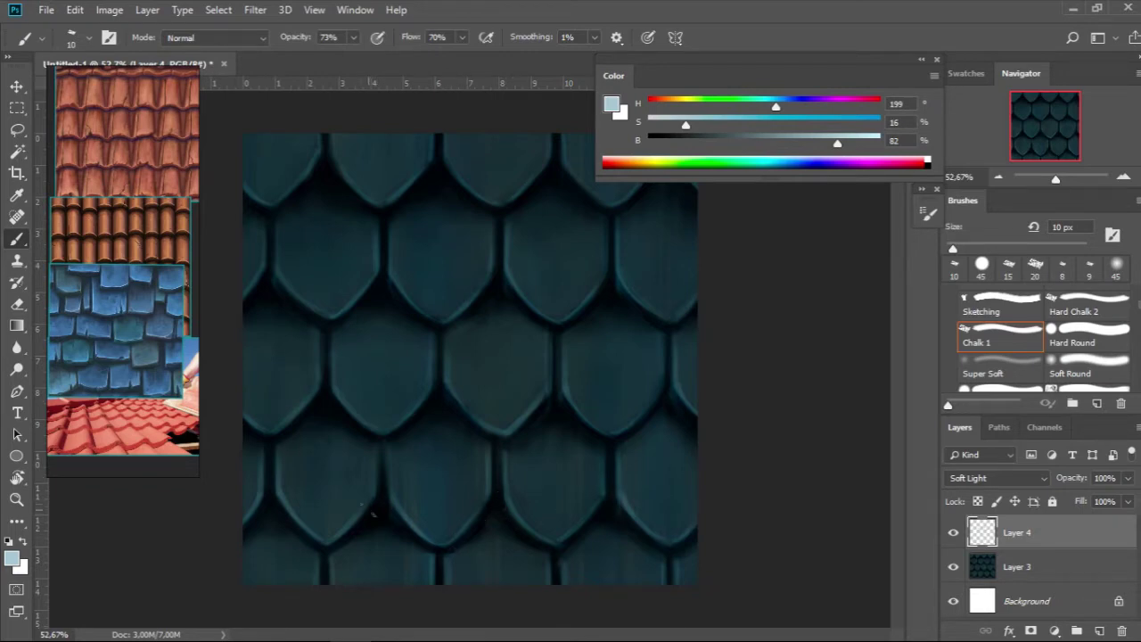
# Step: Check the whole tile zoomed out and merge the highlight layer into the shingles
pyautogui.hotkey('ctrl', '-')
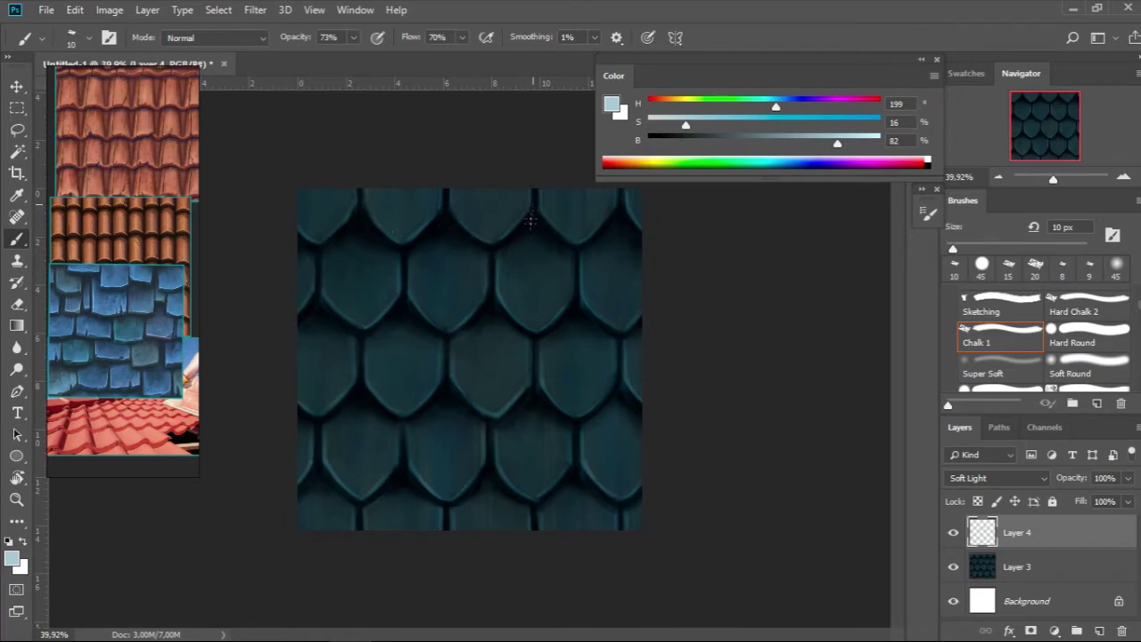
pyautogui.scroll(-3, 400, 325)
pyautogui.scroll(1, 502, 323)
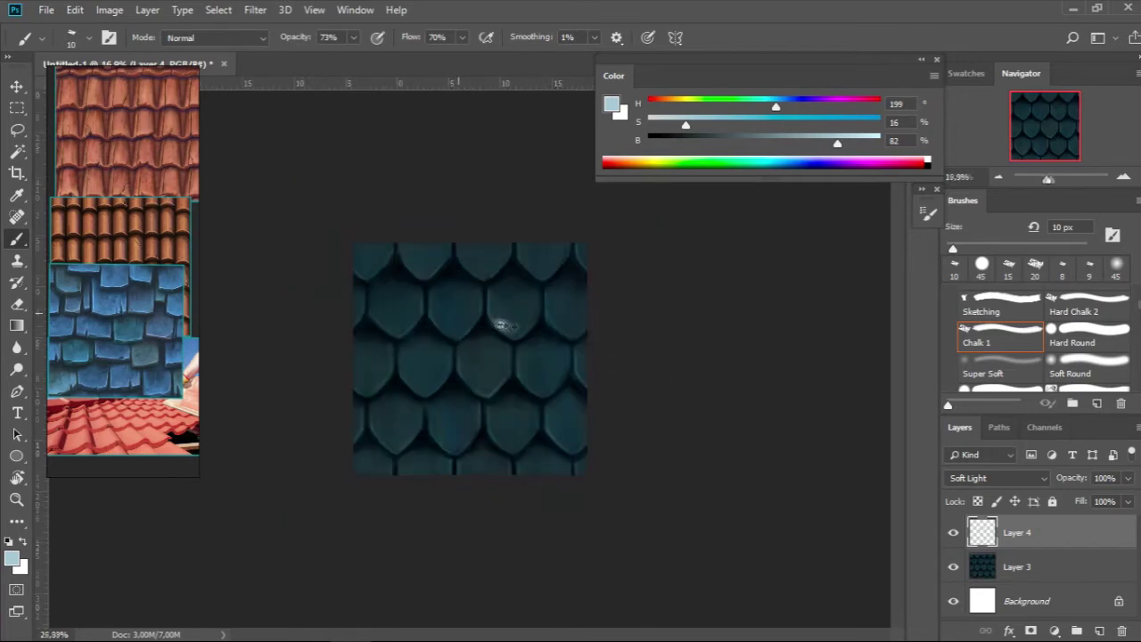
pyautogui.scroll(3, 667, 375)
pyautogui.press('e')
pyautogui.press('b')
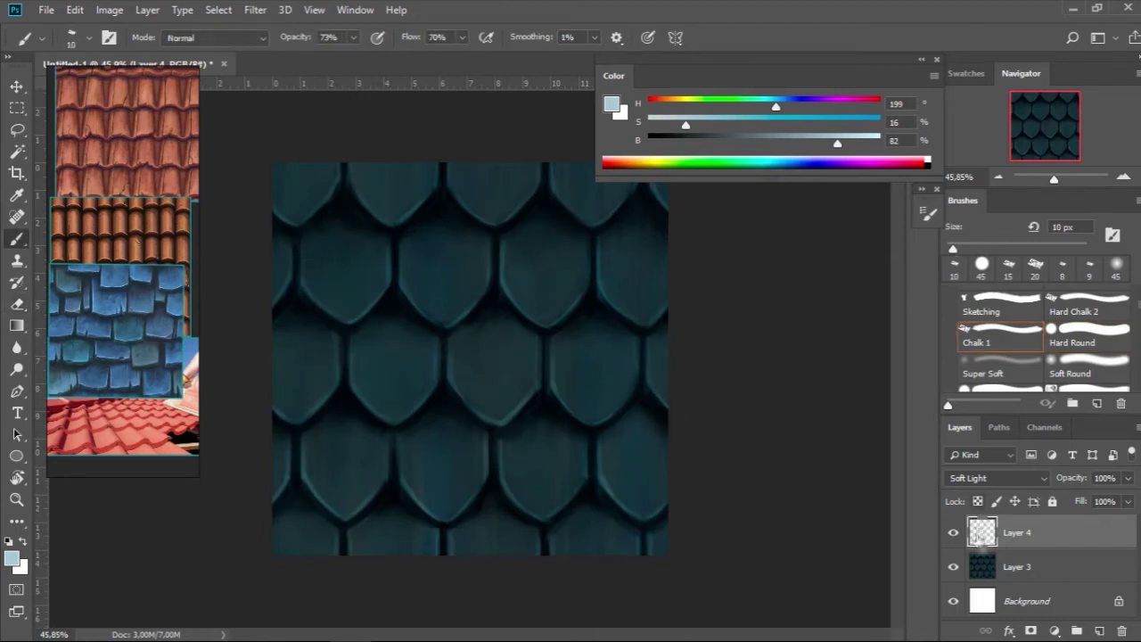
pyautogui.hotkey('ctrl', 'e')
pyautogui.click(255, 10)
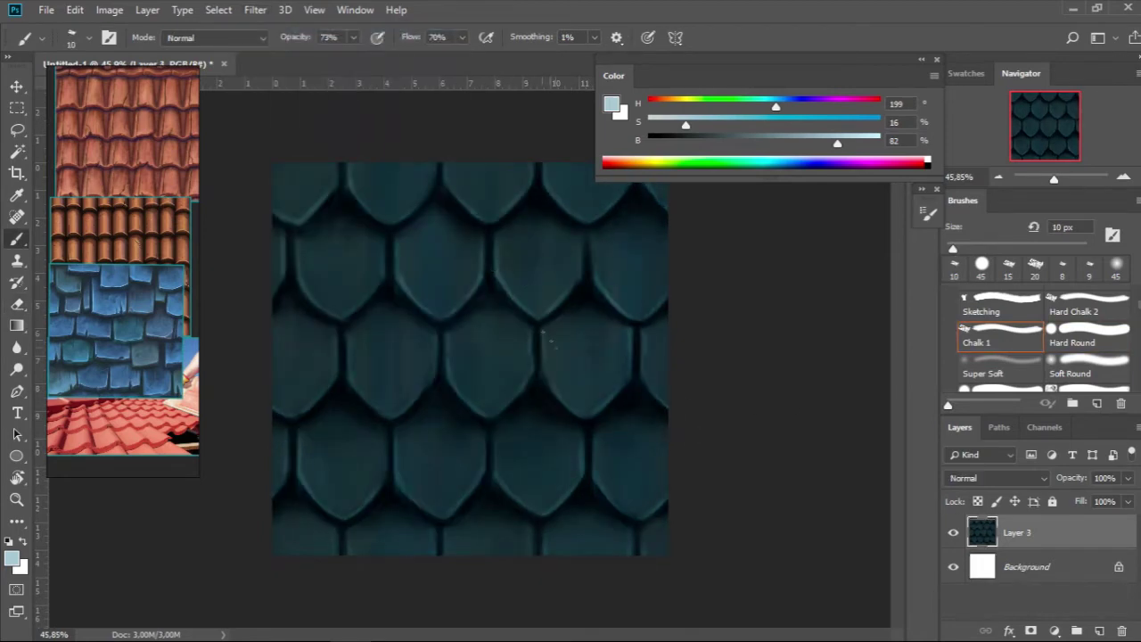
# Step: Sample dark teals from the shingles while sizing the brush between 15 and 25 px
pyautogui.scroll(3, 543, 334)
pyautogui.press(']')
pyautogui.keyDown('alt'); pyautogui.click(567, 344); pyautogui.keyUp('alt')
pyautogui.press(']')
pyautogui.keyDown('alt'); pyautogui.click(436, 356); pyautogui.keyUp('alt')
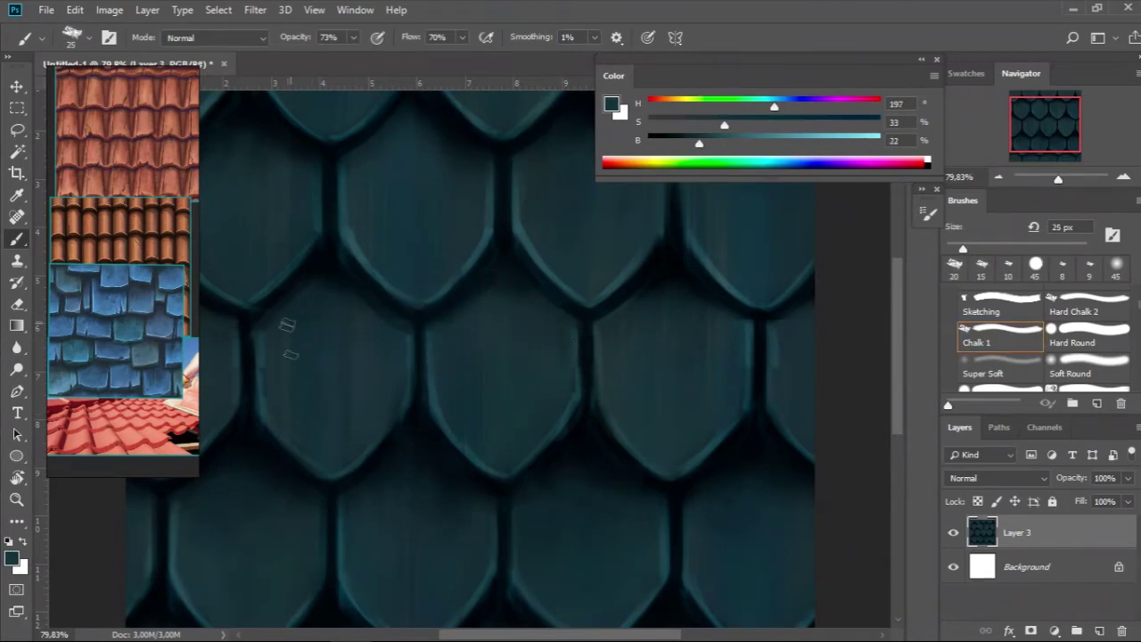
pyautogui.press(']')
pyautogui.keyDown('alt'); pyautogui.click(648, 310); pyautogui.keyUp('alt')
pyautogui.keyDown('alt'); pyautogui.click(741, 348); pyautogui.keyUp('alt')
pyautogui.press('[')
# Step: Dab dark teal shadow into the shingle gaps, resampling near-black and lighter teals
pyautogui.keyDown('alt'); pyautogui.click(782, 362); pyautogui.keyUp('alt')
pyautogui.press('[')
pyautogui.keyDown('alt'); pyautogui.click(800, 327); pyautogui.keyUp('alt')
pyautogui.press(']')
pyautogui.keyDown('alt'); pyautogui.click(789, 343); pyautogui.keyUp('alt')
pyautogui.keyDown('alt'); pyautogui.click(649, 301); pyautogui.keyUp('alt')
pyautogui.keyDown('alt'); pyautogui.click(677, 246); pyautogui.keyUp('alt')
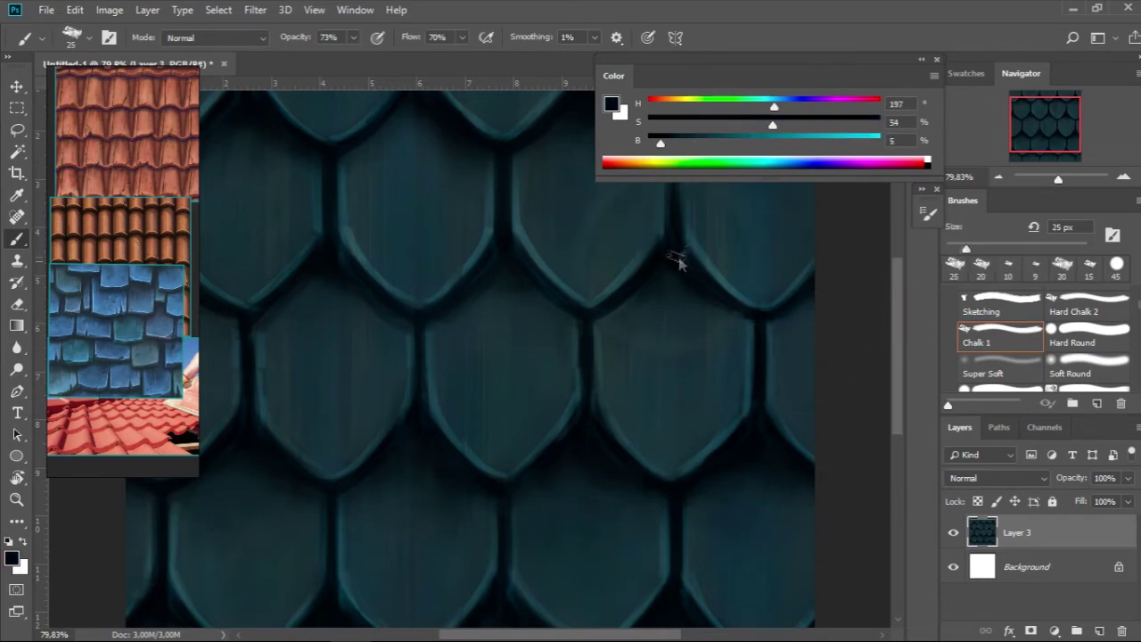
pyautogui.press(']')
pyautogui.press(']')
pyautogui.scroll(-3, 682, 386)
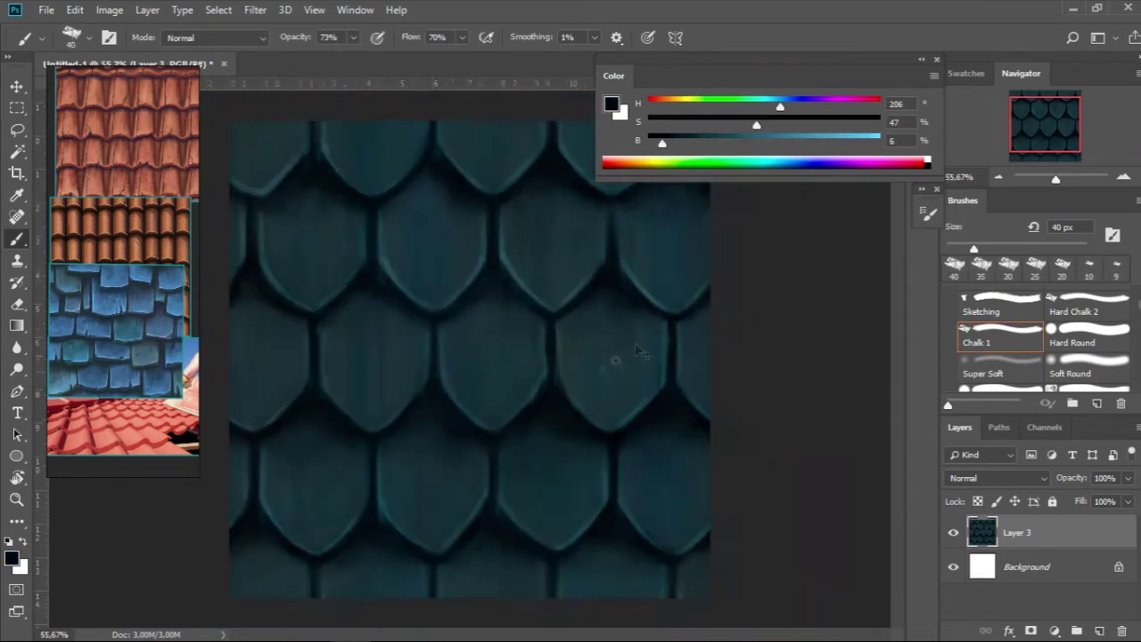
pyautogui.keyDown('alt'); pyautogui.click(322, 339); pyautogui.keyUp('alt')
pyautogui.press('[')
pyautogui.press('[')
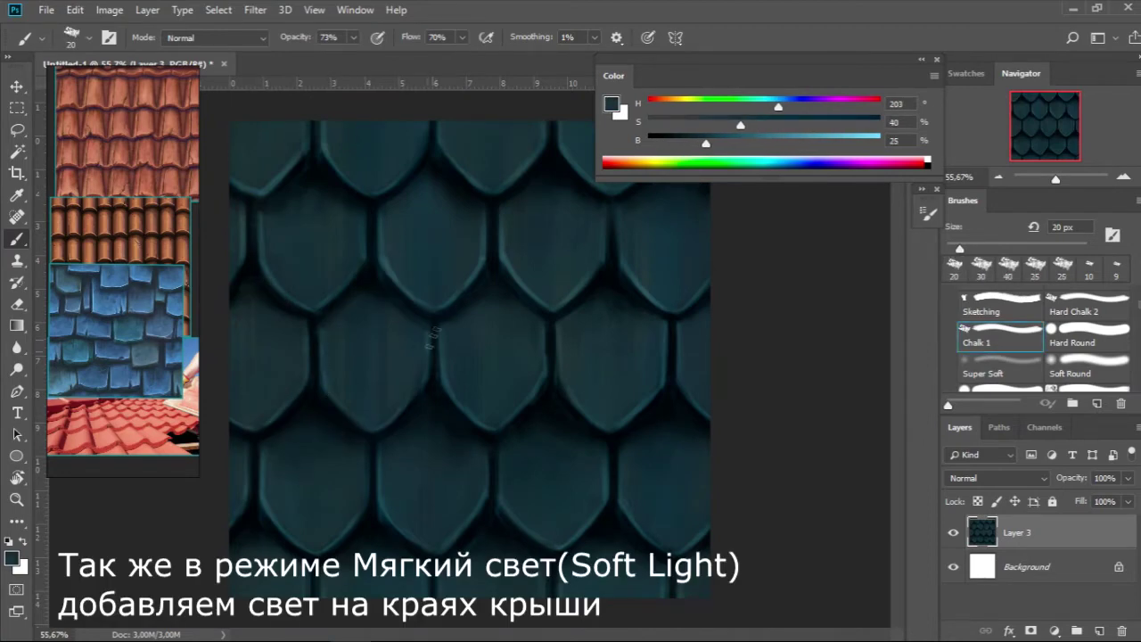
pyautogui.scroll(-2, 383, 301)
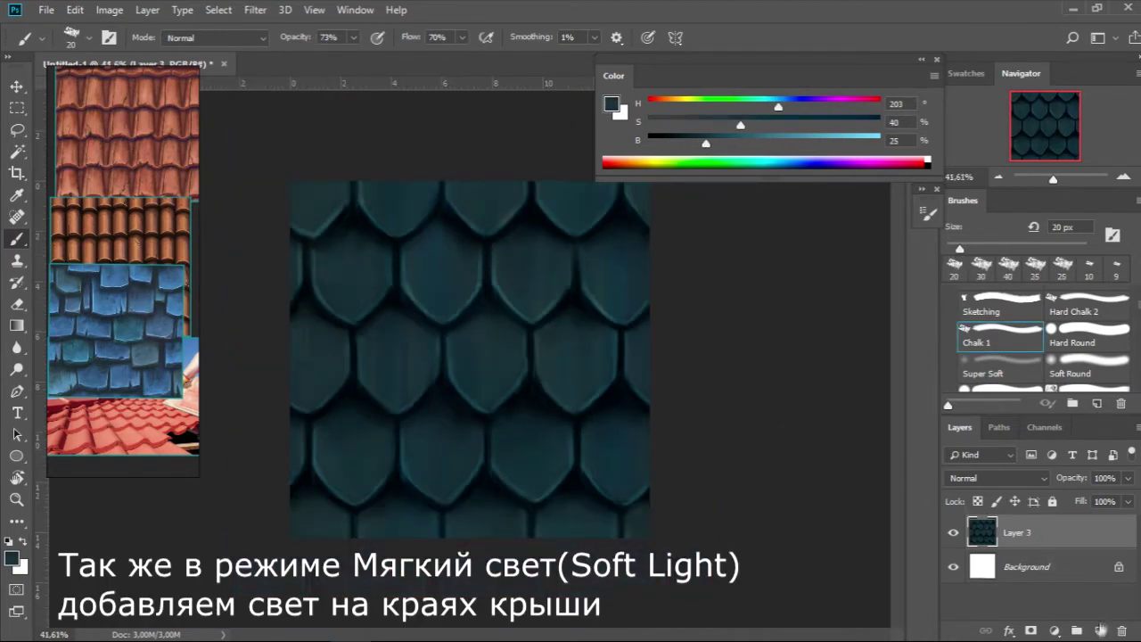
# Step: Add a new Soft Light layer and load a large soft round brush in pale blue
pyautogui.click(1102, 629)
pyautogui.click(997, 478)
pyautogui.click(976, 274)
pyautogui.click(1079, 365)
pyautogui.moveTo(706, 143); pyautogui.dragTo(856, 143)
pyautogui.moveTo(740, 125); pyautogui.dragTo(674, 125)
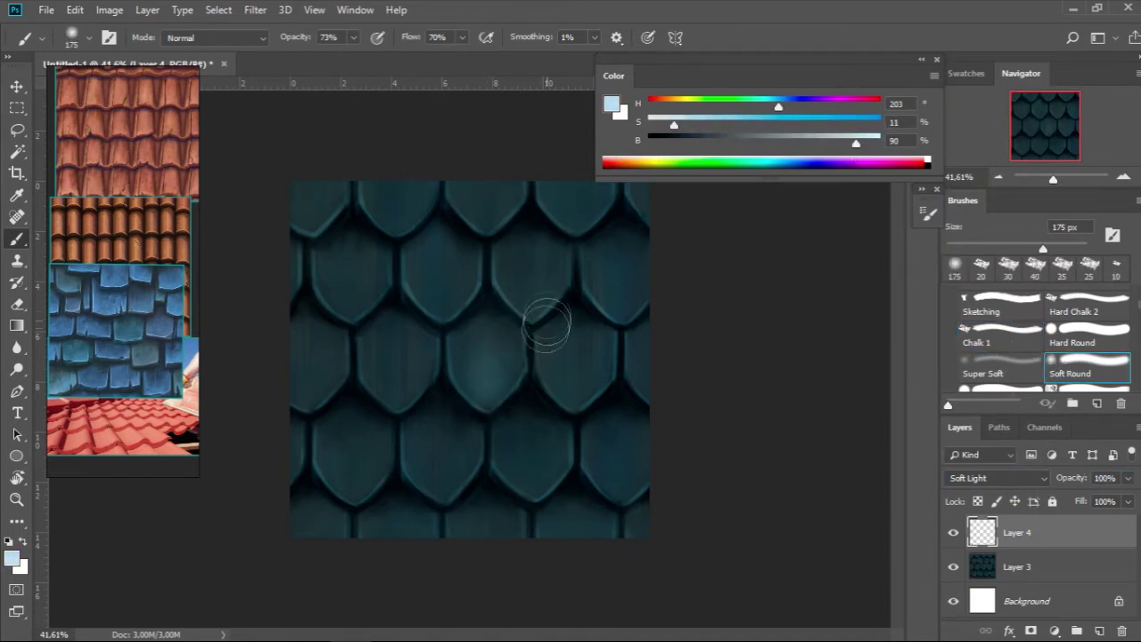
# Step: Dab soft pale-blue glows onto the centre shingles at roughly 90-200 px brush sizes
pyautogui.hotkey('ctrl', 'z')
pyautogui.click(560, 379)
pyautogui.press(']')
pyautogui.press('[')
pyautogui.press('[')
pyautogui.press('[')
pyautogui.click(591, 394)
pyautogui.press('[')
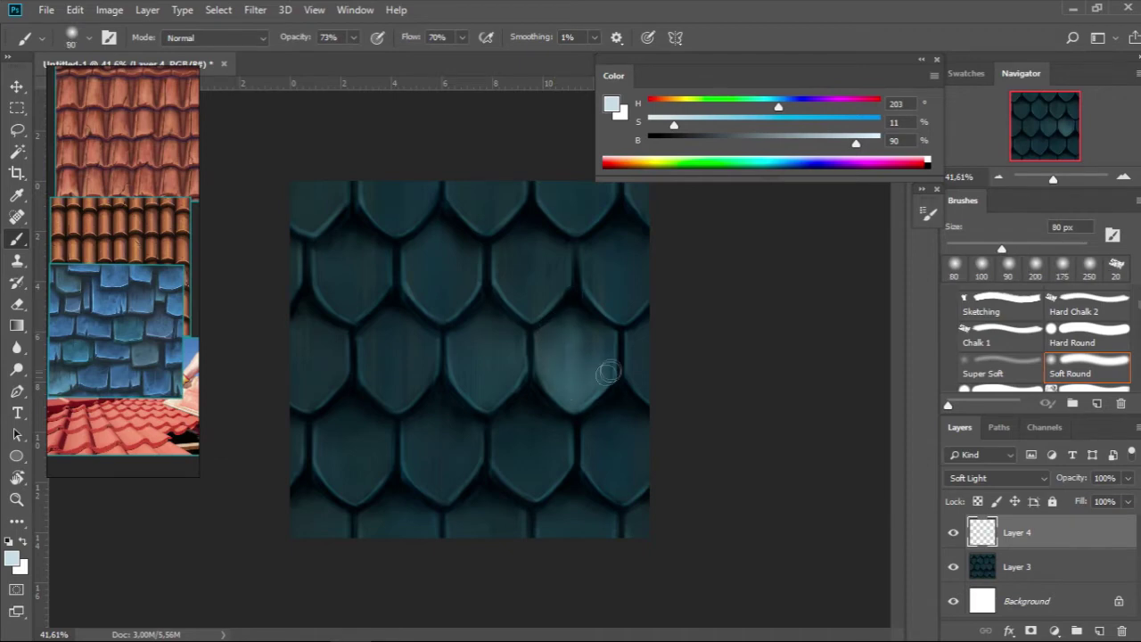
pyautogui.click(491, 395)
pyautogui.press(']')
pyautogui.moveTo(490, 395); pyautogui.dragTo(500, 370)
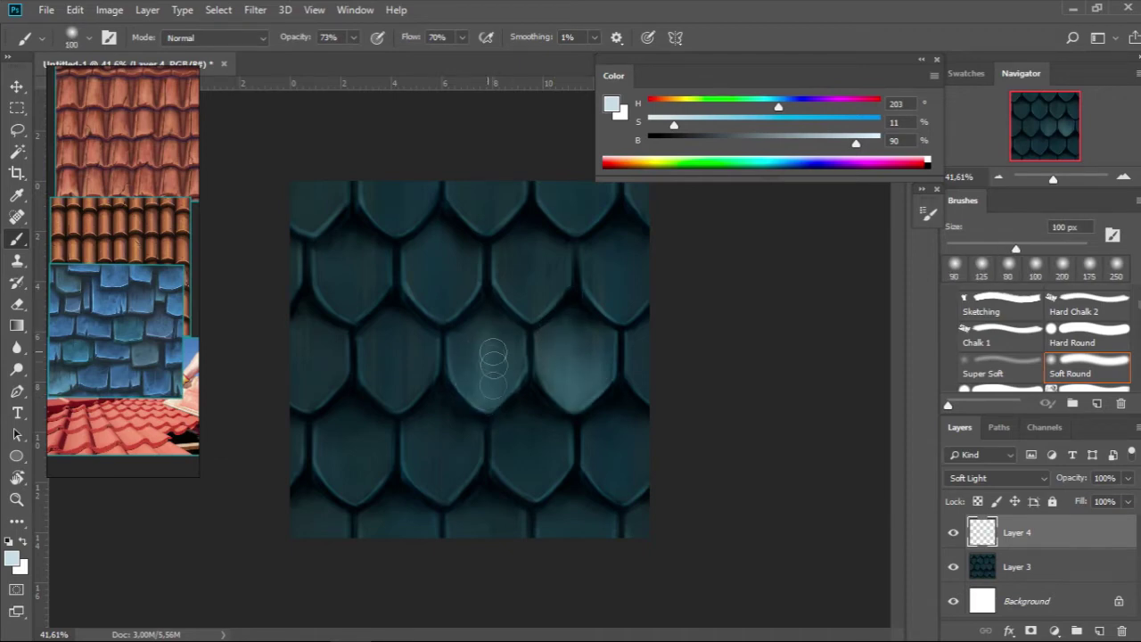
# Step: Brighten the left, upper-left, upper and upper-right shingles with soft pale-blue strokes
pyautogui.scroll(2, 468, 392)
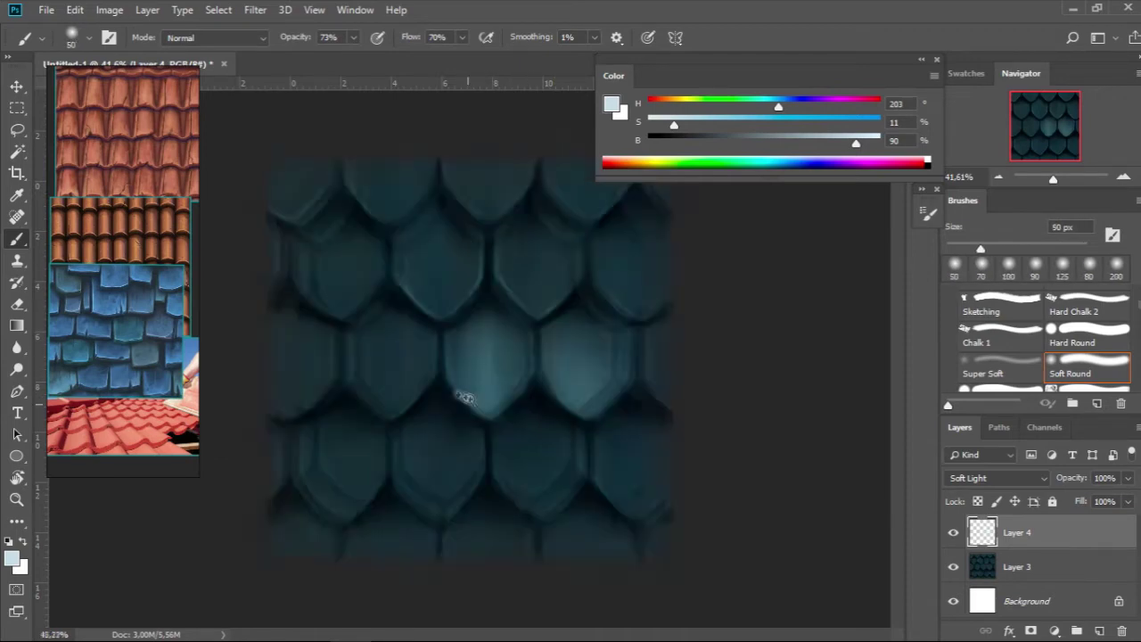
pyautogui.press(']')
pyautogui.press(']')
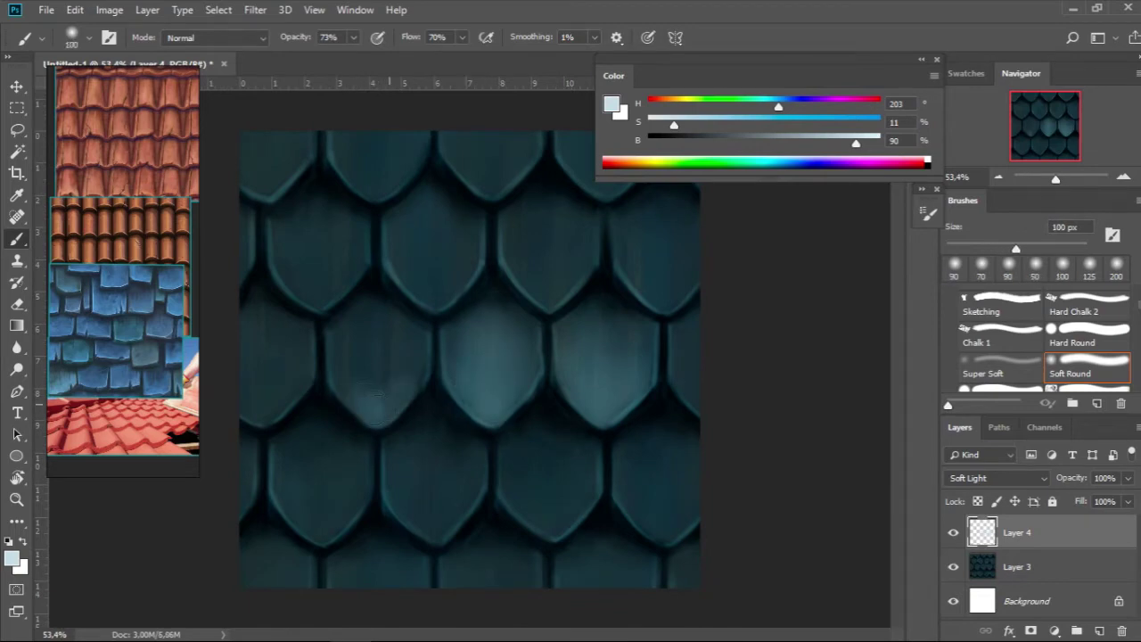
pyautogui.press(']')
pyautogui.press(']')
pyautogui.moveTo(370, 392); pyautogui.dragTo(349, 375)
pyautogui.press('[')
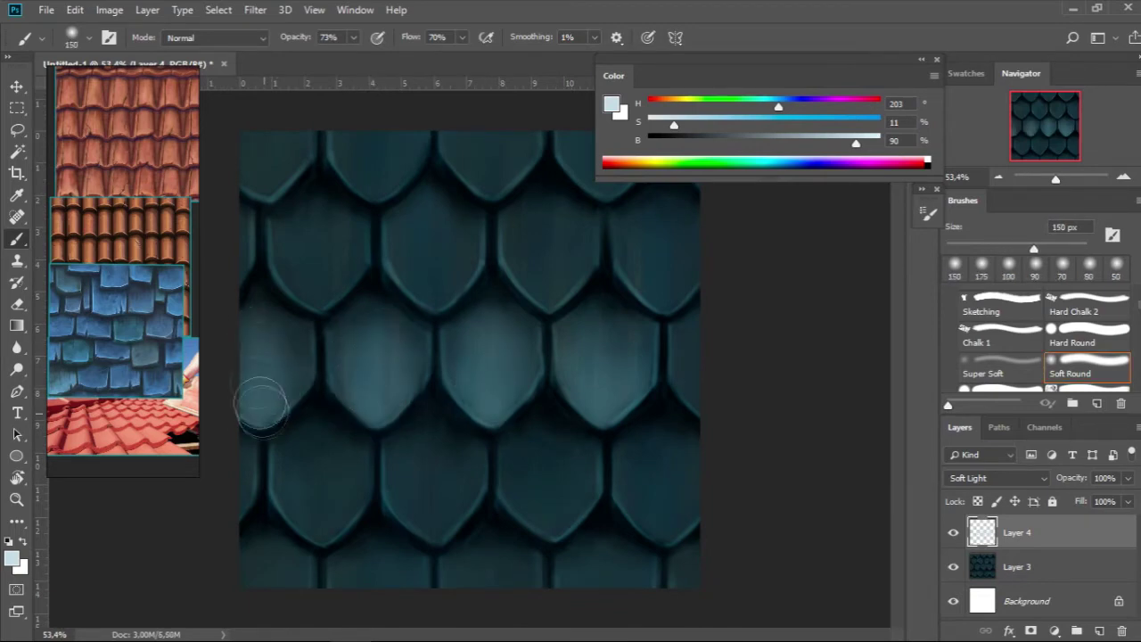
pyautogui.press('[')
pyautogui.moveTo(330, 250); pyautogui.dragTo(331, 268)
pyautogui.press('[')
pyautogui.moveTo(436, 298)
pyautogui.mouseDown()
pyautogui.moveTo(425, 255)
pyautogui.moveTo(420, 265)
pyautogui.moveTo(556, 255)
pyautogui.moveTo(570, 241)
pyautogui.mouseUp()
pyautogui.press(']')
pyautogui.moveTo(651, 285); pyautogui.dragTo(675, 287)
# Step: Lightly glow the bottom, bottom-left and top rows of shingles with a 150 px brush
pyautogui.hotkey('ctrl', '-')
pyautogui.hotkey('ctrl', '-')
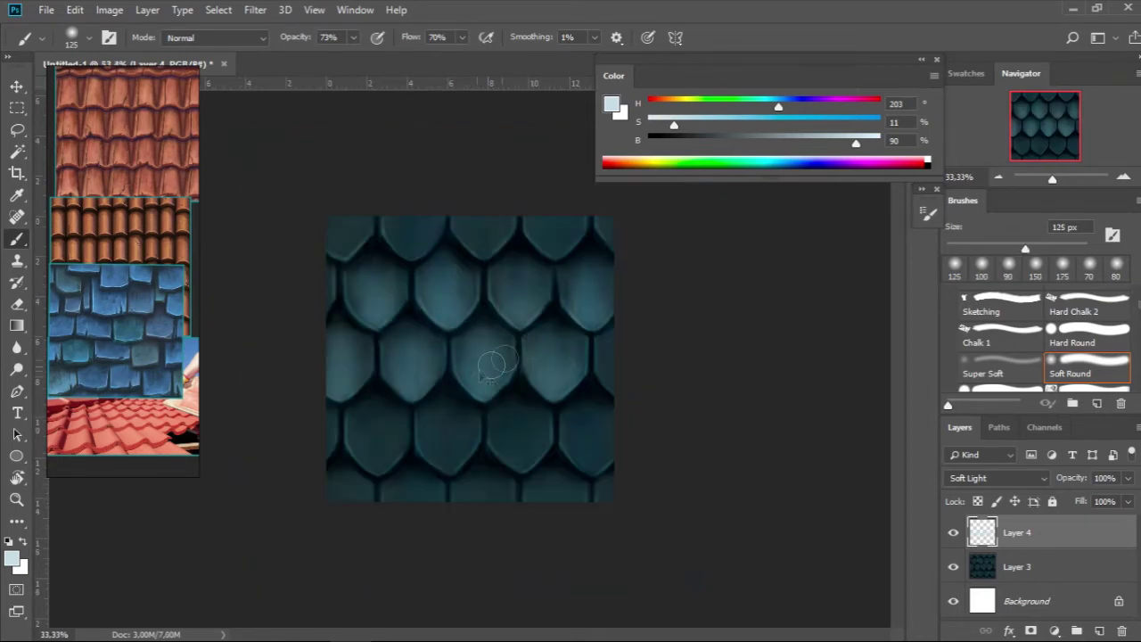
pyautogui.press(']')
pyautogui.moveTo(455, 428)
pyautogui.mouseDown()
pyautogui.moveTo(509, 454)
pyautogui.moveTo(509, 428)
pyautogui.moveTo(591, 458)
pyautogui.moveTo(595, 437)
pyautogui.mouseUp()
pyautogui.moveTo(377, 466); pyautogui.dragTo(369, 400)
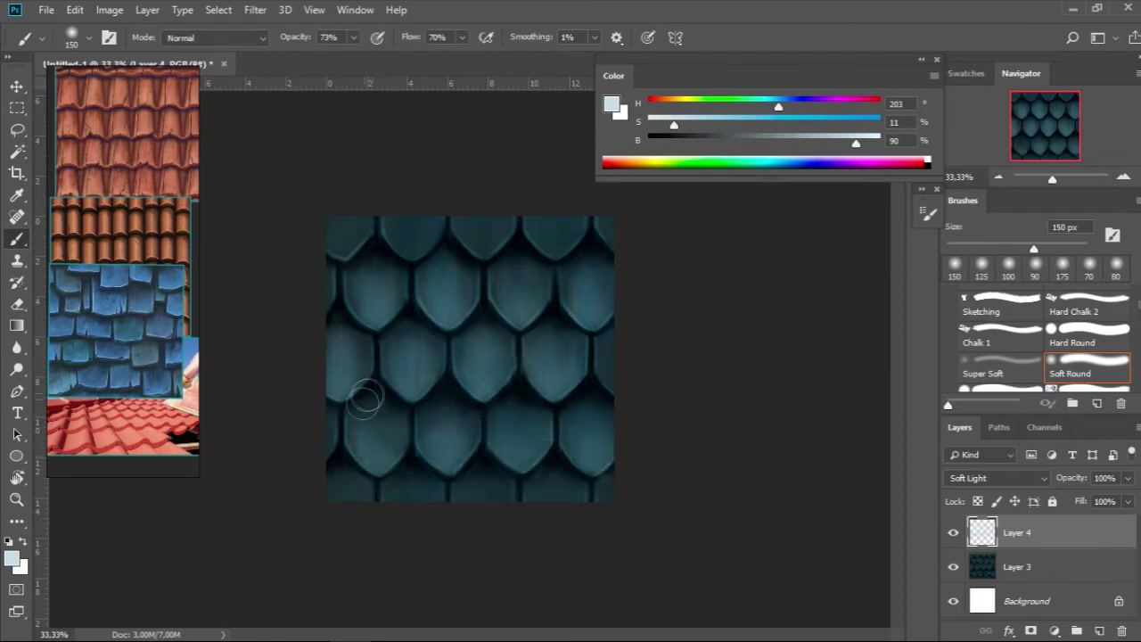
pyautogui.moveTo(407, 244)
pyautogui.mouseDown()
pyautogui.moveTo(472, 240)
pyautogui.moveTo(537, 198)
pyautogui.moveTo(609, 204)
pyautogui.mouseUp()
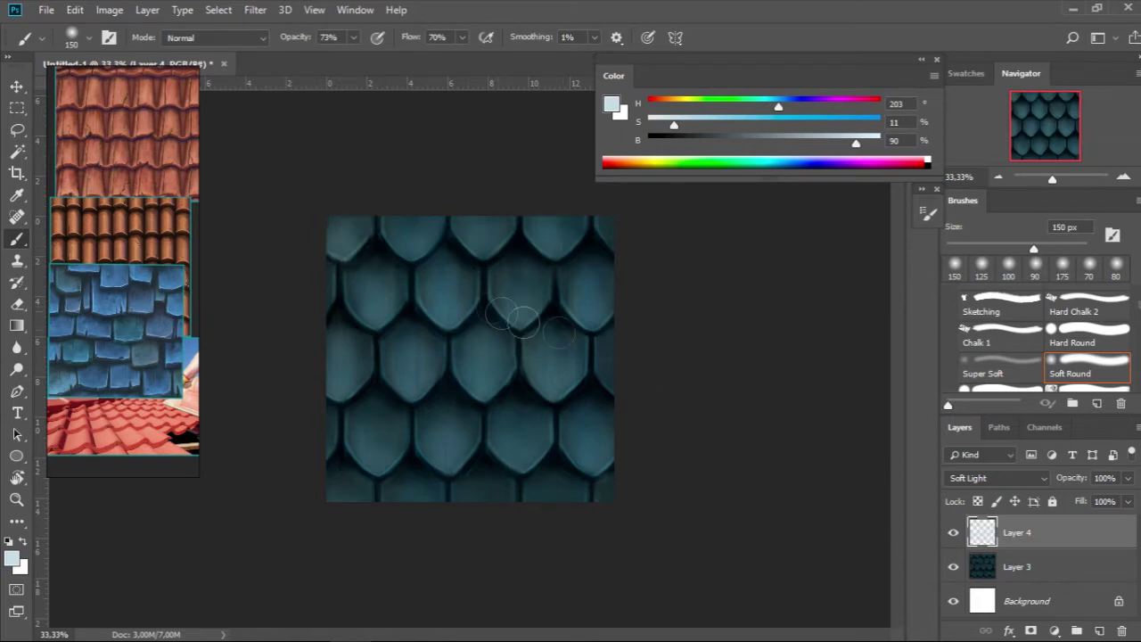
# Step: Lower the glow layer to 60% opacity, erase excess glow, and merge it down
pyautogui.moveTo(1128, 483); pyautogui.dragTo(1089, 492)
pyautogui.press('e')
pyautogui.rightClick(420, 209)
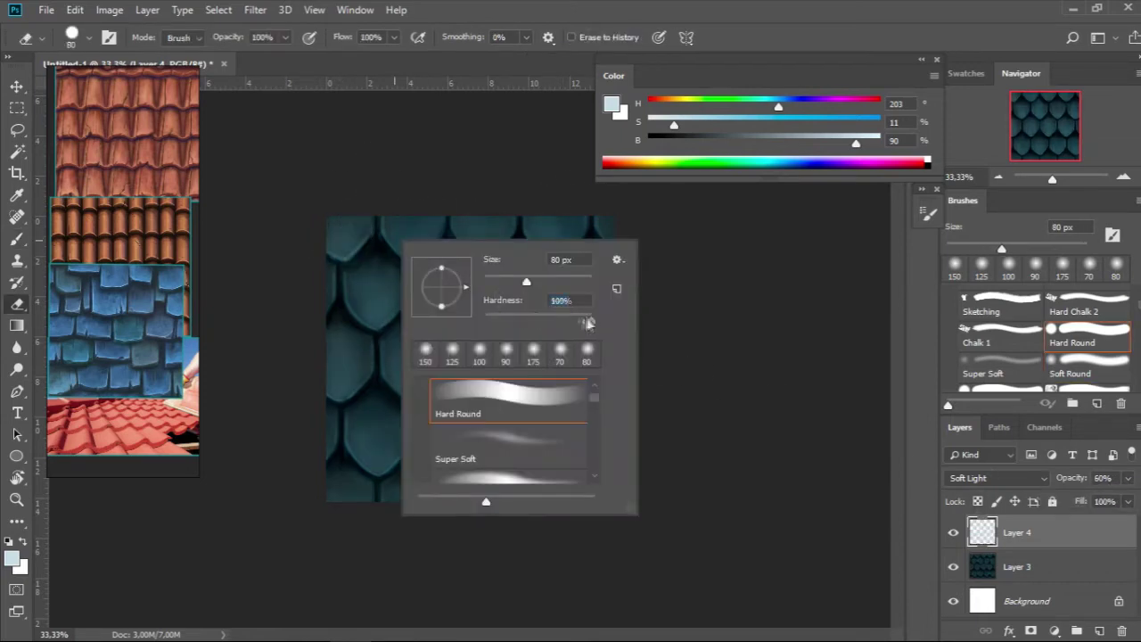
pyautogui.press('Return')
pyautogui.press(']')
pyautogui.press(']')
pyautogui.press(']')
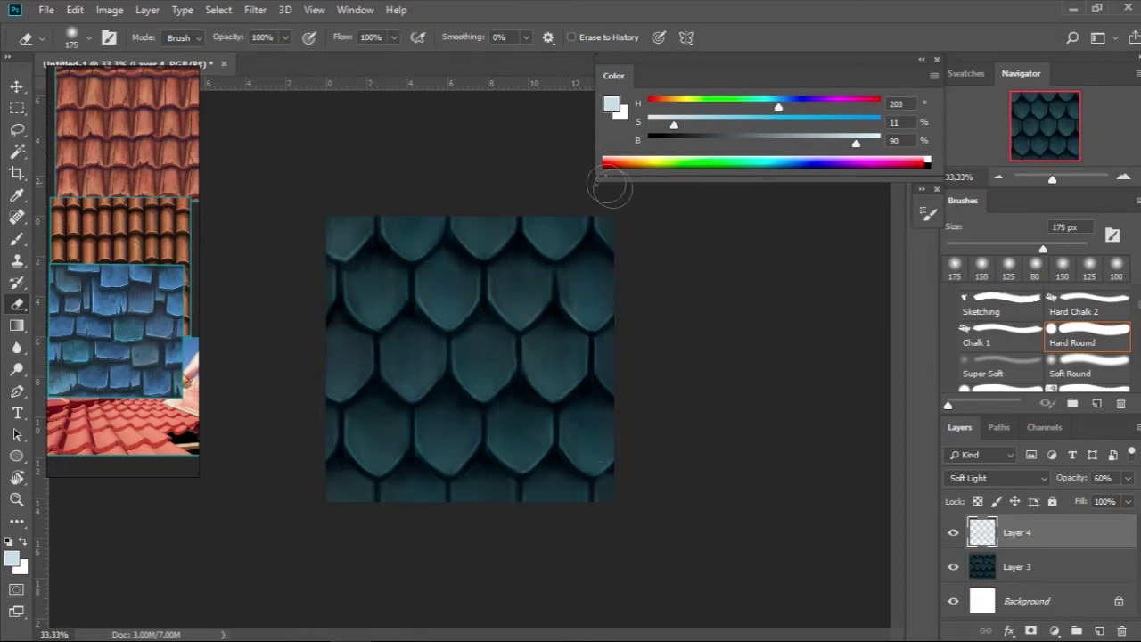
pyautogui.moveTo(614, 173); pyautogui.dragTo(564, 296)
pyautogui.hotkey('ctrl', 'e')
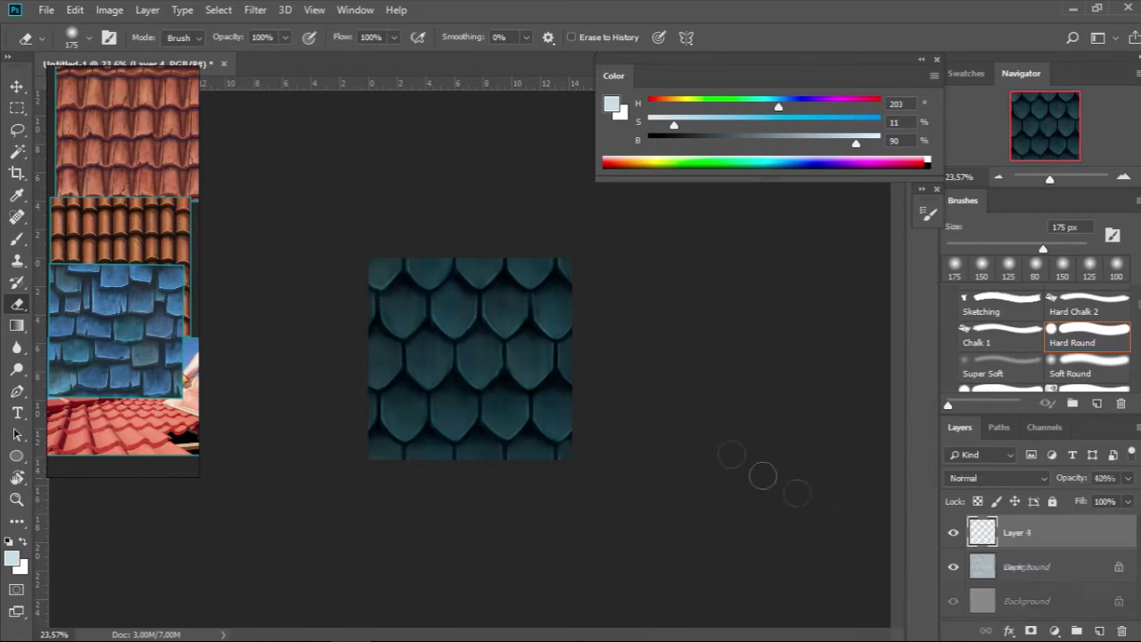
pyautogui.click(255, 10)
pyautogui.click(519, 247)
# Step: Set up a hard round brush around 8-45 px, sampling dark and near-black teals from the shingles
pyautogui.press('b')
pyautogui.keyDown('alt'); pyautogui.click(473, 179); pyautogui.keyUp('alt')
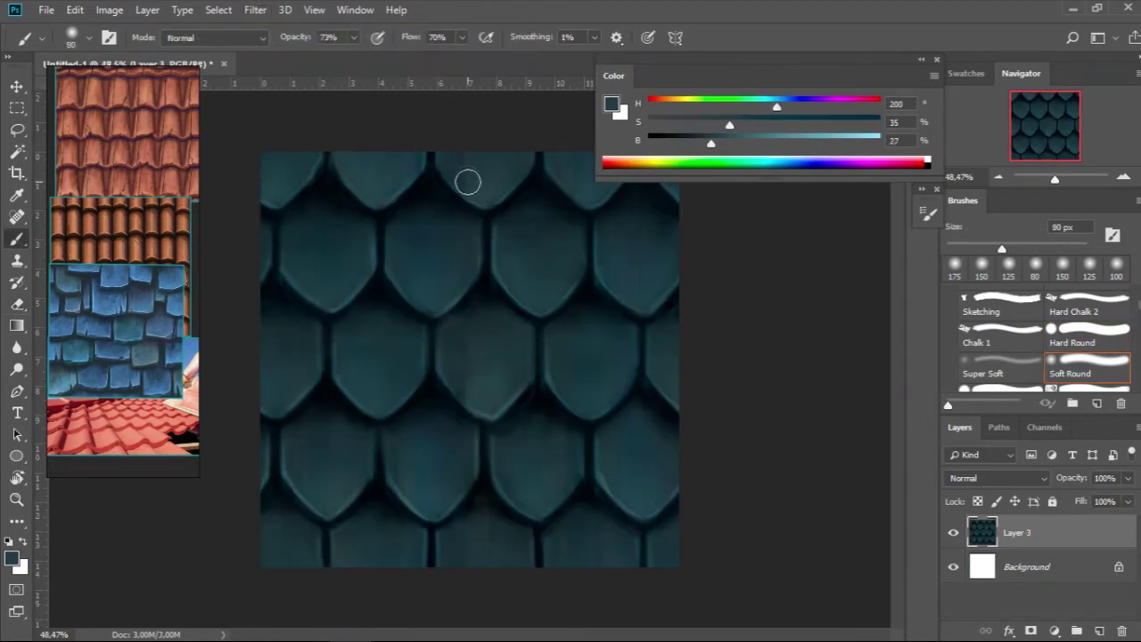
pyautogui.keyDown('alt'); pyautogui.click(460, 188); pyautogui.keyUp('alt')
pyautogui.keyDown('alt'); pyautogui.click(477, 211); pyautogui.keyUp('alt')
pyautogui.press(',')
pyautogui.press(',')
pyautogui.keyDown('alt'); pyautogui.click(455, 203); pyautogui.keyUp('alt')
pyautogui.press('[')
pyautogui.press('[')
pyautogui.press('[')
pyautogui.keyDown('alt'); pyautogui.click(460, 202); pyautogui.keyUp('alt')
pyautogui.press('[')
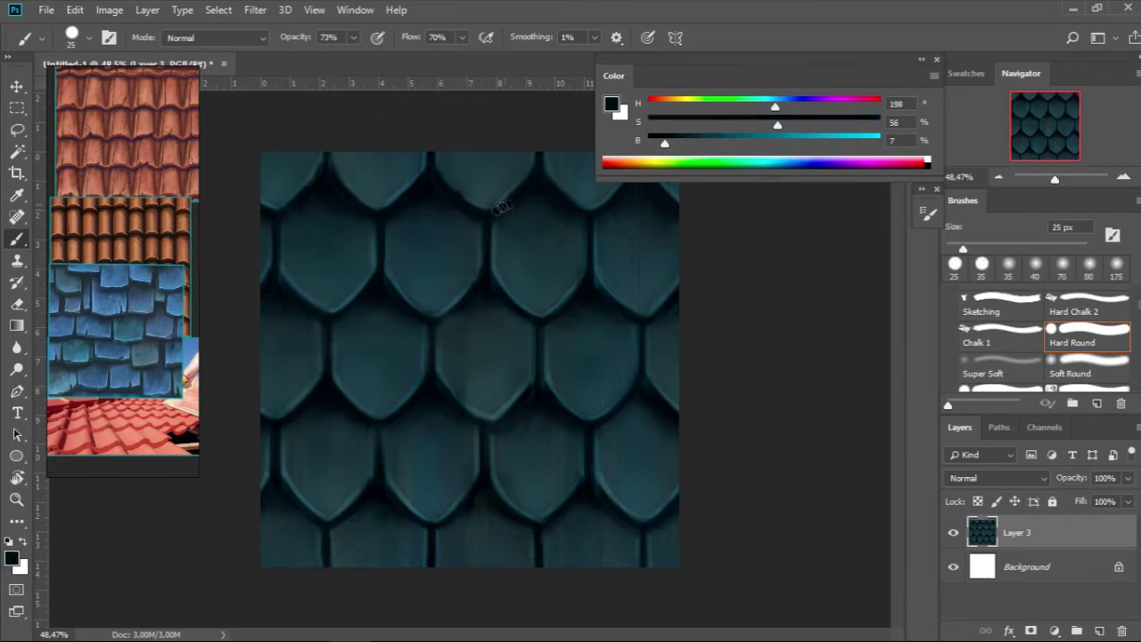
pyautogui.press(']')
pyautogui.press(']')
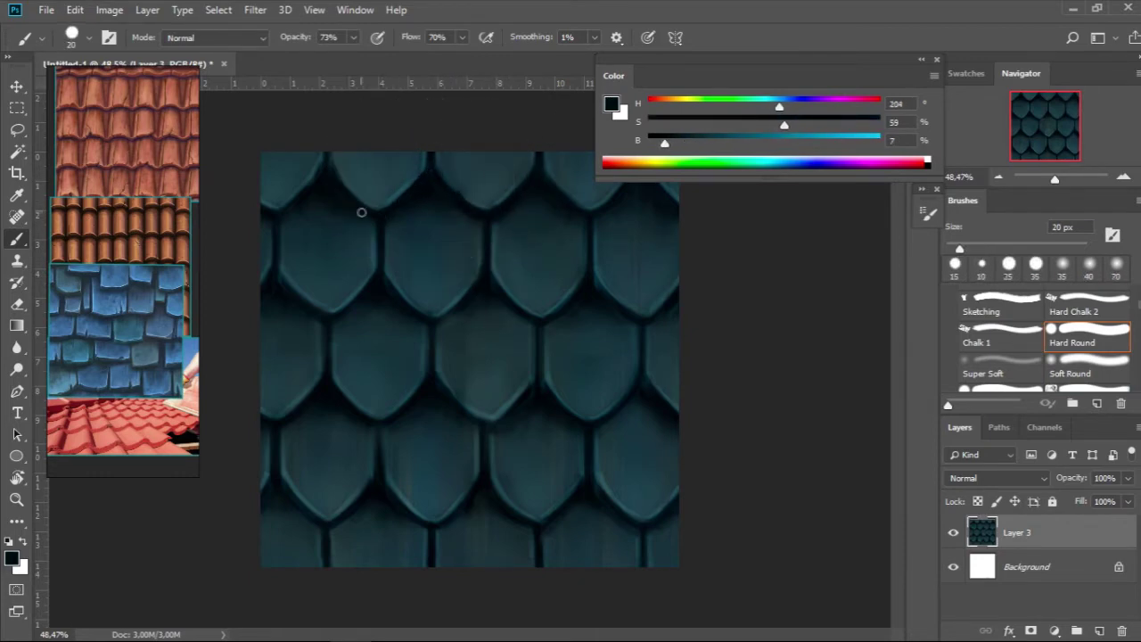
pyautogui.keyDown('alt'); pyautogui.click(392, 273); pyautogui.keyUp('alt')
pyautogui.keyDown('alt'); pyautogui.click(382, 280); pyautogui.keyUp('alt')
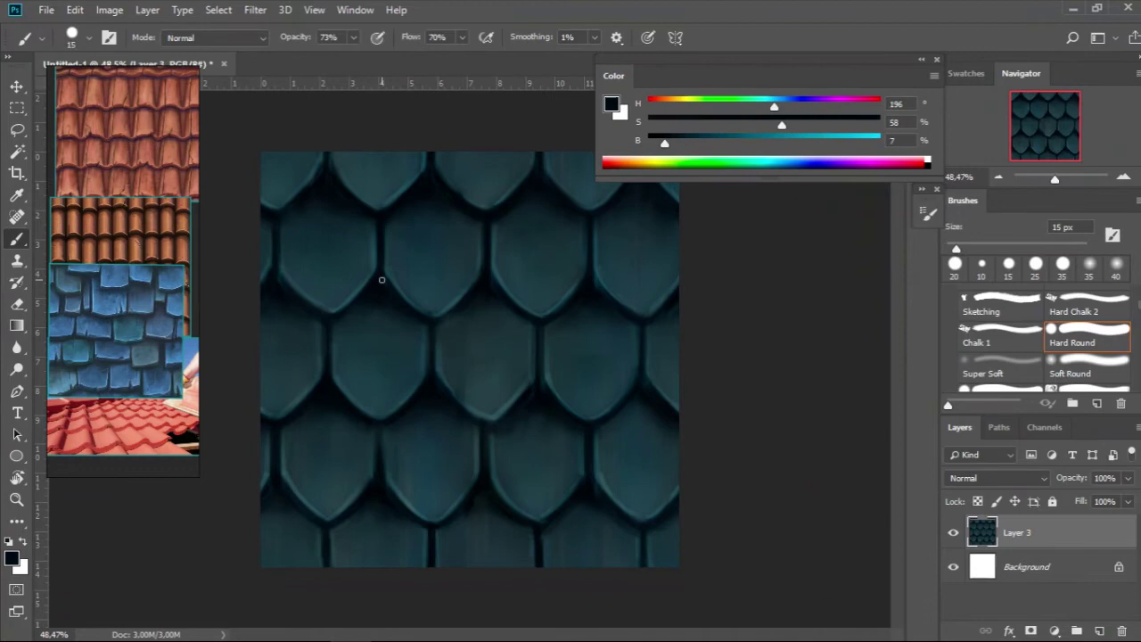
pyautogui.press(']')
pyautogui.keyDown('alt'); pyautogui.click(444, 327); pyautogui.keyUp('alt')
pyautogui.press('[')
pyautogui.press('[')
pyautogui.press('[')
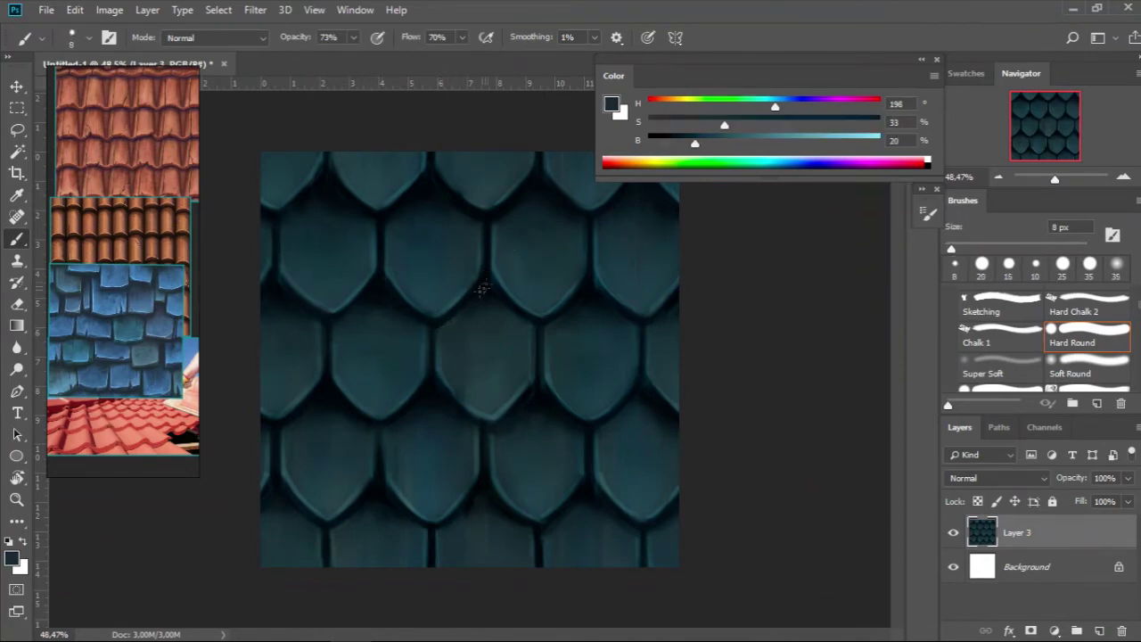
pyautogui.keyDown('alt'); pyautogui.click(539, 307); pyautogui.keyUp('alt')
pyautogui.press(']')
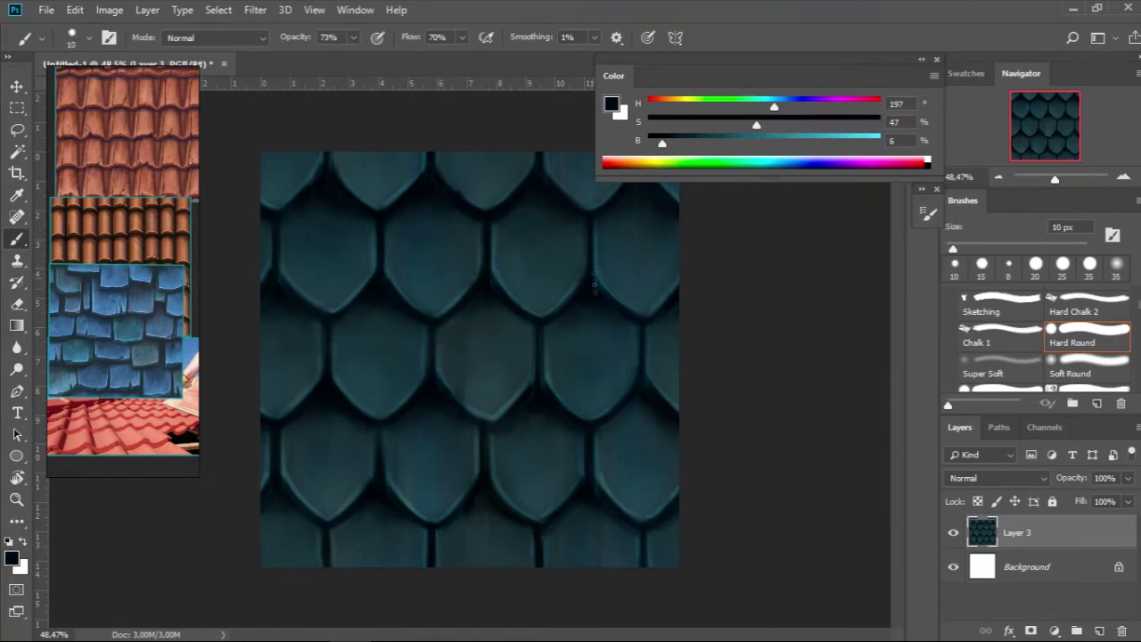
pyautogui.press(']')
pyautogui.press(']')
# Step: Darken the crease between two tiles, resampling near-black and teal shadow tones
pyautogui.moveTo(647, 408); pyautogui.dragTo(638, 343)
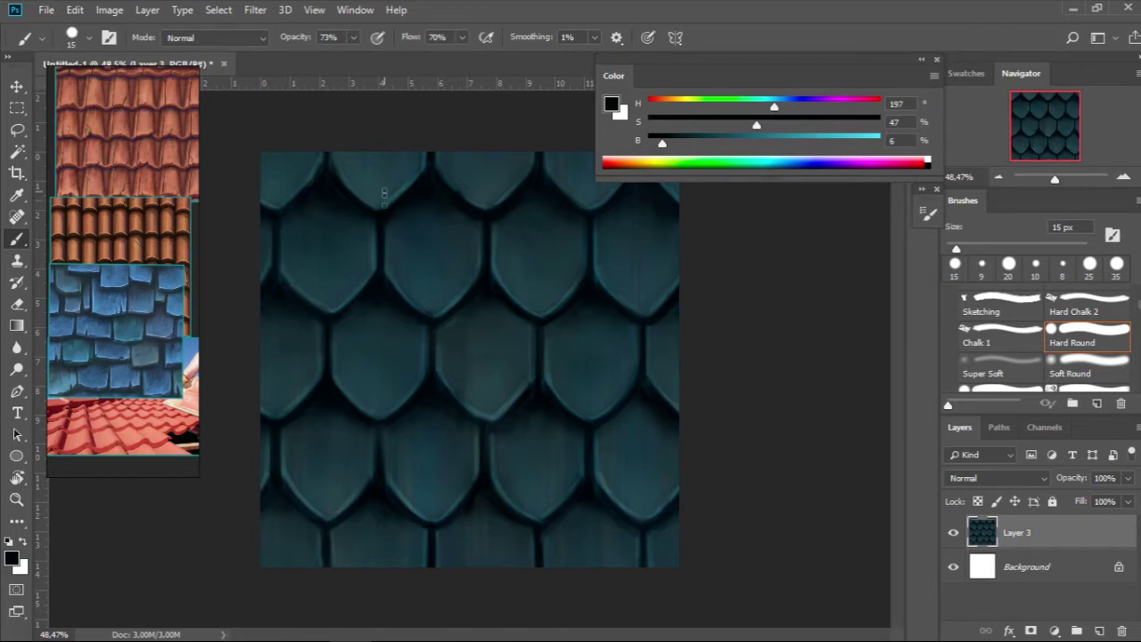
pyautogui.press(']')
pyautogui.press(']')
pyautogui.press(']')
pyautogui.keyDown('alt'); pyautogui.click(371, 492); pyautogui.keyUp('alt')
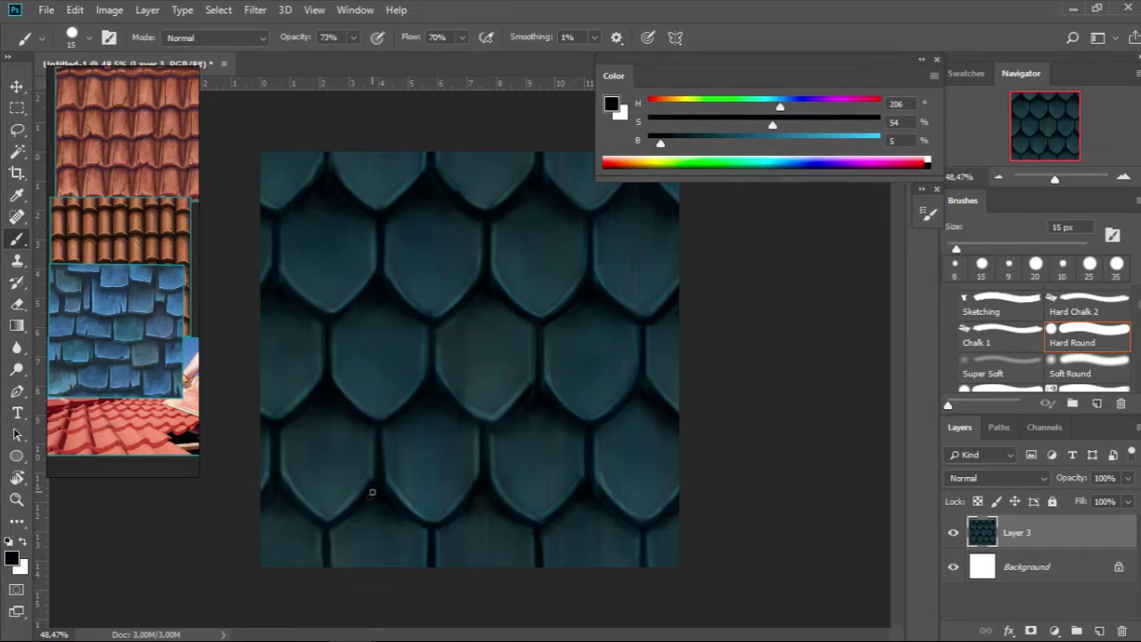
pyautogui.press(']')
pyautogui.press(']')
pyautogui.press(']')
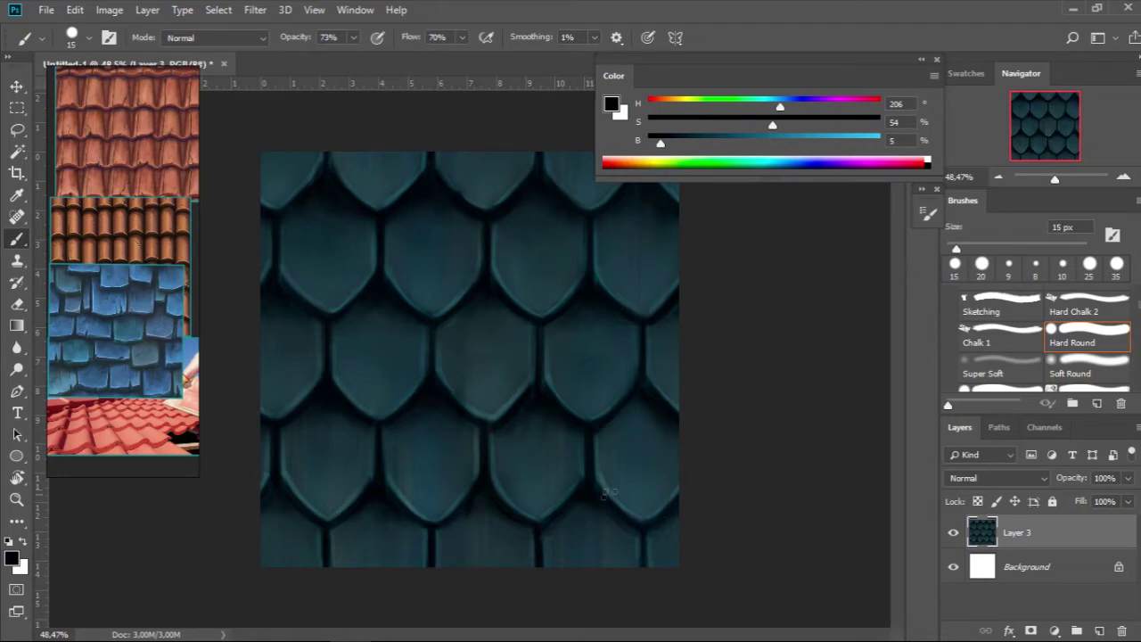
pyautogui.scroll(-2, 603, 337)
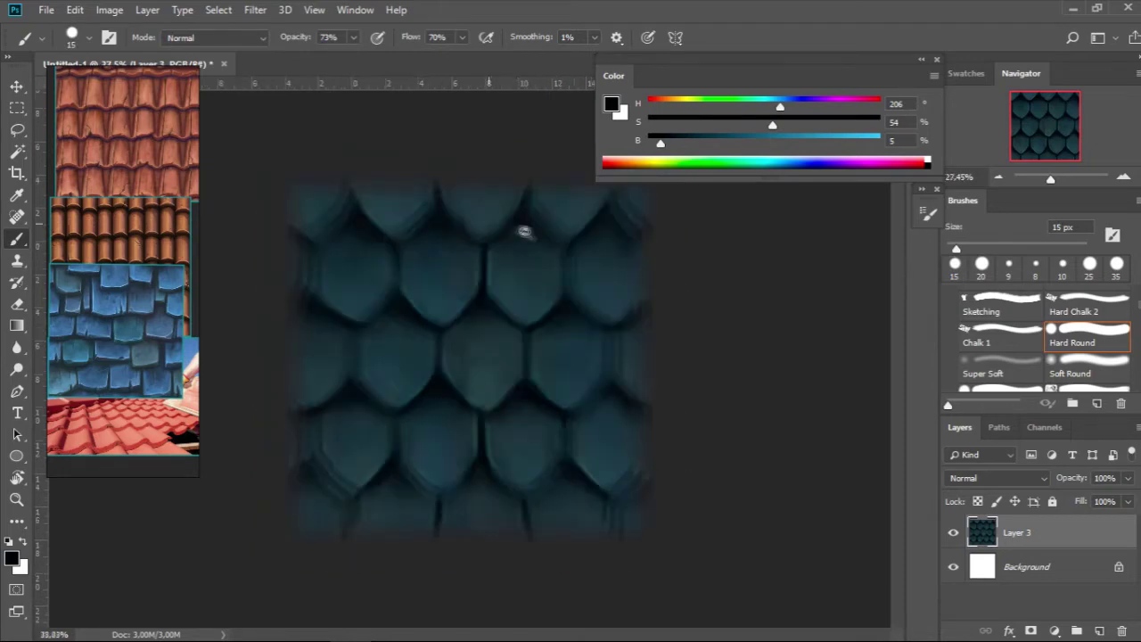
pyautogui.keyDown('alt'); pyautogui.click(331, 338); pyautogui.keyUp('alt')
pyautogui.press(']')
pyautogui.press(']')
pyautogui.press(']')
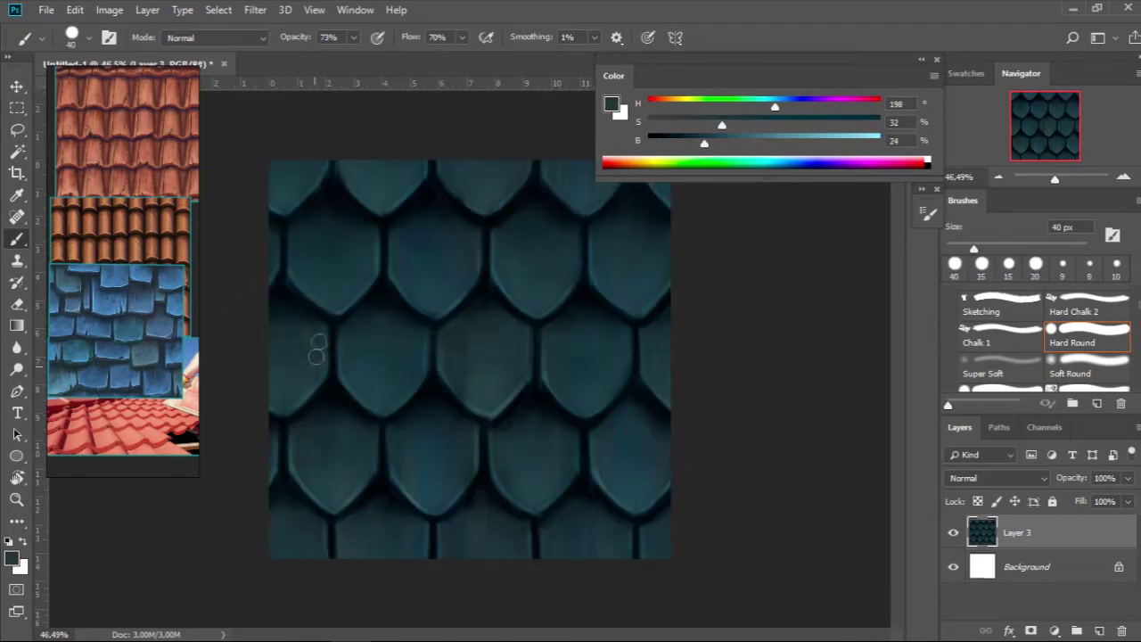
pyautogui.keyDown('alt'); pyautogui.click(467, 337); pyautogui.keyUp('alt')
pyautogui.press(']')
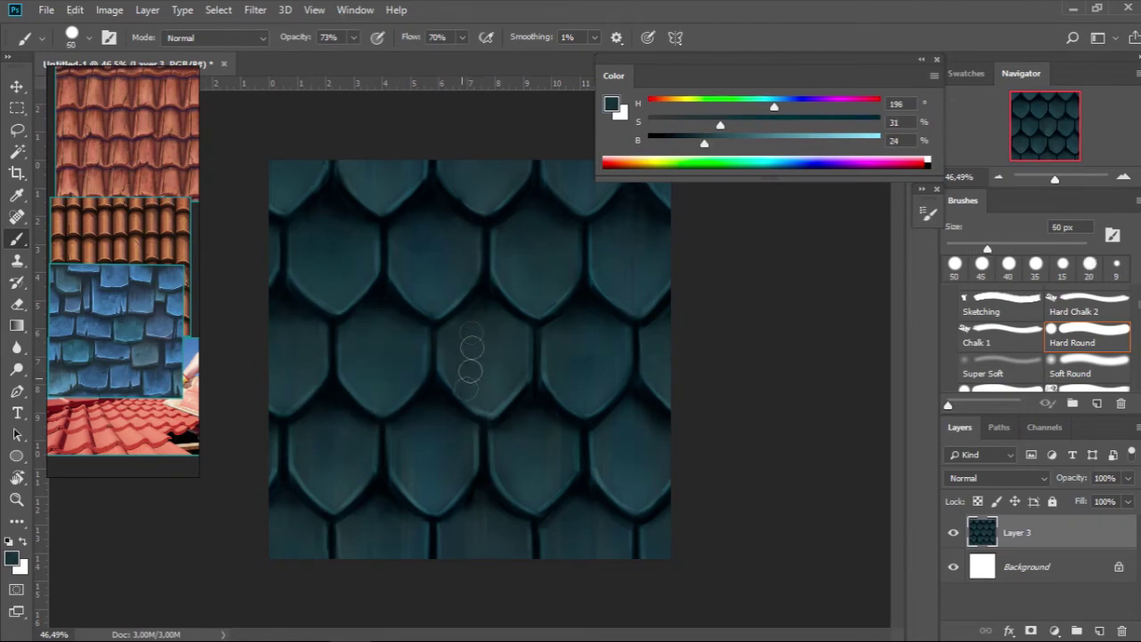
pyautogui.keyDown('alt'); pyautogui.click(615, 346); pyautogui.keyUp('alt')
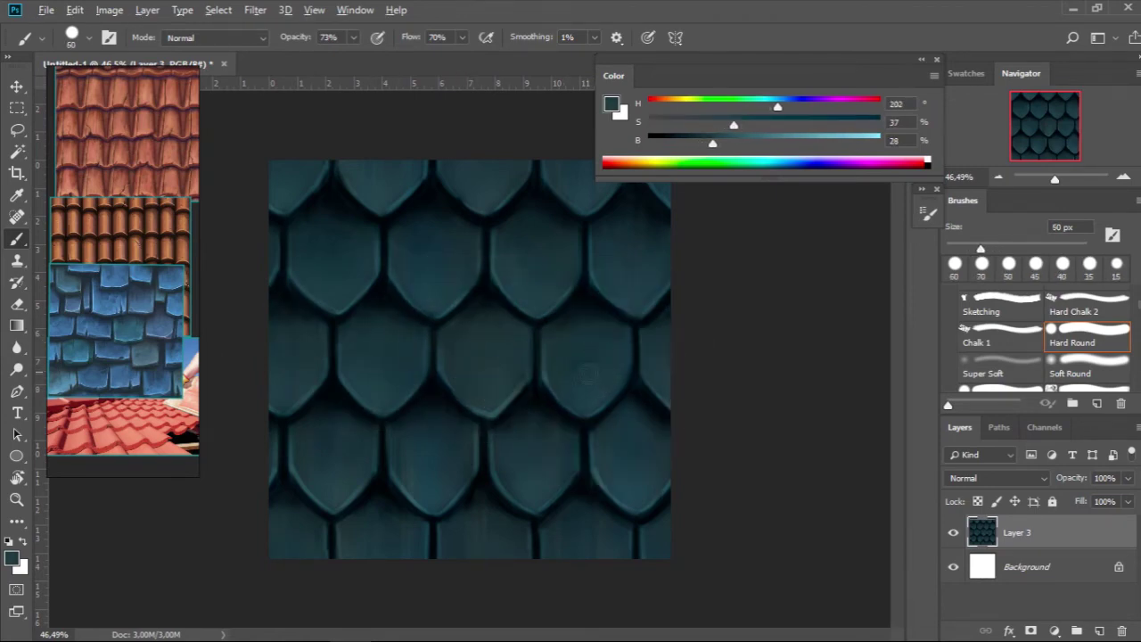
pyautogui.keyDown('alt'); pyautogui.click(420, 231); pyautogui.keyUp('alt')
# Step: Continue shading the shingle gaps with a 70-90 px brush and sampled near-black teal
pyautogui.rightClick(462, 280)
pyautogui.press(']')
pyautogui.keyDown('alt'); pyautogui.click(330, 233); pyautogui.keyUp('alt')
pyautogui.keyDown('alt'); pyautogui.click(407, 446); pyautogui.keyUp('alt')
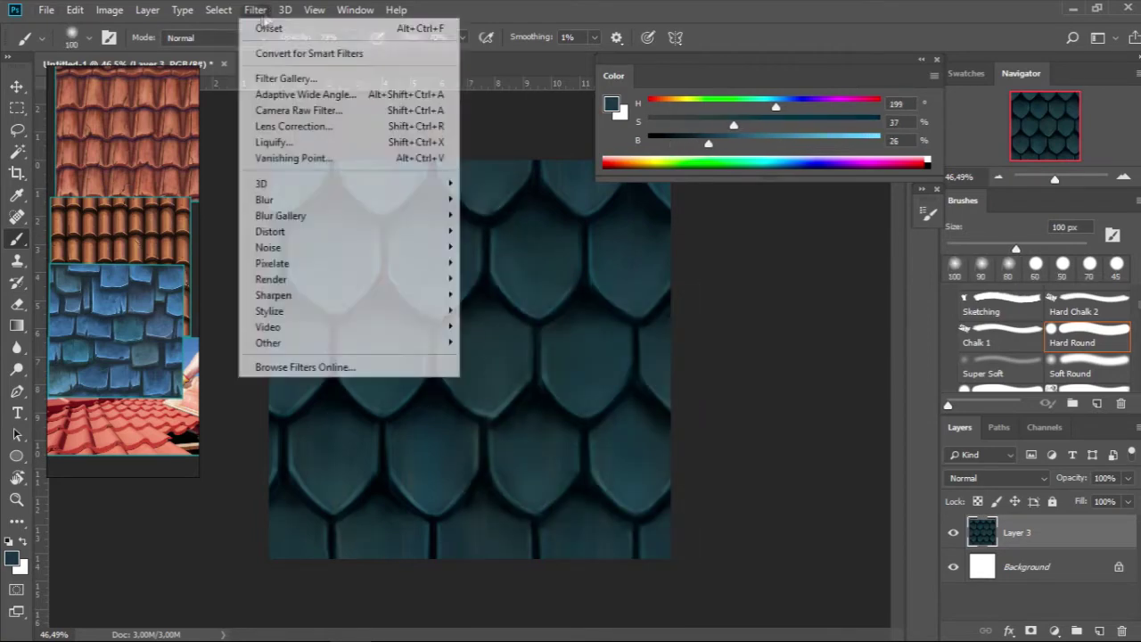
pyautogui.press('[')
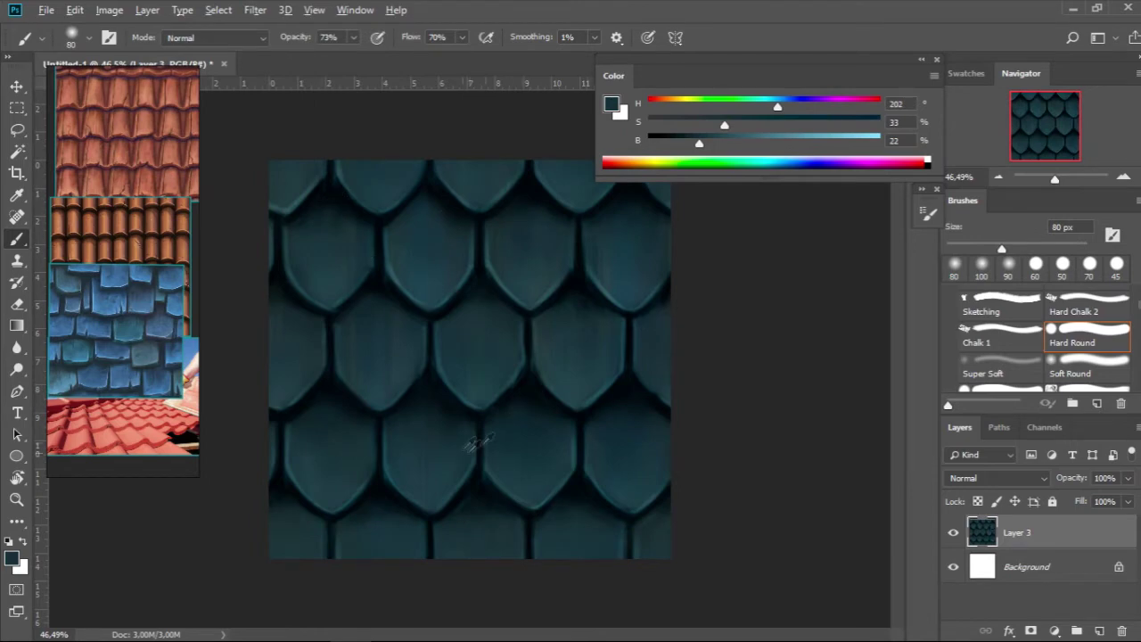
pyautogui.scroll(-4, 522, 410)
pyautogui.scroll(3, 534, 399)
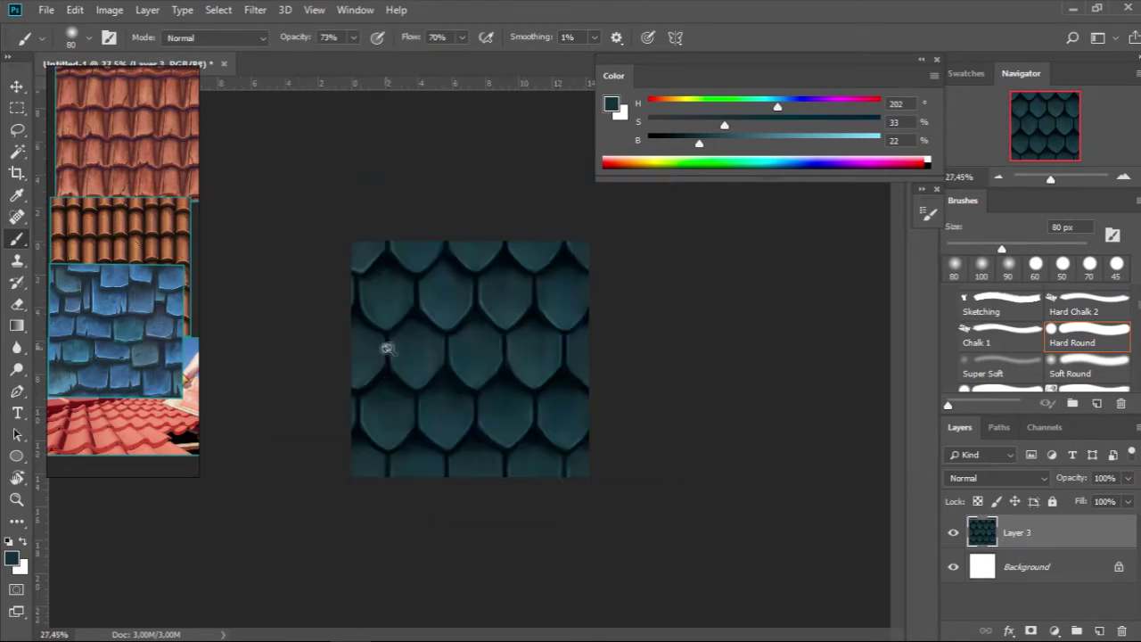
pyautogui.scroll(2, 389, 348)
pyautogui.press('[')
pyautogui.keyDown('alt'); pyautogui.click(436, 355); pyautogui.keyUp('alt')
pyautogui.scroll(-2, 443, 400)
# Step: Try adjusting the black input and midtones in Levels, then cancel it
pyautogui.hotkey('ctrl', 'l')
pyautogui.moveTo(827, 365); pyautogui.dragTo(816, 365)
pyautogui.moveTo(721, 365)
pyautogui.mouseDown()
pyautogui.moveTo(738, 371)
pyautogui.moveTo(721, 366)
pyautogui.mouseUp()
pyautogui.moveTo(814, 366); pyautogui.dragTo(805, 365)
pyautogui.click(964, 369)
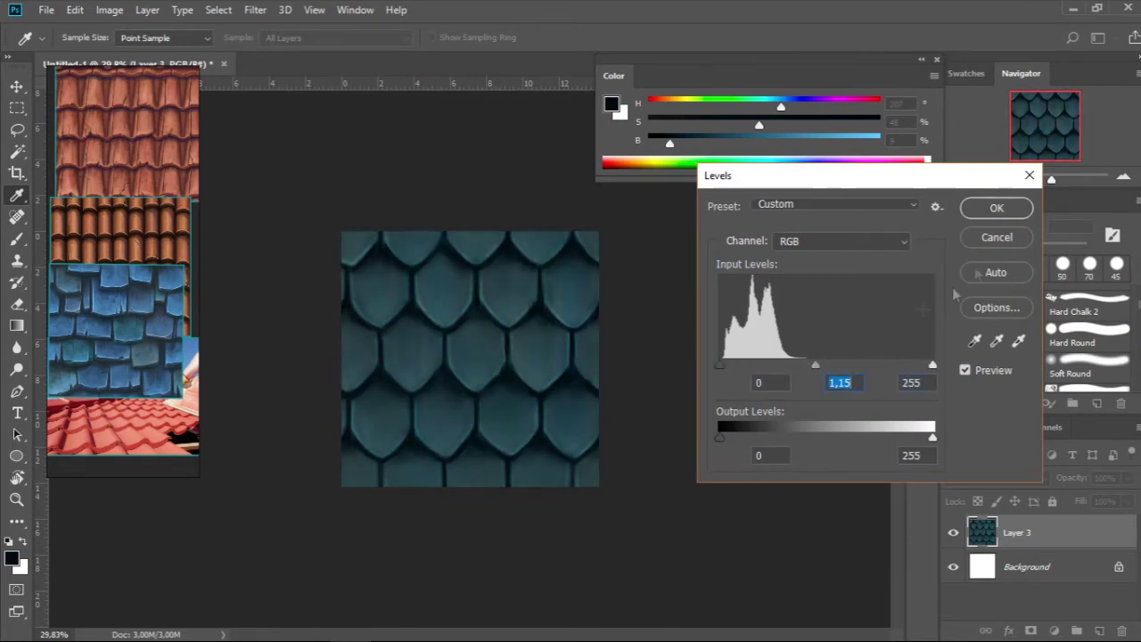
# Step: Add a new empty layer set to Soft Light above the shingles
pyautogui.press('Escape')
pyautogui.press('b')
pyautogui.scroll(1, 466, 355)
pyautogui.click(1099, 630)
pyautogui.click(999, 478)
pyautogui.click(971, 280)
pyautogui.scroll(1, 535, 192)
# Step: Mix a desaturated light grey highlight colour and shrink the brush to 30 px
pyautogui.moveTo(729, 143); pyautogui.dragTo(768, 143)
pyautogui.moveTo(703, 127); pyautogui.dragTo(717, 125)
pyautogui.moveTo(796, 143); pyautogui.dragTo(813, 143)
pyautogui.press('[')
pyautogui.moveTo(717, 126); pyautogui.dragTo(649, 124)
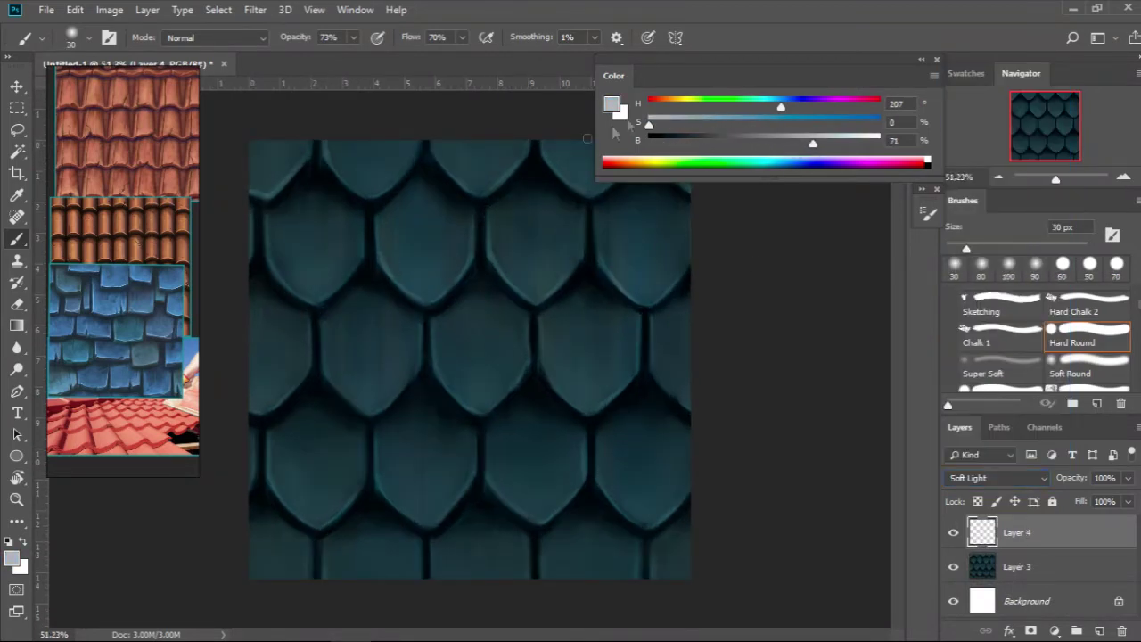
# Step: Pick the Painter Style textured brush at 100 px and set Layer 4 to Multiply
pyautogui.press('[')
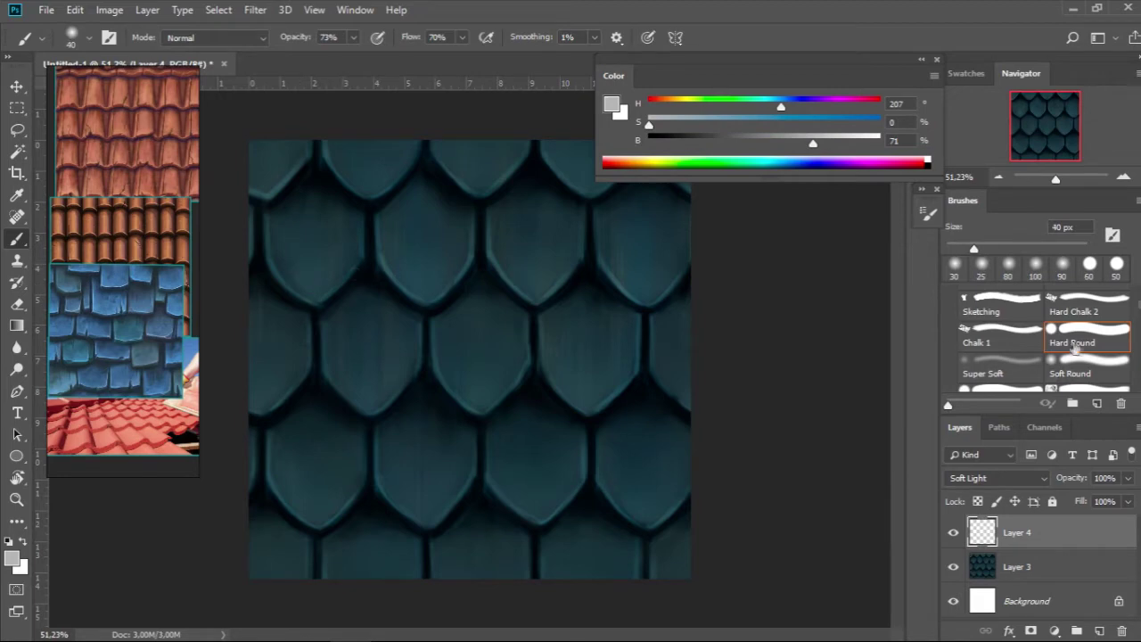
pyautogui.rightClick(437, 214)
pyautogui.doubleClick(580, 326)
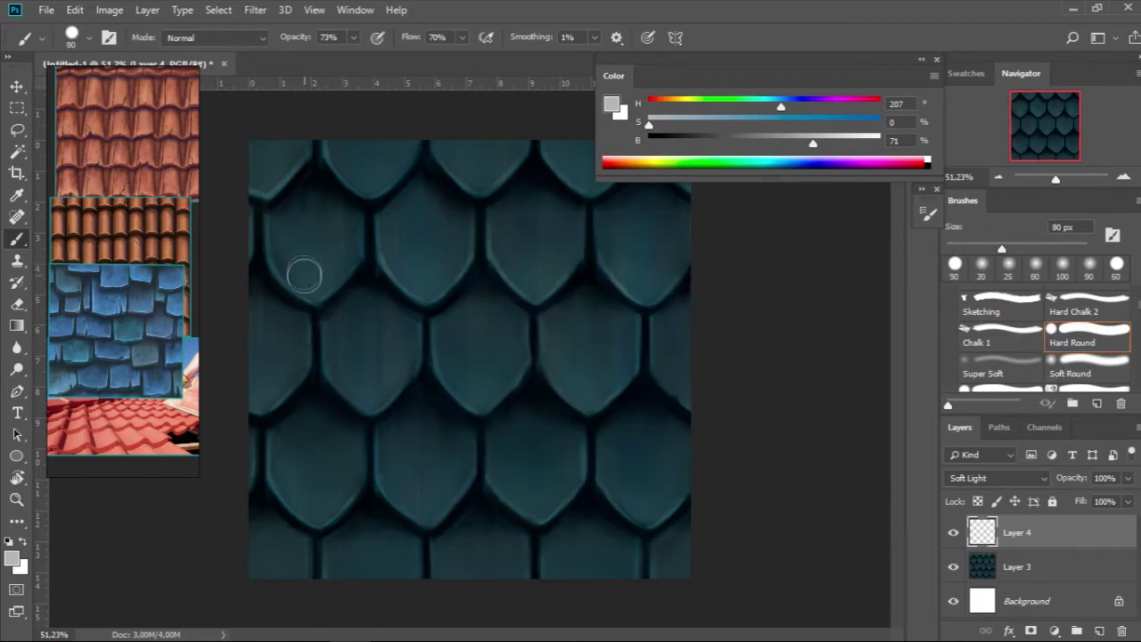
pyautogui.press('[')
pyautogui.press('[')
pyautogui.press('[')
pyautogui.hotkey('ctrl', '+')
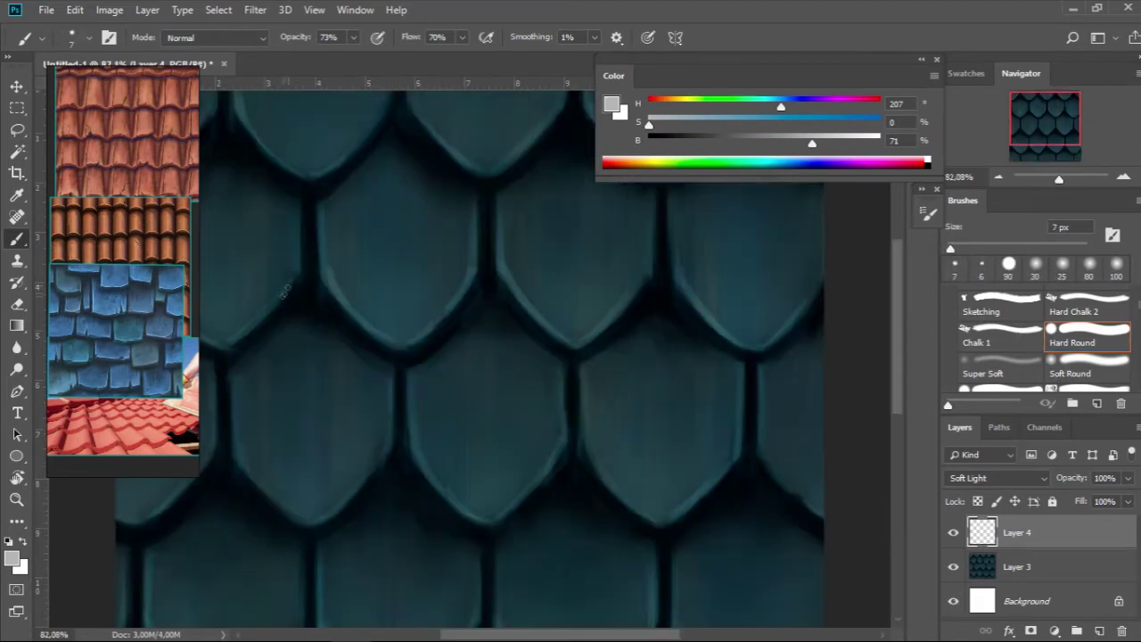
pyautogui.hotkey('ctrl', '-')
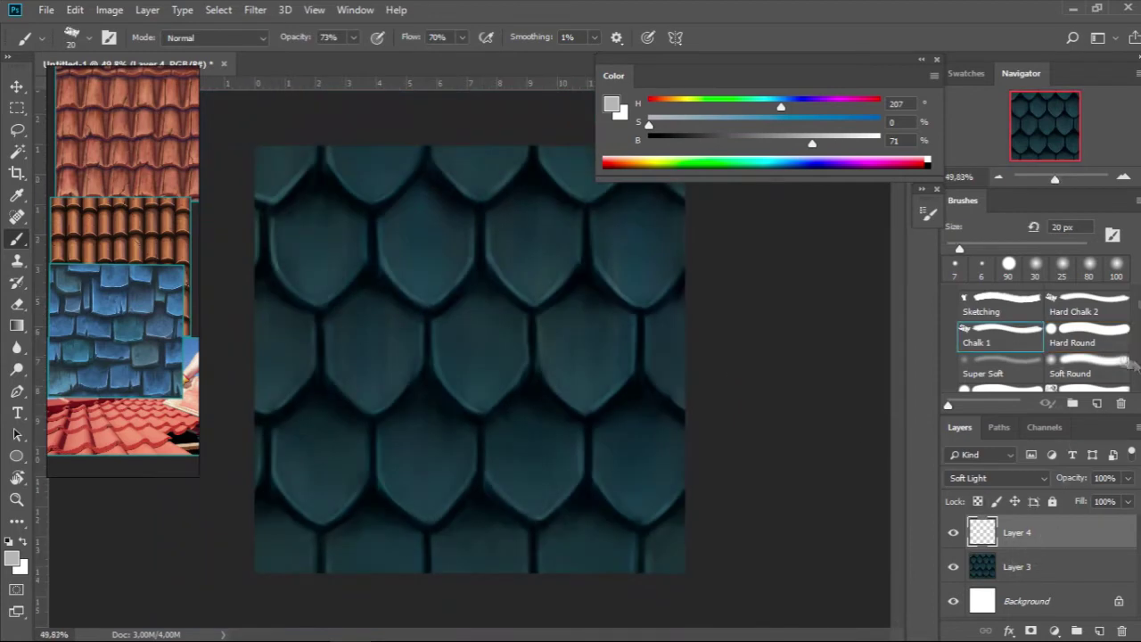
pyautogui.scroll(-5, 1042, 343)
pyautogui.click(1083, 303)
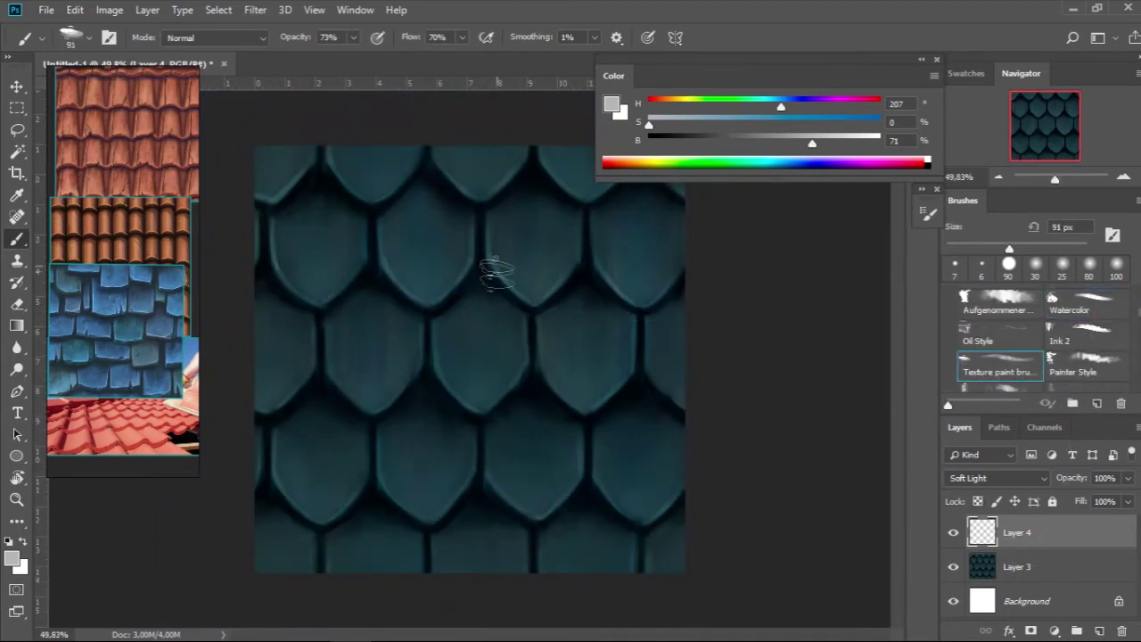
pyautogui.click(1068, 355)
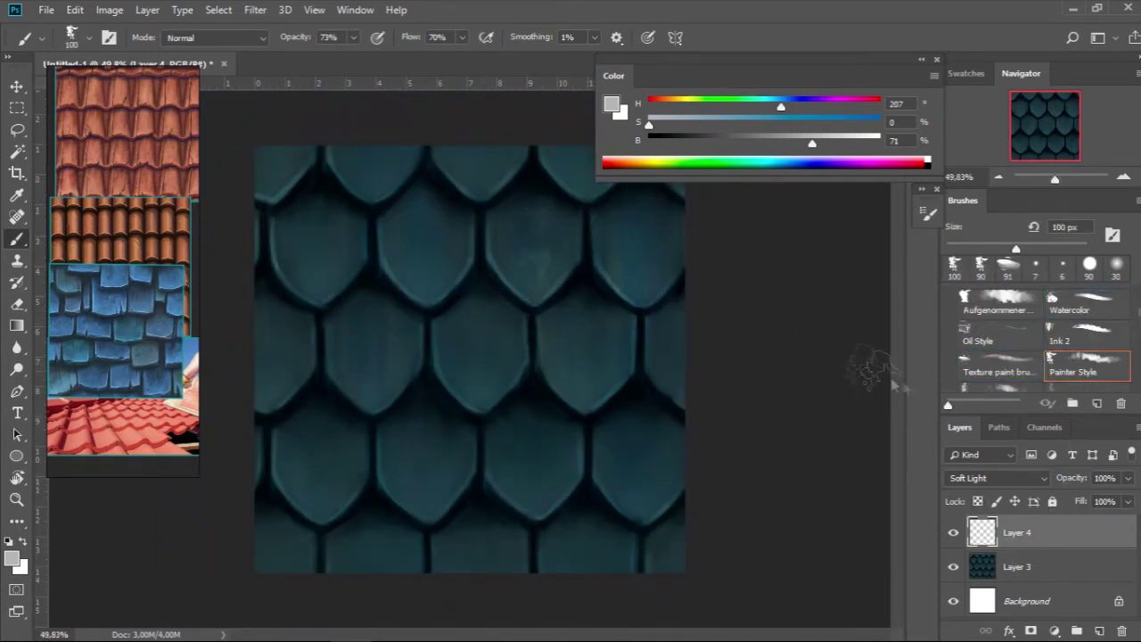
pyautogui.click(998, 478)
pyautogui.click(980, 112)
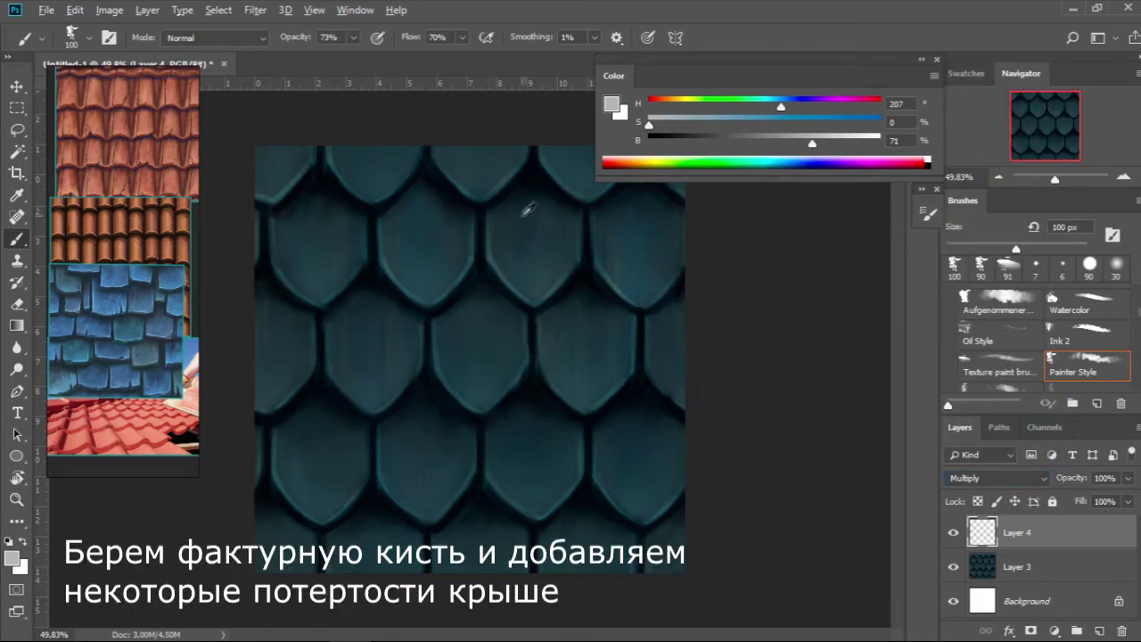
# Step: Dab dark teal wear texture onto the tiles with a 175 px Painter Style brush
pyautogui.keyDown('alt'); pyautogui.click(543, 241); pyautogui.keyUp('alt')
pyautogui.click(539, 240)
pyautogui.hotkey('ctrl', 'z')
pyautogui.press(']')
pyautogui.click(571, 356)
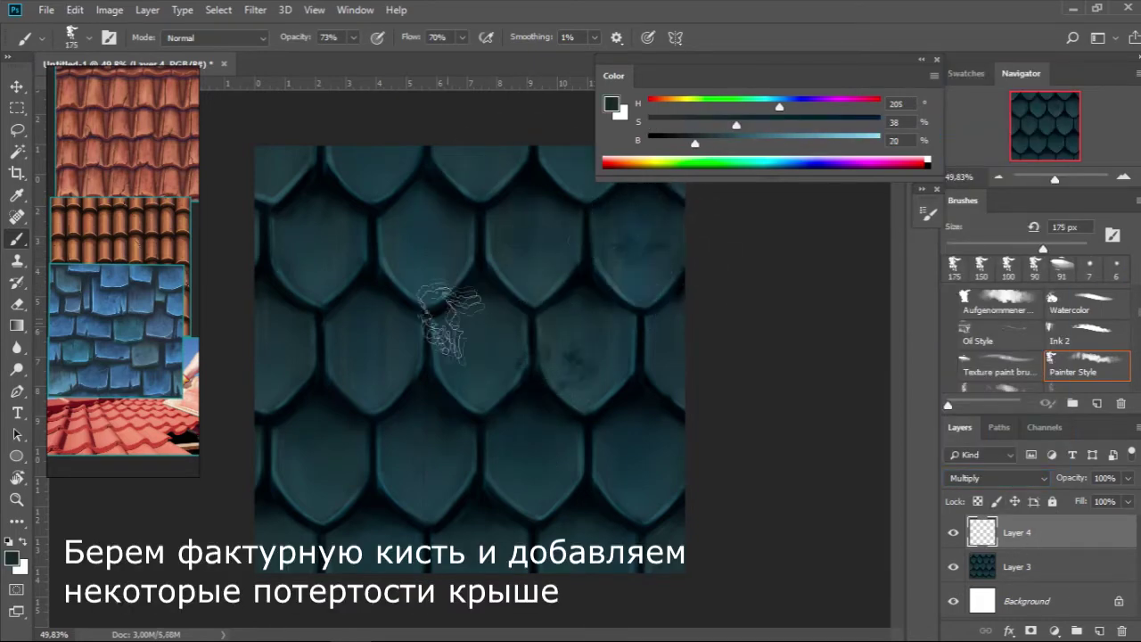
pyautogui.click(402, 459)
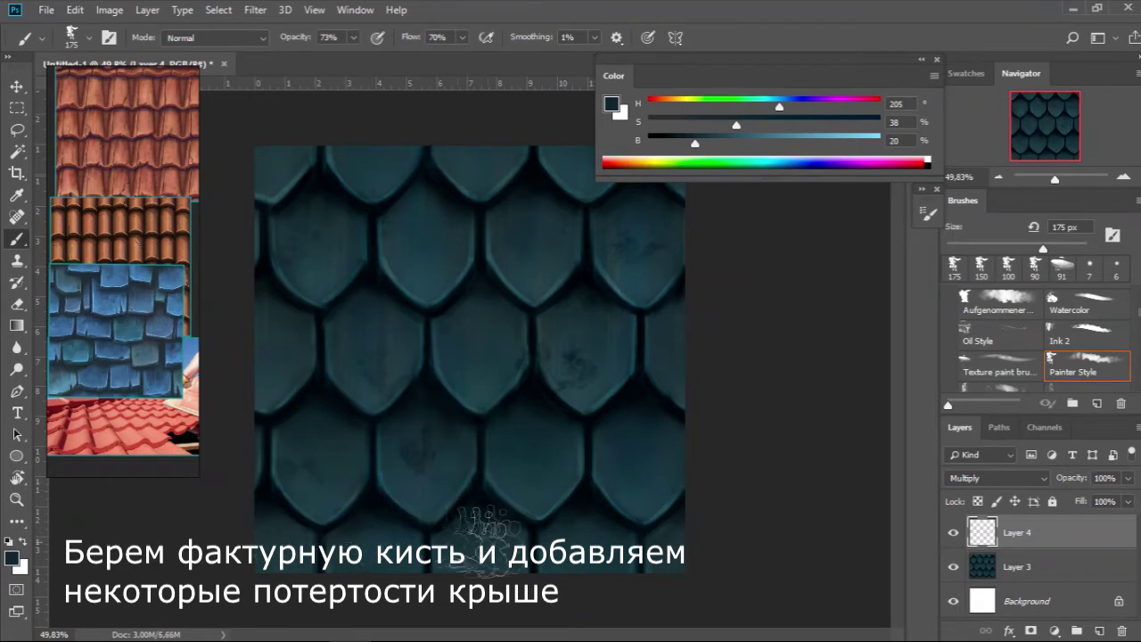
# Step: Shift the paint colour to a lighter brown, then delete the wear layer
pyautogui.click(665, 100)
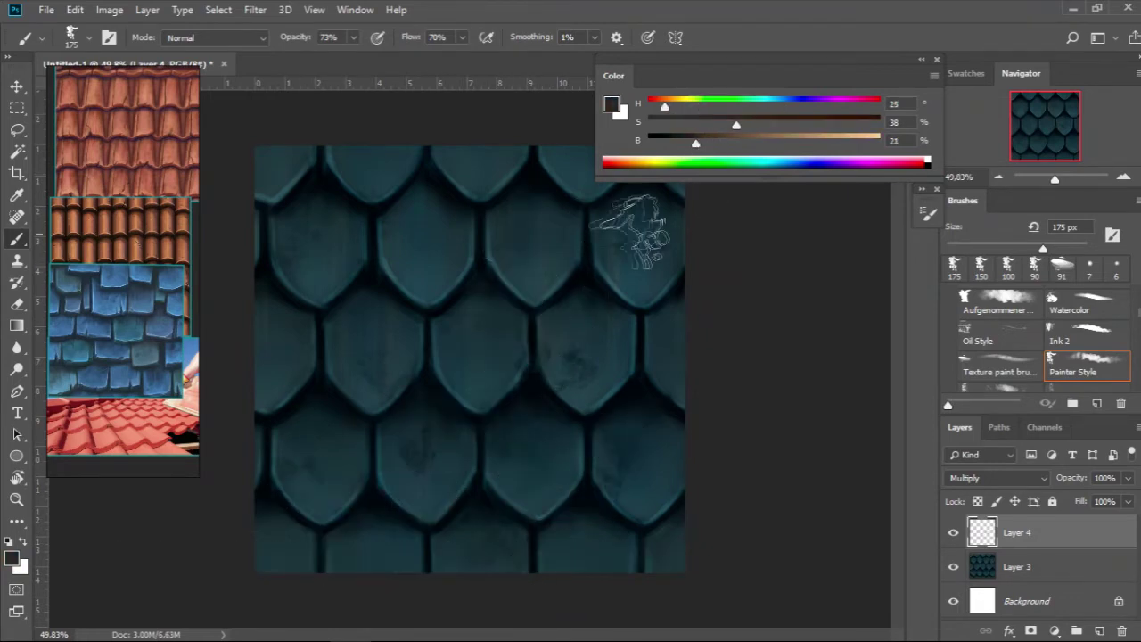
pyautogui.moveTo(696, 142); pyautogui.dragTo(755, 142)
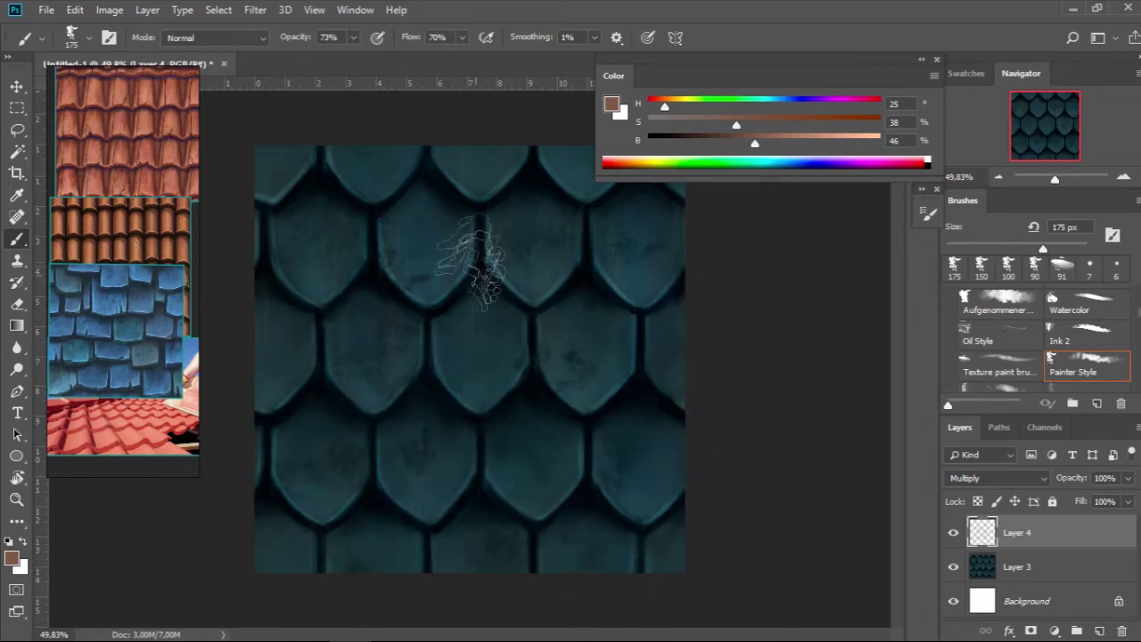
pyautogui.hotkey('ctrl', '-')
pyautogui.hotkey('ctrl', '-')
pyautogui.hotkey('ctrl', '+')
pyautogui.press('[')
pyautogui.press('[')
pyautogui.press('[')
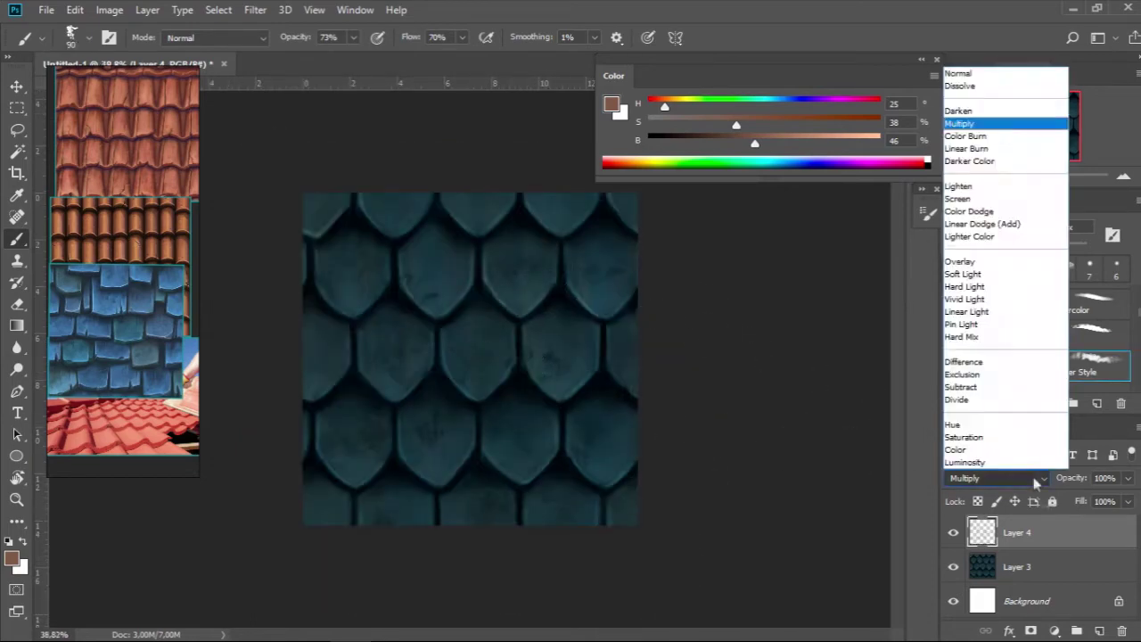
pyautogui.press('Delete')
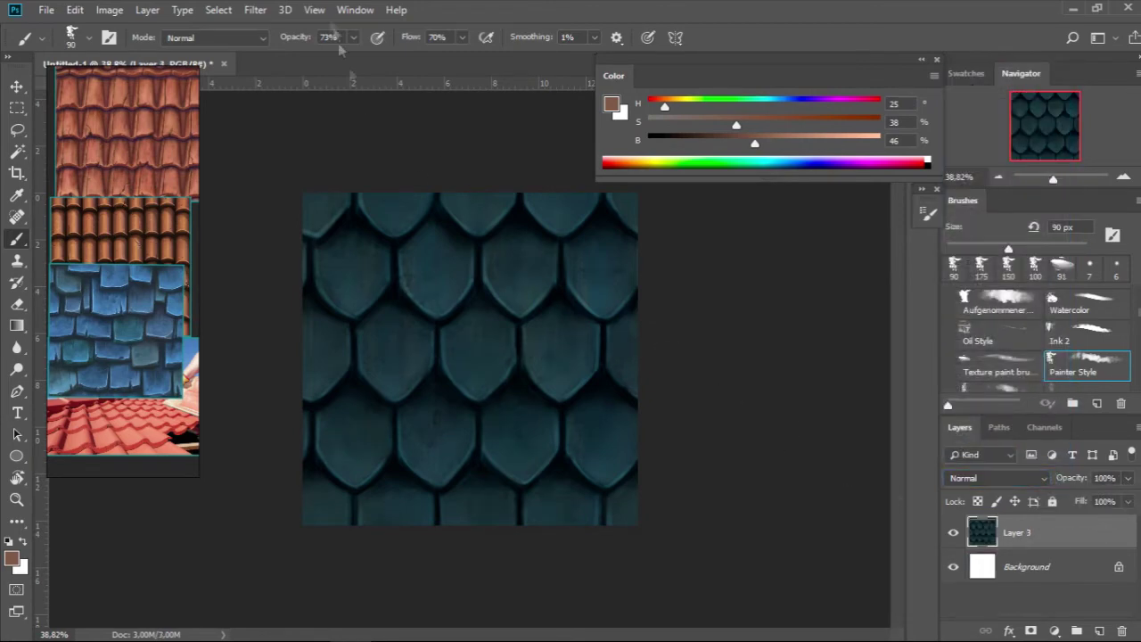
# Step: Zoom in and paint a thin near-black crack into a tile edge with a 9 px brush
pyautogui.hotkey('ctrl', '+')
pyautogui.scroll(-1, 587, 357)
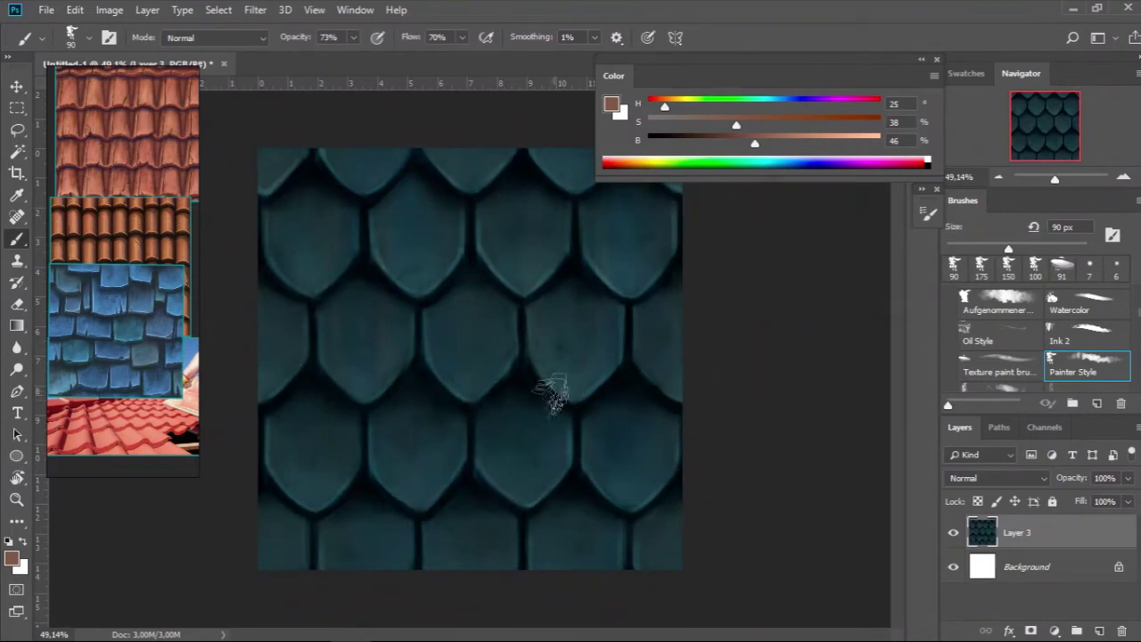
pyautogui.scroll(-1, 530, 374)
pyautogui.press(',')
pyautogui.press(',')
pyautogui.press(',')
pyautogui.press(',')
pyautogui.press(',')
pyautogui.press(',')
pyautogui.press(',')
pyautogui.press(',')
pyautogui.scroll(5, 330, 256)
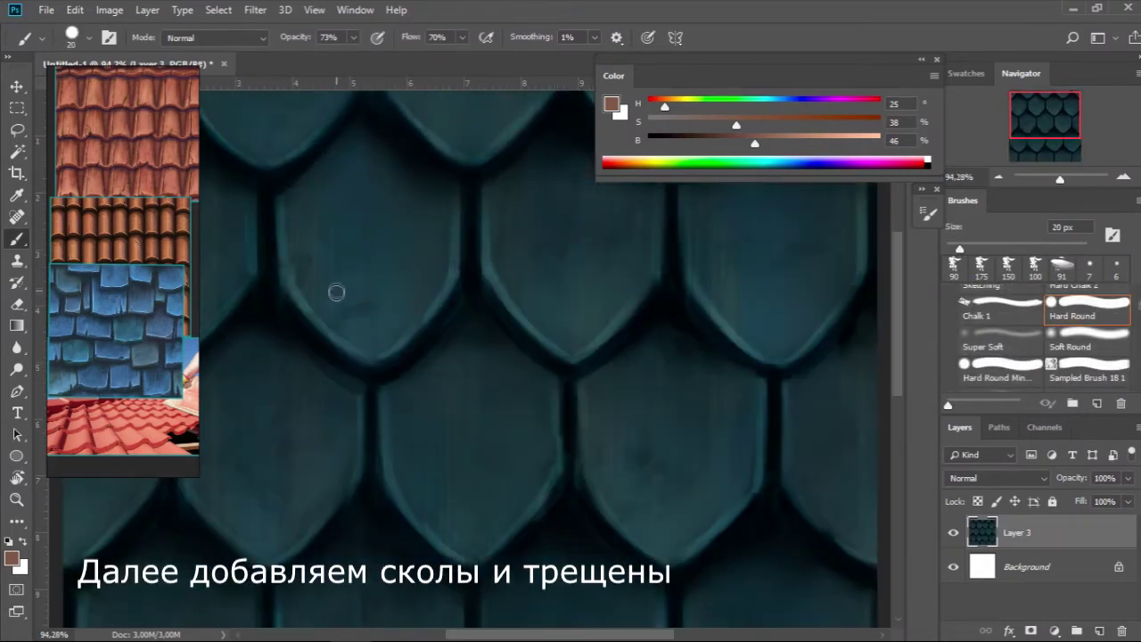
pyautogui.keyDown('alt'); pyautogui.click(402, 359); pyautogui.keyUp('alt')
pyautogui.press('[')
pyautogui.press('[')
pyautogui.press('[')
pyautogui.press('[')
pyautogui.moveTo(389, 280); pyautogui.dragTo(392, 343)
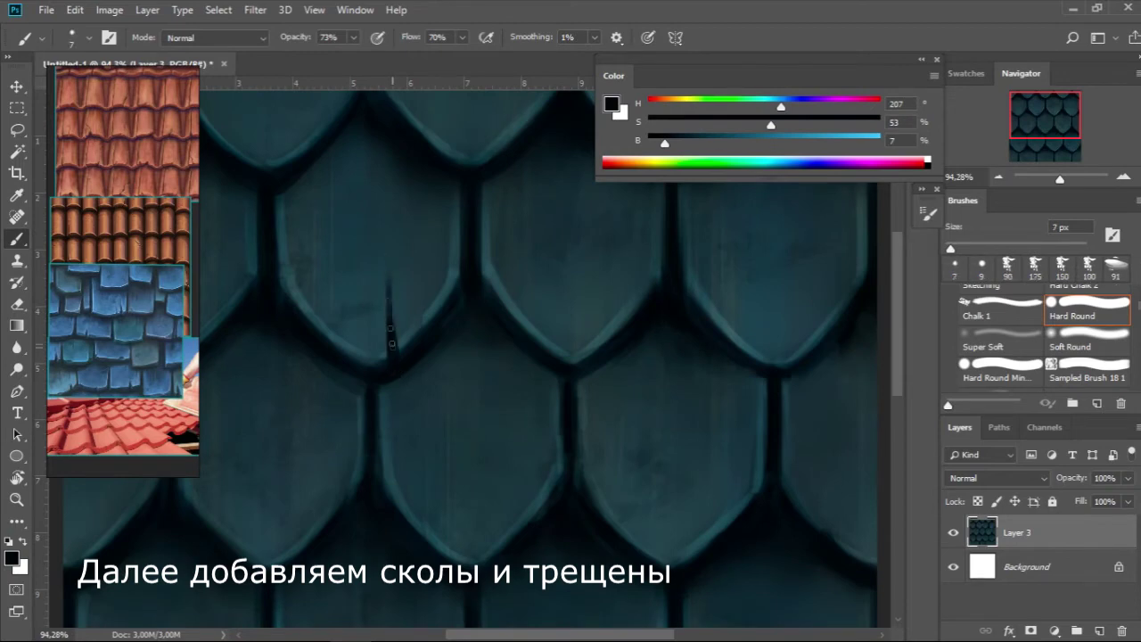
# Step: Resample the tile's teal and paint a small crack near a tile edge at 7 px
pyautogui.keyDown('alt'); pyautogui.click(398, 369); pyautogui.keyUp('alt')
pyautogui.scroll(-3, 400, 371)
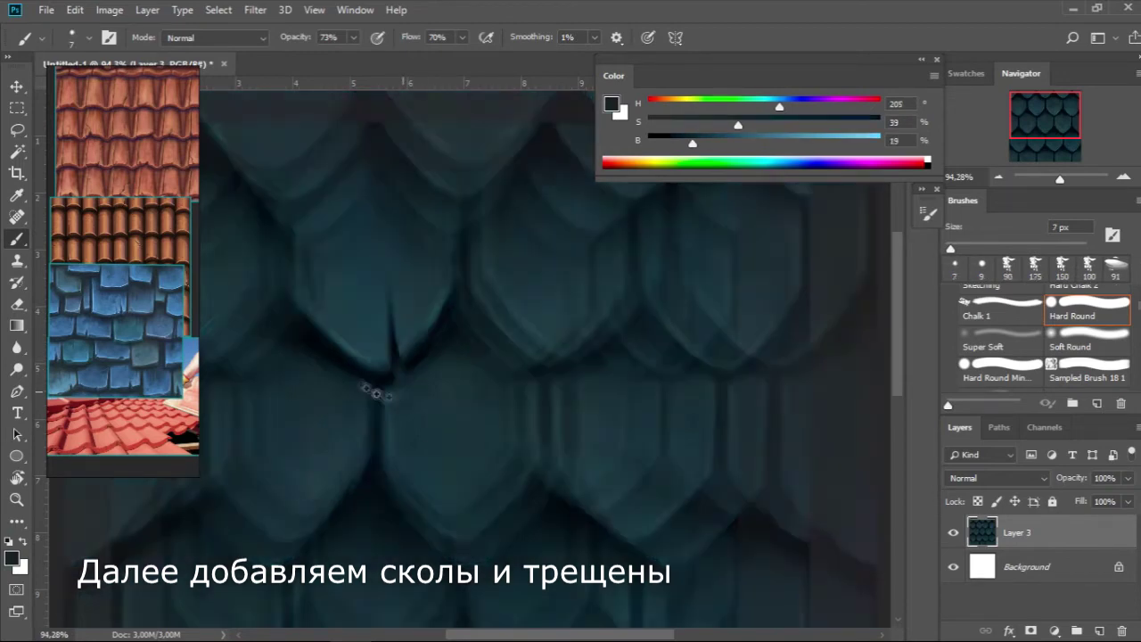
pyautogui.press(']')
pyautogui.keyDown('alt'); pyautogui.click(486, 341); pyautogui.keyUp('alt')
pyautogui.press('[')
pyautogui.moveTo(486, 331); pyautogui.dragTo(482, 349)
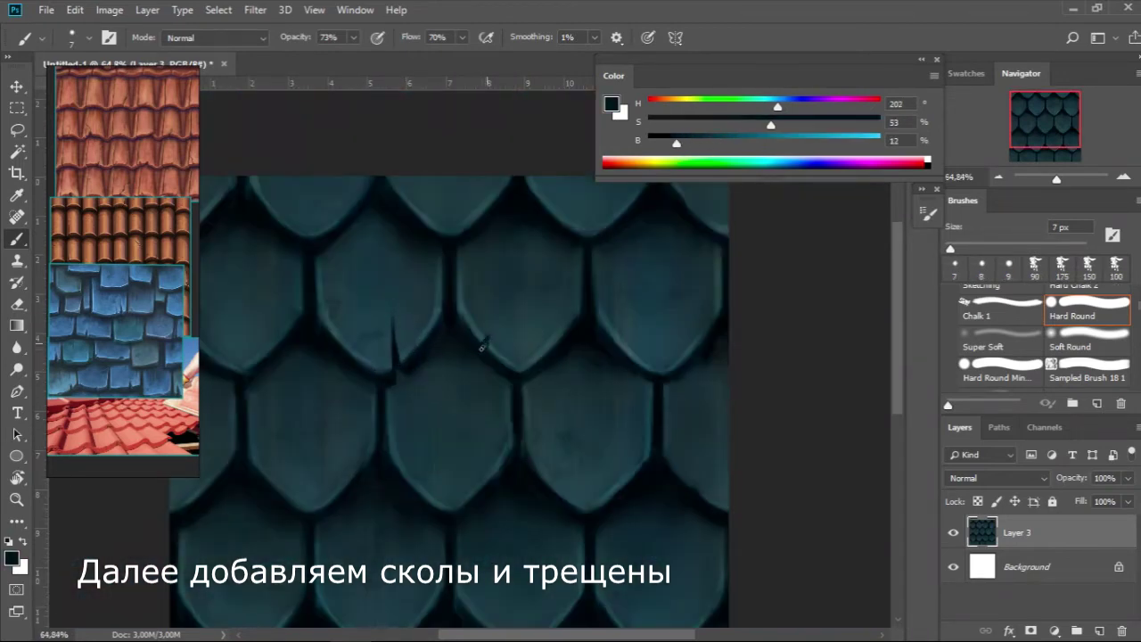
# Step: Paint two short dark cracks on shingles, one vertical, using sampled dark teal
pyautogui.keyDown('alt'); pyautogui.click(481, 360); pyautogui.keyUp('alt')
pyautogui.press(']')
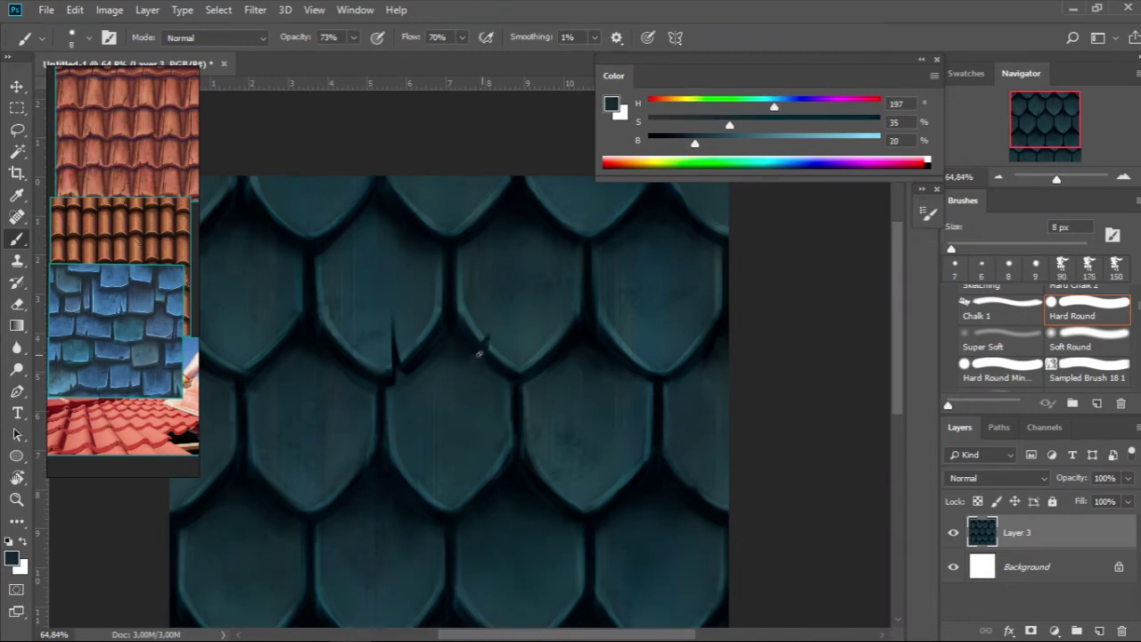
pyautogui.keyDown('alt'); pyautogui.click(484, 341); pyautogui.keyUp('alt')
pyautogui.press('[')
pyautogui.press('[')
pyautogui.press('[')
pyautogui.keyDown('alt'); pyautogui.click(368, 359); pyautogui.keyUp('alt')
pyautogui.press(']')
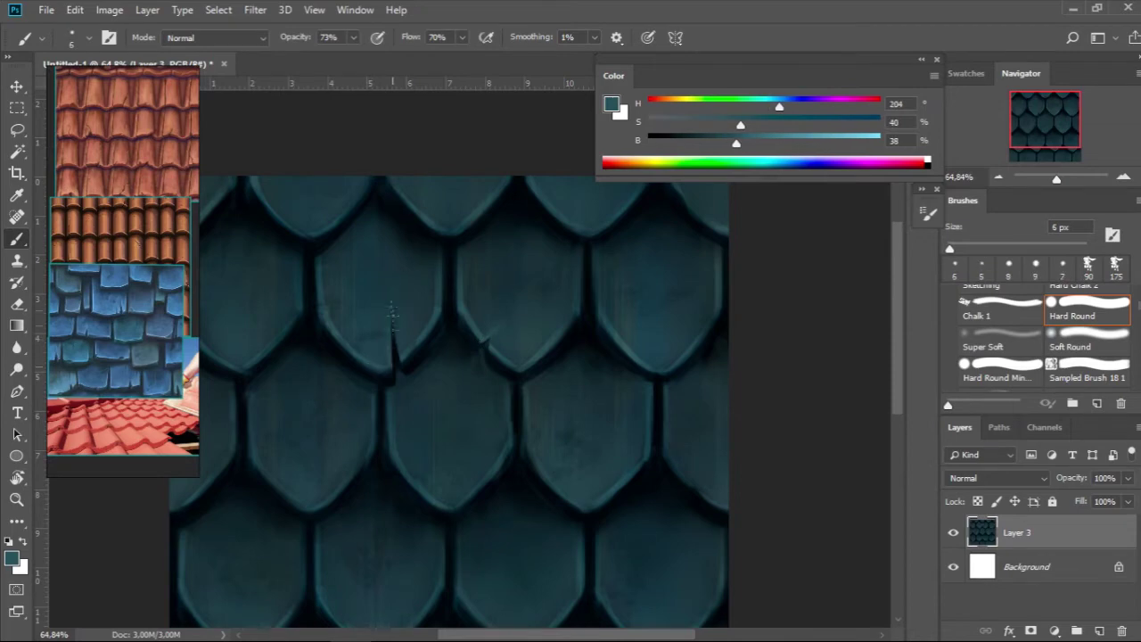
pyautogui.moveTo(396, 295); pyautogui.dragTo(349, 369)
pyautogui.moveTo(430, 427)
pyautogui.mouseDown()
pyautogui.moveTo(452, 382)
pyautogui.moveTo(484, 377)
pyautogui.mouseUp()
pyautogui.keyDown('alt'); pyautogui.click(479, 236); pyautogui.keyUp('alt')
pyautogui.moveTo(479, 260); pyautogui.dragTo(478, 309)
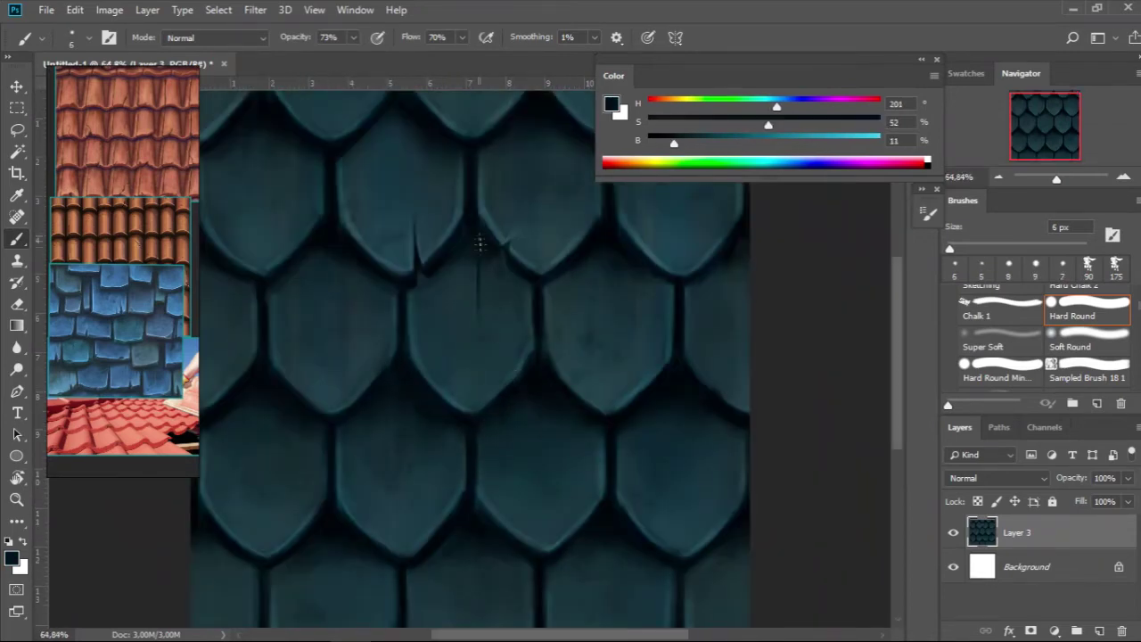
# Step: Sample near-black from between shingles and paint a thin dark crack on a lower shingle
pyautogui.keyDown('alt'); pyautogui.click(611, 234); pyautogui.keyUp('alt')
pyautogui.keyDown('alt'); pyautogui.click(604, 240); pyautogui.keyUp('alt')
pyautogui.press(']')
pyautogui.press(']')
pyautogui.press(']')
pyautogui.keyDown('alt'); pyautogui.click(604, 241); pyautogui.keyUp('alt')
pyautogui.press('[')
pyautogui.press('[')
pyautogui.press('[')
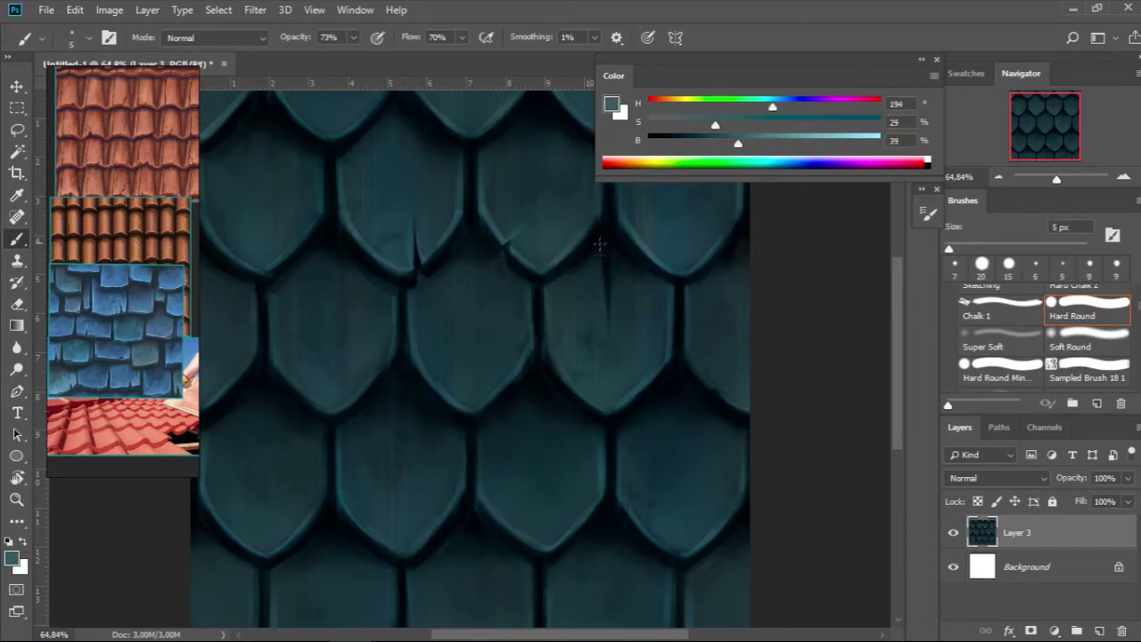
pyautogui.scroll(-3, 598, 250)
pyautogui.scroll(2, 530, 336)
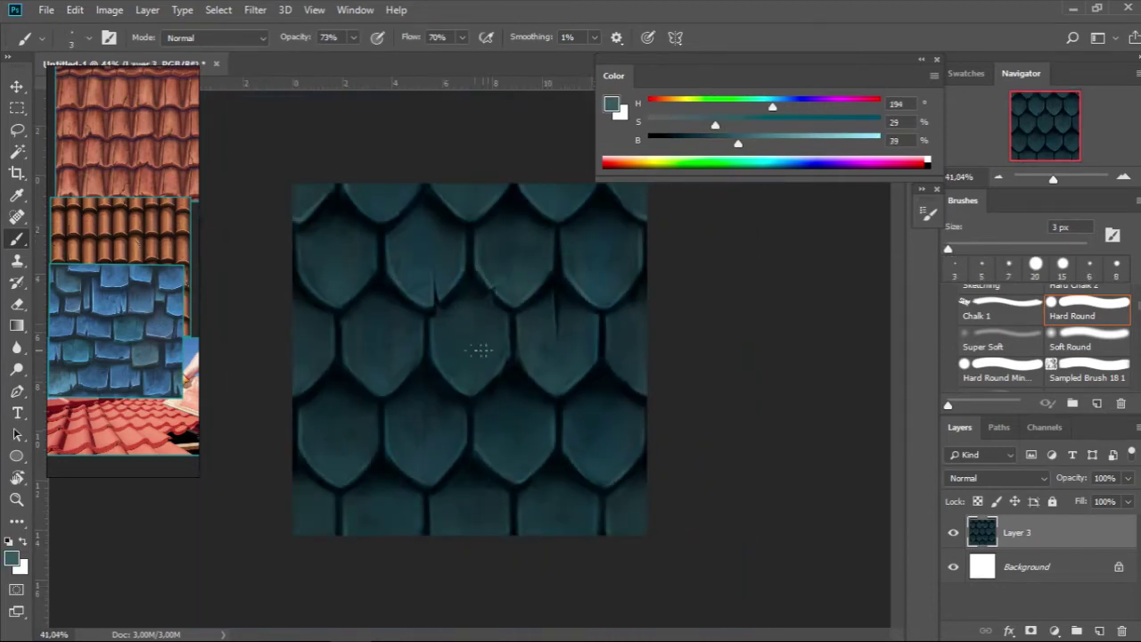
pyautogui.scroll(1, 497, 333)
pyautogui.keyDown('alt'); pyautogui.click(372, 499); pyautogui.keyUp('alt')
pyautogui.press(']')
pyautogui.press(']')
pyautogui.moveTo(369, 510); pyautogui.dragTo(387, 486)
# Step: Sample near-black teal from the gaps and paint a dark crack on the upper-left shingle
pyautogui.press(']')
pyautogui.keyDown('alt'); pyautogui.click(397, 472); pyautogui.keyUp('alt')
pyautogui.scroll(1, 394, 484)
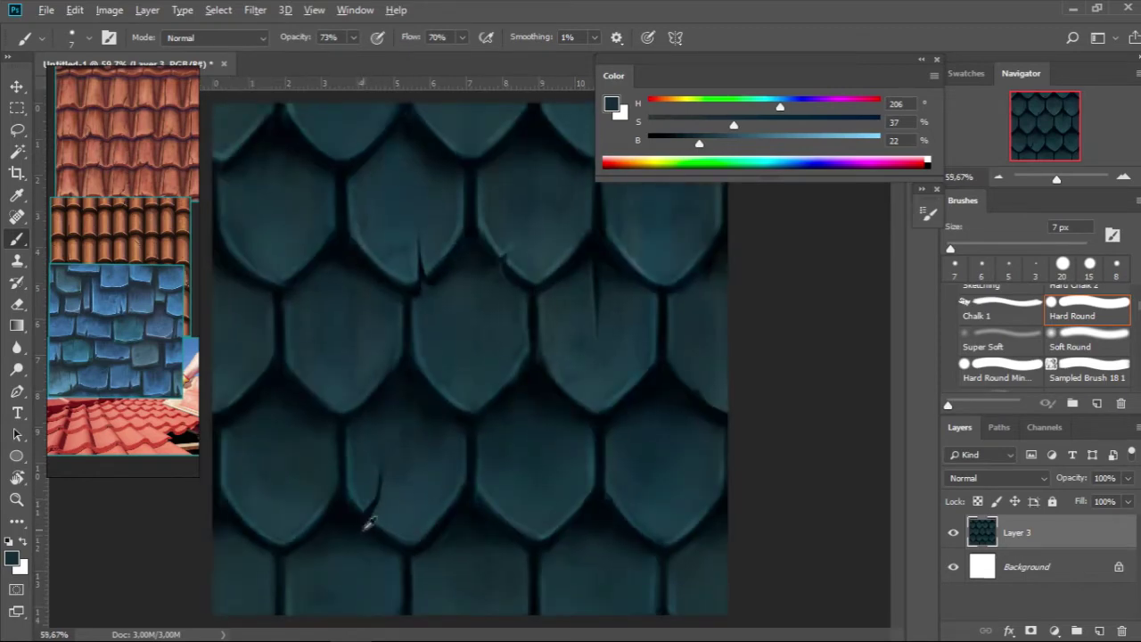
pyautogui.keyDown('alt'); pyautogui.click(379, 512); pyautogui.keyUp('alt')
pyautogui.press(']')
pyautogui.press(']')
pyautogui.press(']')
pyautogui.keyDown('alt'); pyautogui.click(387, 485); pyautogui.keyUp('alt')
pyautogui.press('[')
pyautogui.press('[')
pyautogui.press('[')
pyautogui.press('[')
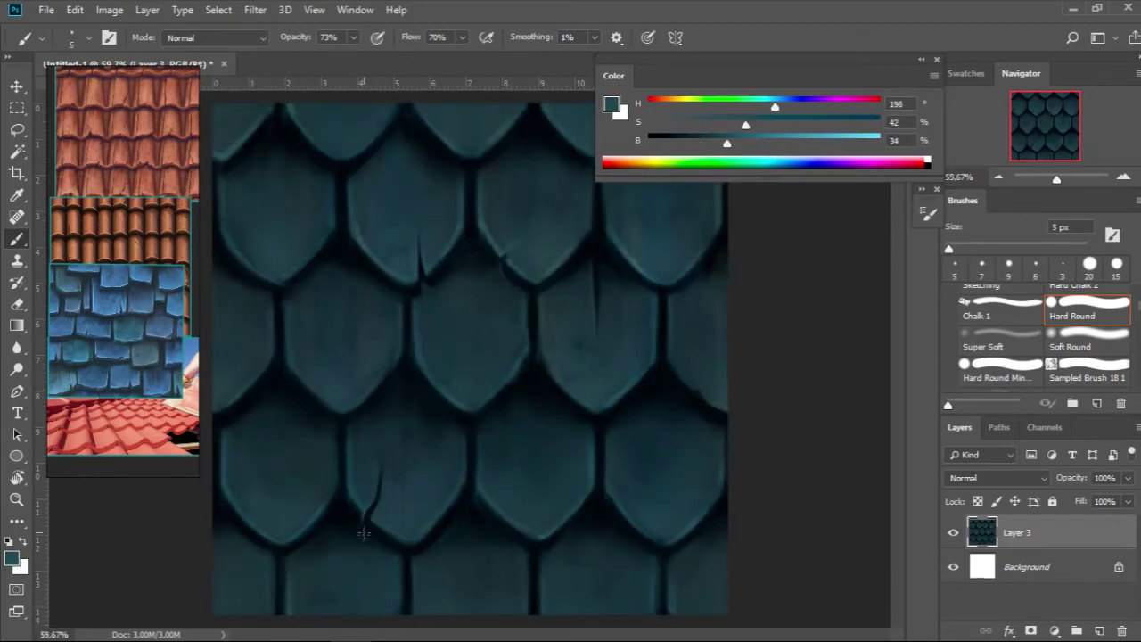
pyautogui.scroll(-10, 283, 542)
pyautogui.scroll(3, 283, 542)
pyautogui.keyDown('alt'); pyautogui.click(332, 330); pyautogui.keyUp('alt')
pyautogui.press(']')
pyautogui.moveTo(341, 289)
pyautogui.mouseDown()
pyautogui.moveTo(347, 233)
pyautogui.moveTo(334, 271)
pyautogui.mouseUp()
pyautogui.press(']')
pyautogui.press(']')
pyautogui.press(']')
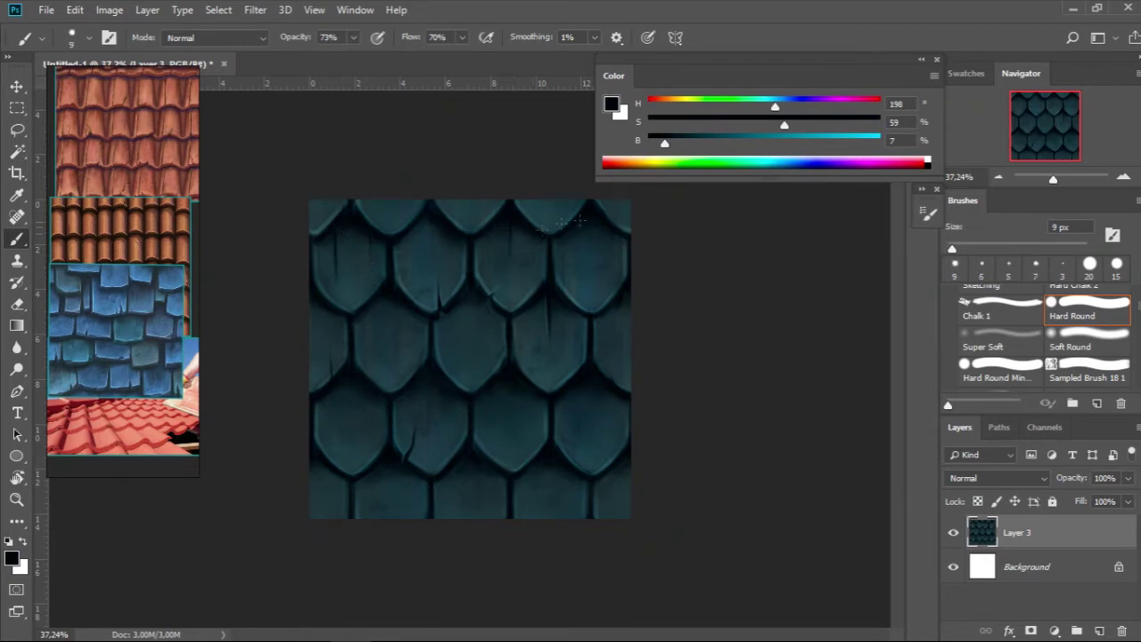
# Step: Undo the last crack stroke and sample dark teals from the upper shingles, shrinking the brush
pyautogui.hotkey('ctrl', 'z')
pyautogui.keyDown('alt'); pyautogui.click(617, 293); pyautogui.keyUp('alt')
pyautogui.press('[')
pyautogui.keyDown('alt'); pyautogui.click(631, 276); pyautogui.keyUp('alt')
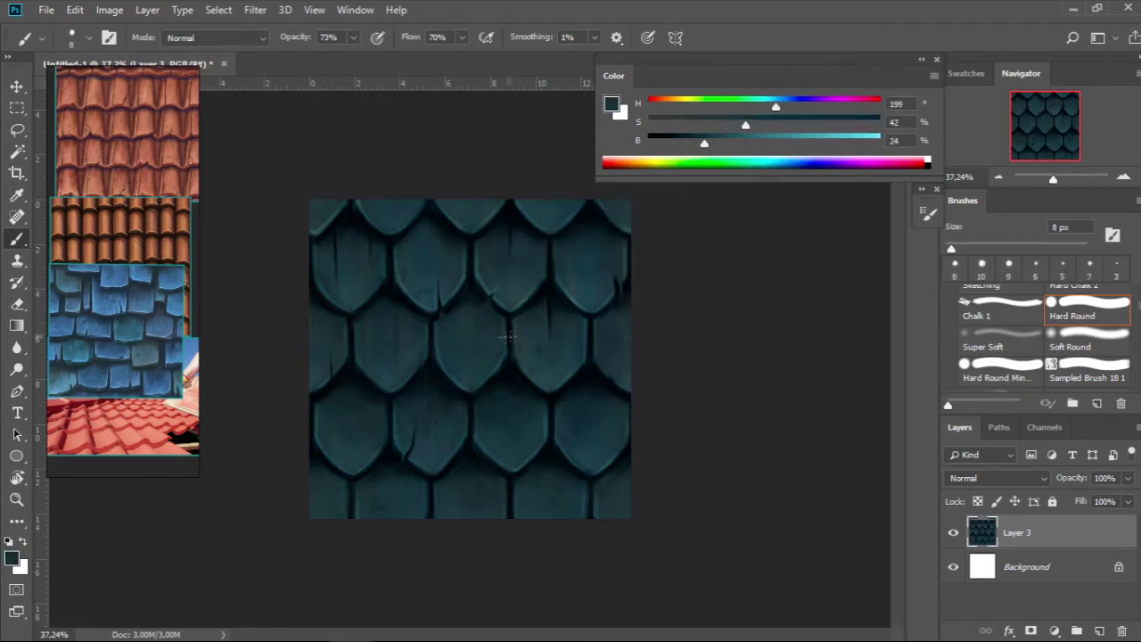
pyautogui.scroll(1, 479, 354)
pyautogui.keyDown('alt'); pyautogui.click(651, 273); pyautogui.keyUp('alt')
pyautogui.press('[')
pyautogui.press('[')
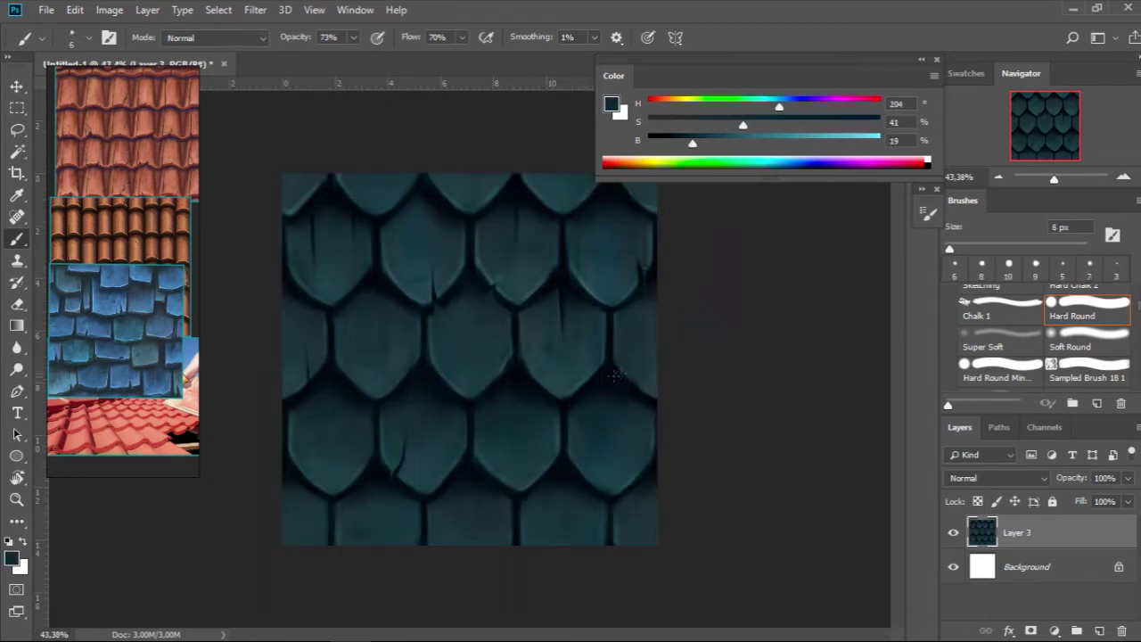
pyautogui.keyDown('alt'); pyautogui.click(653, 276); pyautogui.keyUp('alt')
# Step: Sample darker tile colours and paint a dark chip on a lower-right shingle
pyautogui.press(']')
pyautogui.press(']')
pyautogui.press(']')
pyautogui.keyDown('alt'); pyautogui.click(604, 371); pyautogui.keyUp('alt')
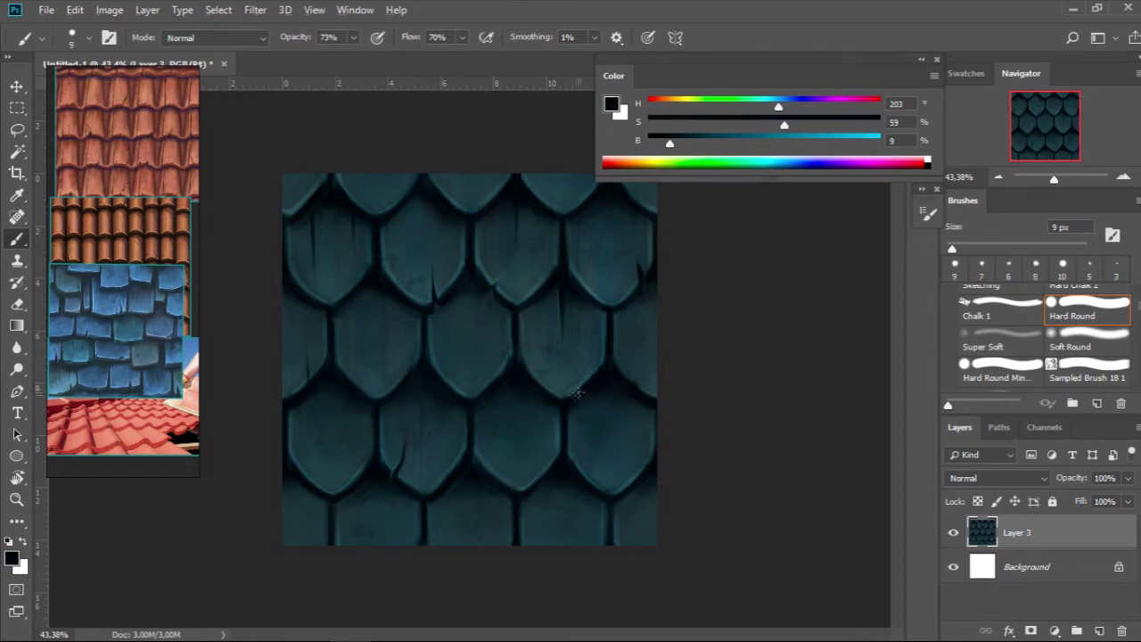
pyautogui.press(']')
pyautogui.keyDown('alt'); pyautogui.click(576, 389); pyautogui.keyUp('alt')
pyautogui.press('[')
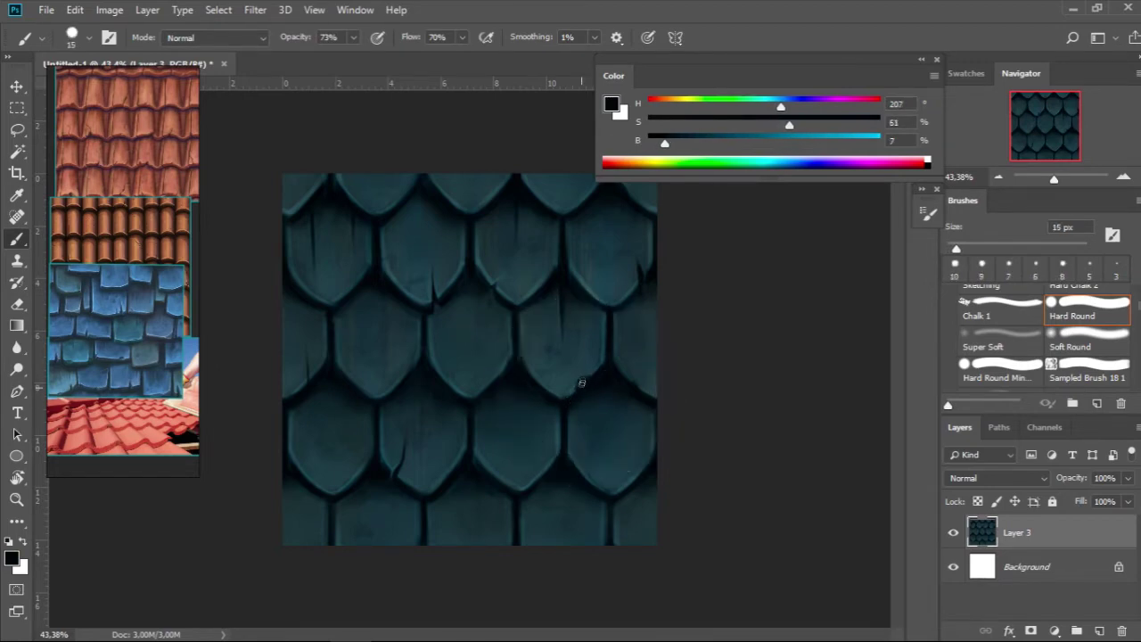
pyautogui.keyDown('alt'); pyautogui.click(586, 378); pyautogui.keyUp('alt')
pyautogui.press('[')
pyautogui.press('[')
pyautogui.press('[')
pyautogui.keyDown('alt'); pyautogui.click(588, 385); pyautogui.keyUp('alt')
pyautogui.press(']')
pyautogui.press(']')
pyautogui.press(']')
pyautogui.scroll(1, 592, 392)
pyautogui.moveTo(597, 471); pyautogui.dragTo(593, 487)
# Step: Sample teal shades around the lower-right chip while resizing the brush
pyautogui.press(']')
pyautogui.press(']')
pyautogui.press(']')
pyautogui.keyDown('alt'); pyautogui.click(591, 489); pyautogui.keyUp('alt')
pyautogui.press('[')
pyautogui.keyDown('alt'); pyautogui.click(589, 487); pyautogui.keyUp('alt')
pyautogui.keyDown('alt'); pyautogui.click(588, 482); pyautogui.keyUp('alt')
pyautogui.keyDown('alt'); pyautogui.click(649, 491); pyautogui.keyUp('alt')
pyautogui.press('[')
pyautogui.press('[')
pyautogui.press('[')
pyautogui.scroll(-3, 492, 459)
pyautogui.scroll(3, 453, 465)
# Step: Sample near-black and lighter teal colours from the lower shingles
pyautogui.keyDown('alt'); pyautogui.click(453, 465); pyautogui.keyUp('alt')
pyautogui.press('[')
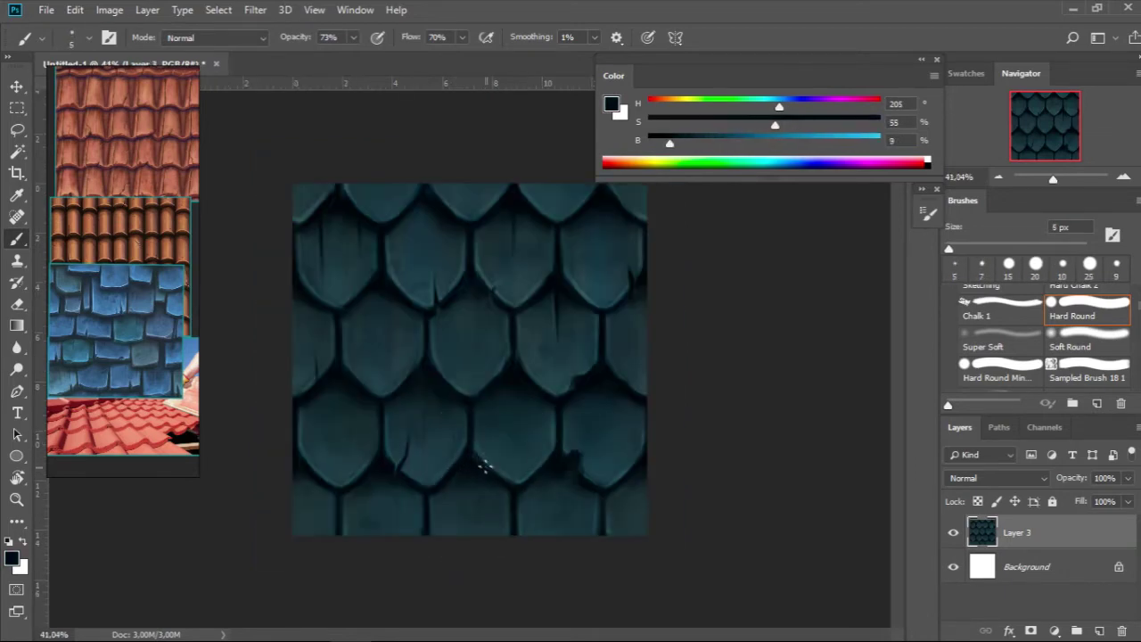
pyautogui.press(']')
pyautogui.press(']')
pyautogui.press(']')
pyautogui.keyDown('alt'); pyautogui.click(505, 460); pyautogui.keyUp('alt')
pyautogui.press(']')
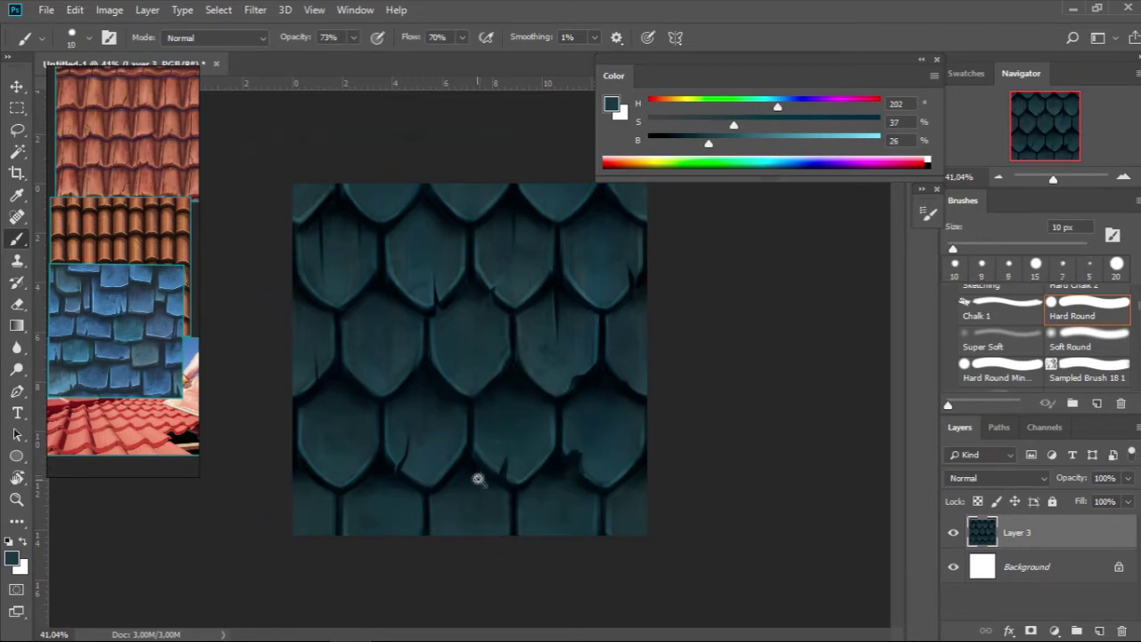
pyautogui.scroll(3, 505, 460)
pyautogui.keyDown('alt'); pyautogui.click(535, 522); pyautogui.keyUp('alt')
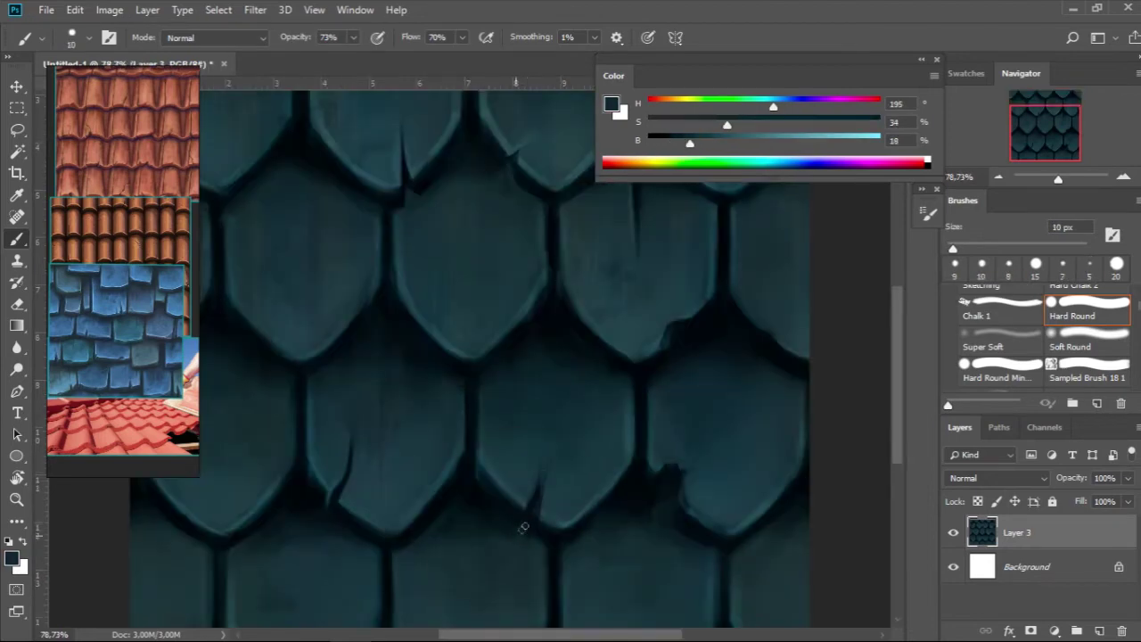
pyautogui.keyDown('alt'); pyautogui.click(550, 487); pyautogui.keyUp('alt')
pyautogui.press('[')
pyautogui.press('[')
pyautogui.press('[')
# Step: Sample dark teal and near-black from the left-side shingles and gaps
pyautogui.scroll(-3, 527, 511)
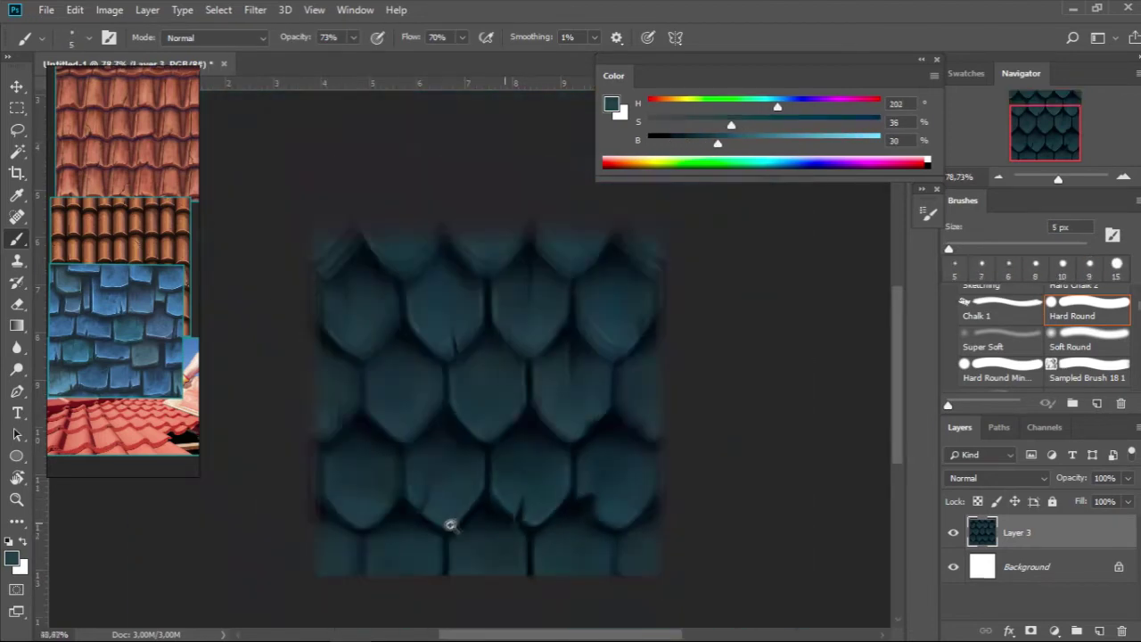
pyautogui.scroll(1, 463, 527)
pyautogui.keyDown('alt'); pyautogui.click(337, 389); pyautogui.keyUp('alt')
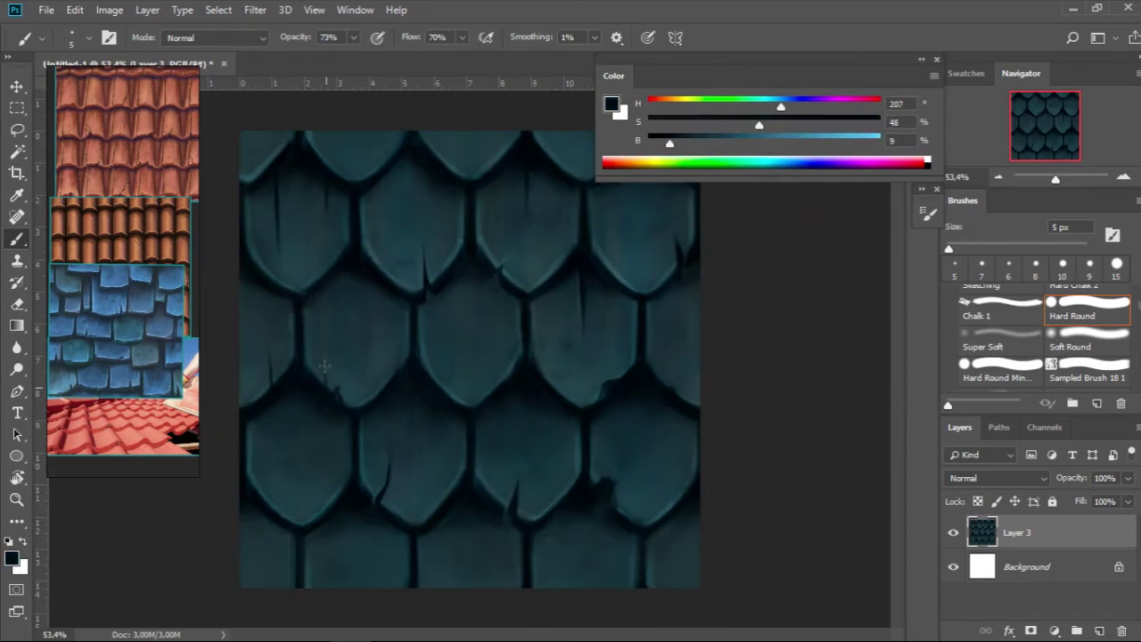
pyautogui.keyDown('alt'); pyautogui.click(340, 366); pyautogui.keyUp('alt')
pyautogui.press(']')
pyautogui.press(']')
pyautogui.press(']')
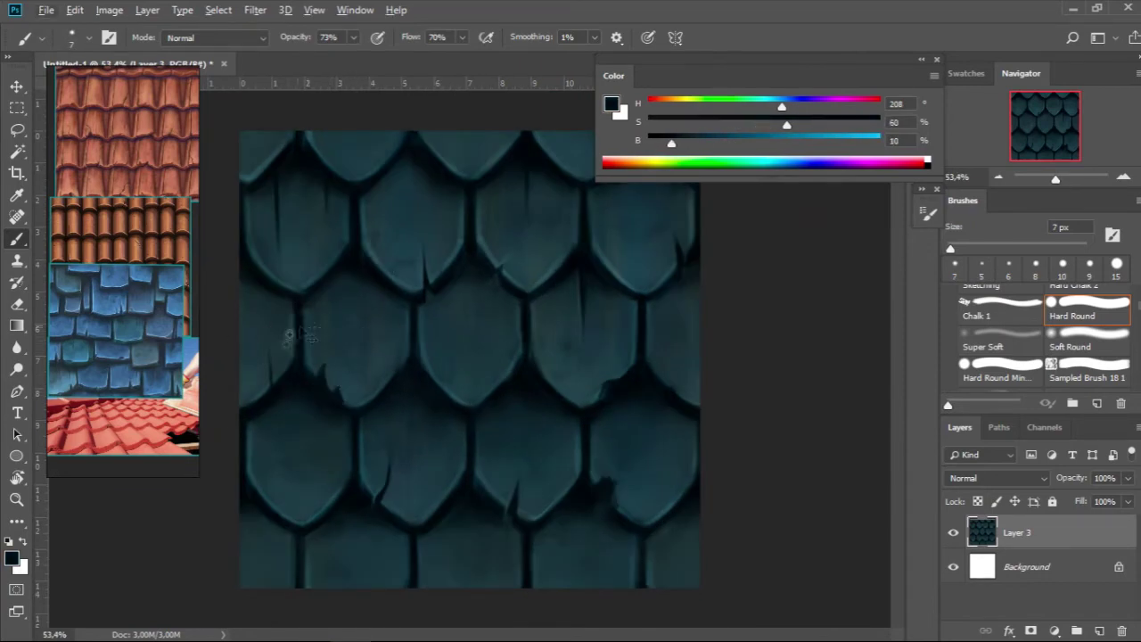
pyautogui.scroll(1, 290, 366)
pyautogui.keyDown('alt'); pyautogui.click(292, 419); pyautogui.keyUp('alt')
pyautogui.press('[')
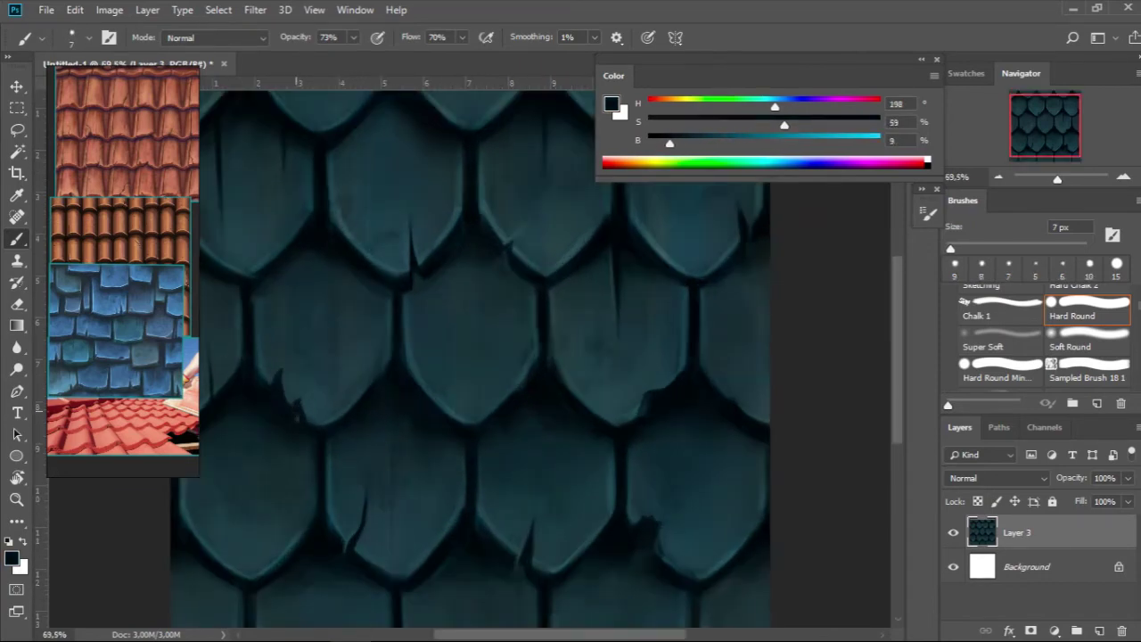
pyautogui.keyDown('alt'); pyautogui.click(299, 411); pyautogui.keyUp('alt')
pyautogui.press('[')
pyautogui.press('[')
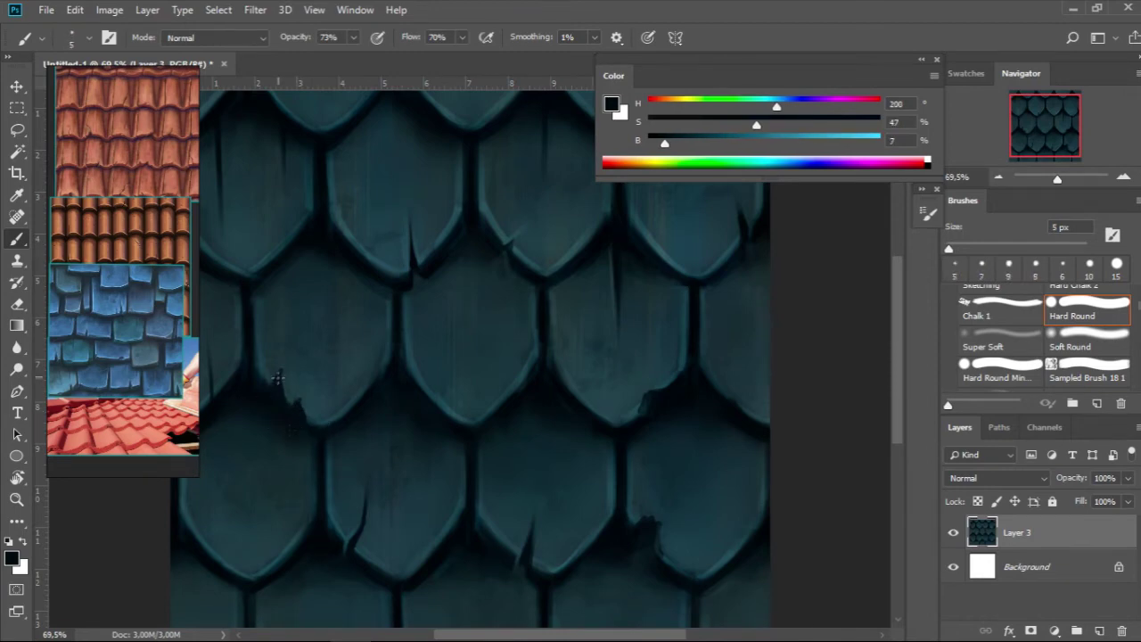
pyautogui.keyDown('alt'); pyautogui.click(278, 373); pyautogui.keyUp('alt')
pyautogui.press('[')
# Step: Pick mid teal and near-black tones from the upper-left shingles, adjusting brush size
pyautogui.scroll(-5, 286, 392)
pyautogui.scroll(5, 331, 357)
pyautogui.keyDown('alt'); pyautogui.click(314, 234); pyautogui.keyUp('alt')
pyautogui.press(']')
pyautogui.press(']')
pyautogui.press(']')
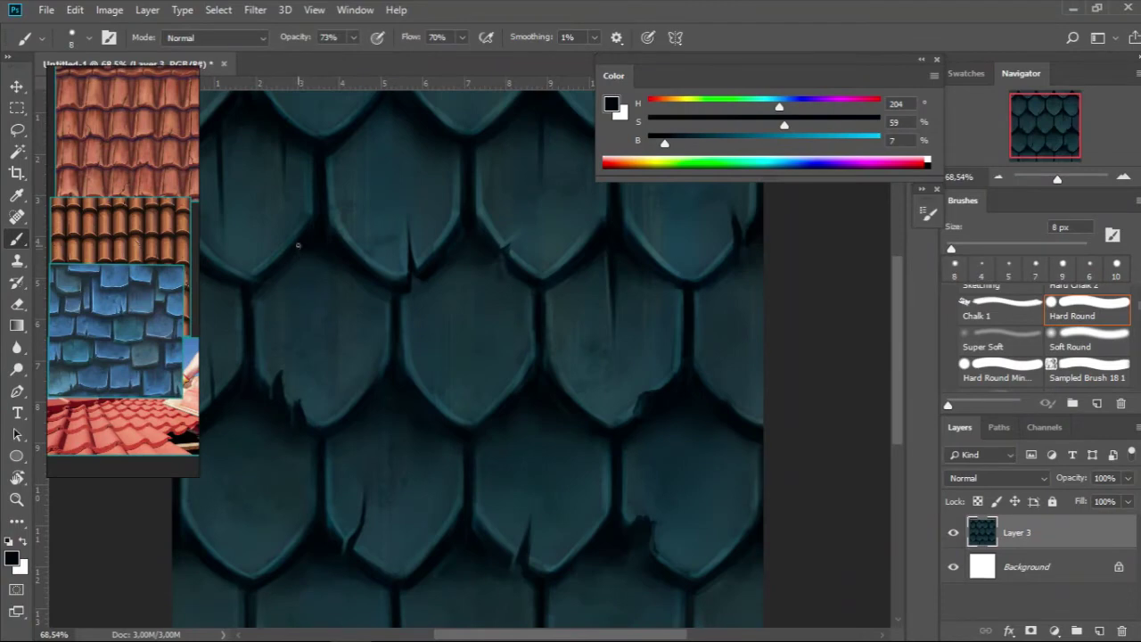
pyautogui.press('[')
pyautogui.press('[')
pyautogui.keyDown('alt'); pyautogui.click(281, 294); pyautogui.keyUp('alt')
pyautogui.press('[')
pyautogui.press('[')
pyautogui.keyDown('alt'); pyautogui.click(283, 303); pyautogui.keyUp('alt')
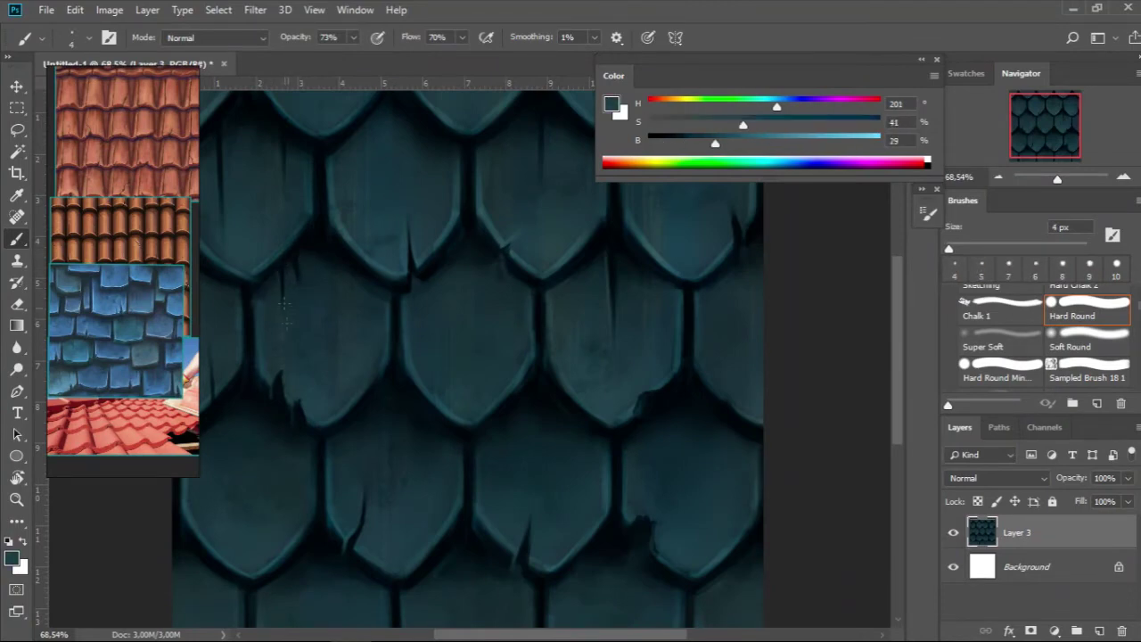
pyautogui.scroll(-3, 295, 268)
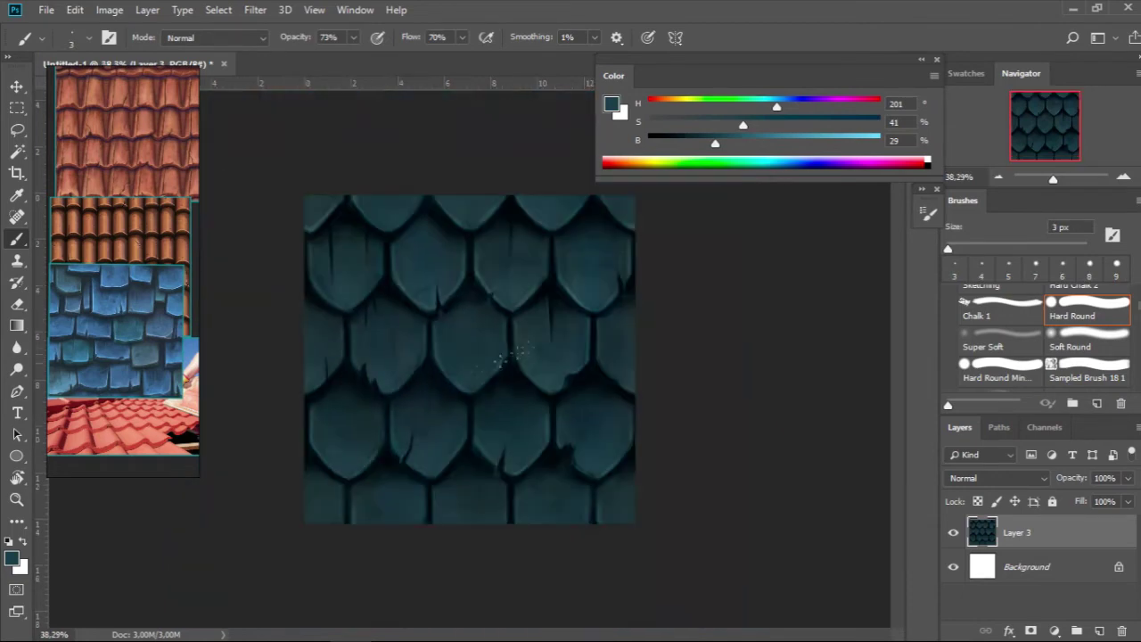
pyautogui.scroll(-2, 484, 357)
pyautogui.scroll(4, 428, 311)
# Step: Sample gap and shingle colours, then dab a dark round hole on a shingle
pyautogui.keyDown('alt'); pyautogui.click(385, 395); pyautogui.keyUp('alt')
pyautogui.press(']')
pyautogui.press(']')
pyautogui.press(']')
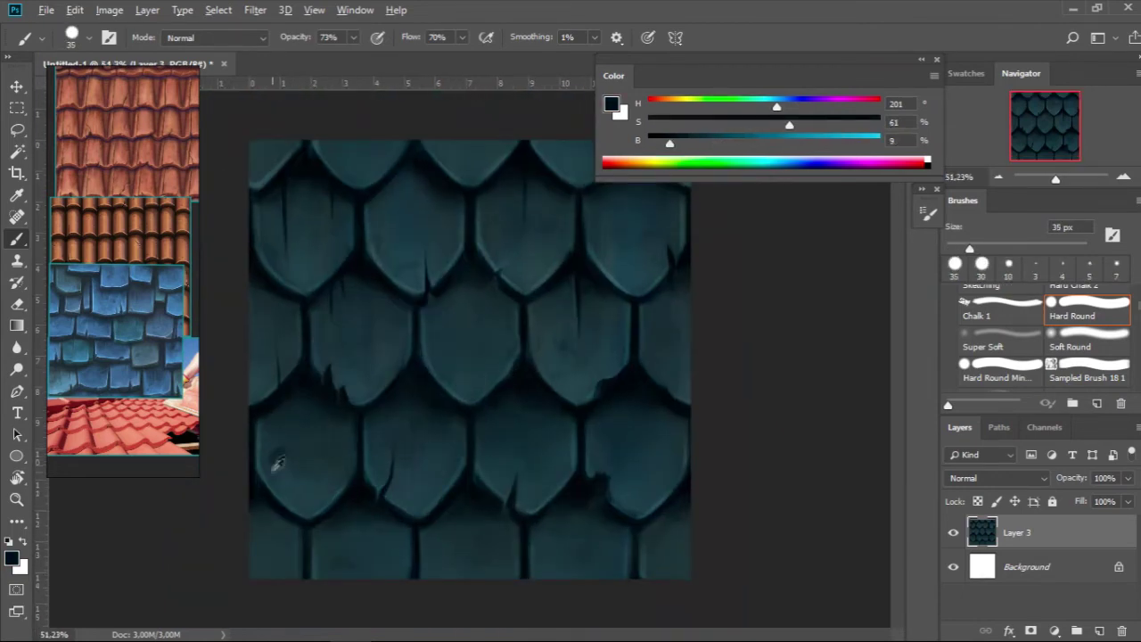
pyautogui.keyDown('alt'); pyautogui.click(274, 456); pyautogui.keyUp('alt')
pyautogui.press('[')
pyautogui.press('[')
pyautogui.press('[')
pyautogui.press(']')
pyautogui.keyDown('alt'); pyautogui.click(268, 399); pyautogui.keyUp('alt')
pyautogui.press(']')
pyautogui.keyDown('alt'); pyautogui.click(294, 464); pyautogui.keyUp('alt')
pyautogui.scroll(-1, 300, 475)
pyautogui.keyDown('alt'); pyautogui.click(312, 428); pyautogui.keyUp('alt')
pyautogui.press(']')
pyautogui.press(']')
pyautogui.press(']')
pyautogui.click(590, 282)
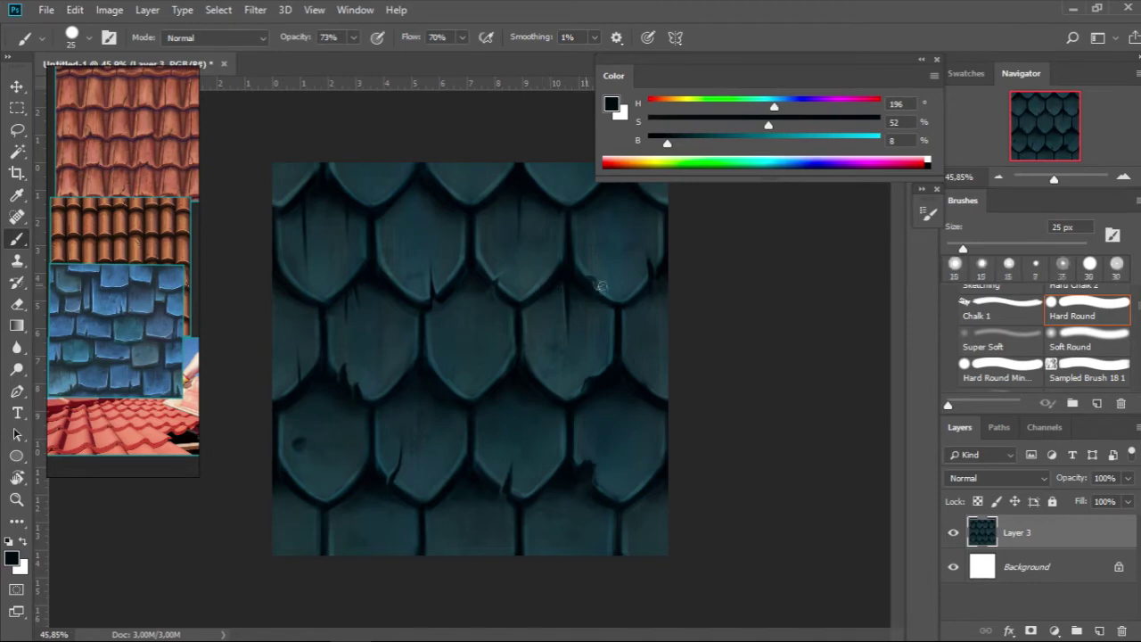
# Step: Dab a second dark round hole on the same shingle with a smaller brush
pyautogui.keyDown('alt'); pyautogui.click(586, 273); pyautogui.keyUp('alt')
pyautogui.press('[')
pyautogui.press('[')
pyautogui.press('[')
pyautogui.keyDown('alt'); pyautogui.click(590, 283); pyautogui.keyUp('alt')
pyautogui.scroll(-1, 535, 292)
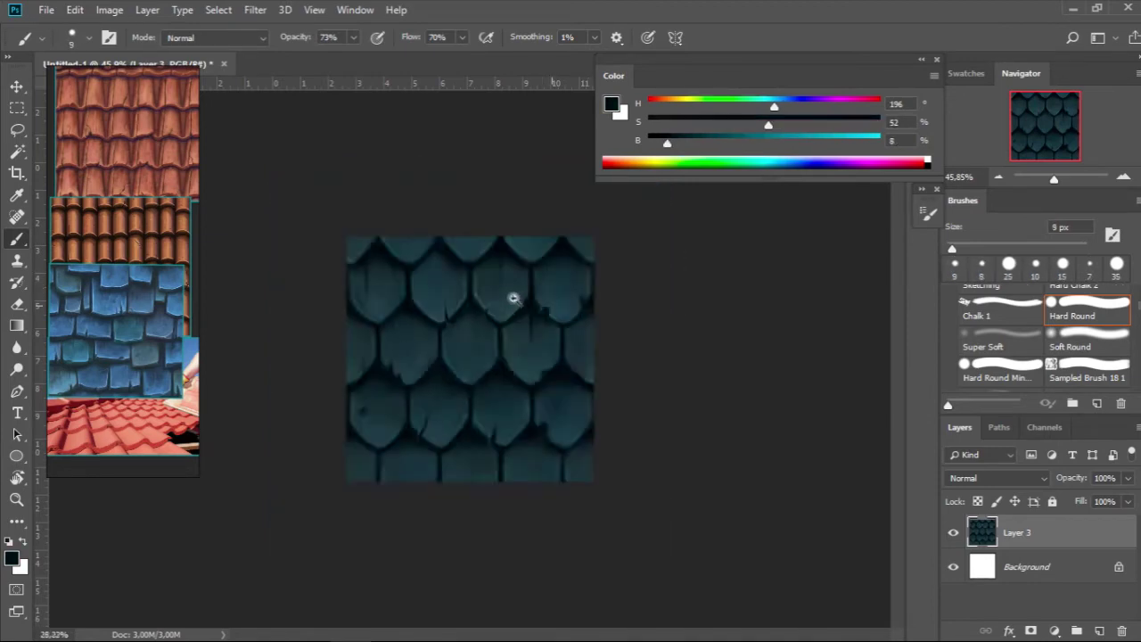
pyautogui.press(']')
pyautogui.press(']')
pyautogui.press(']')
# Step: Sample near-black and dark teal, then paint a small dark chip on a central shingle
pyautogui.press(']')
pyautogui.press(']')
pyautogui.click(412, 222)
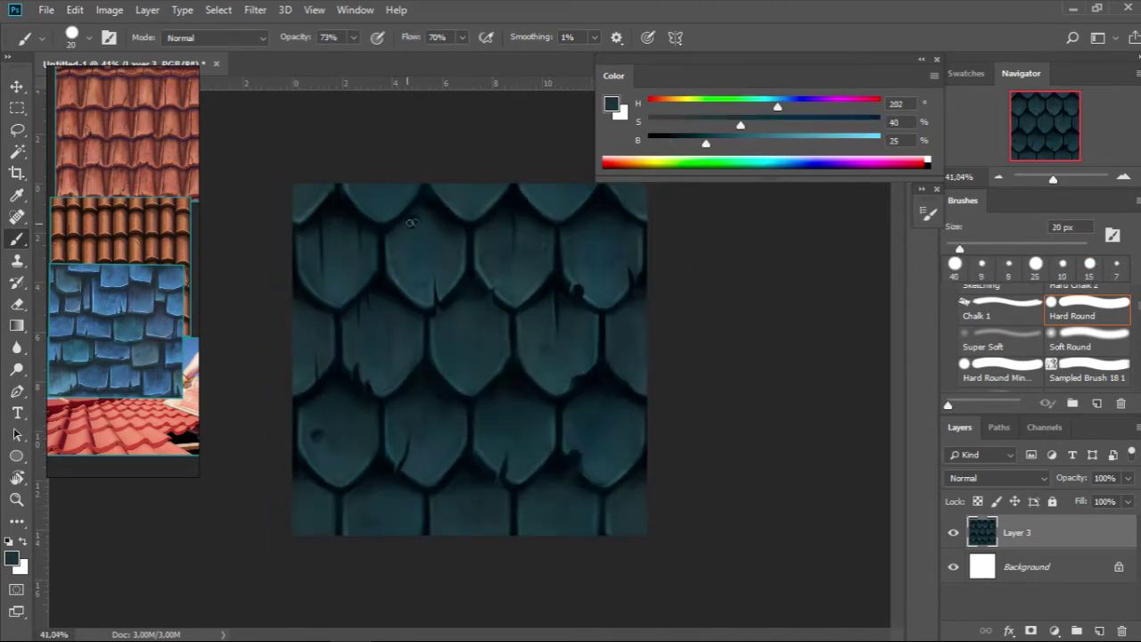
pyautogui.press('[')
pyautogui.press('[')
pyautogui.press('[')
pyautogui.scroll(1, 433, 308)
pyautogui.keyDown('alt'); pyautogui.click(445, 380); pyautogui.keyUp('alt')
# Step: Resample near-black from the gaps around the new chip, shrinking the brush
pyautogui.press(']')
pyautogui.press(']')
pyautogui.press(']')
pyautogui.press('[')
pyautogui.moveTo(444, 380); pyautogui.dragTo(436, 372)
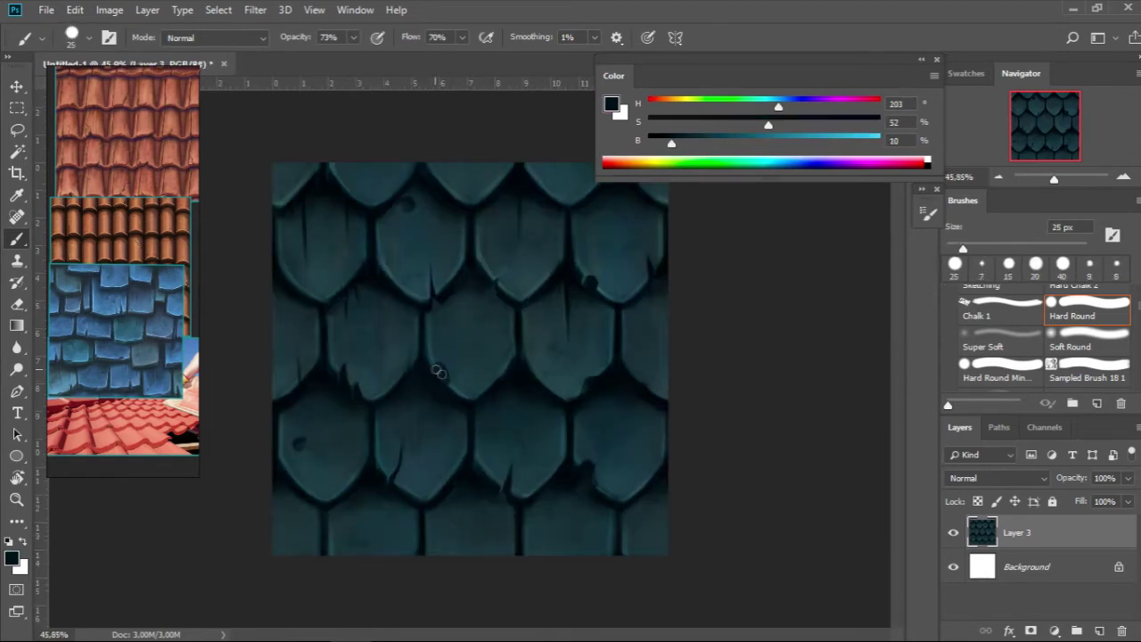
pyautogui.keyDown('alt'); pyautogui.click(436, 372); pyautogui.keyUp('alt')
pyautogui.press(']')
pyautogui.press(']')
pyautogui.press(']')
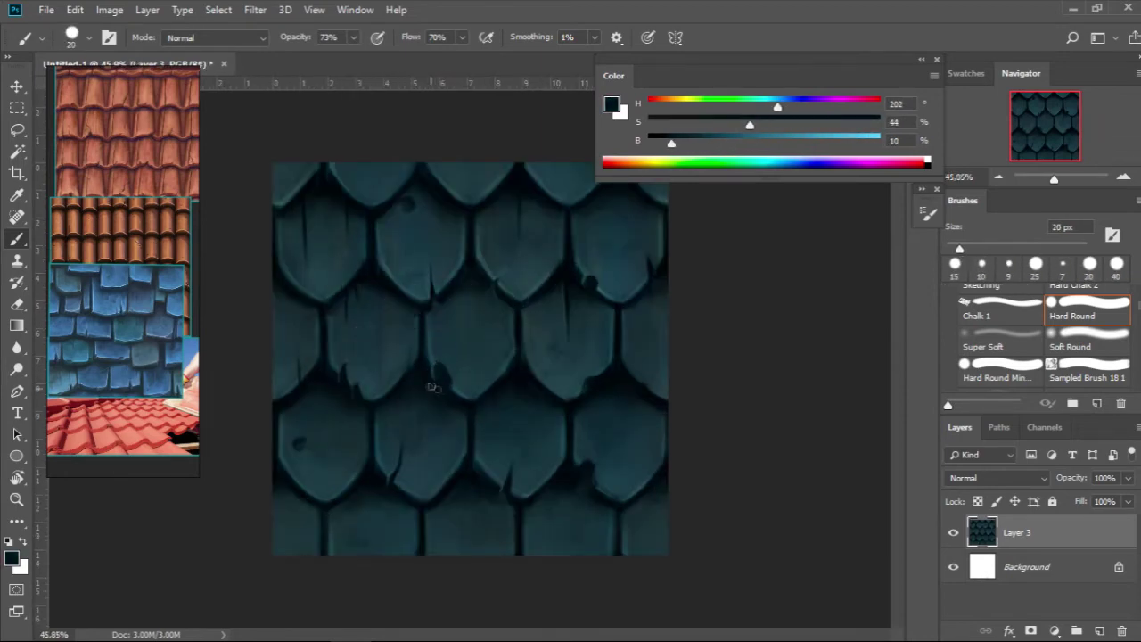
pyautogui.keyDown('alt'); pyautogui.click(455, 406); pyautogui.keyUp('alt')
pyautogui.press('[')
pyautogui.press('[')
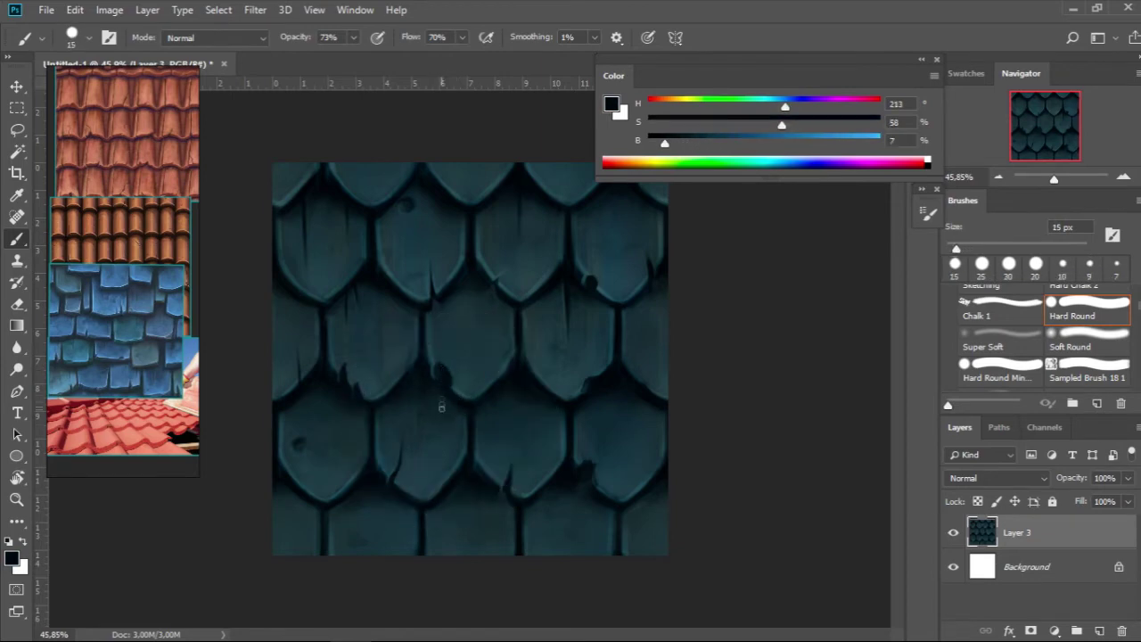
pyautogui.scroll(-10, 401, 401)
pyautogui.scroll(8, 347, 395)
pyautogui.keyDown('alt'); pyautogui.click(441, 365); pyautogui.keyUp('alt')
pyautogui.press('[')
pyautogui.press('[')
pyautogui.press('[')
# Step: Sample teal colours from the upper-right shingles with a slightly smaller brush
pyautogui.keyDown('alt'); pyautogui.click(530, 299); pyautogui.keyUp('alt')
pyautogui.scroll(3, 469, 294)
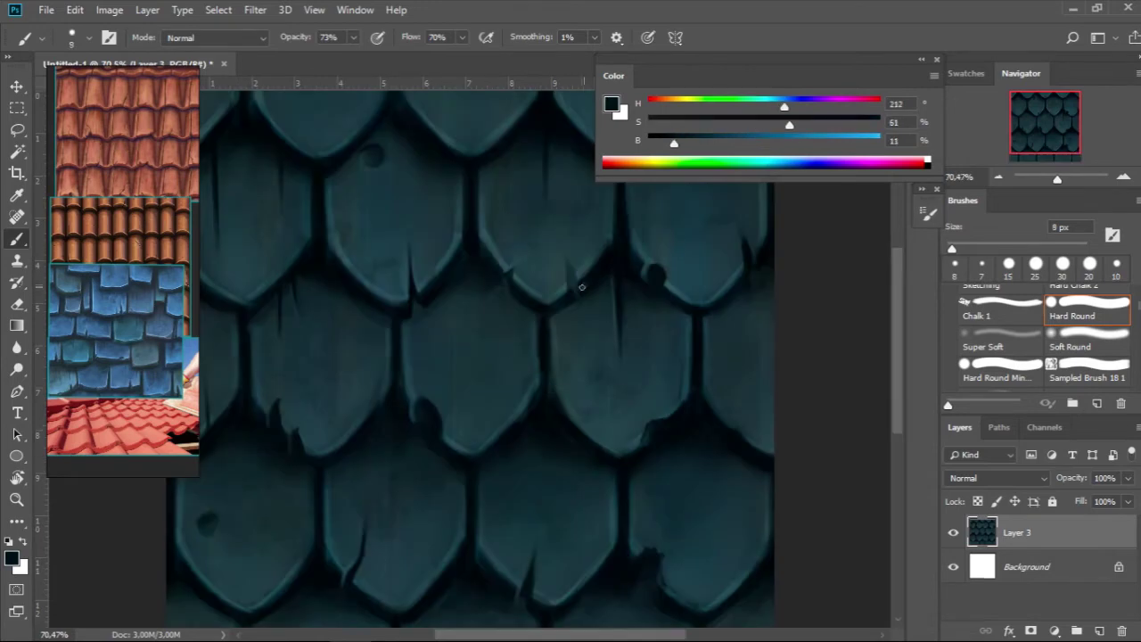
pyautogui.keyDown('alt'); pyautogui.click(584, 270); pyautogui.keyUp('alt')
pyautogui.press('[')
pyautogui.keyDown('alt'); pyautogui.click(579, 298); pyautogui.keyUp('alt')
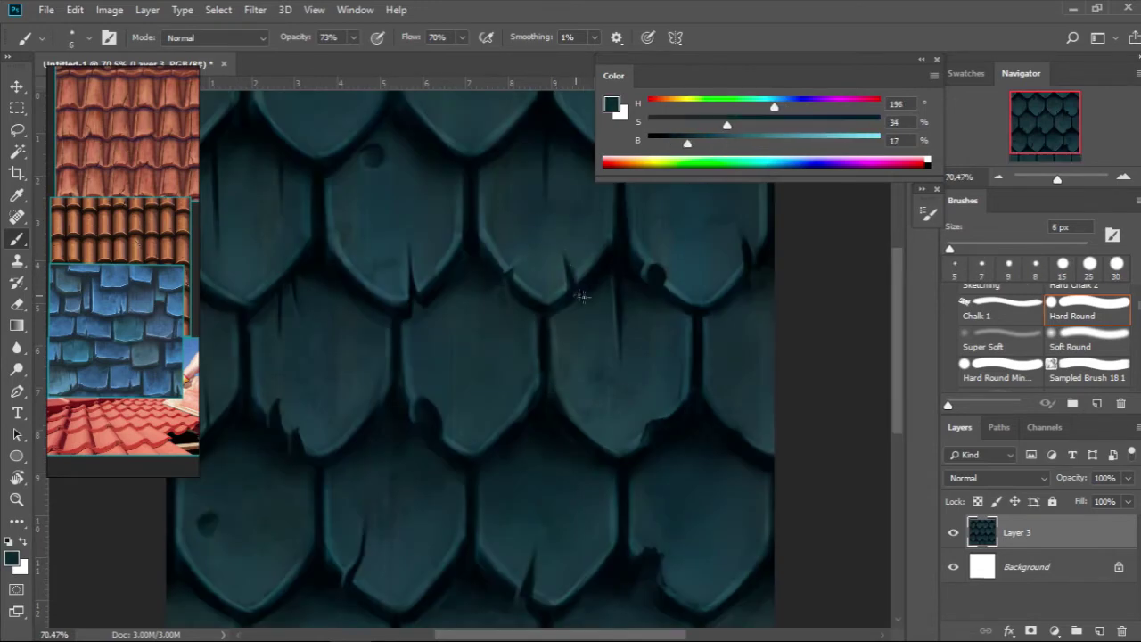
pyautogui.scroll(-6, 484, 336)
pyautogui.scroll(-1, 473, 344)
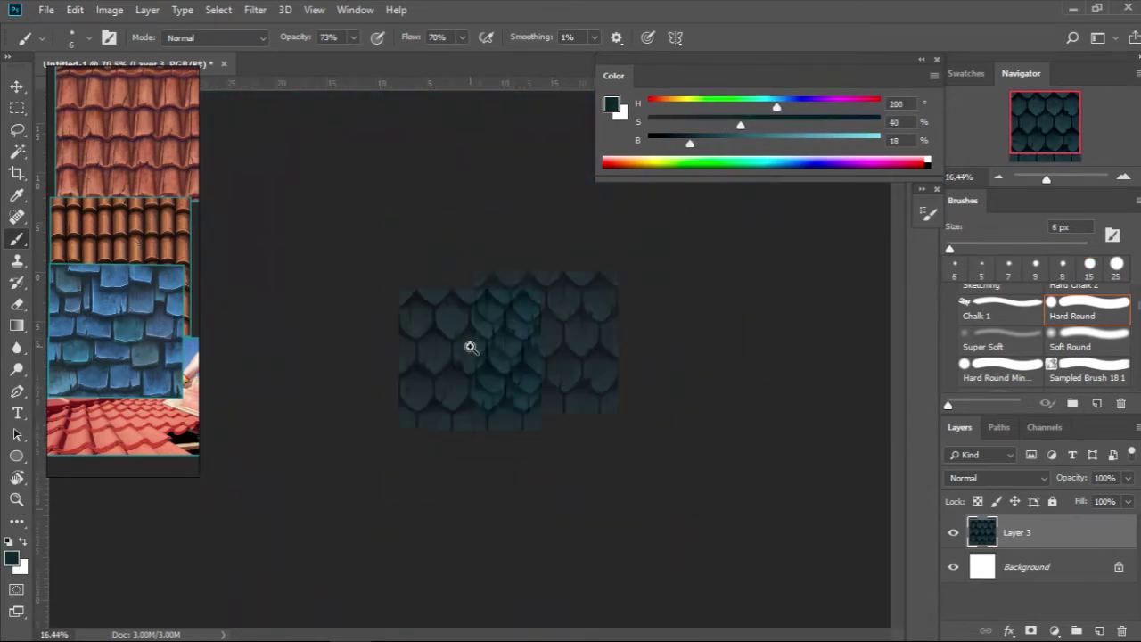
# Step: Reapply the Offset filter with Ctrl+F to shift the tile and check its seams
pyautogui.click(255, 10)
pyautogui.click(267, 29)
pyautogui.scroll(4, 470, 356)
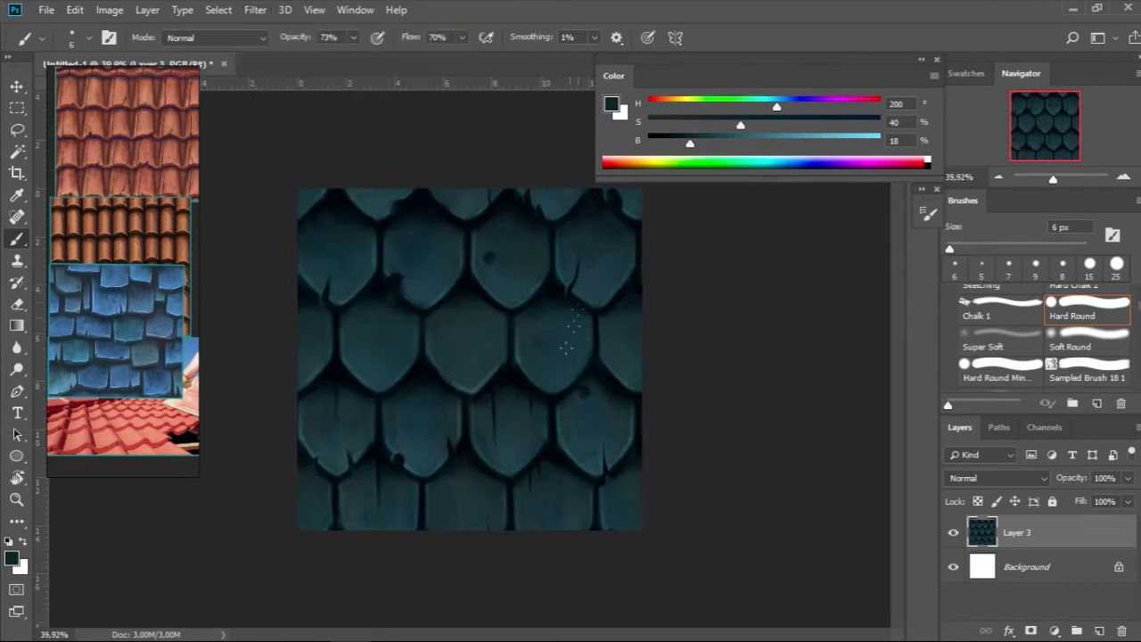
pyautogui.hotkey('ctrl', 'f')
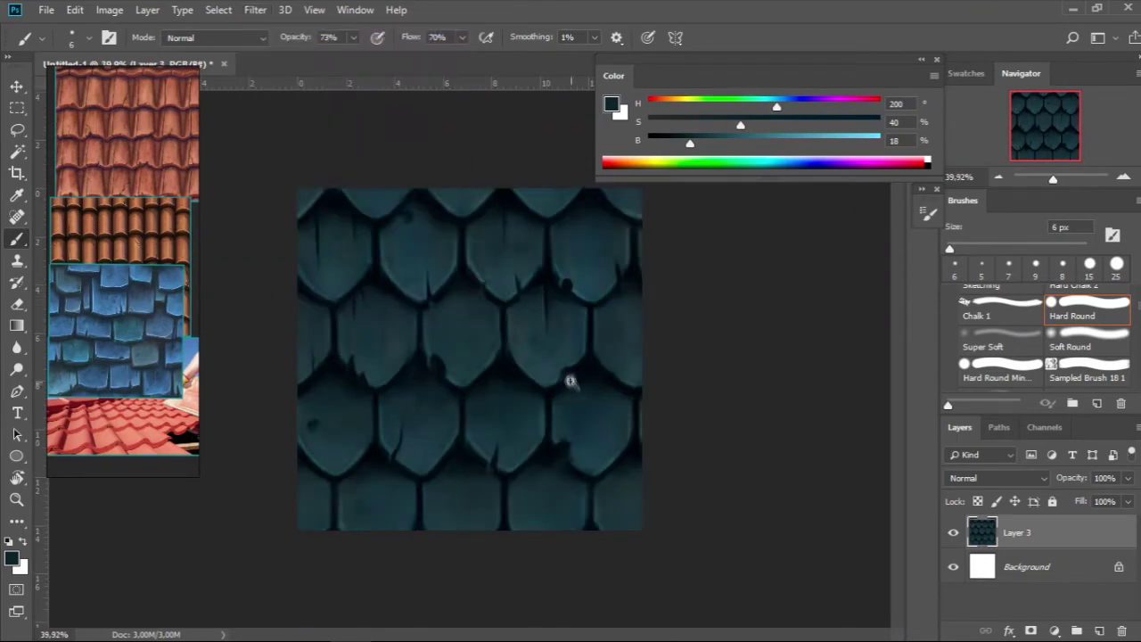
pyautogui.scroll(-2, 705, 392)
# Step: Add a new layer (Layer 4) set to Screen blending
pyautogui.click(1098, 630)
pyautogui.click(998, 478)
pyautogui.click(991, 196)
pyautogui.scroll(2, 499, 356)
# Step: Sample a shingle colour for highlights and shrink the brush for fine strokes
pyautogui.keyDown('alt'); pyautogui.click(477, 371); pyautogui.keyUp('alt')
pyautogui.scroll(2, 473, 348)
pyautogui.keyDown('alt'); pyautogui.click(379, 359); pyautogui.keyUp('alt')
pyautogui.press('[')
pyautogui.press('[')
pyautogui.press('[')
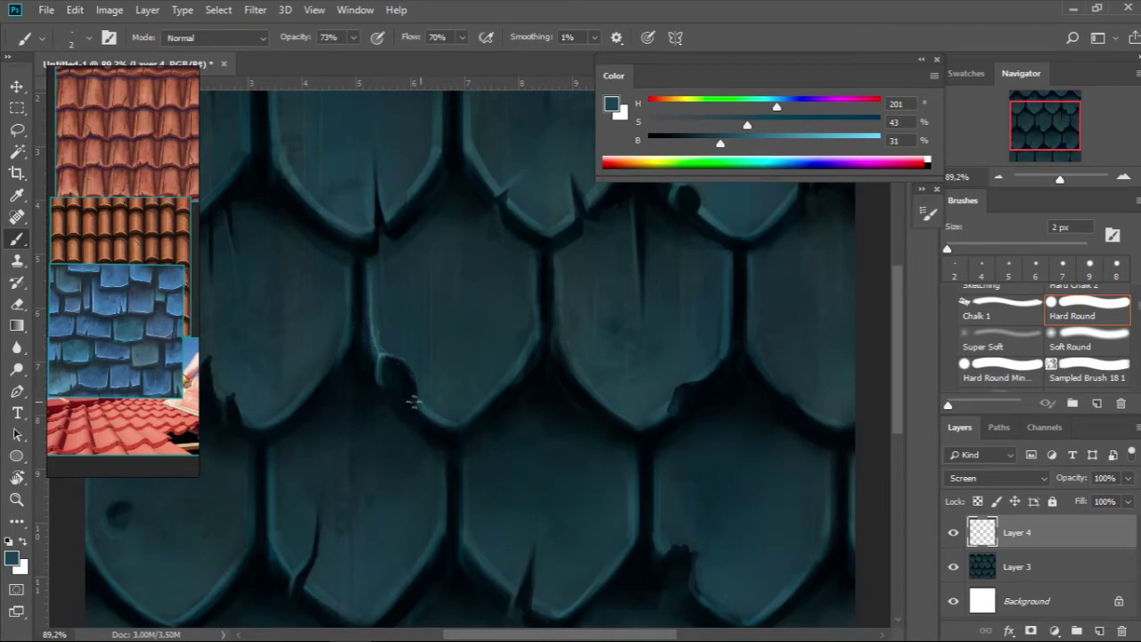
# Step: Paint a light highlight along a shingle's lower edge, then undo and shrink the brush
pyautogui.moveTo(425, 406); pyautogui.dragTo(455, 427)
pyautogui.press(']')
pyautogui.press(']')
pyautogui.scroll(-5, 395, 377)
pyautogui.scroll(4, 437, 381)
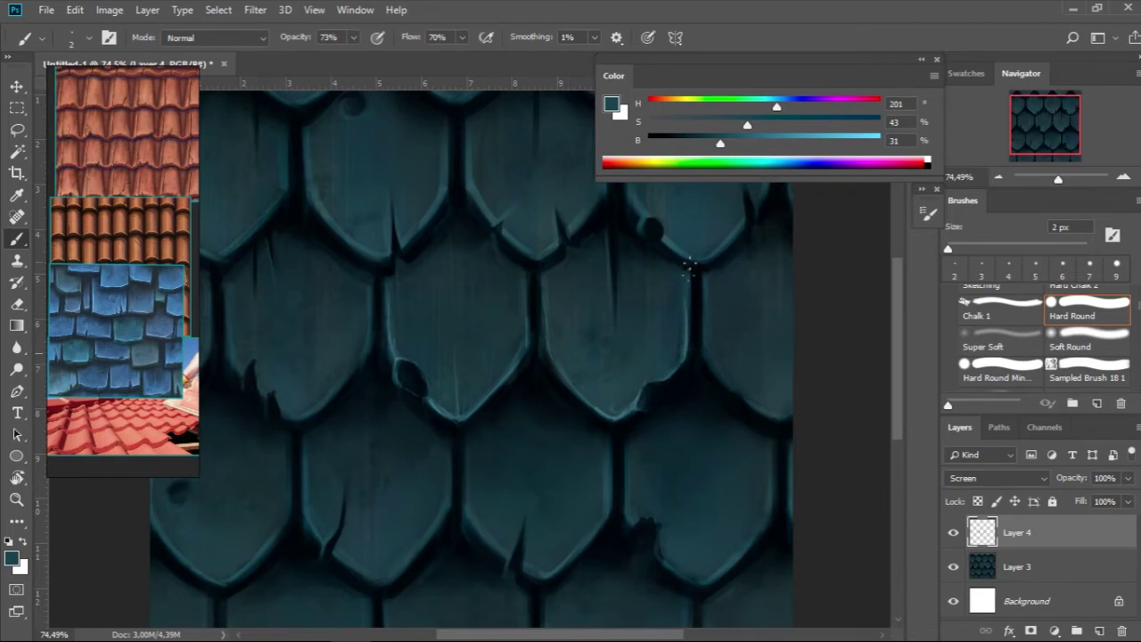
pyautogui.scroll(-5, 566, 375)
pyautogui.scroll(4, 577, 355)
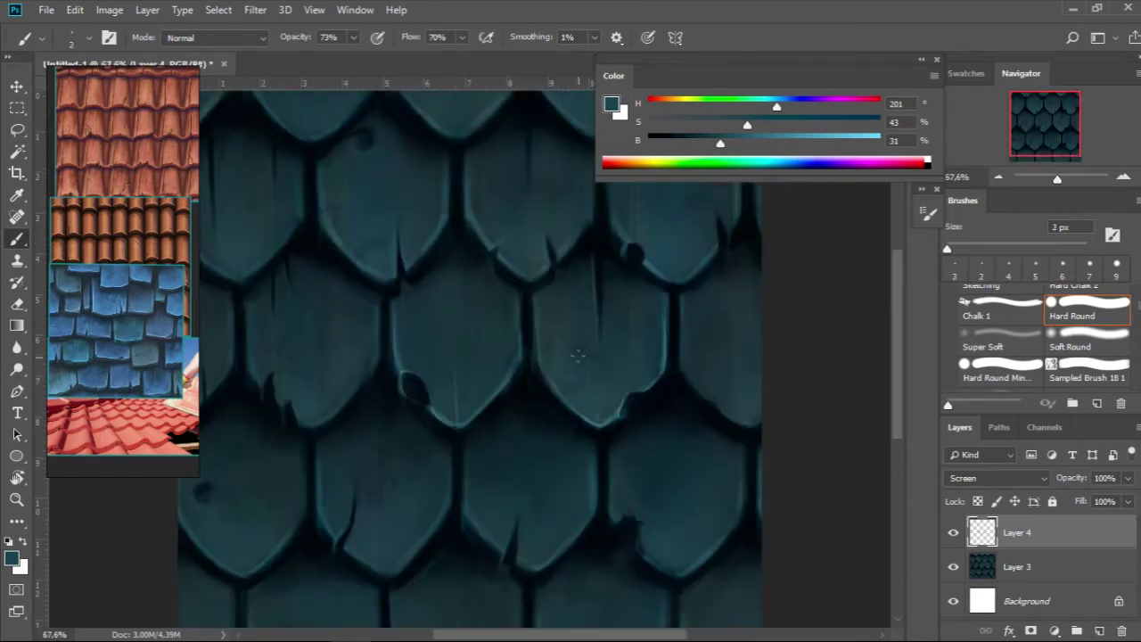
pyautogui.hotkey('ctrl', 'z')
pyautogui.press('[')
pyautogui.press('[')
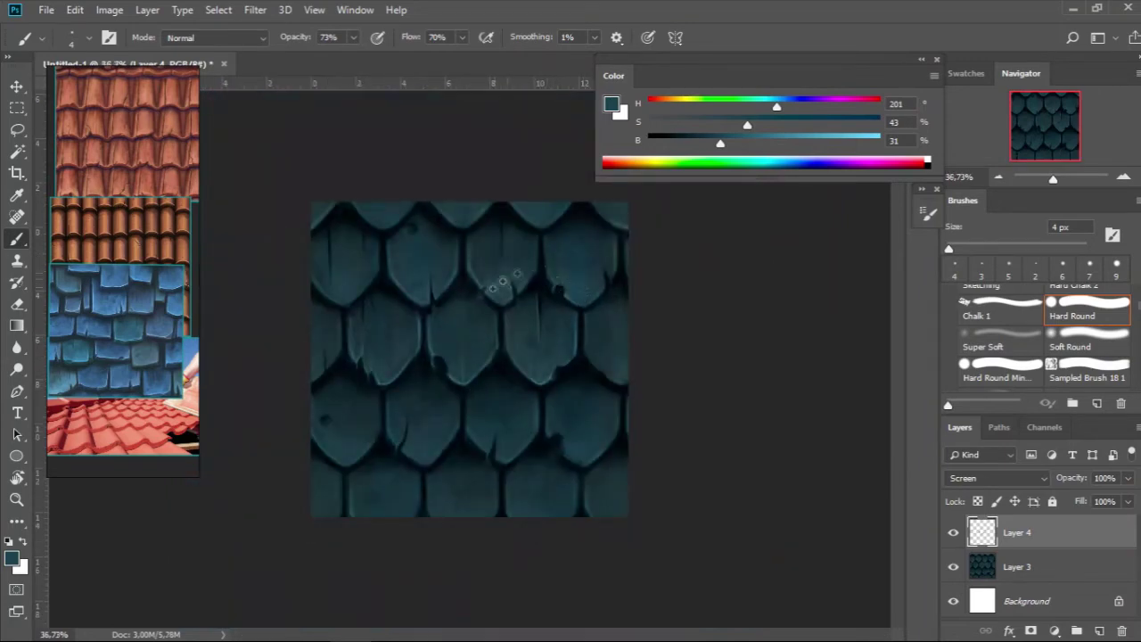
# Step: Paint faint highlight strokes along the upper-right shingle edges
pyautogui.moveTo(333, 420); pyautogui.dragTo(390, 284)
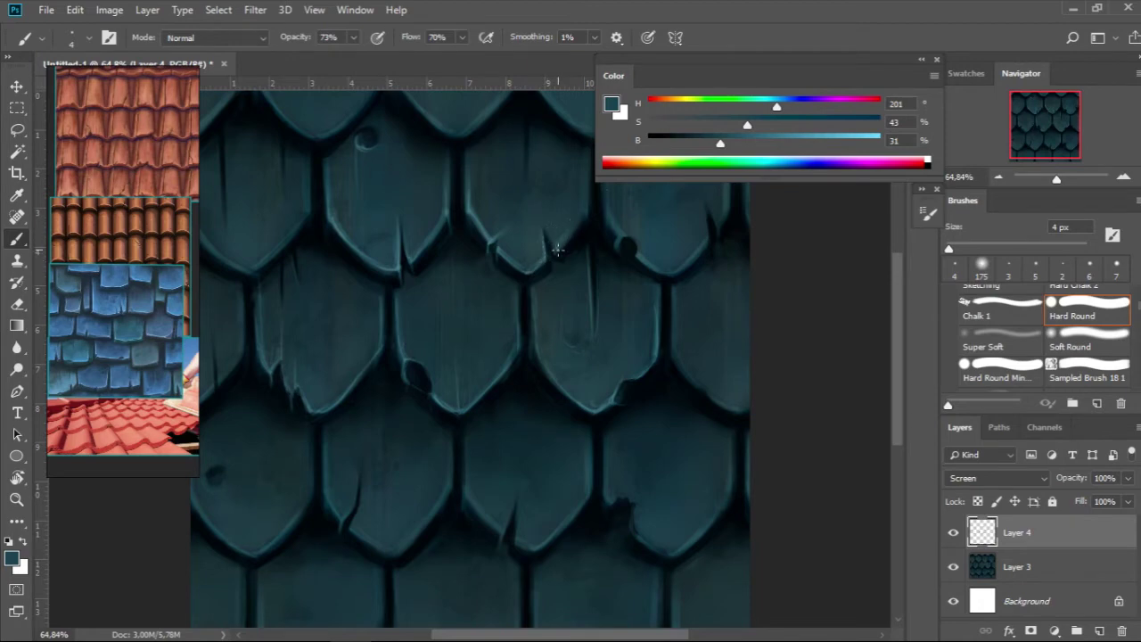
pyautogui.moveTo(566, 258); pyautogui.dragTo(537, 195)
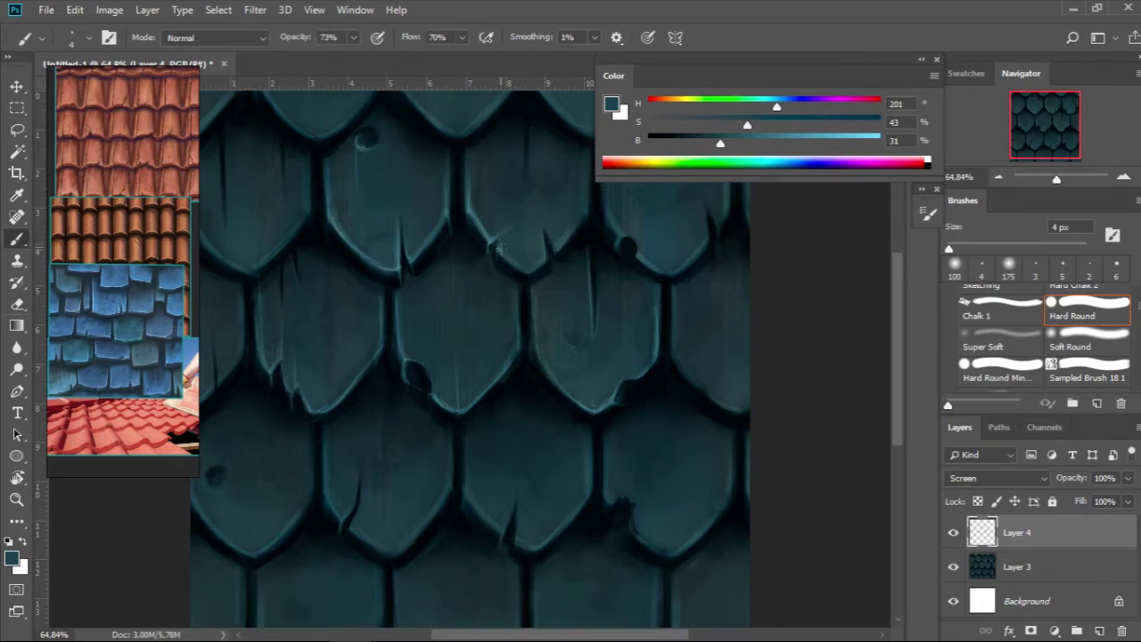
pyautogui.scroll(-3, 530, 261)
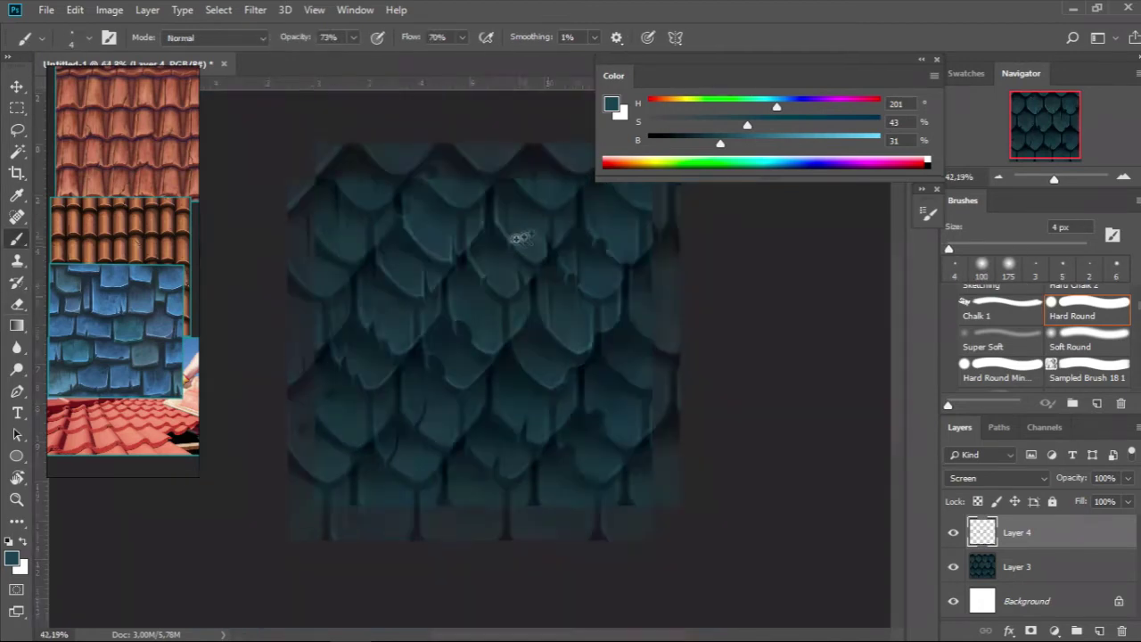
pyautogui.scroll(3, 535, 250)
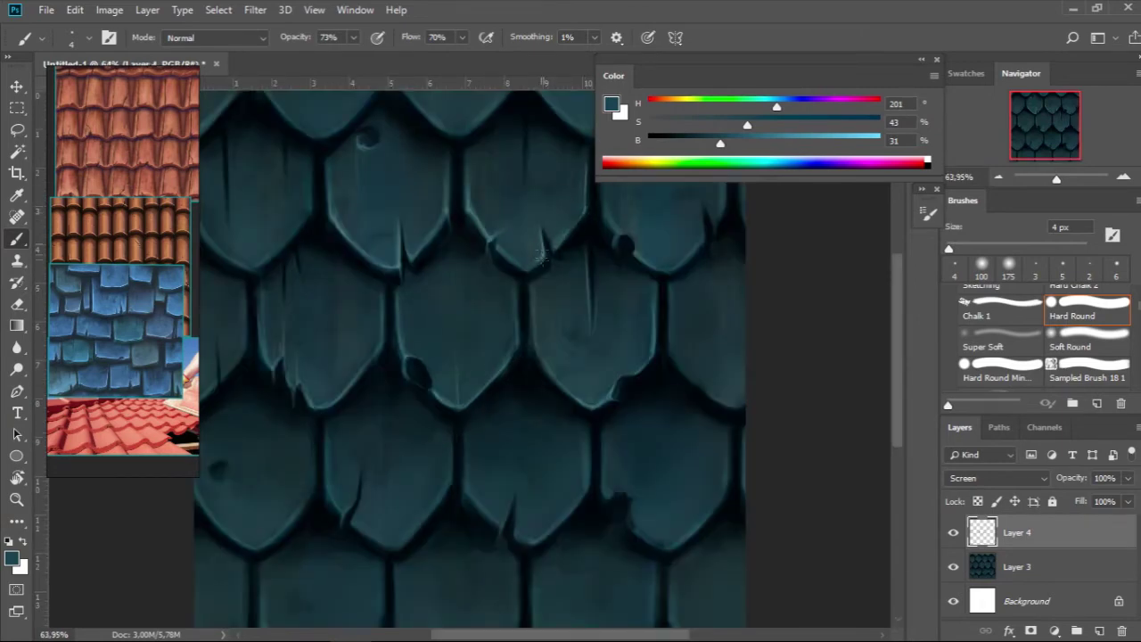
pyautogui.moveTo(525, 260); pyautogui.dragTo(509, 229)
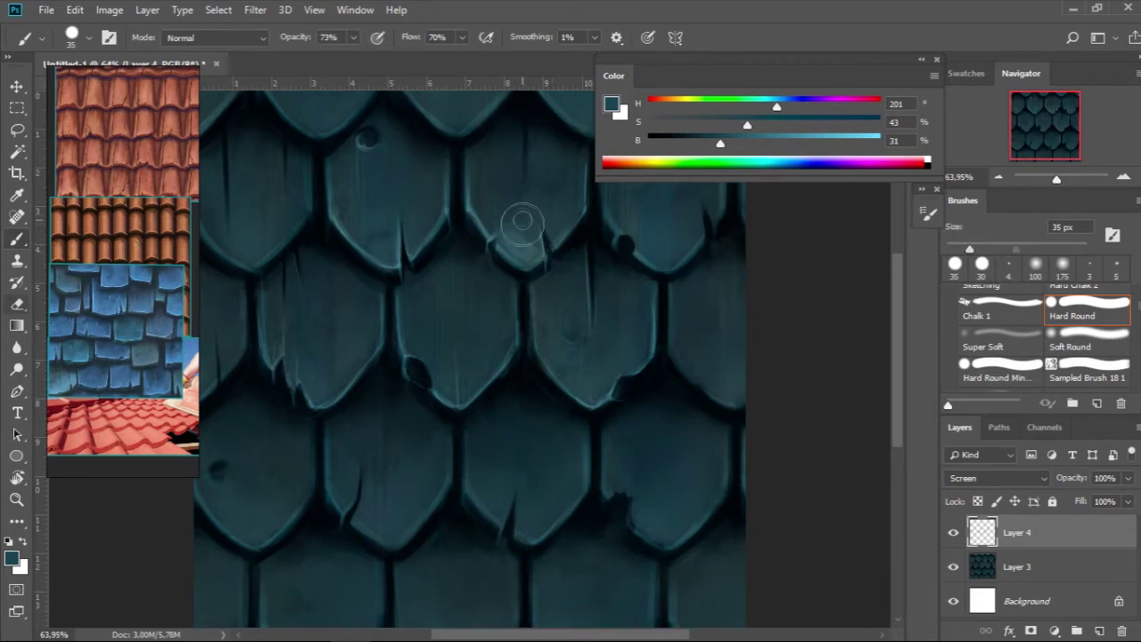
# Step: Paint a fine light vertical scratch on a tile and a small mark on the right tile's lower edge
pyautogui.press('[')
pyautogui.press('[')
pyautogui.press('[')
pyautogui.press('[')
pyautogui.scroll(1, 624, 218)
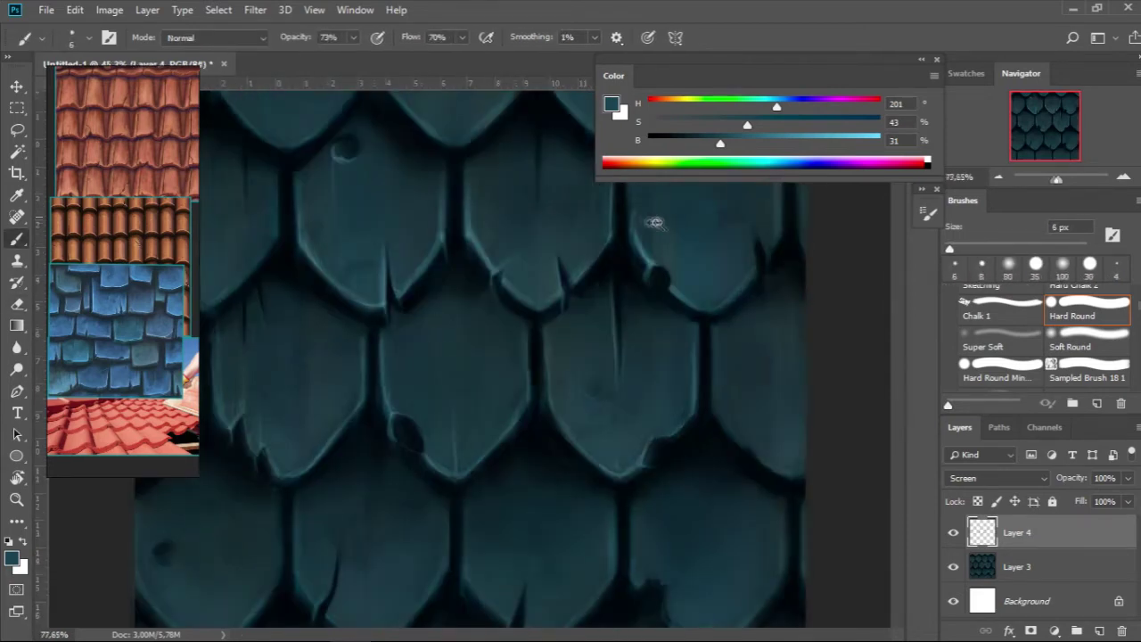
pyautogui.press('[')
pyautogui.press('[')
pyautogui.press('[')
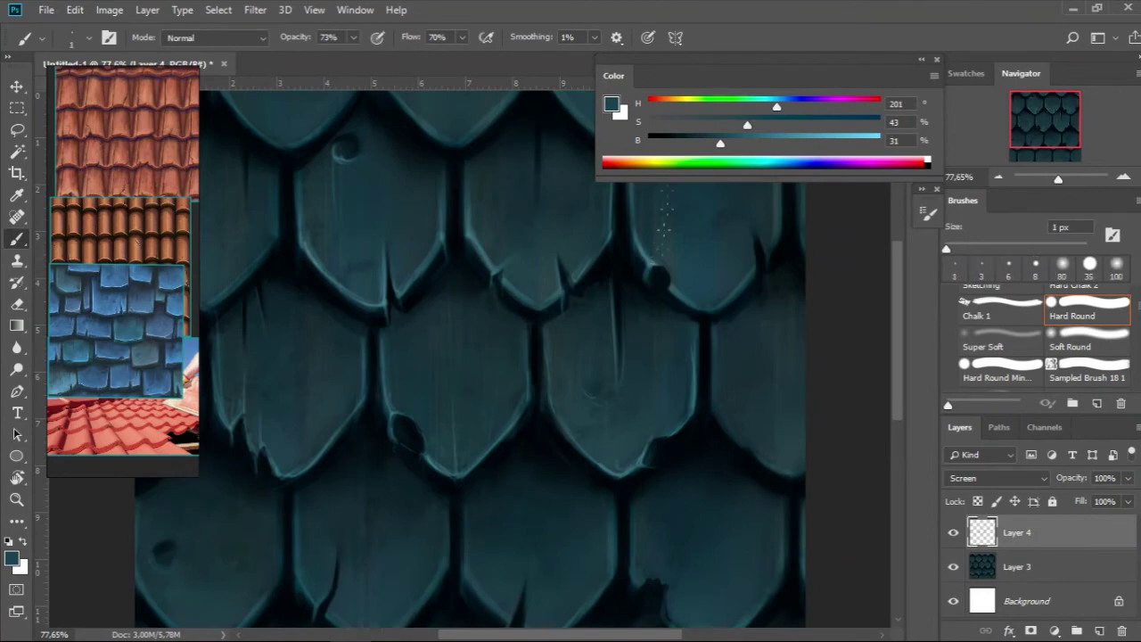
pyautogui.press(']')
pyautogui.moveTo(709, 313)
pyautogui.mouseDown()
pyautogui.moveTo(695, 246)
pyautogui.moveTo(593, 383)
pyautogui.mouseUp()
pyautogui.press('[')
pyautogui.scroll(1, 724, 230)
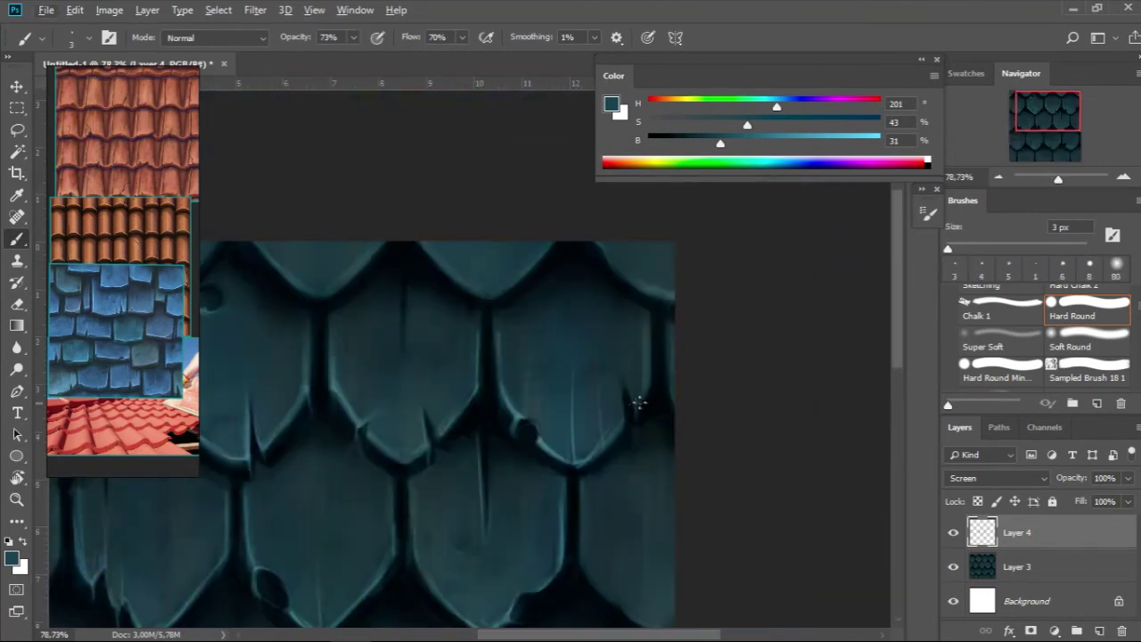
pyautogui.moveTo(647, 370); pyautogui.dragTo(630, 406)
# Step: Paint a thin vertical crack on the upper-left tile, undoing an unwanted dark stroke
pyautogui.scroll(-4, 647, 383)
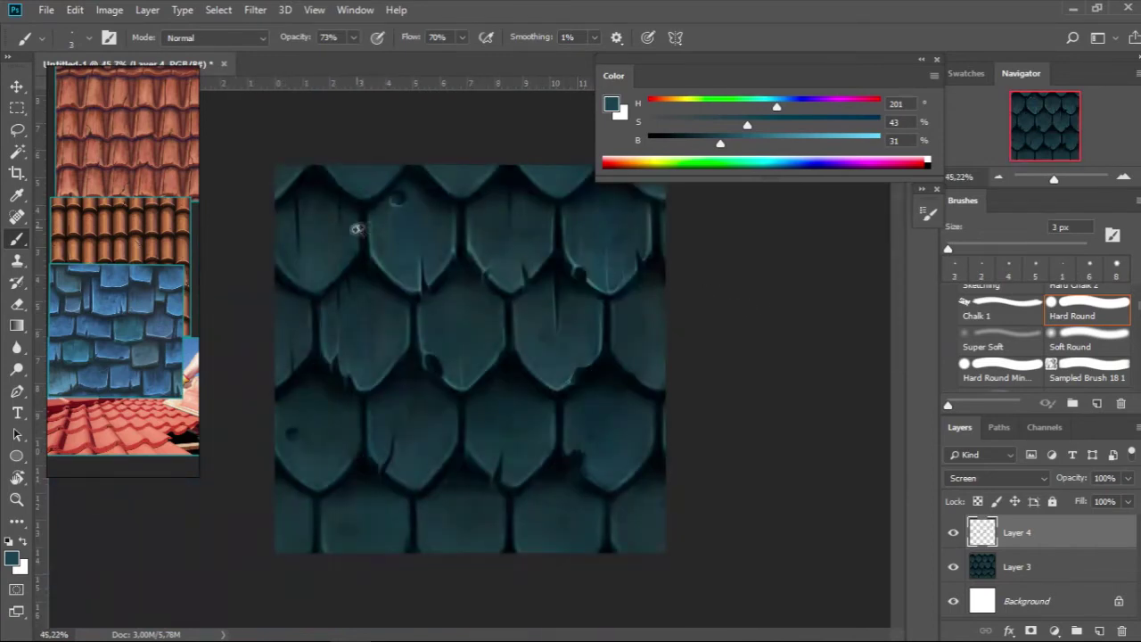
pyautogui.scroll(5, 377, 222)
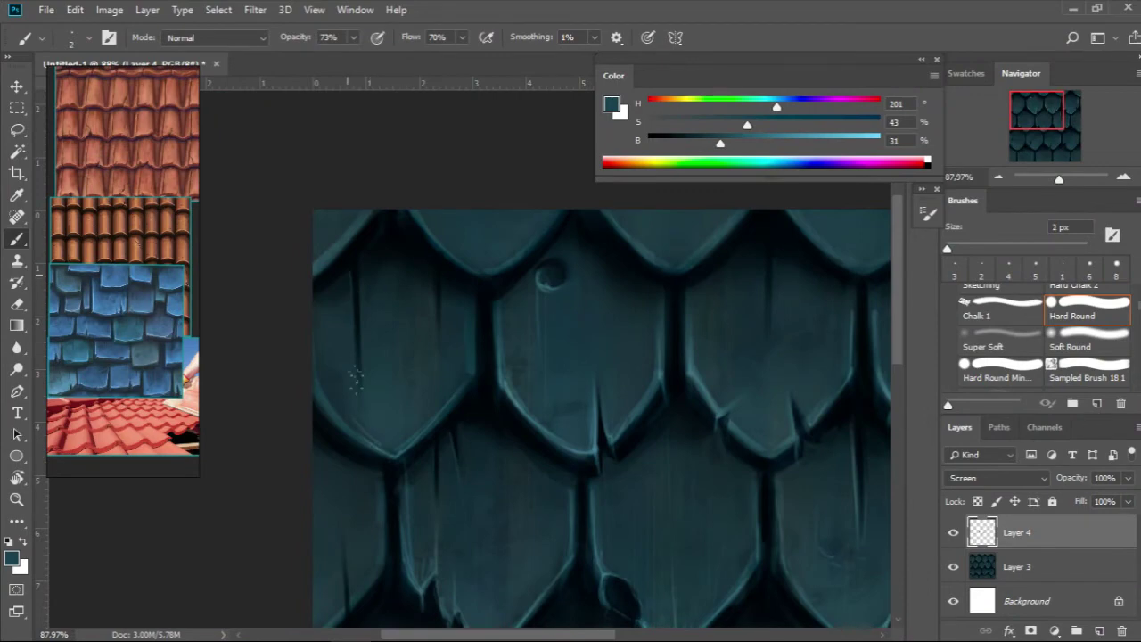
pyautogui.moveTo(353, 272); pyautogui.dragTo(354, 337)
pyautogui.hotkey('ctrl', 'z')
pyautogui.press('[')
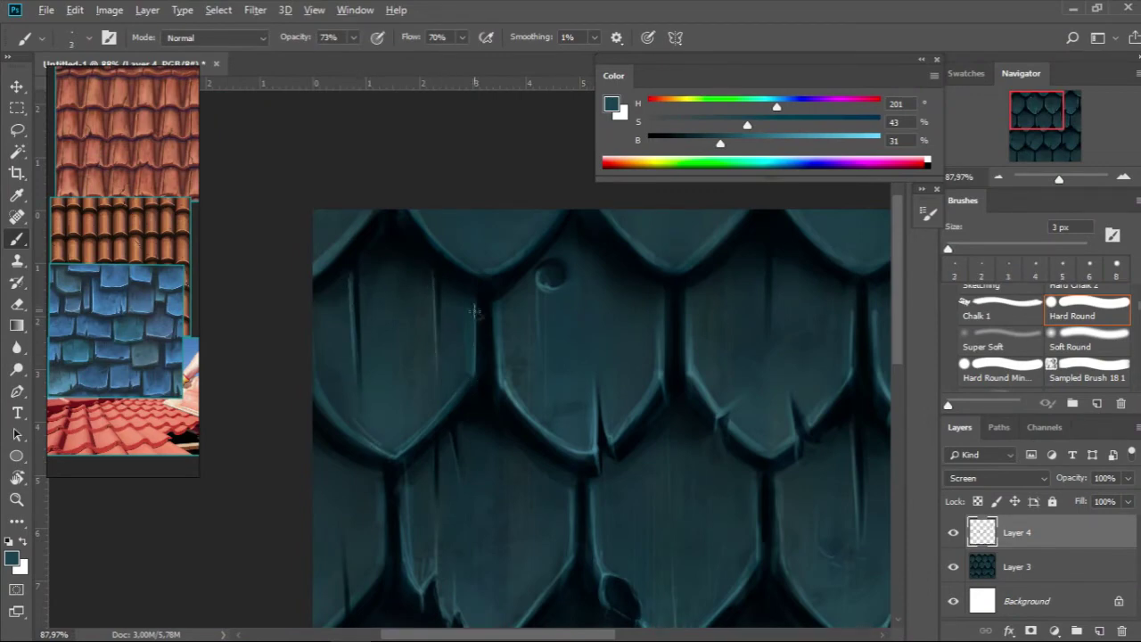
pyautogui.press(']')
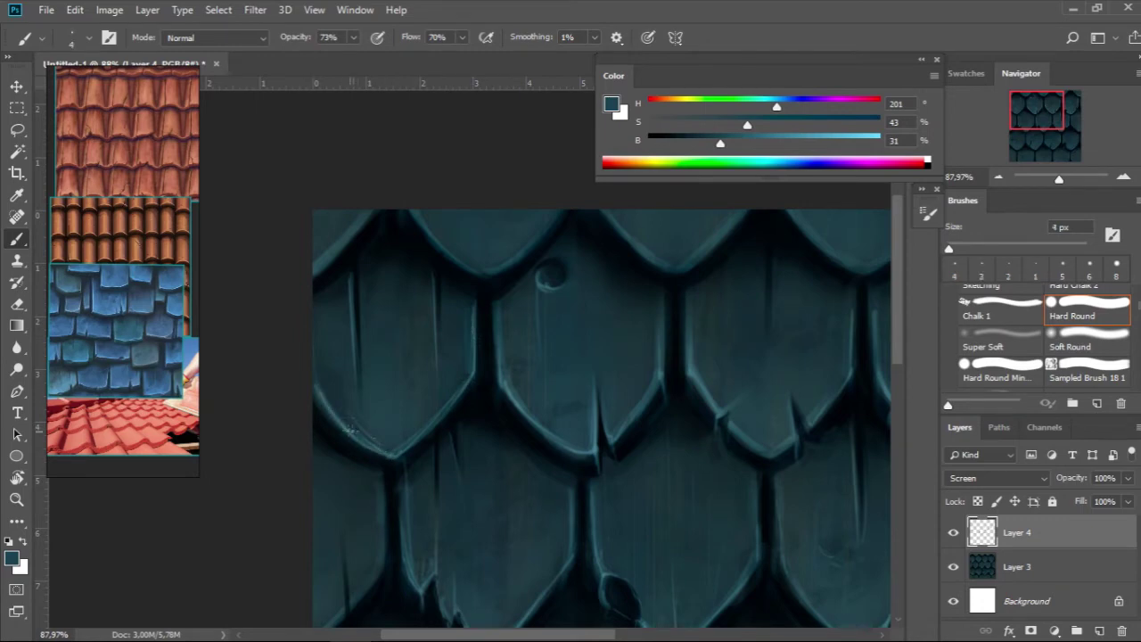
# Step: Paint a small highlight along a tile edge, then reset the brush to 4 px
pyautogui.scroll(-3, 311, 425)
pyautogui.scroll(2, 459, 332)
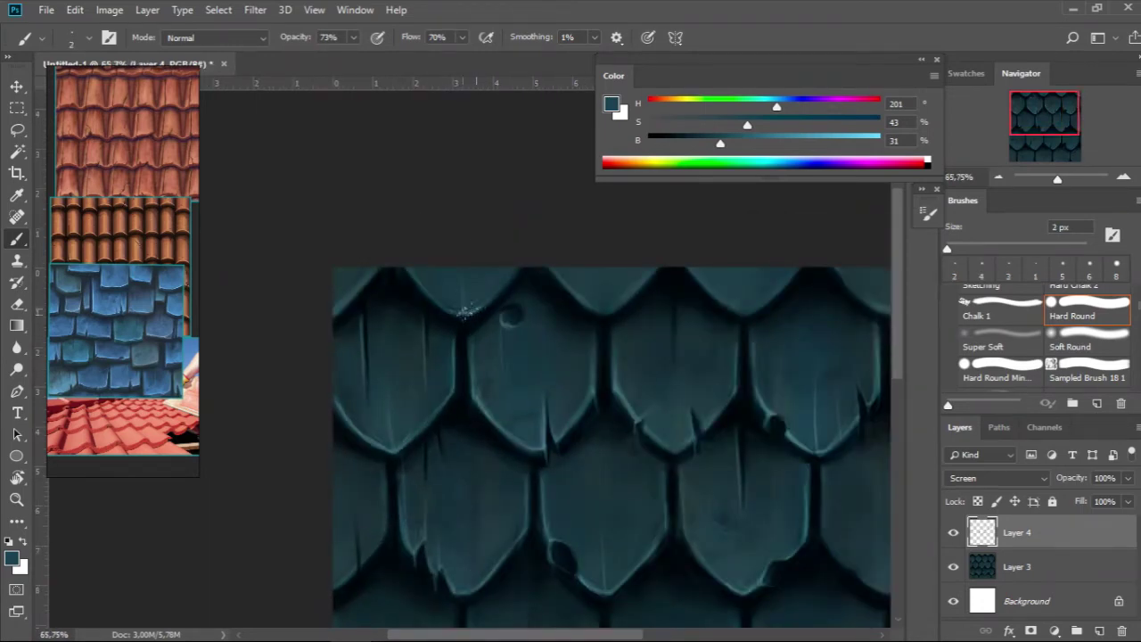
pyautogui.press(']')
pyautogui.press(']')
pyautogui.moveTo(596, 310); pyautogui.dragTo(624, 301)
pyautogui.press('[')
pyautogui.press('[')
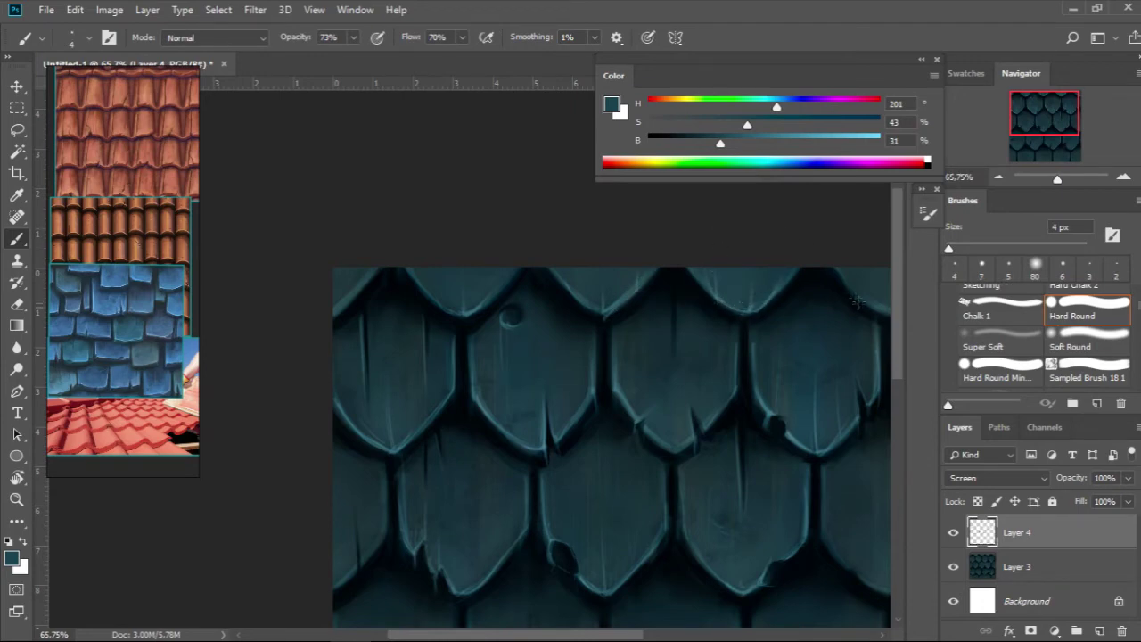
pyautogui.scroll(-3, 571, 357)
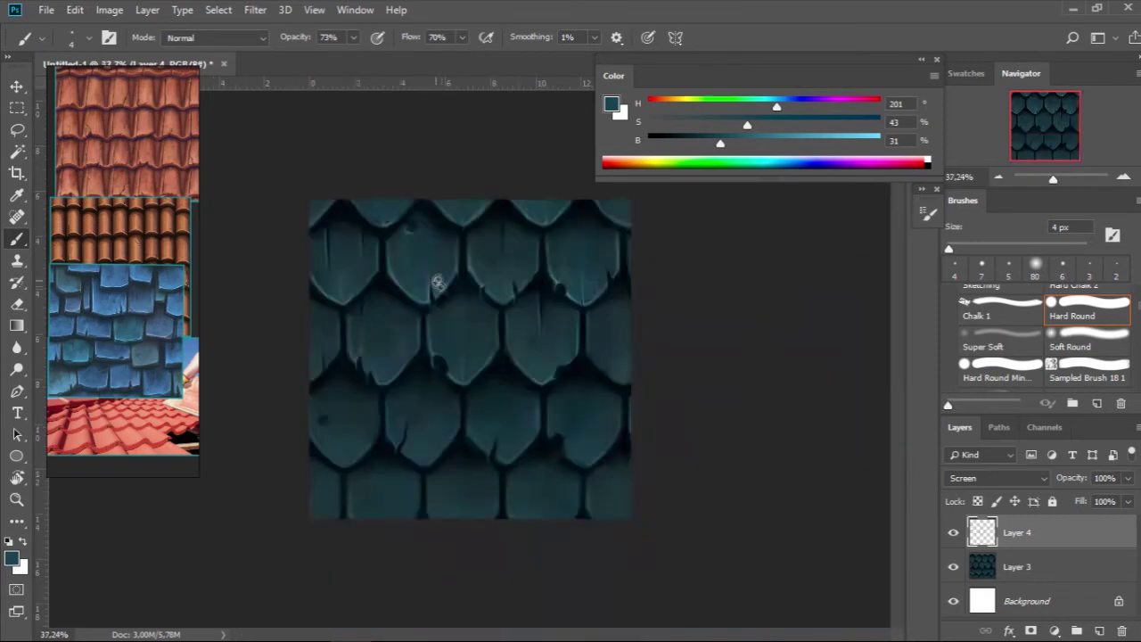
pyautogui.scroll(5, 545, 273)
pyautogui.press('[')
pyautogui.press('[')
pyautogui.press('[')
pyautogui.press(']')
pyautogui.press(']')
pyautogui.press(']')
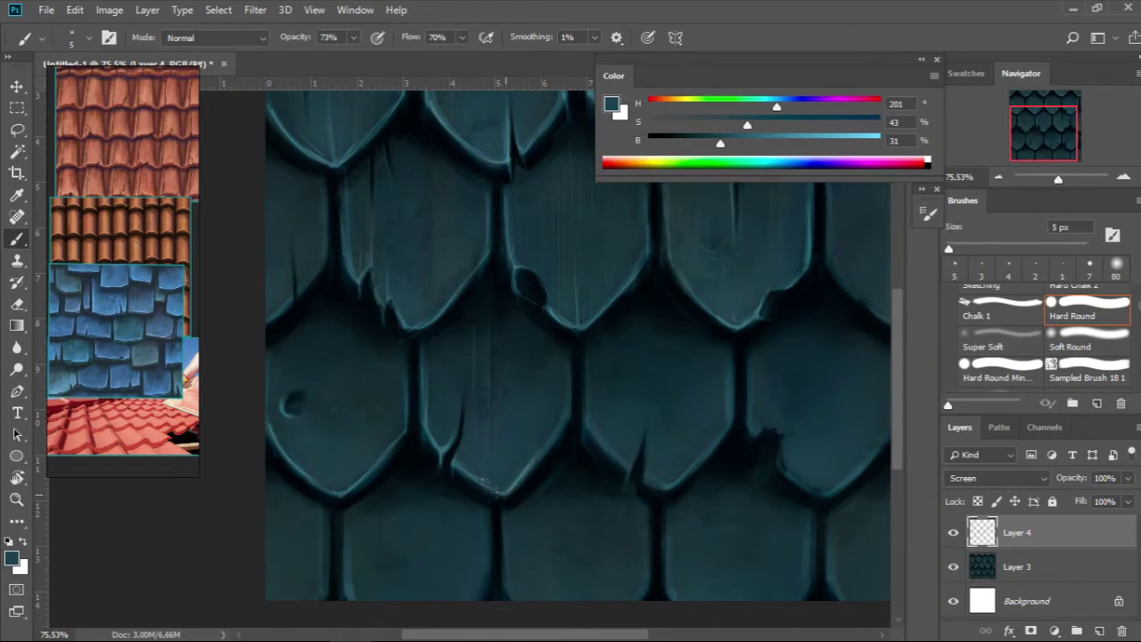
# Step: Zoom in and out to inspect the shingle texture across the whole tile
pyautogui.scroll(-3, 526, 459)
pyautogui.scroll(3, 465, 460)
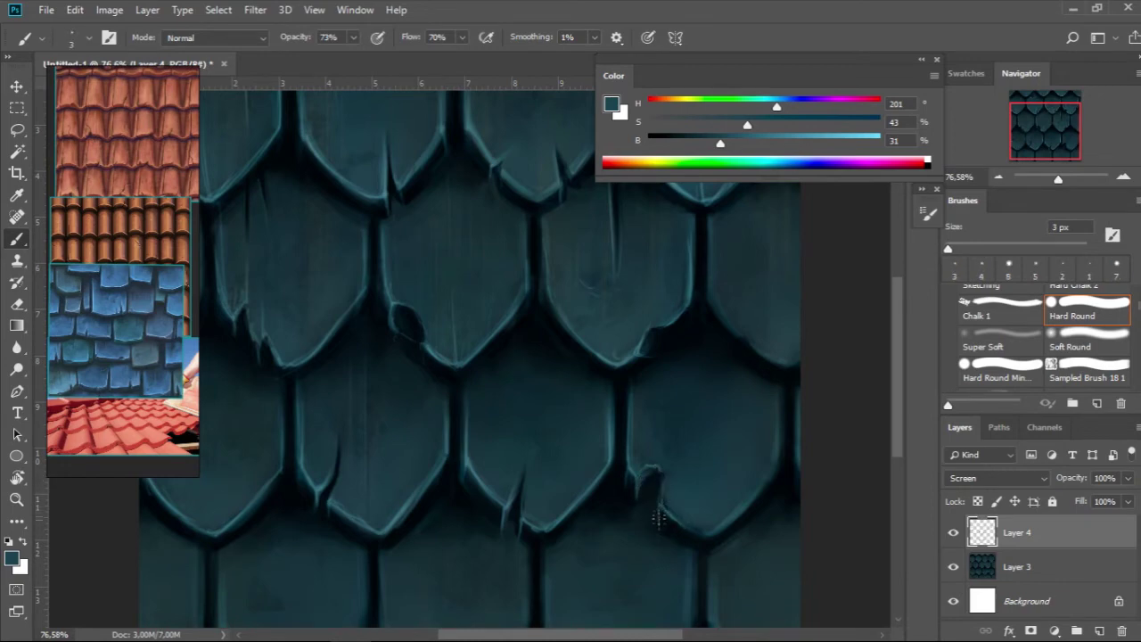
pyautogui.moveTo(659, 517); pyautogui.dragTo(700, 362)
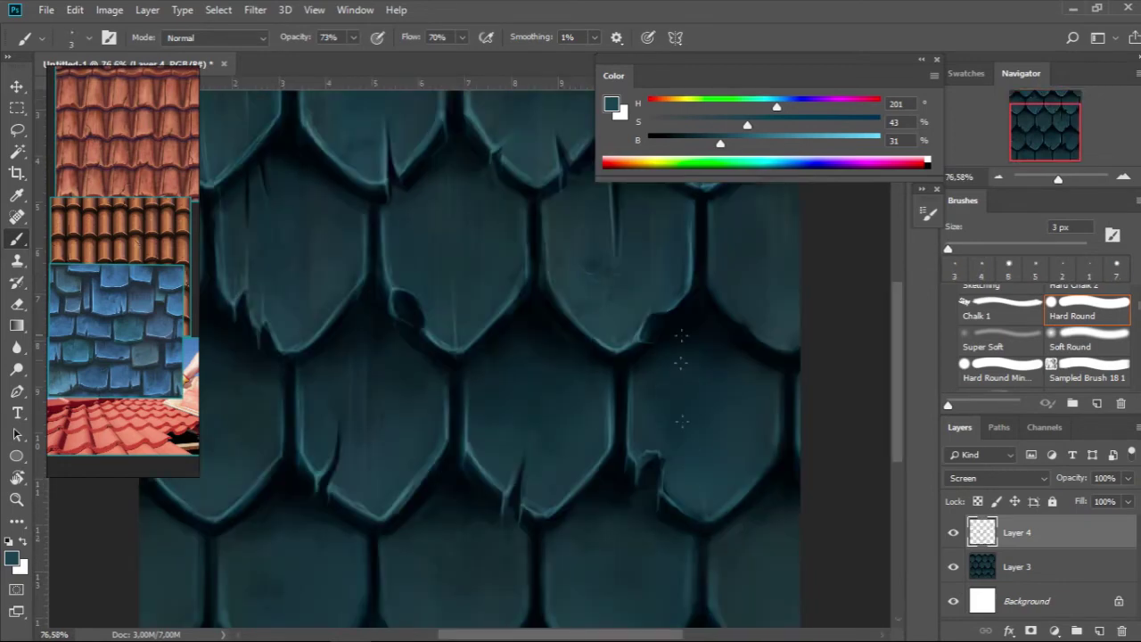
pyautogui.moveTo(718, 475); pyautogui.dragTo(618, 348)
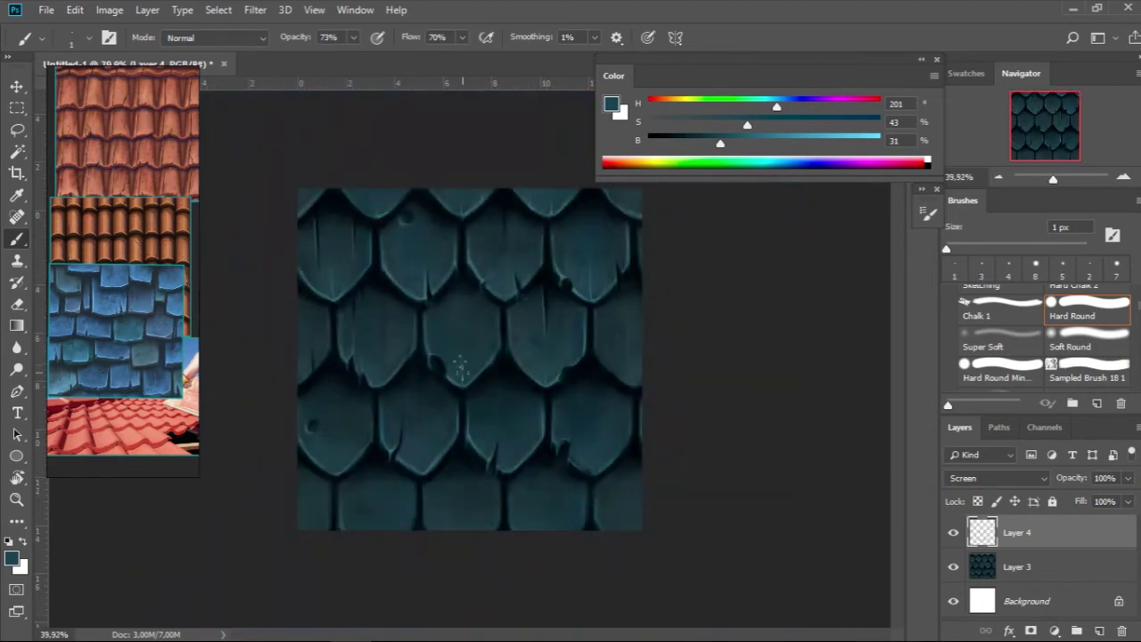
pyautogui.moveTo(589, 434); pyautogui.dragTo(731, 437)
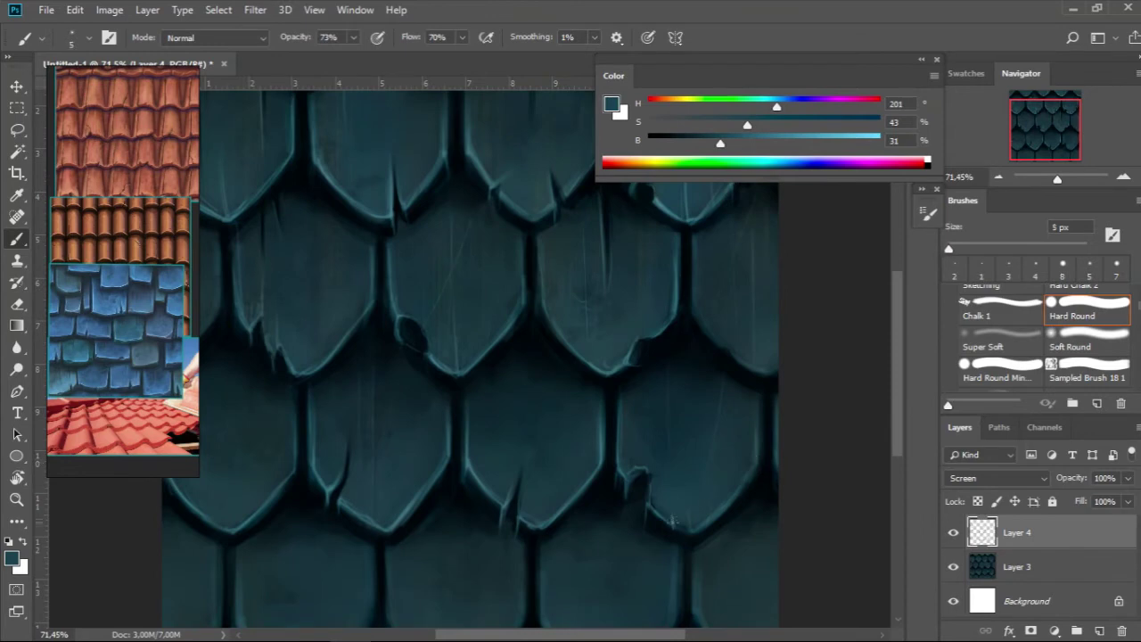
pyautogui.moveTo(687, 528); pyautogui.dragTo(615, 482)
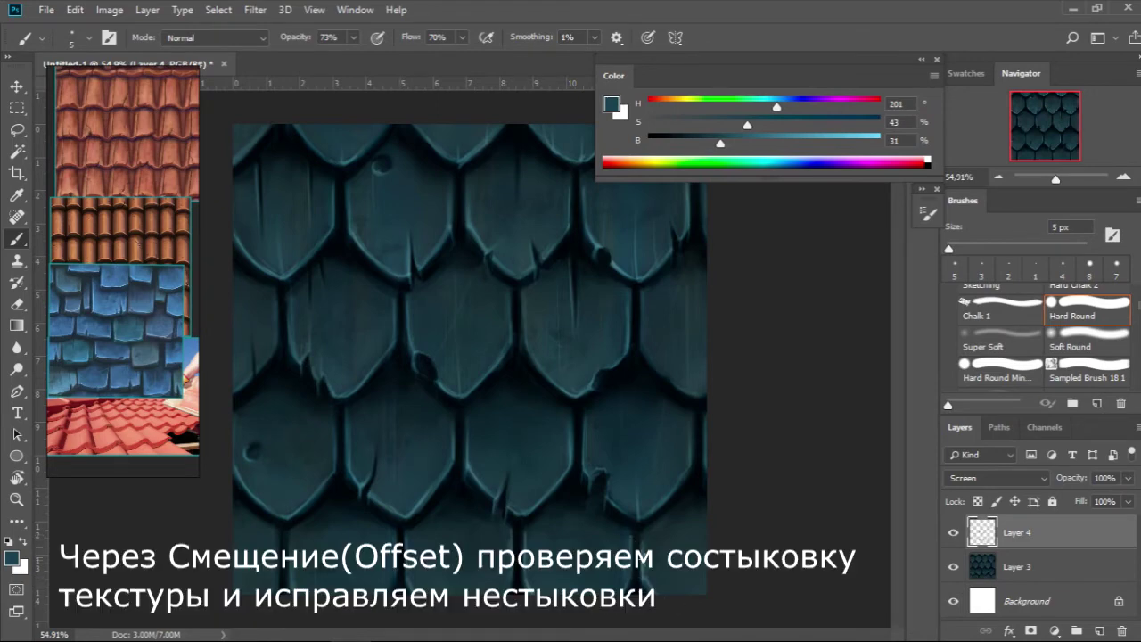
# Step: Add a new empty layer above Layer 3 with its blend mode set to Screen
pyautogui.click(972, 478)
pyautogui.click(980, 183)
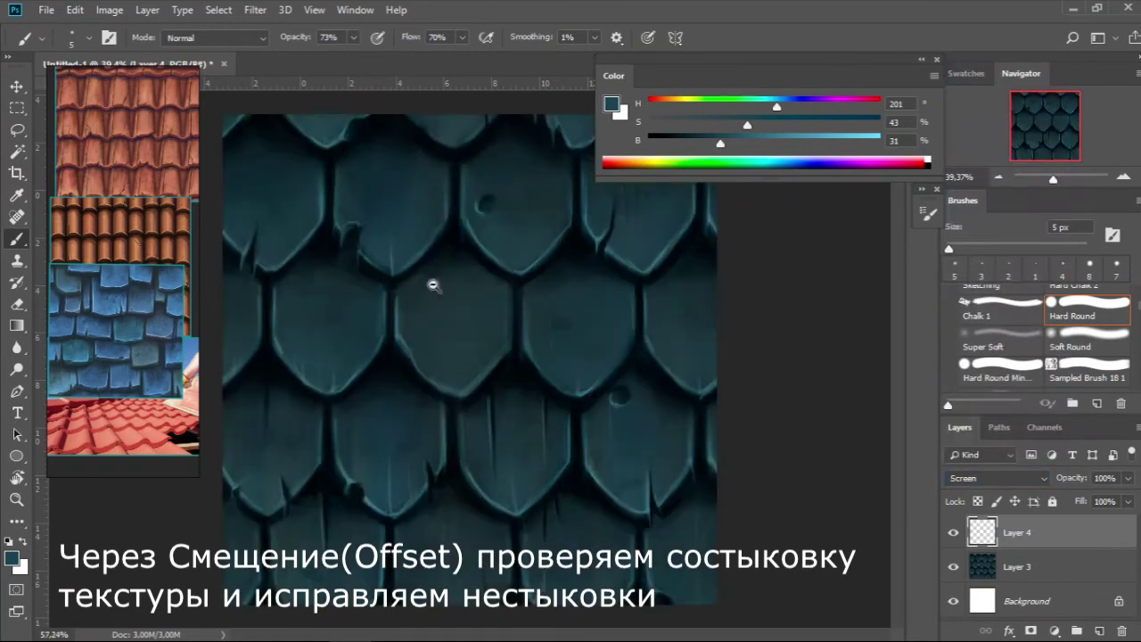
pyautogui.click(992, 479)
pyautogui.click(963, 198)
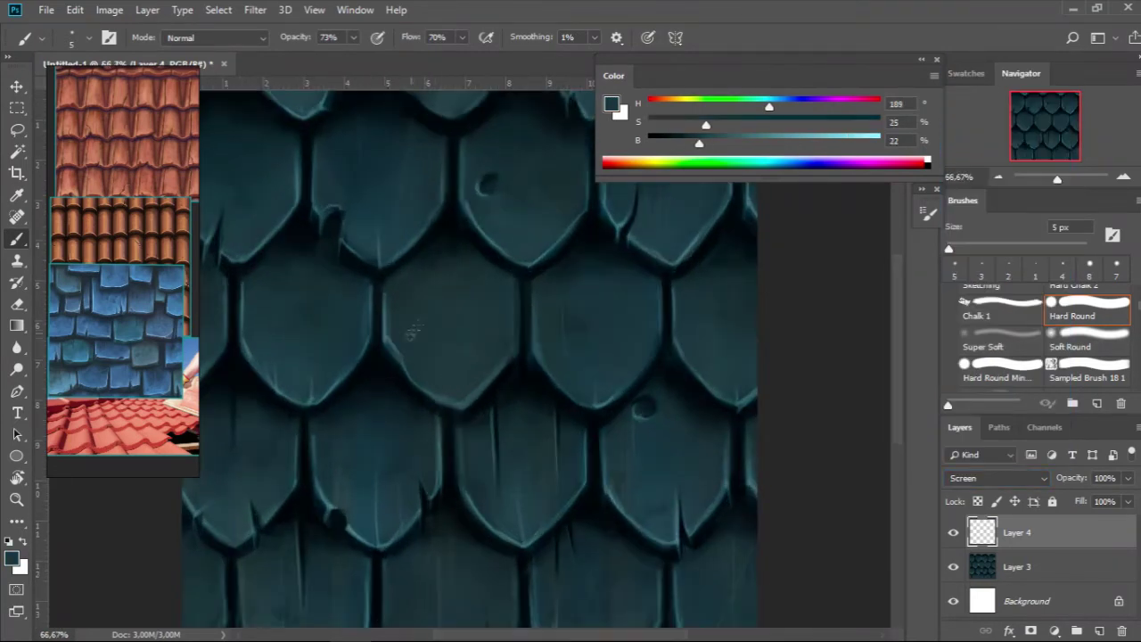
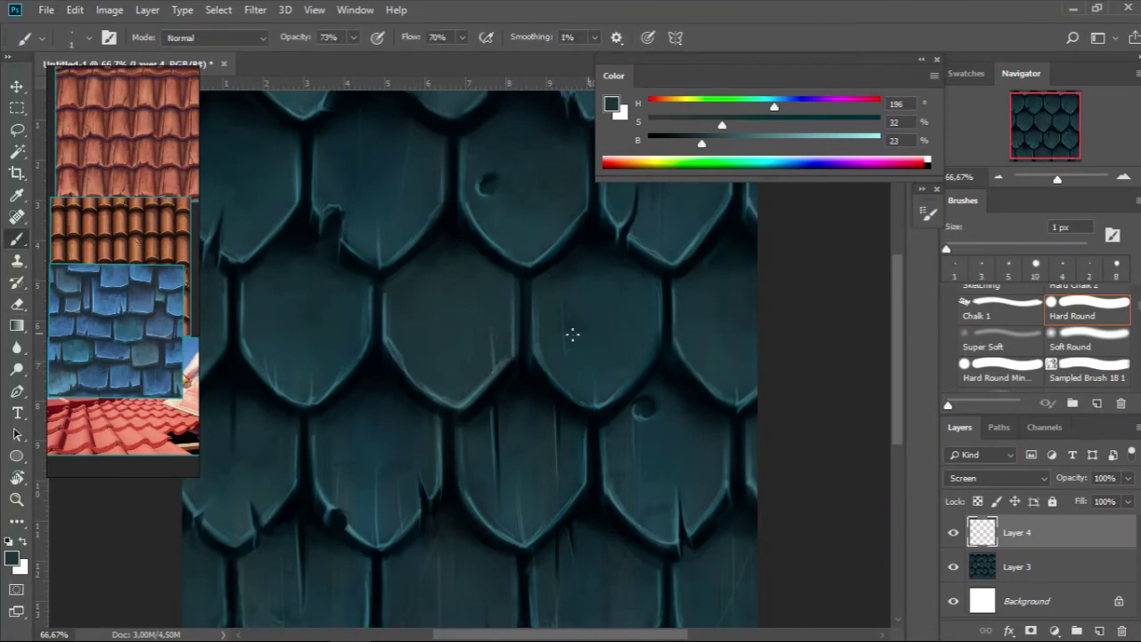
# Step: Change Layer 4's blend mode from Screen to Normal
pyautogui.scroll(-2, 460, 215)
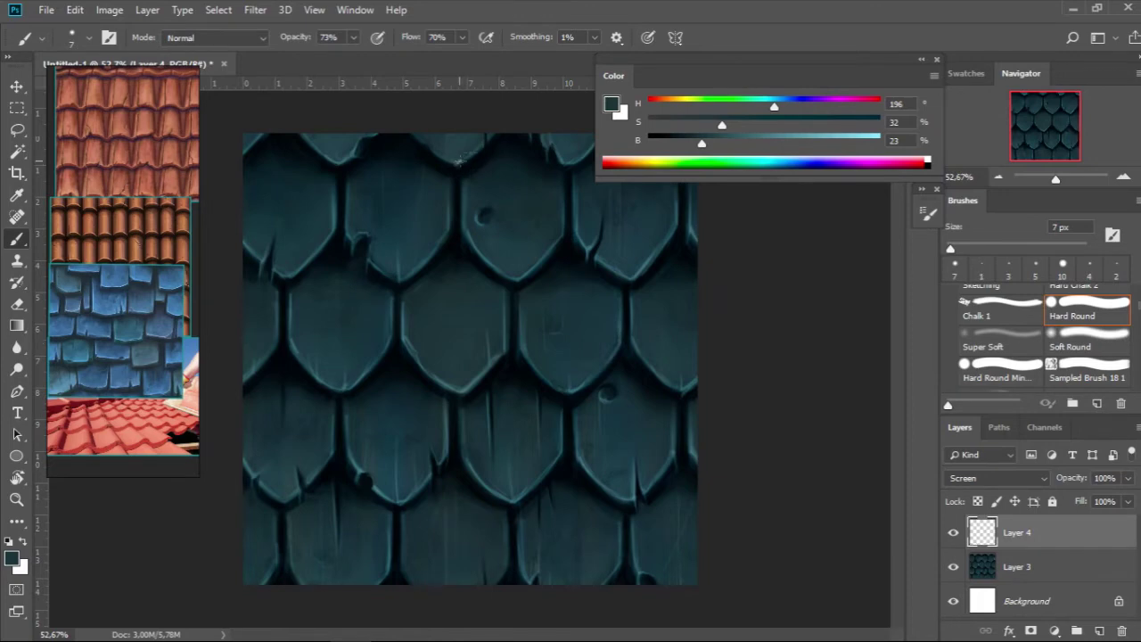
pyautogui.scroll(-2, 387, 305)
pyautogui.scroll(1, 792, 464)
pyautogui.click(997, 478)
pyautogui.click(967, 73)
pyautogui.scroll(3, 453, 276)
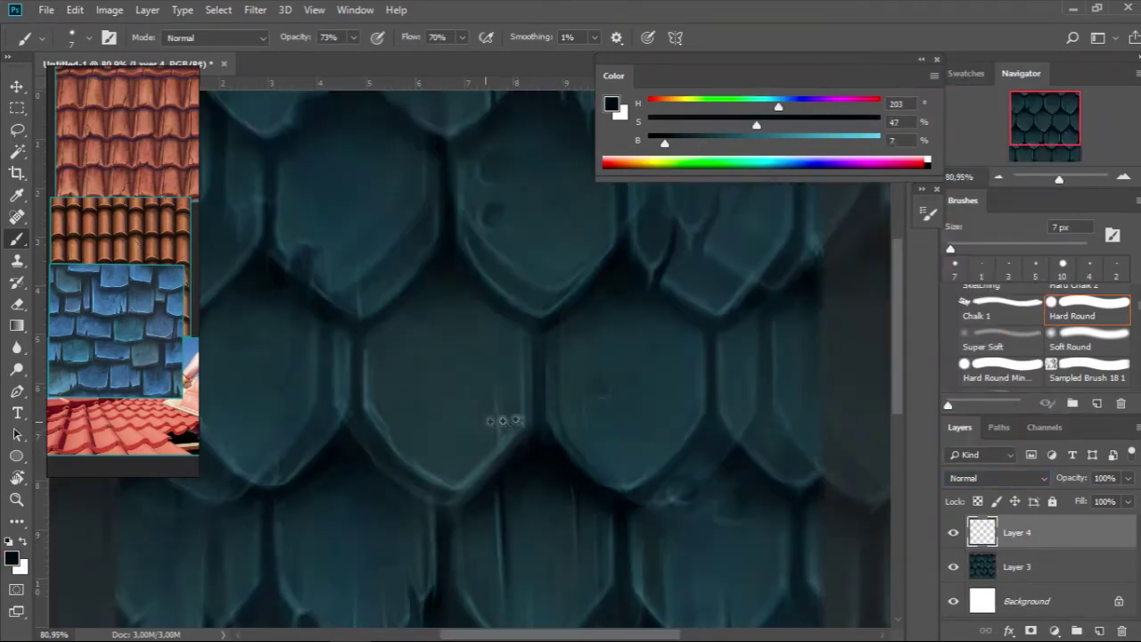
pyautogui.scroll(2, 503, 420)
# Step: Sample dark teal and shadow tones and paint thin cracks with a 3 px brush
pyautogui.press('[')
pyautogui.press('[')
pyautogui.press('[')
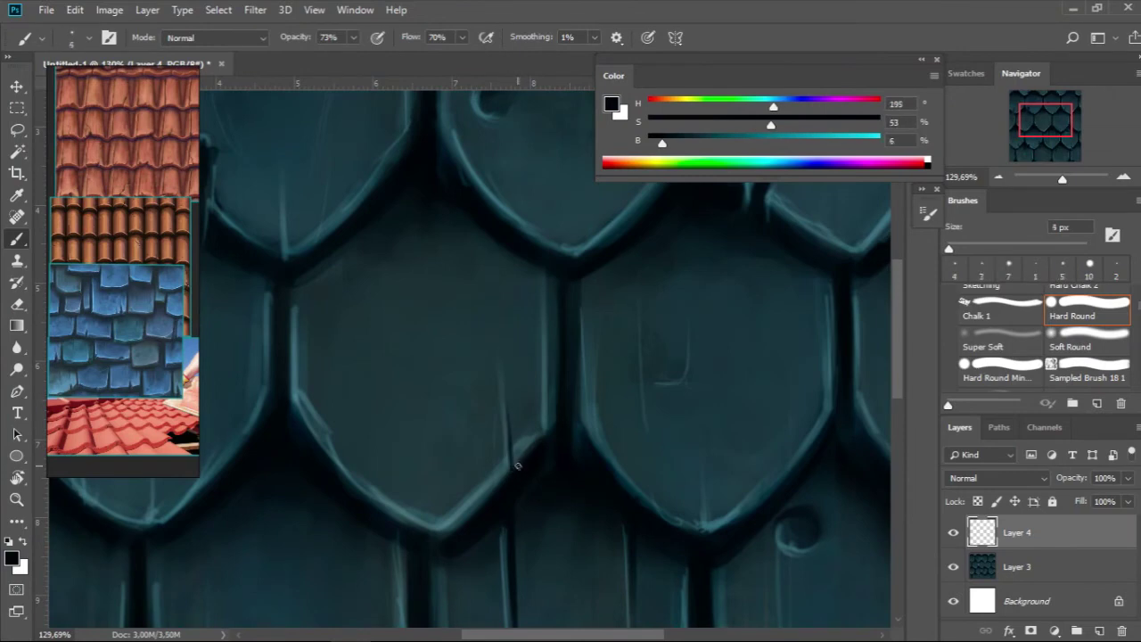
pyautogui.scroll(-2, 513, 462)
pyautogui.scroll(1, 453, 479)
pyautogui.press(']')
pyautogui.press(']')
pyautogui.press(']')
pyautogui.keyDown('alt'); pyautogui.click(369, 420); pyautogui.keyUp('alt')
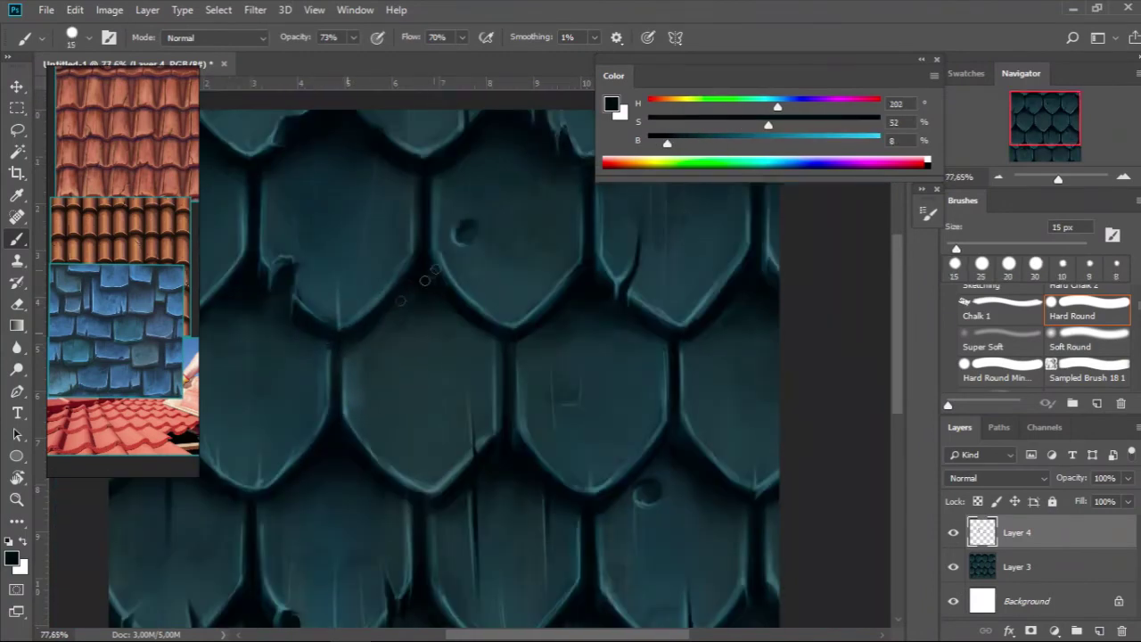
pyautogui.press(']')
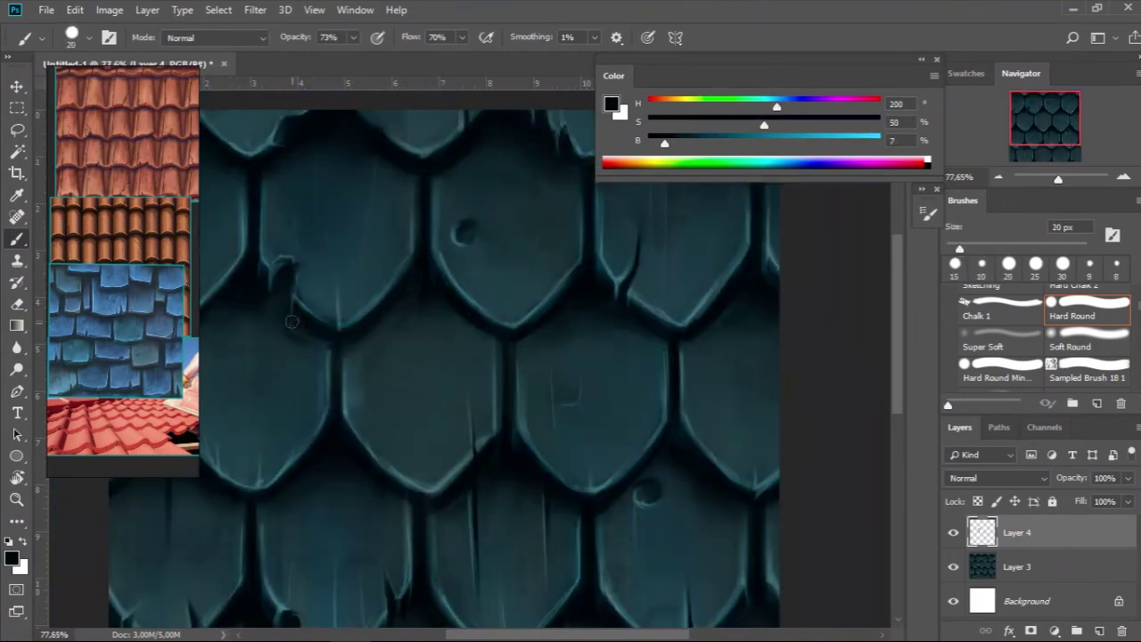
pyautogui.keyDown('alt'); pyautogui.click(296, 339); pyautogui.keyUp('alt')
pyautogui.scroll(-5, 646, 411)
pyautogui.scroll(3, 481, 370)
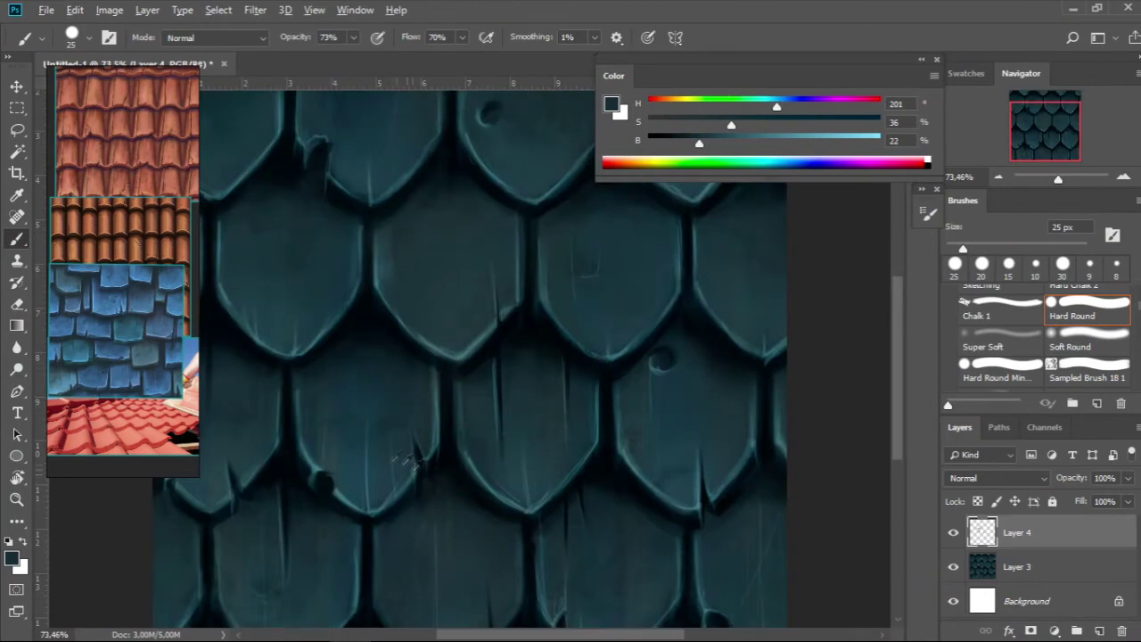
pyautogui.scroll(3, 415, 481)
pyautogui.press('[')
pyautogui.press('[')
pyautogui.press('[')
pyautogui.keyDown('alt'); pyautogui.click(437, 514); pyautogui.keyUp('alt')
pyautogui.press('[')
pyautogui.press('[')
pyautogui.press('[')
pyautogui.press('[')
pyautogui.press('[')
pyautogui.press('[')
pyautogui.press('[')
pyautogui.keyDown('alt'); pyautogui.click(445, 517); pyautogui.keyUp('alt')
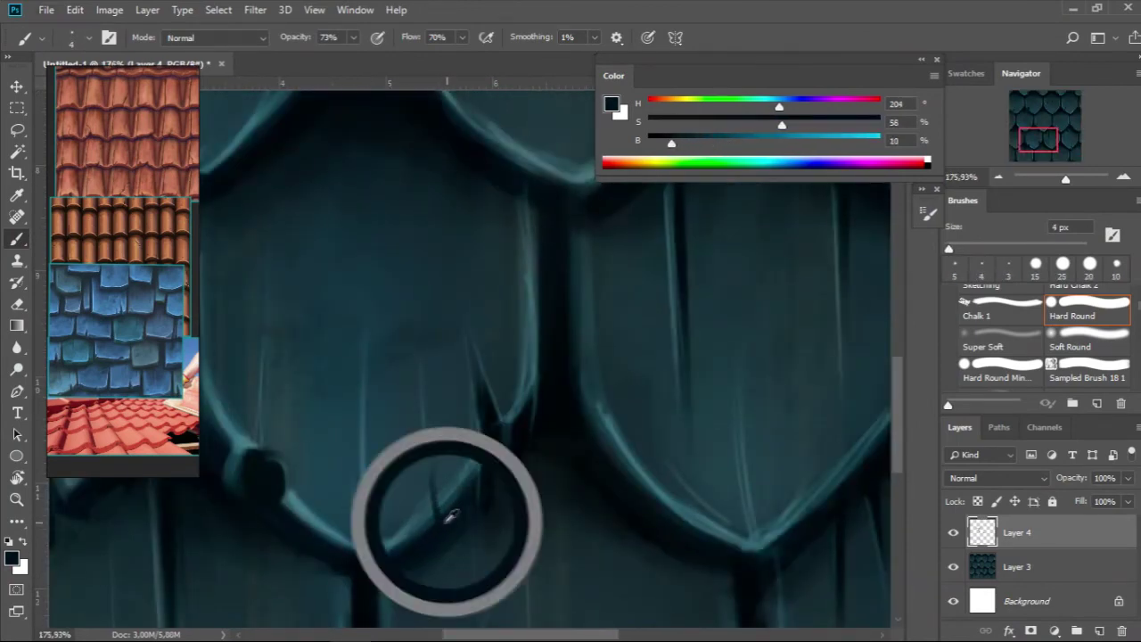
# Step: Paint dark chips along the tile edges using near-black and dark teal samples
pyautogui.scroll(-5, 478, 383)
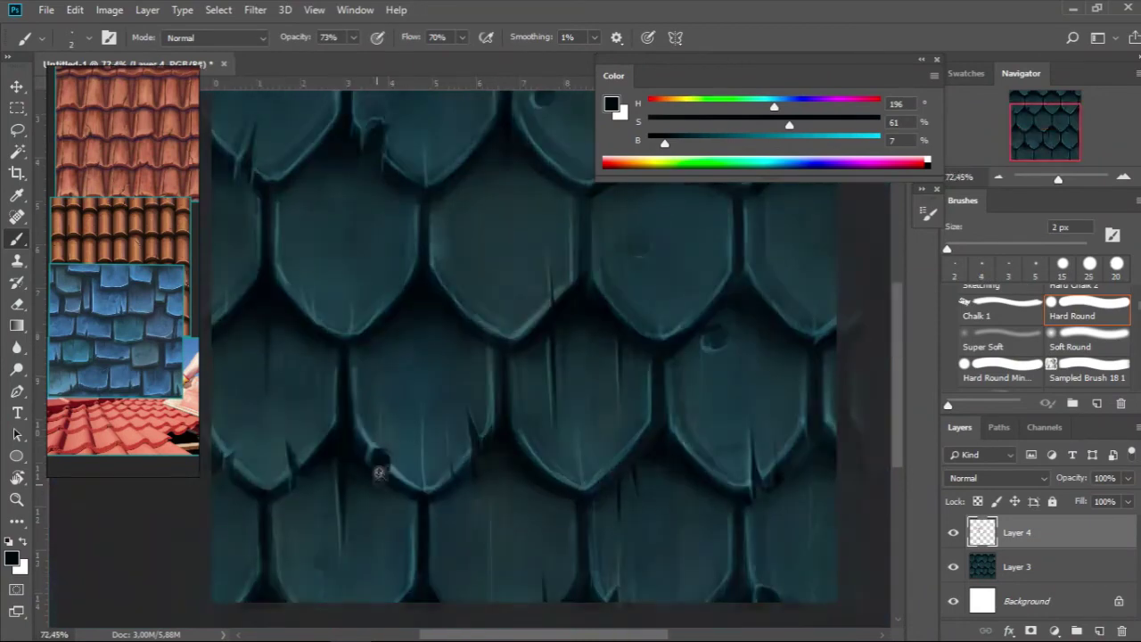
pyautogui.scroll(5, 374, 484)
pyautogui.keyDown('alt'); pyautogui.click(487, 505); pyautogui.keyUp('alt')
pyautogui.press(']')
pyautogui.keyDown('alt'); pyautogui.click(489, 509); pyautogui.keyUp('alt')
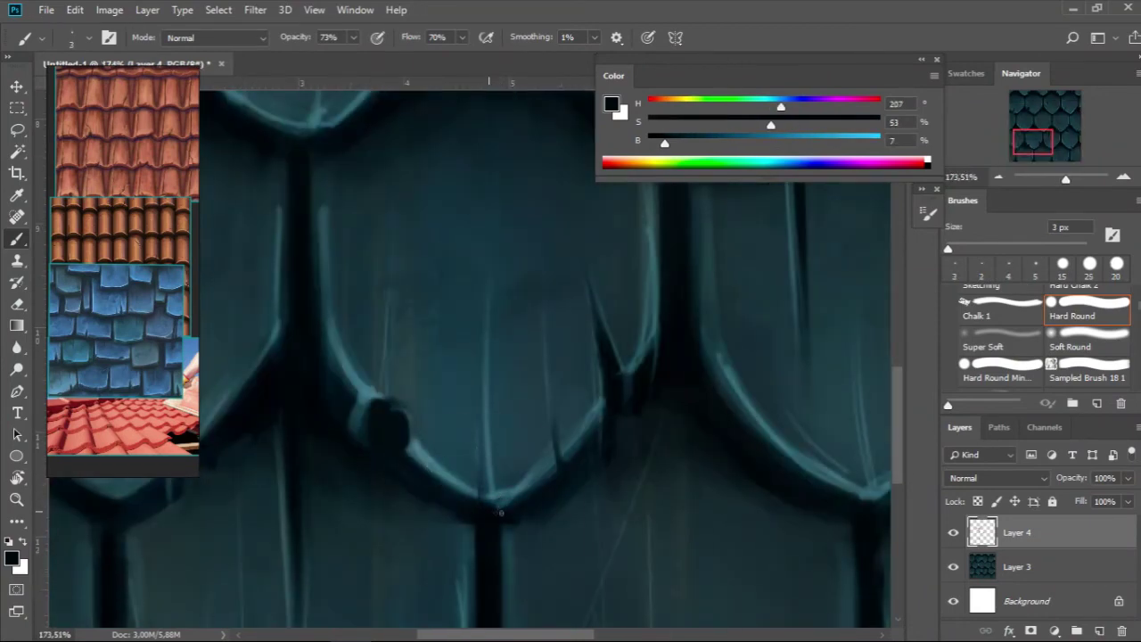
pyautogui.scroll(-3, 509, 517)
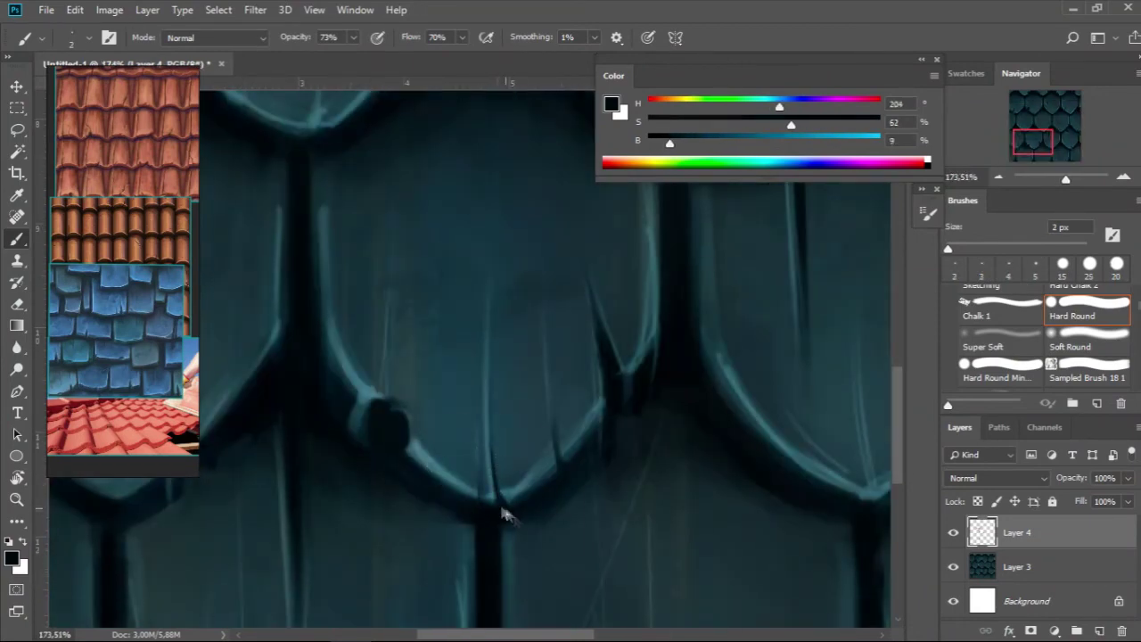
pyautogui.scroll(3, 443, 411)
pyautogui.press(']')
pyautogui.press(']')
pyautogui.keyDown('alt'); pyautogui.click(443, 412); pyautogui.keyUp('alt')
pyautogui.keyDown('alt'); pyautogui.click(436, 488); pyautogui.keyUp('alt')
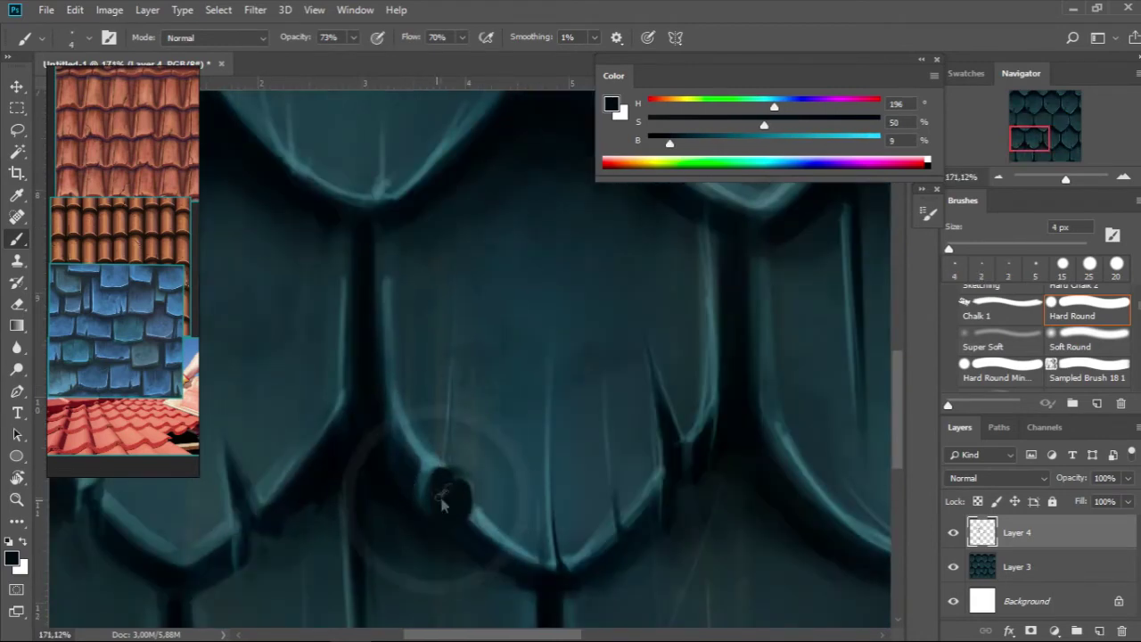
pyautogui.press(']')
pyautogui.press(']')
pyautogui.press(']')
pyautogui.keyDown('alt'); pyautogui.click(412, 406); pyautogui.keyUp('alt')
pyautogui.keyDown('alt'); pyautogui.click(397, 389); pyautogui.keyUp('alt')
pyautogui.keyDown('alt'); pyautogui.click(385, 257); pyautogui.keyUp('alt')
# Step: Add more dark cracks sampled from the tile shadows
pyautogui.scroll(-3, 406, 327)
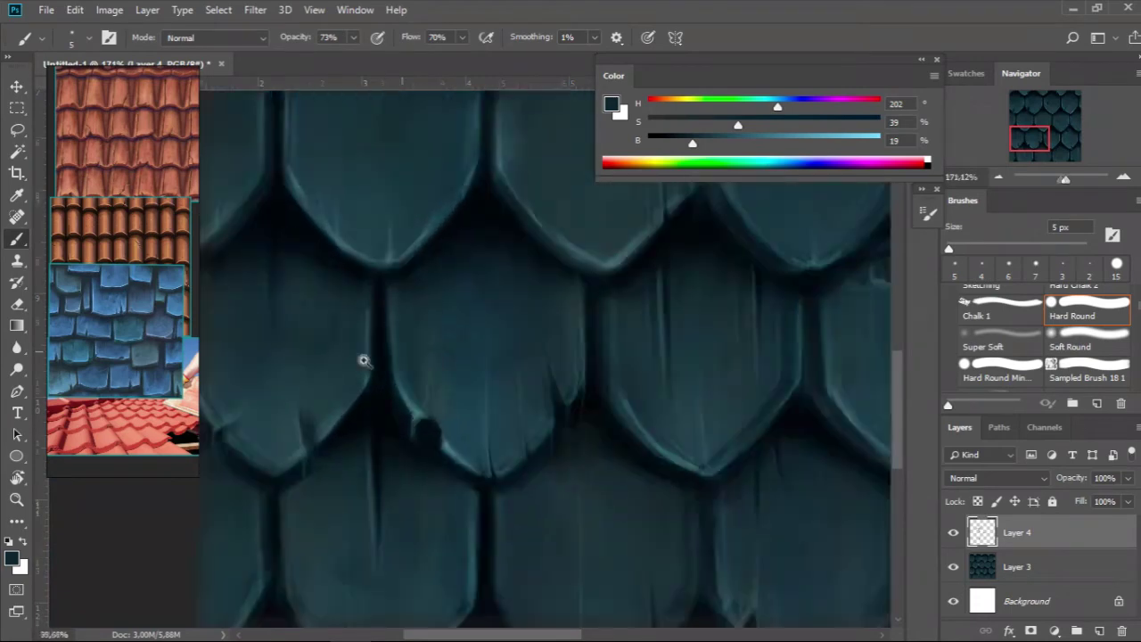
pyautogui.scroll(-5, 364, 359)
pyautogui.scroll(5, 287, 372)
pyautogui.scroll(2, 369, 384)
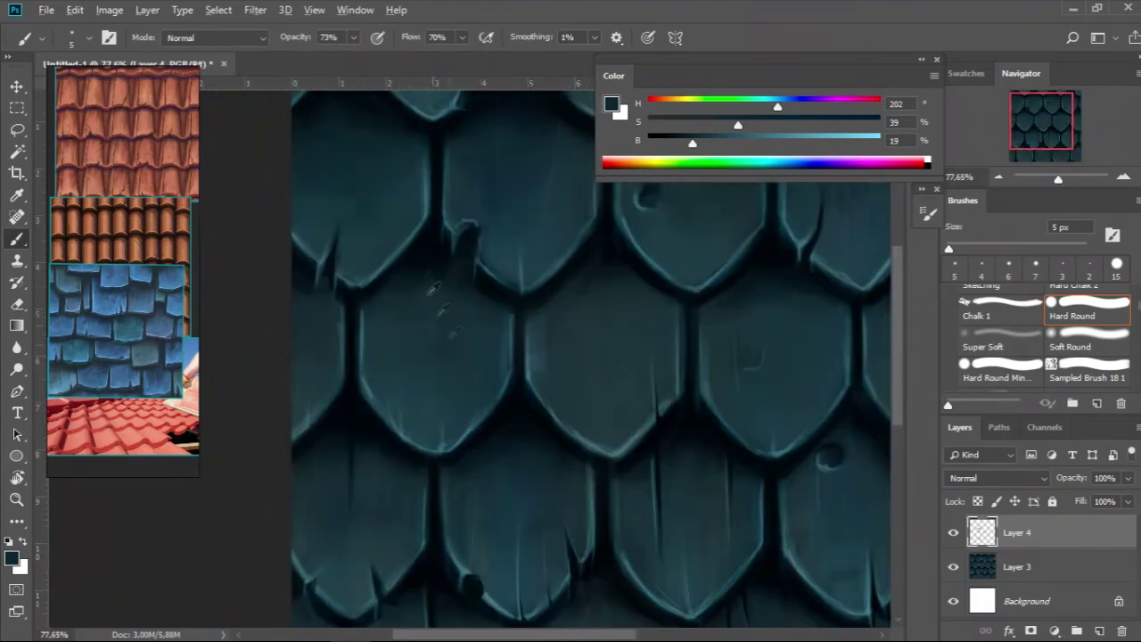
pyautogui.keyDown('alt'); pyautogui.click(530, 383); pyautogui.keyUp('alt')
pyautogui.scroll(-3, 530, 383)
pyautogui.scroll(3, 496, 478)
pyautogui.scroll(2, 349, 424)
pyautogui.keyDown('alt'); pyautogui.click(363, 477); pyautogui.keyUp('alt')
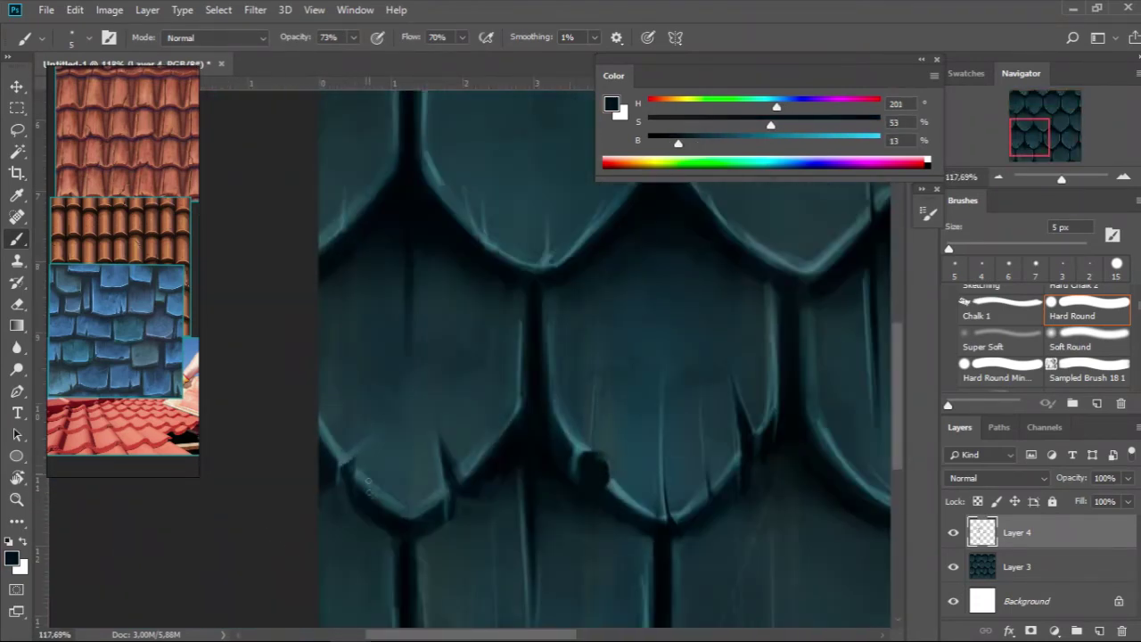
# Step: Paint lighter teal edge highlights on the chips with a 7–20 px brush
pyautogui.keyDown('alt'); pyautogui.click(352, 446); pyautogui.keyUp('alt')
pyautogui.press(']')
pyautogui.press(']')
pyautogui.press(']')
pyautogui.keyDown('alt'); pyautogui.click(372, 493); pyautogui.keyUp('alt')
pyautogui.press(']')
pyautogui.press(']')
pyautogui.keyDown('alt'); pyautogui.click(426, 477); pyautogui.keyUp('alt')
pyautogui.keyDown('alt'); pyautogui.click(512, 410); pyautogui.keyUp('alt')
pyautogui.press('[')
pyautogui.press('[')
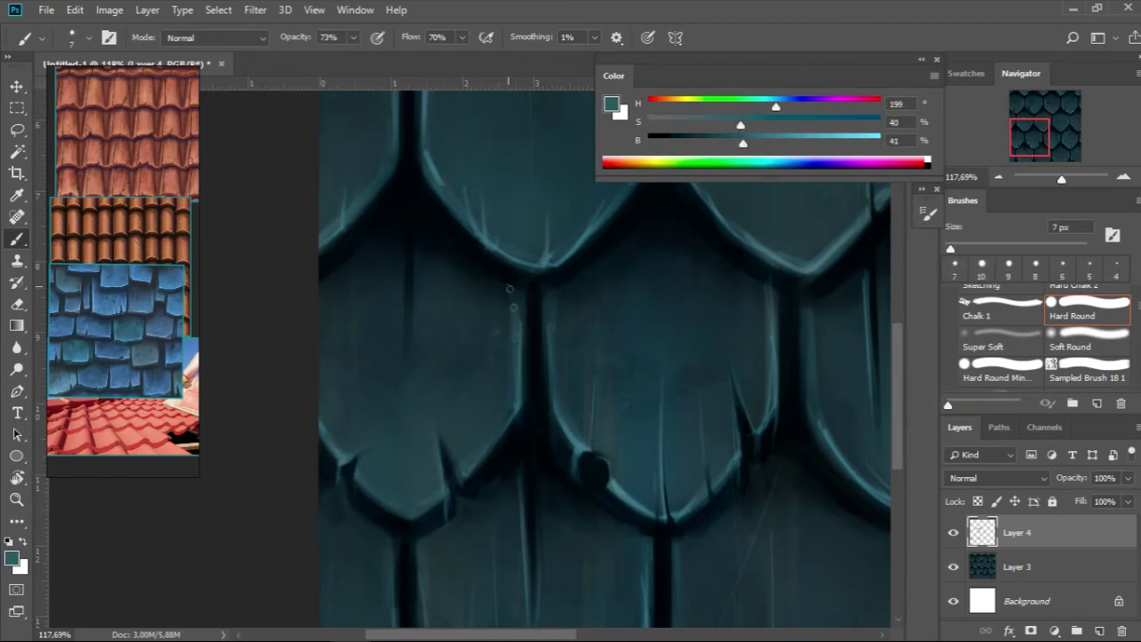
pyautogui.keyDown('alt'); pyautogui.click(508, 298); pyautogui.keyUp('alt')
pyautogui.keyDown('alt'); pyautogui.click(521, 278); pyautogui.keyUp('alt')
pyautogui.press(']')
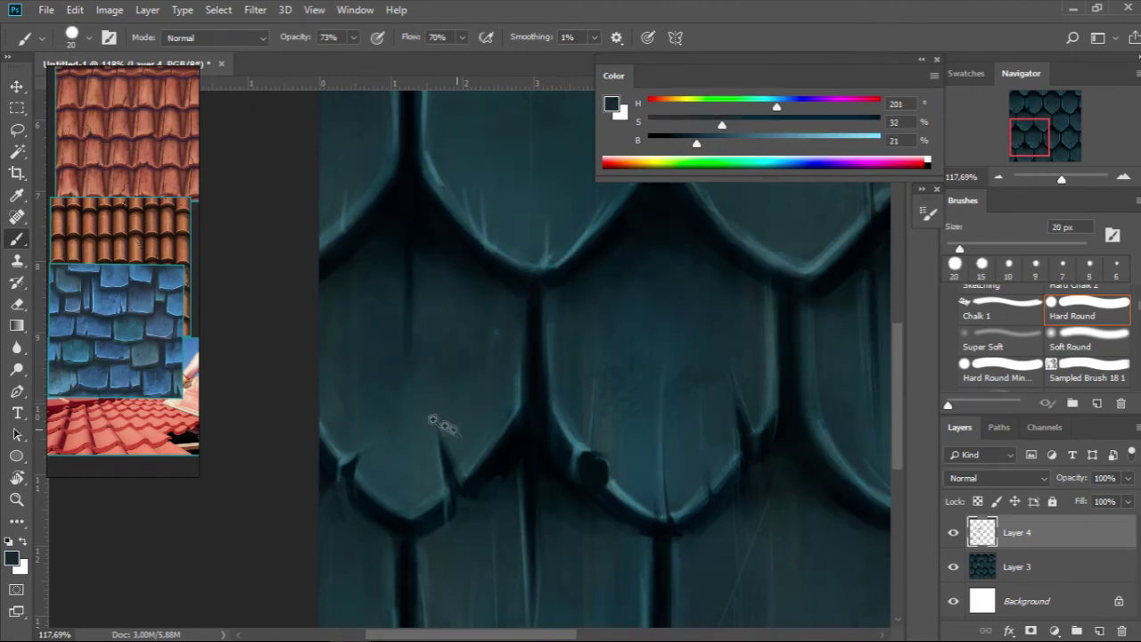
# Step: Paint fine scratches with 9 px and 3 px brushes in near-black and tile colours
pyautogui.scroll(-5, 513, 383)
pyautogui.scroll(4, 524, 382)
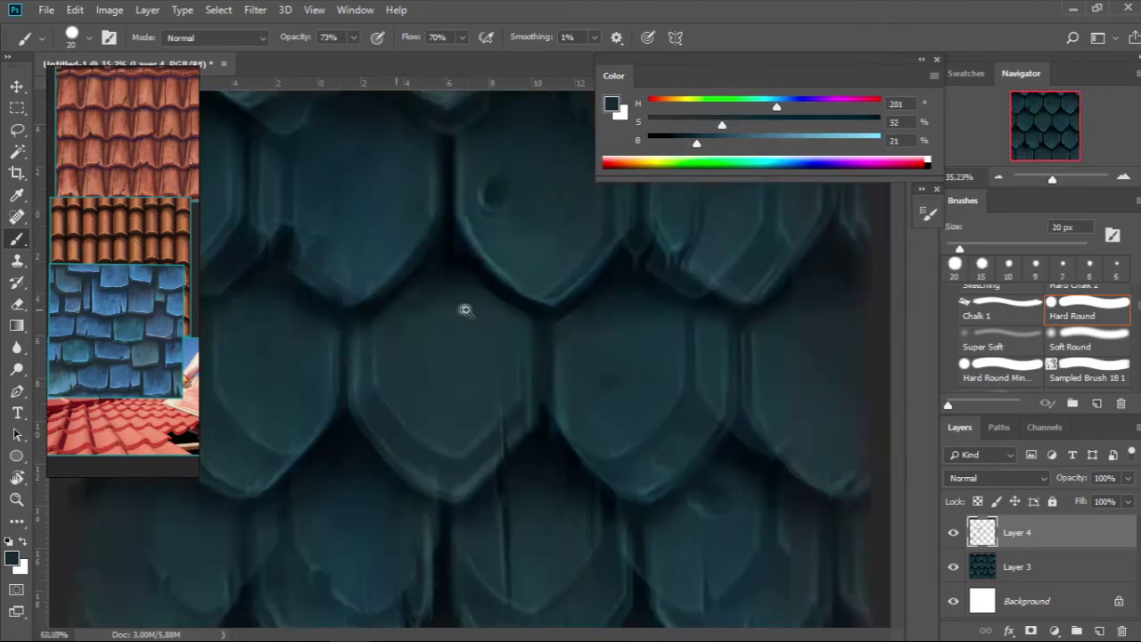
pyautogui.press(']')
pyautogui.keyDown('alt'); pyautogui.click(453, 464); pyautogui.keyUp('alt')
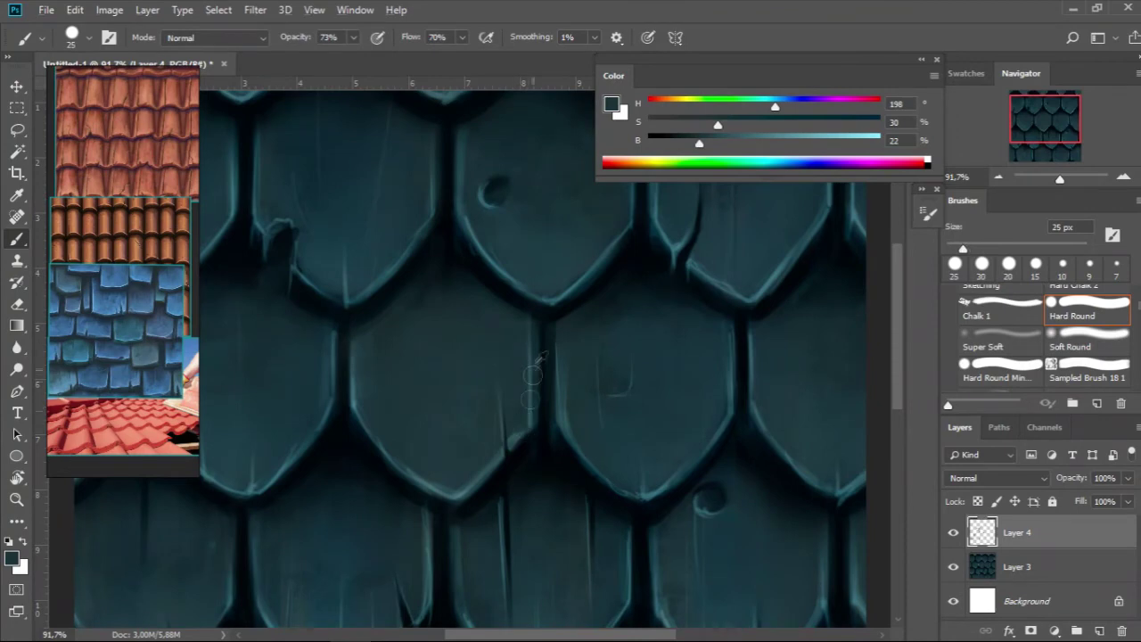
pyautogui.press('[')
pyautogui.press('[')
pyautogui.press('[')
pyautogui.keyDown('alt'); pyautogui.click(523, 381); pyautogui.keyUp('alt')
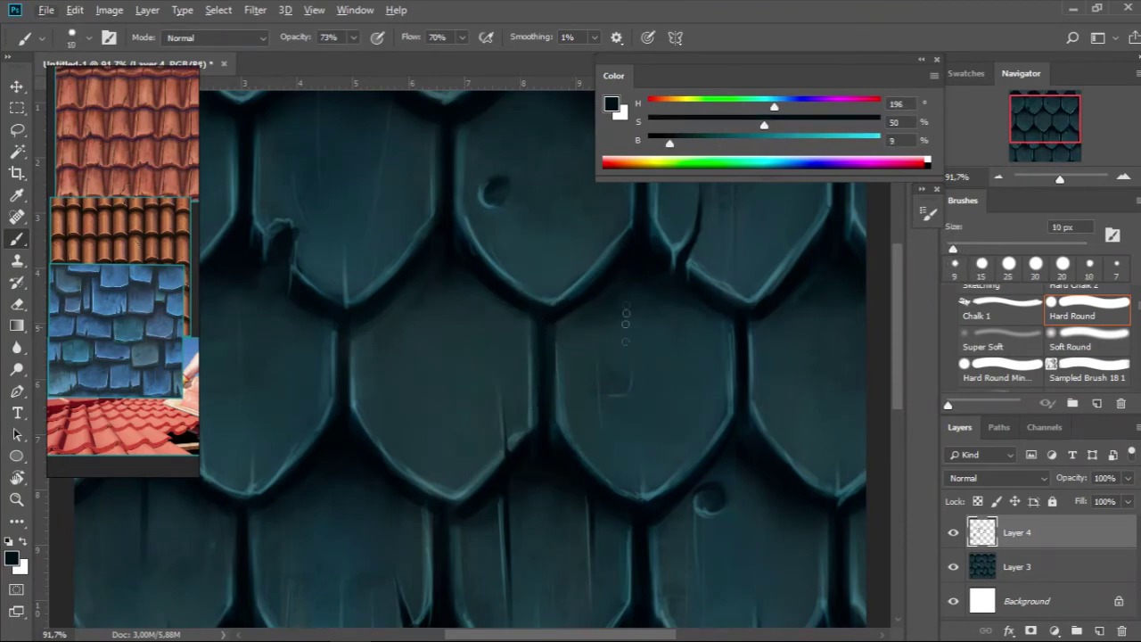
pyautogui.press('[')
pyautogui.press('[')
pyautogui.press('[')
pyautogui.keyDown('alt'); pyautogui.click(445, 224); pyautogui.keyUp('alt')
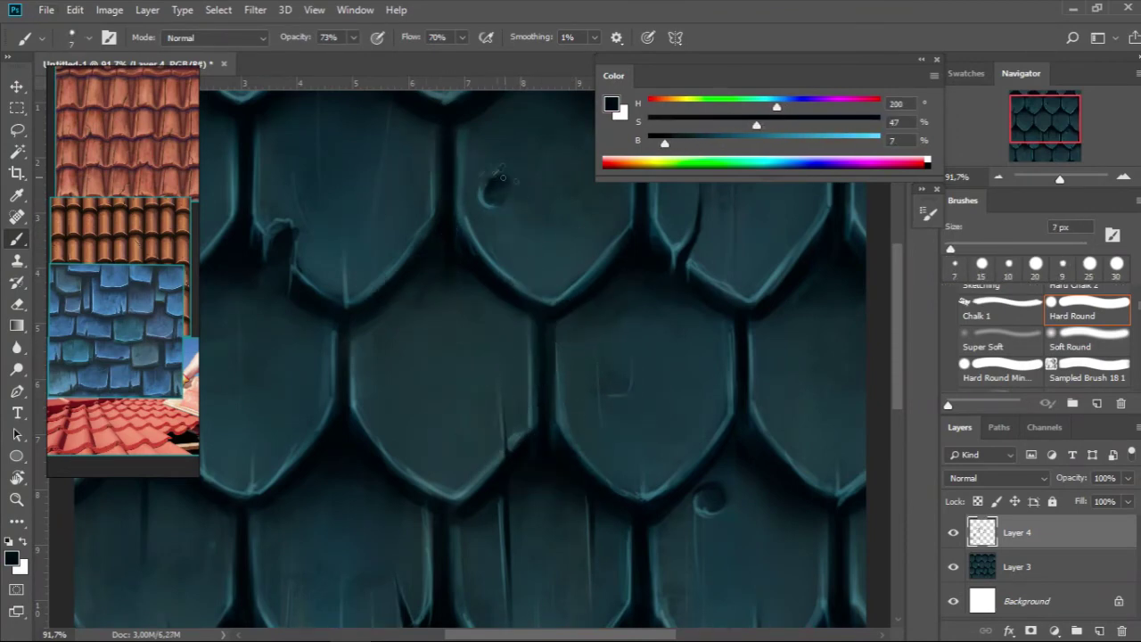
pyautogui.keyDown('alt'); pyautogui.click(518, 185); pyautogui.keyUp('alt')
pyautogui.press(']')
pyautogui.press(']')
pyautogui.press(']')
pyautogui.scroll(-3, 471, 255)
pyautogui.scroll(-2, 478, 420)
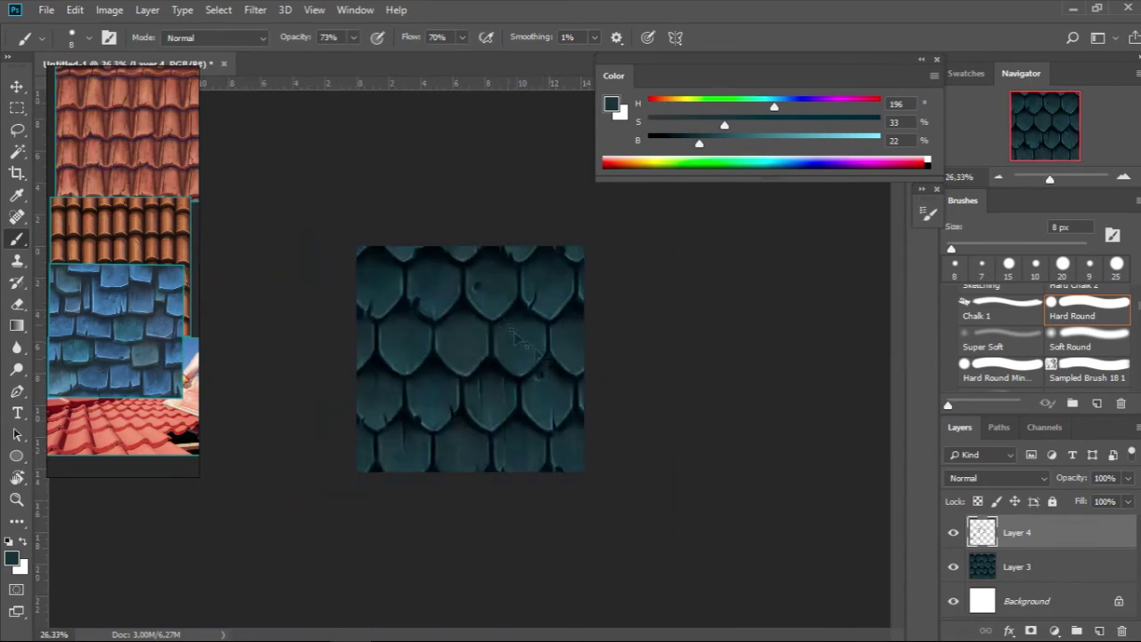
# Step: Merge the painted layer into Layer 3 and offset the texture to check seams
pyautogui.hotkey('ctrl', 'e')
pyautogui.click(255, 9)
pyautogui.click(267, 32)
pyautogui.scroll(1, 536, 304)
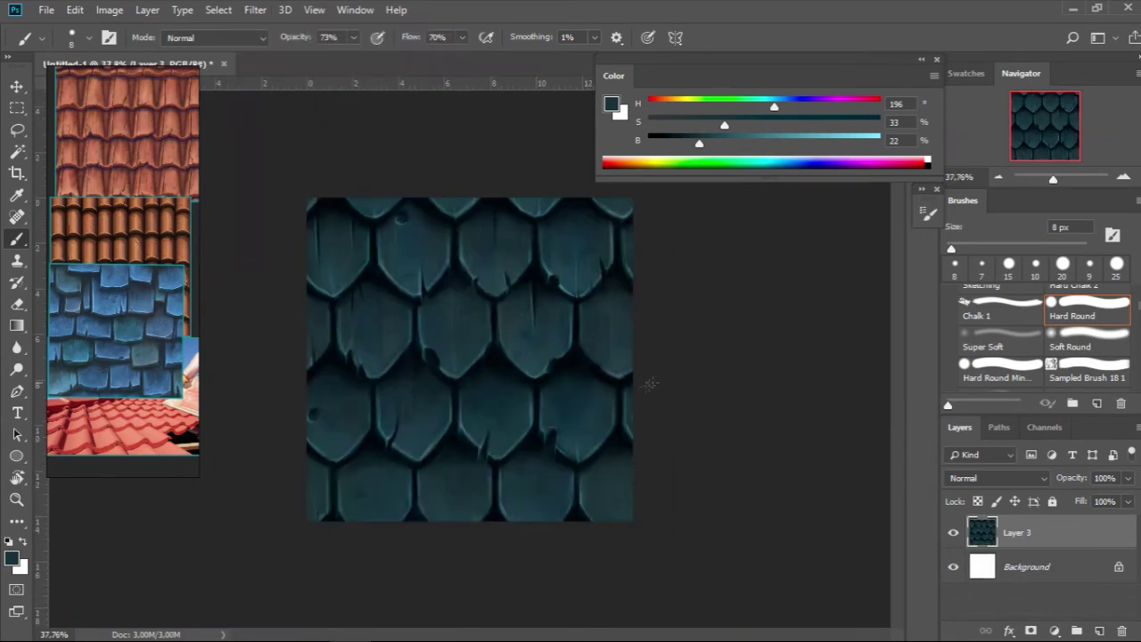
# Step: Paint over the visible seam with a 60–80 px brush in sampled tile colours
pyautogui.scroll(5, 654, 381)
pyautogui.scroll(-2, 523, 345)
pyautogui.keyDown('alt'); pyautogui.click(522, 345); pyautogui.keyUp('alt')
pyautogui.press(']')
pyautogui.press(']')
pyautogui.press(']')
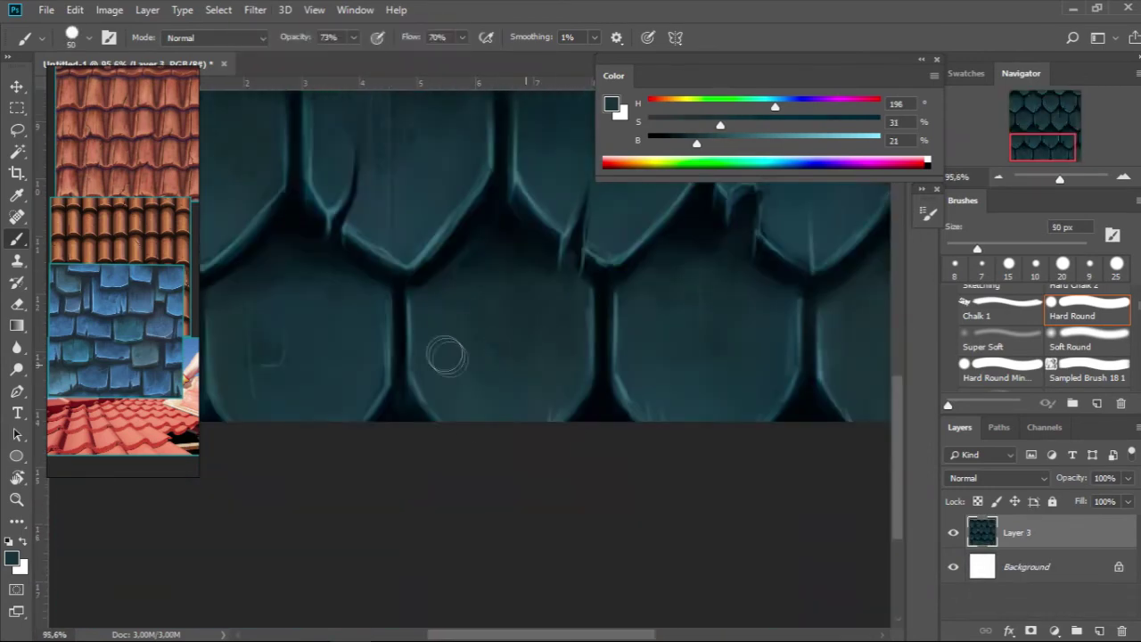
pyautogui.keyDown('alt'); pyautogui.click(516, 386); pyautogui.keyUp('alt')
pyautogui.press(']')
pyautogui.keyDown('alt'); pyautogui.click(685, 388); pyautogui.keyUp('alt')
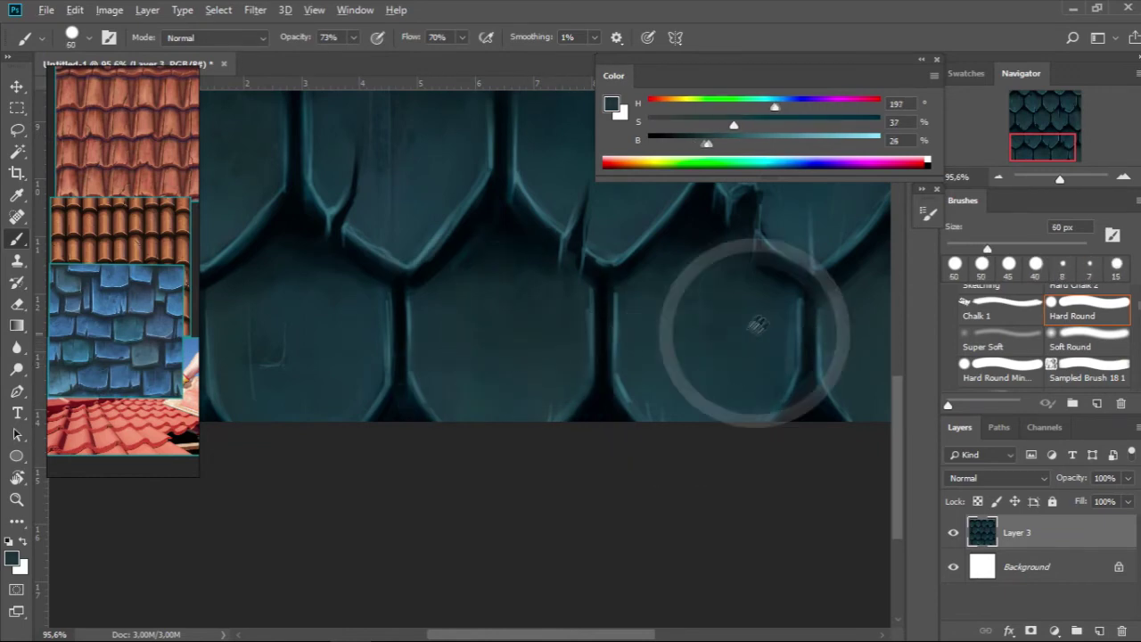
pyautogui.scroll(-2, 767, 332)
pyautogui.keyDown('alt'); pyautogui.click(369, 365); pyautogui.keyUp('alt')
pyautogui.press(']')
pyautogui.press(']')
# Step: Add small light and dark speckles on the lower tiles, then create new Layer 4
pyautogui.scroll(2, 525, 267)
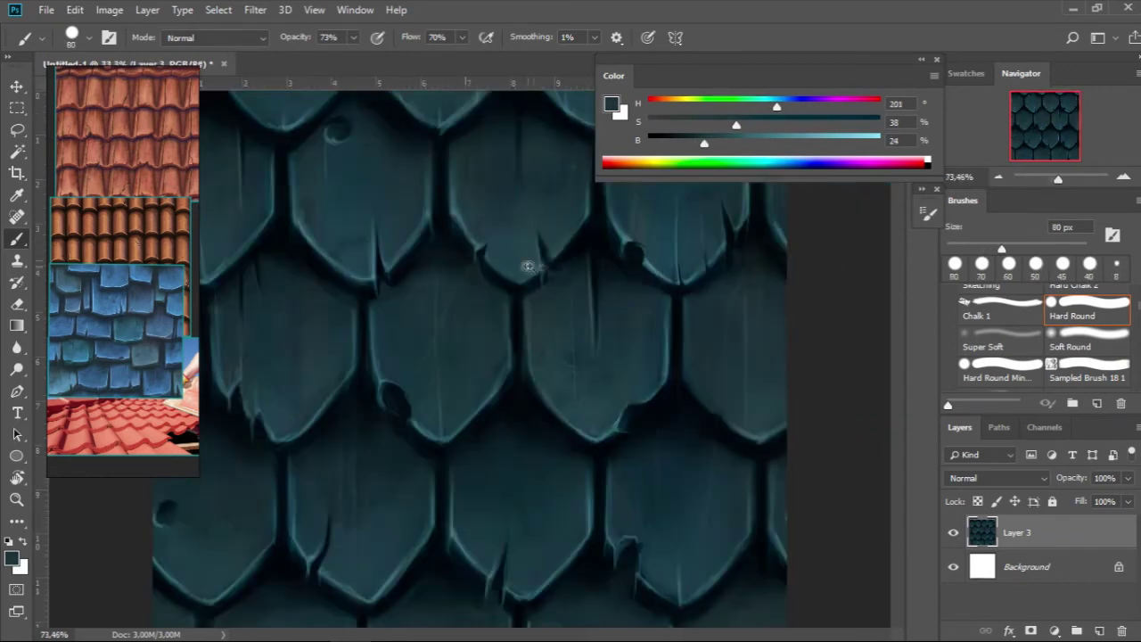
pyautogui.scroll(-2, 583, 351)
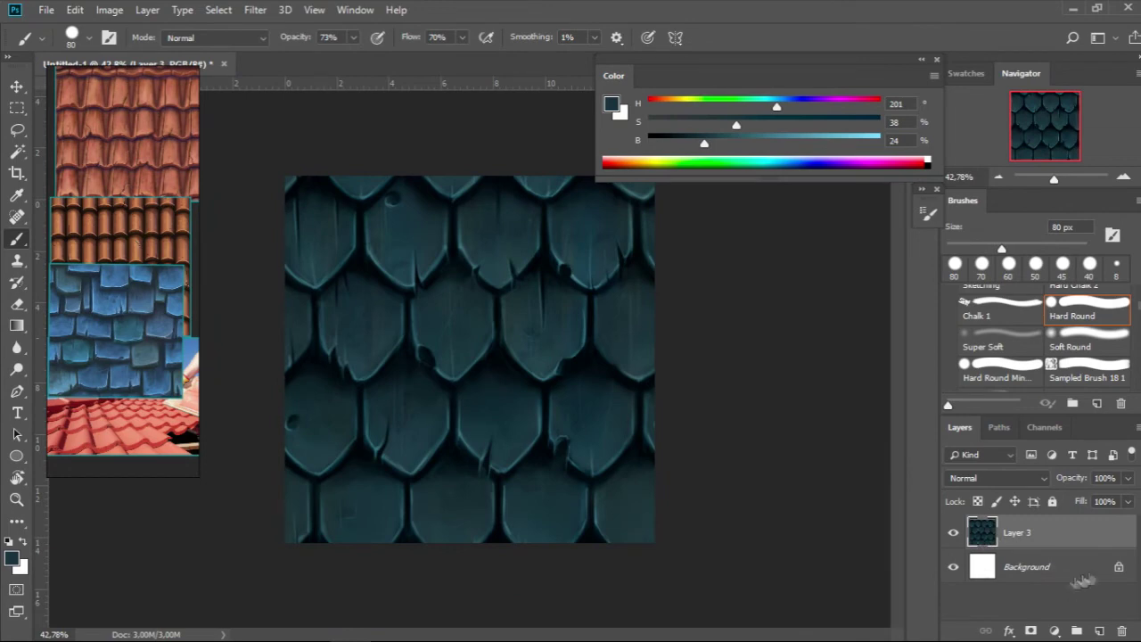
pyautogui.scroll(1, 454, 392)
pyautogui.press('[')
pyautogui.press('[')
pyautogui.press('[')
pyautogui.keyDown('alt'); pyautogui.click(533, 492); pyautogui.keyUp('alt')
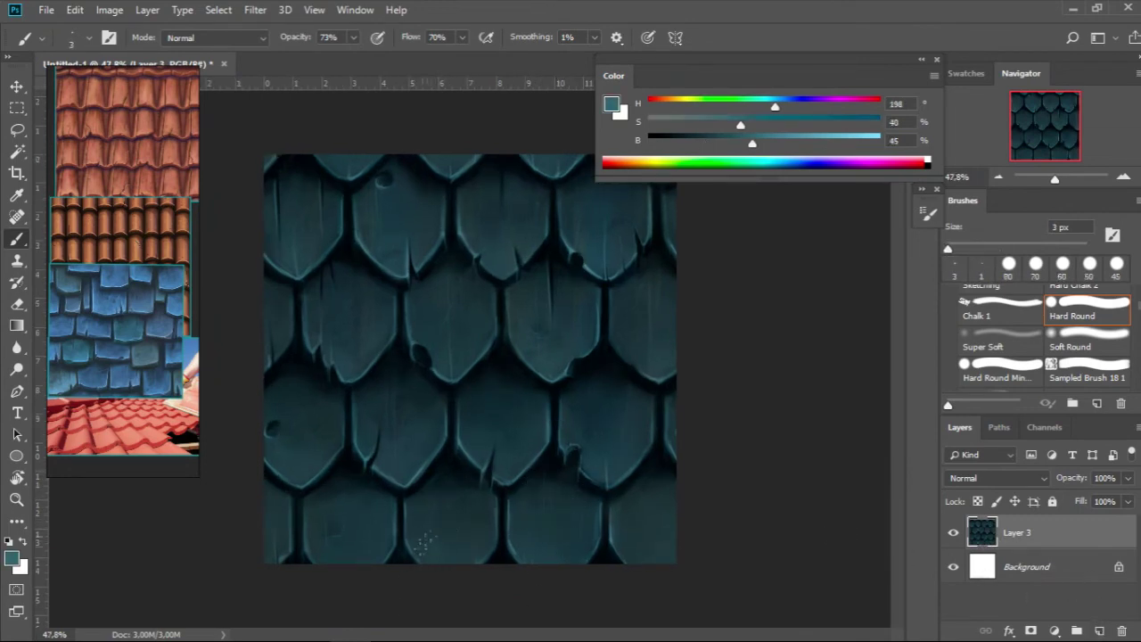
pyautogui.press(']')
pyautogui.keyDown('alt'); pyautogui.click(410, 551); pyautogui.keyUp('alt')
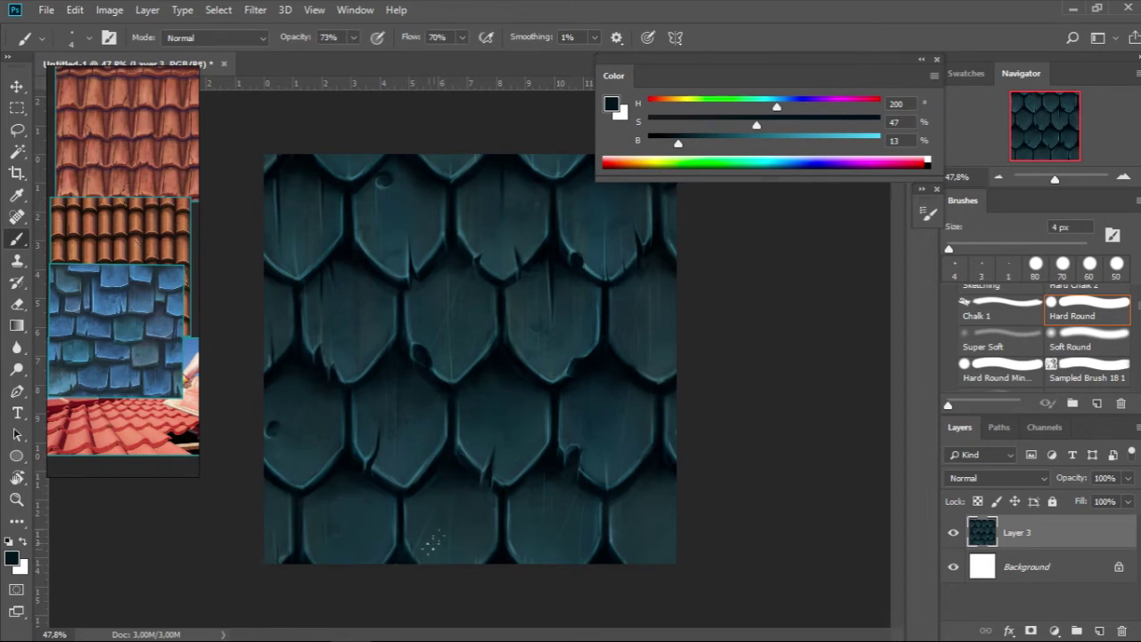
pyautogui.hotkey('ctrl', '-')
pyautogui.click(1099, 630)
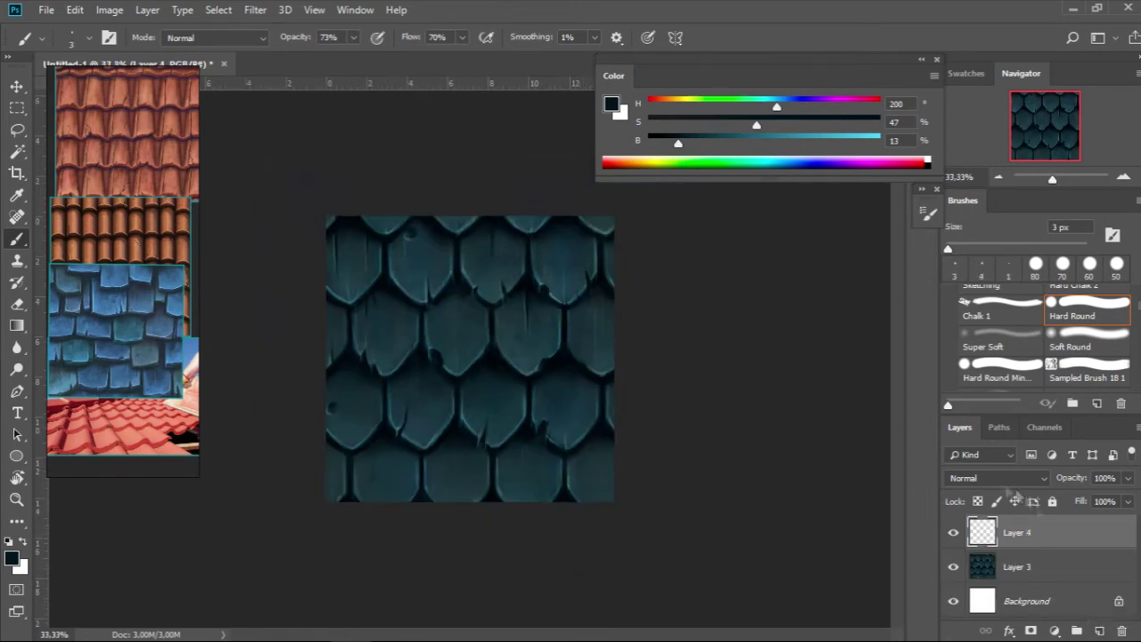
# Step: Set Layer 4 to Screen and dab light texture onto the left tiles with a 90 px Texture brush
pyautogui.click(996, 478)
pyautogui.click(958, 198)
pyautogui.scroll(-2, 1007, 348)
pyautogui.scroll(-1, 1007, 357)
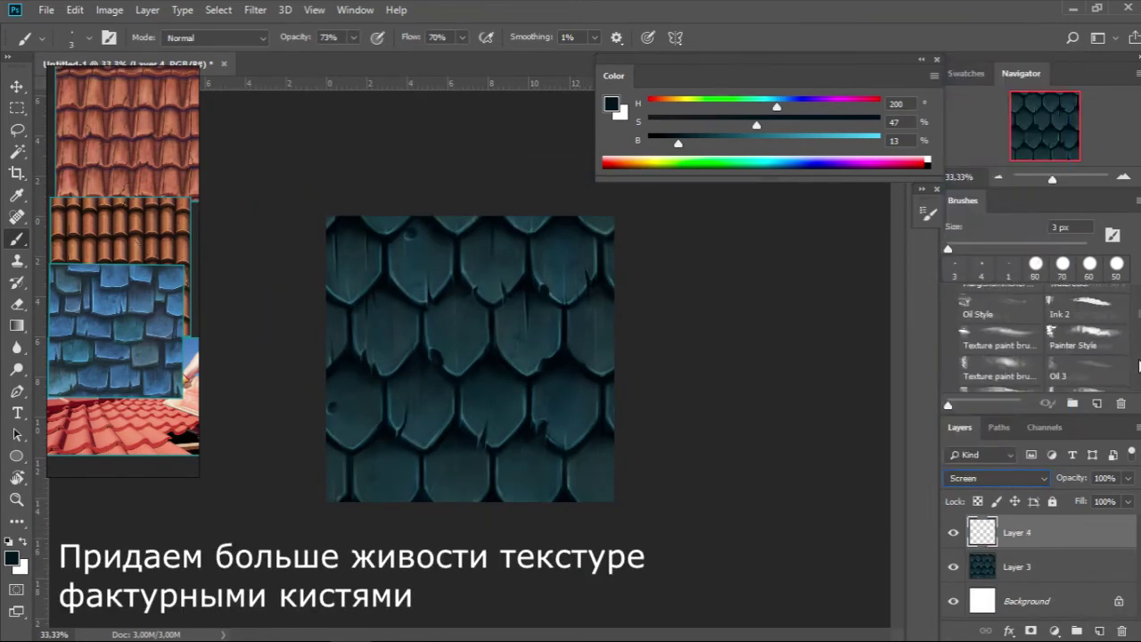
pyautogui.click(1008, 367)
pyautogui.hotkey('ctrl', '+')
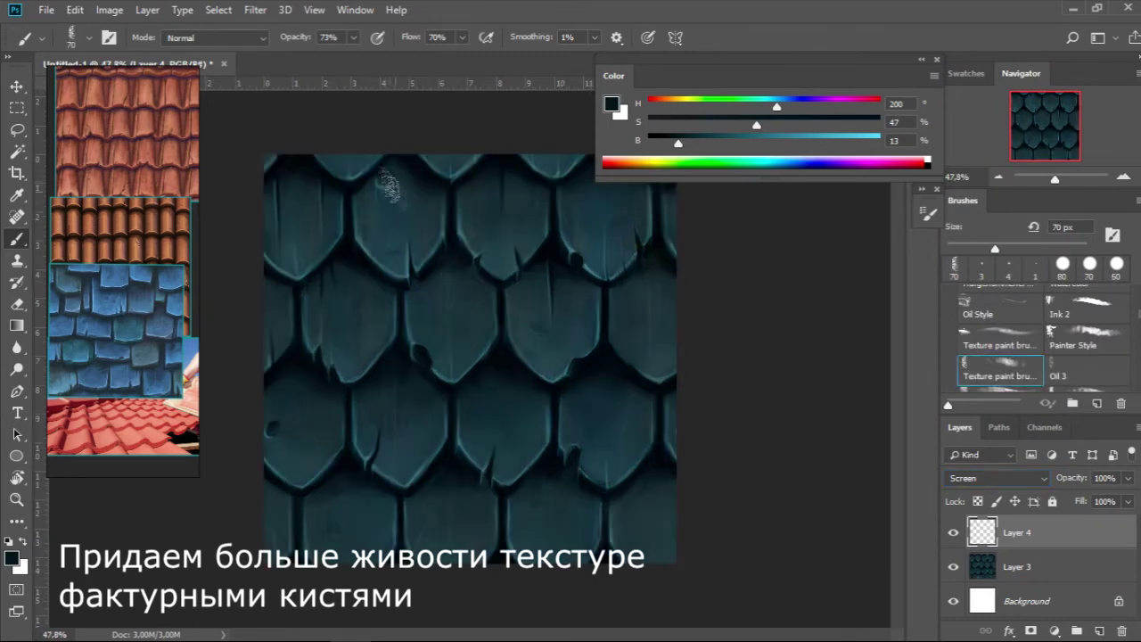
pyautogui.press(']')
pyautogui.press(']')
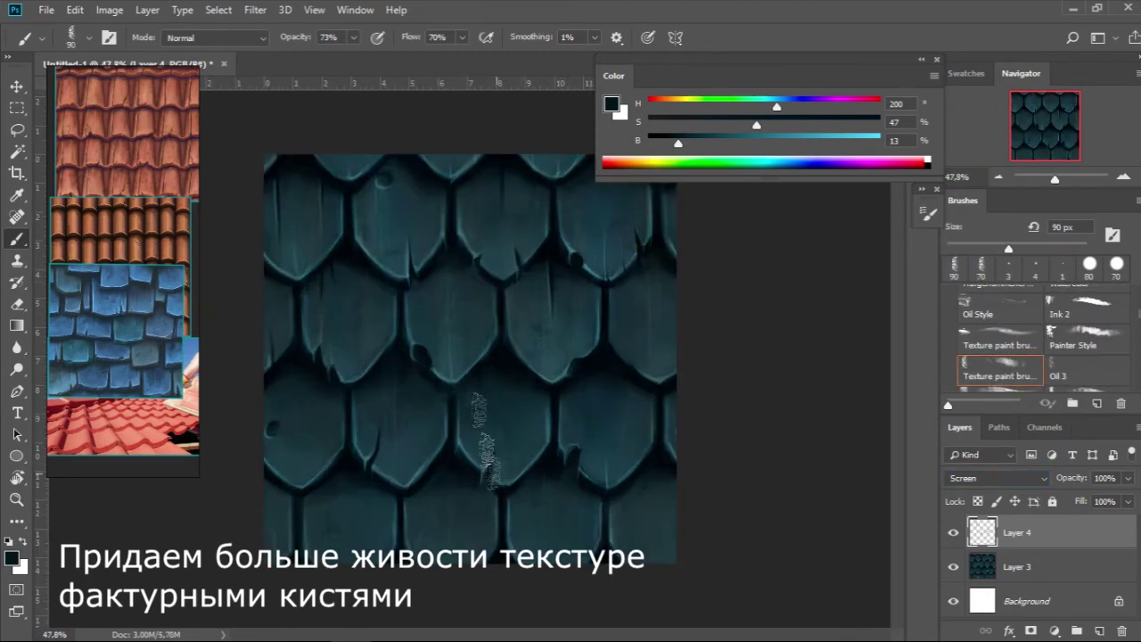
pyautogui.click(283, 403)
# Step: Erase excess highlights, lower Layer 4 opacity to about 48%, and merge it into Layer 3
pyautogui.scroll(-2, 473, 362)
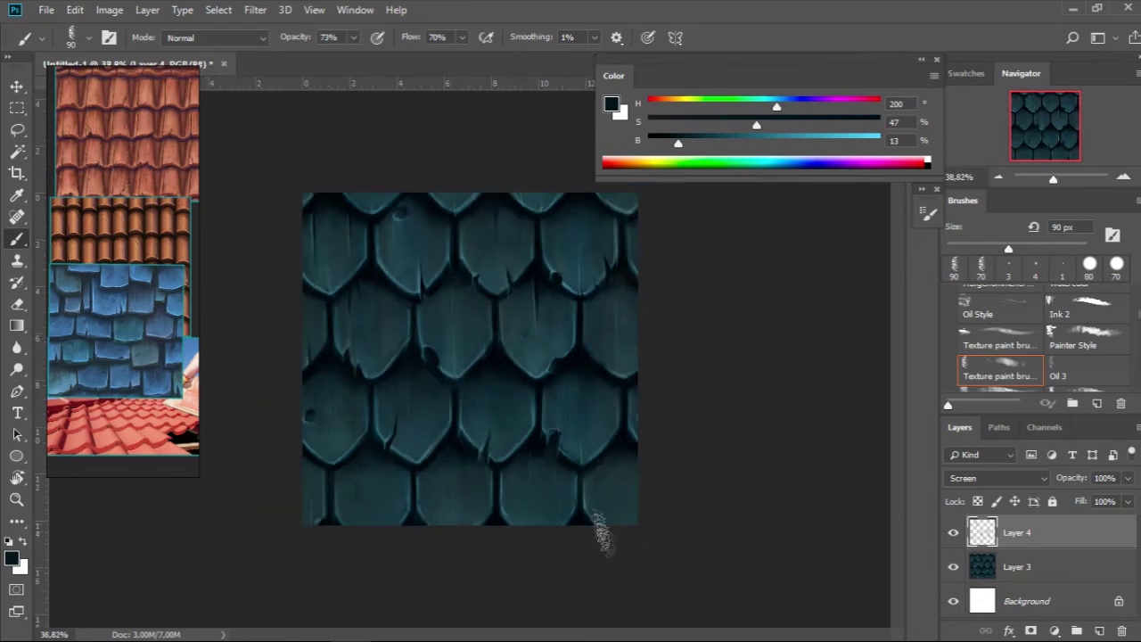
pyautogui.scroll(5, 392, 369)
pyautogui.press('[')
pyautogui.press('e')
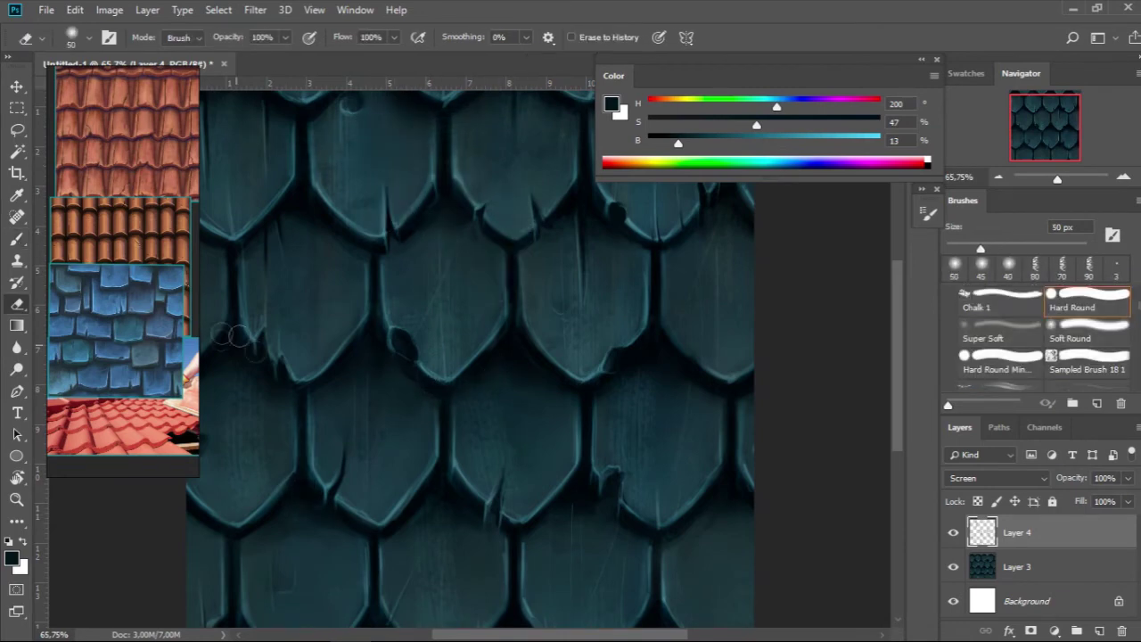
pyautogui.scroll(-3, 323, 335)
pyautogui.press(']')
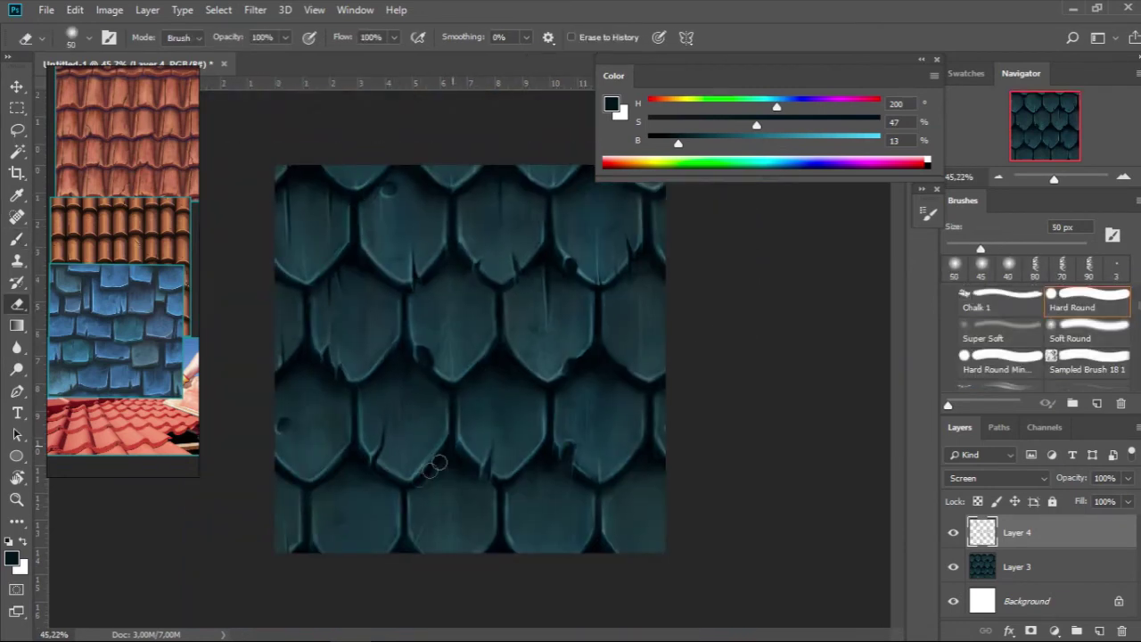
pyautogui.moveTo(1127, 478); pyautogui.dragTo(1089, 501)
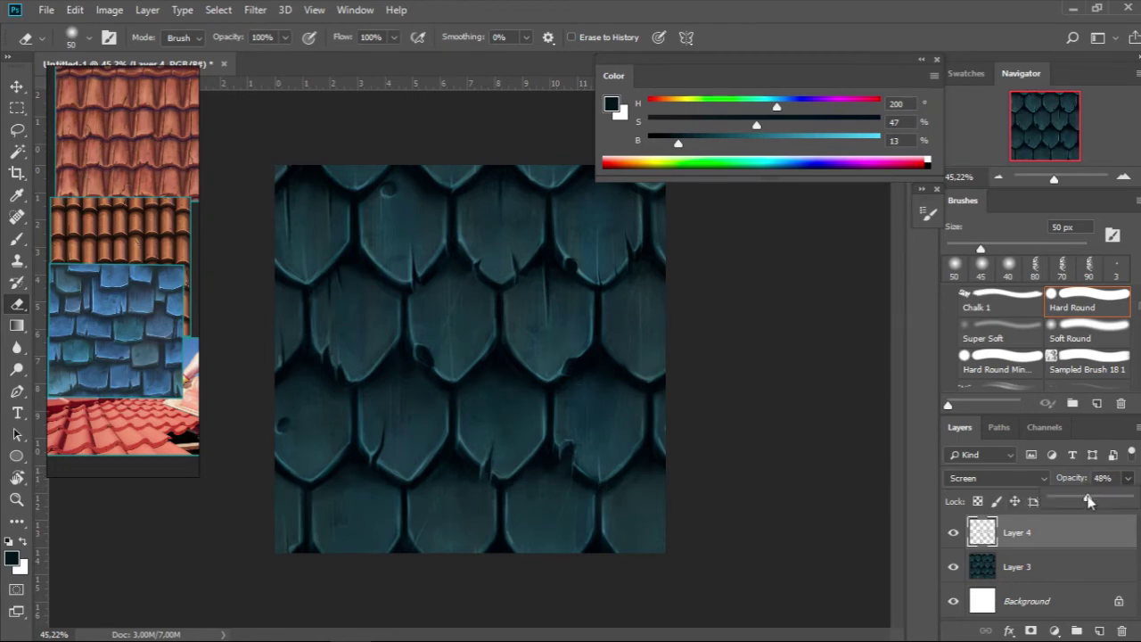
pyautogui.hotkey('ctrl', 'e')
pyautogui.press('b')
pyautogui.scroll(1, 475, 361)
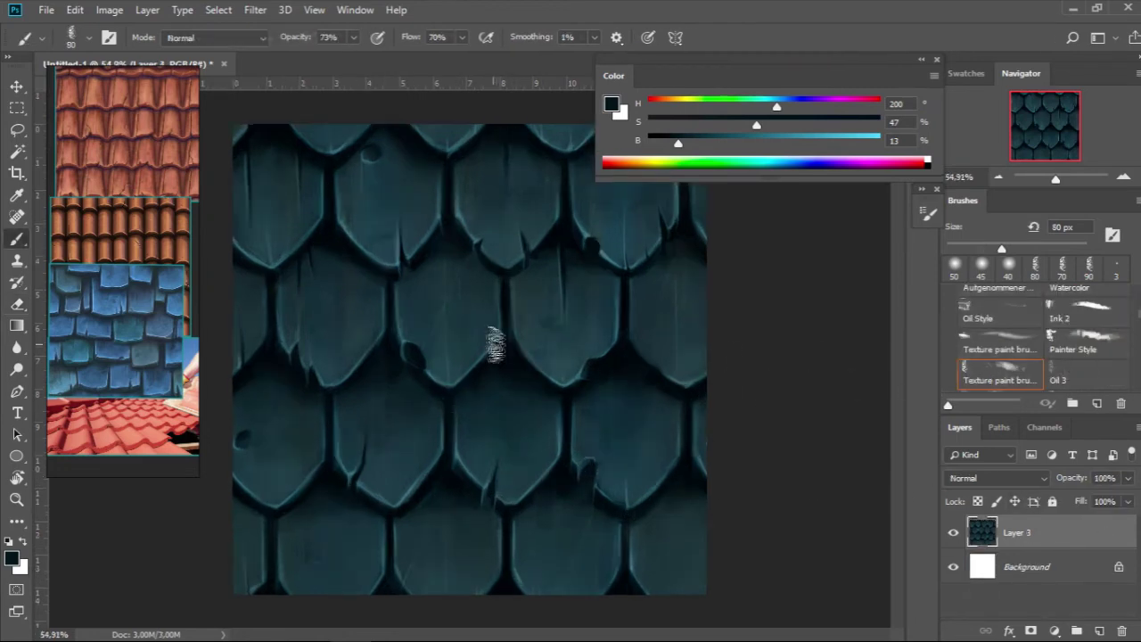
# Step: Try a Multiply darkening layer at about 71% opacity, then discard it
pyautogui.click(1101, 630)
pyautogui.click(997, 478)
pyautogui.click(971, 121)
pyautogui.press(']')
pyautogui.press(']')
pyautogui.press(']')
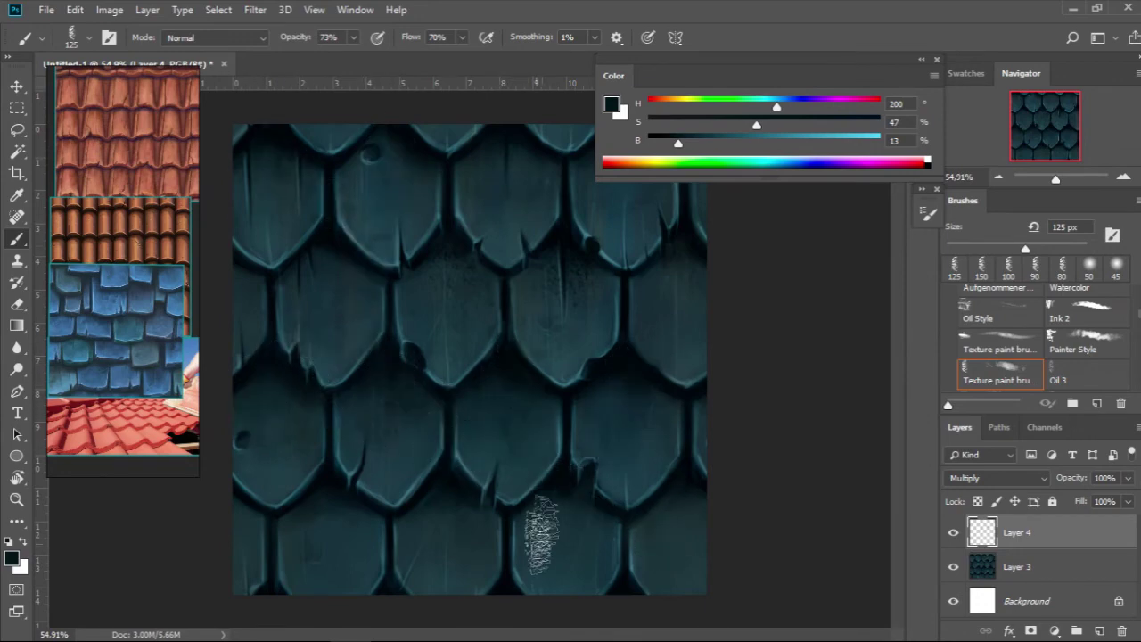
pyautogui.scroll(-2, 308, 526)
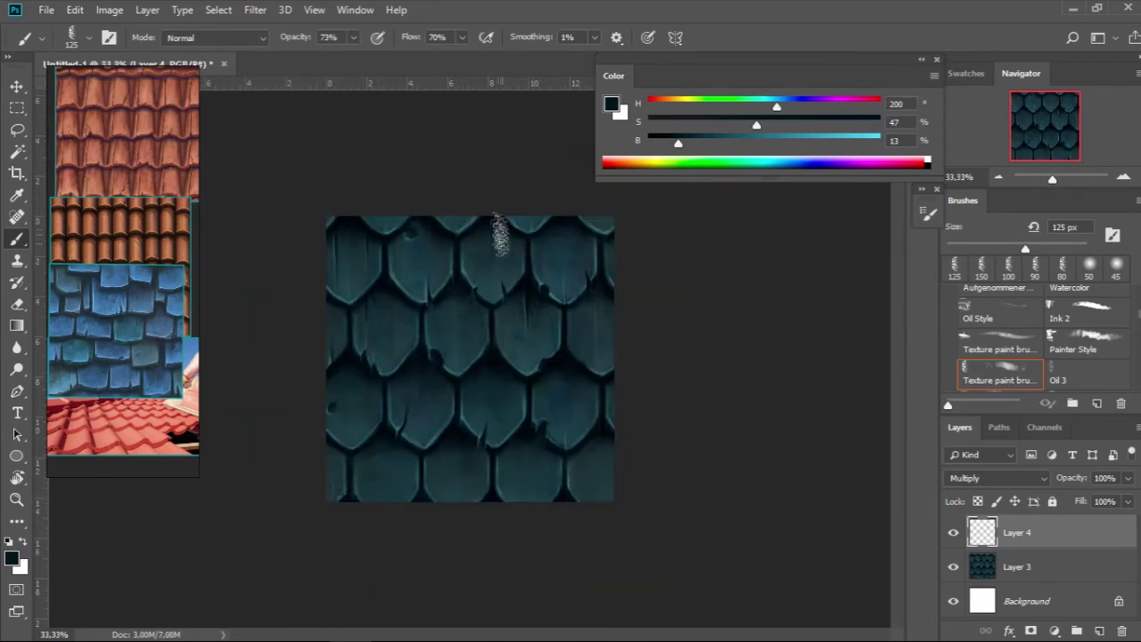
pyautogui.scroll(-1, 535, 294)
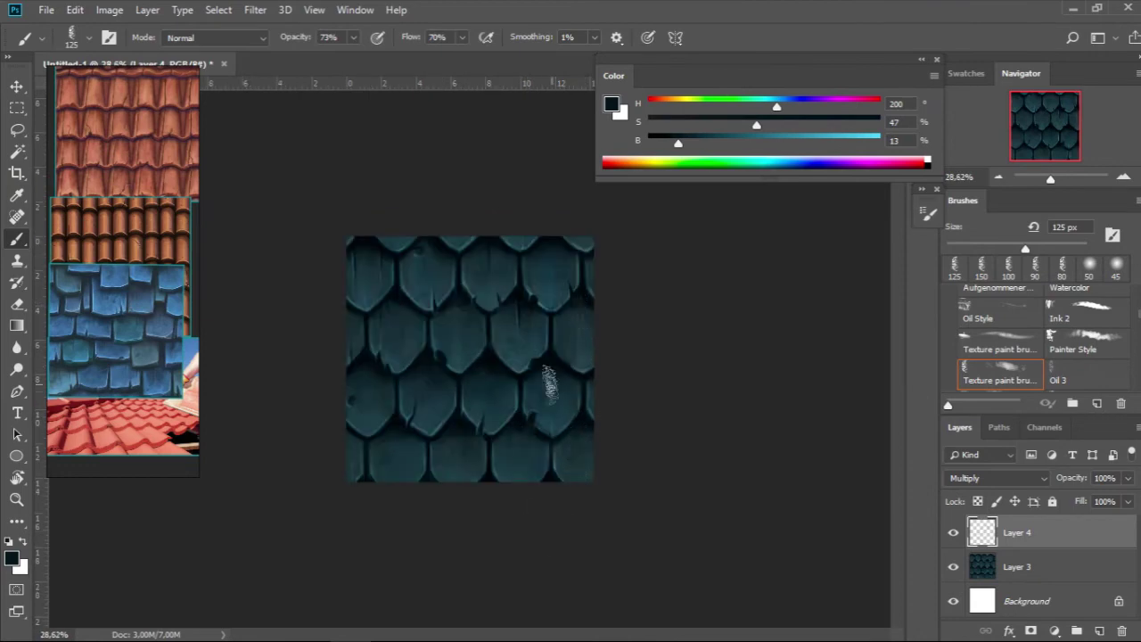
pyautogui.scroll(1, 381, 459)
pyautogui.moveTo(1128, 478); pyautogui.dragTo(1102, 502)
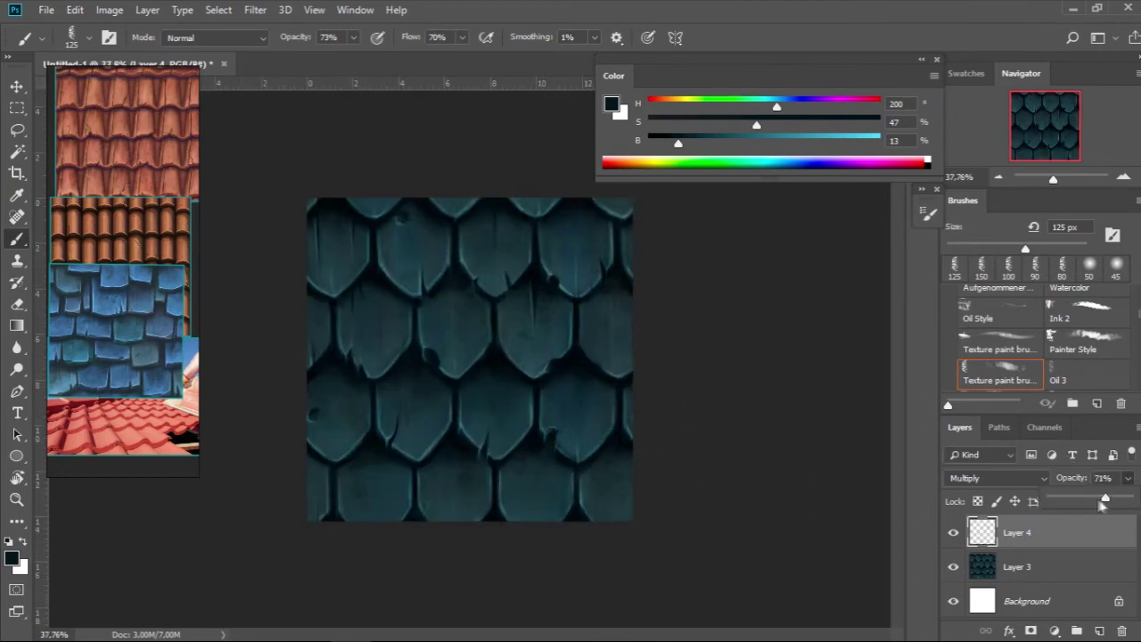
pyautogui.press('Delete')
pyautogui.scroll(1, 471, 242)
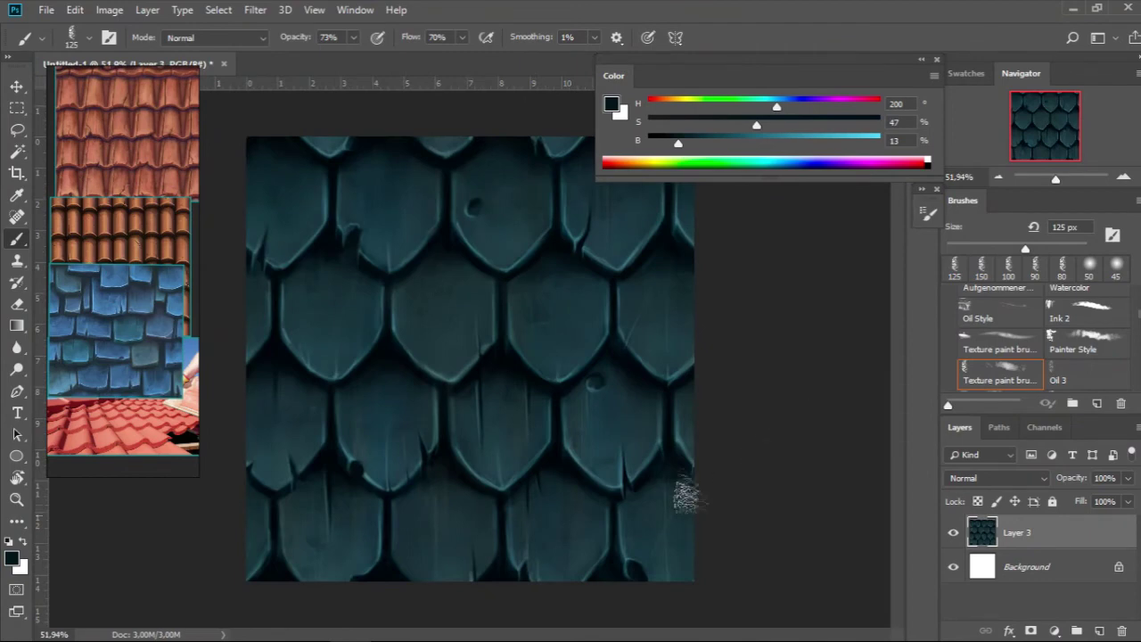
# Step: Sample dark and lighter tile colours from the canvas with a 100–125 px brush
pyautogui.press('[')
pyautogui.keyDown('alt'); pyautogui.click(324, 268); pyautogui.keyUp('alt')
pyautogui.keyDown('alt'); pyautogui.click(307, 189); pyautogui.keyUp('alt')
pyautogui.press(']')
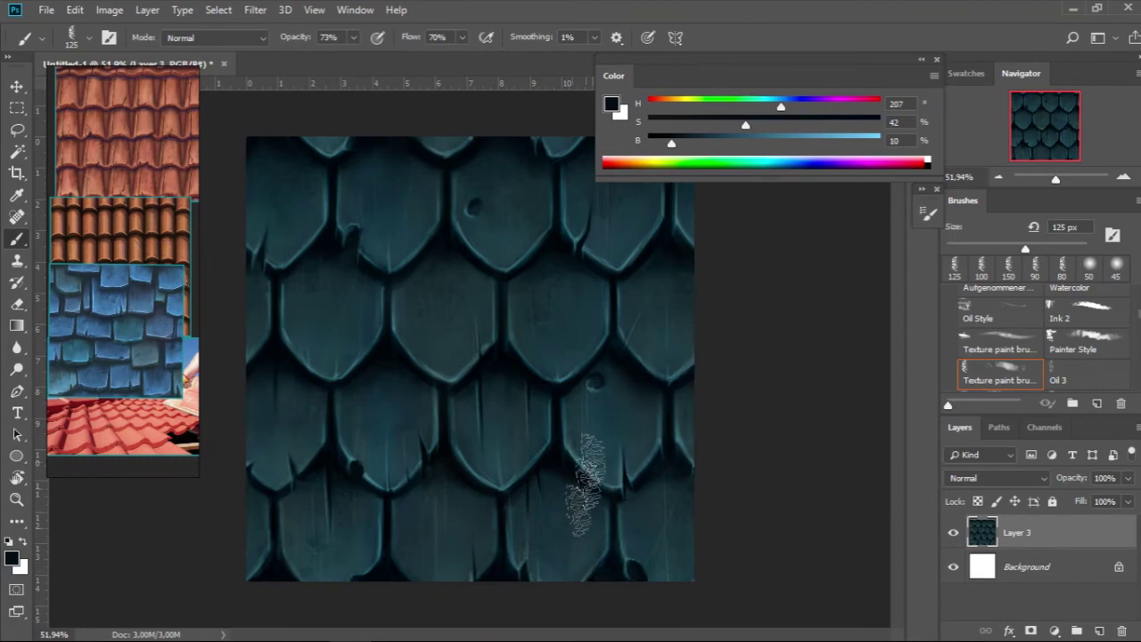
pyautogui.keyDown('alt'); pyautogui.click(571, 526); pyautogui.keyUp('alt')
pyautogui.scroll(2, 472, 400)
pyautogui.scroll(-3, 471, 383)
pyautogui.scroll(-3, 463, 402)
pyautogui.scroll(2, 462, 402)
# Step: Add a texture-paint layer and sample tile colours with the texture brush at 30–70 px
pyautogui.hotkey('ctrl', 'shift', 'alt', 'n')
pyautogui.scroll(2, 446, 286)
pyautogui.press(',')
pyautogui.press('[')
pyautogui.press('[')
pyautogui.press('[')
pyautogui.keyDown('alt'); pyautogui.click(414, 401); pyautogui.keyUp('alt')
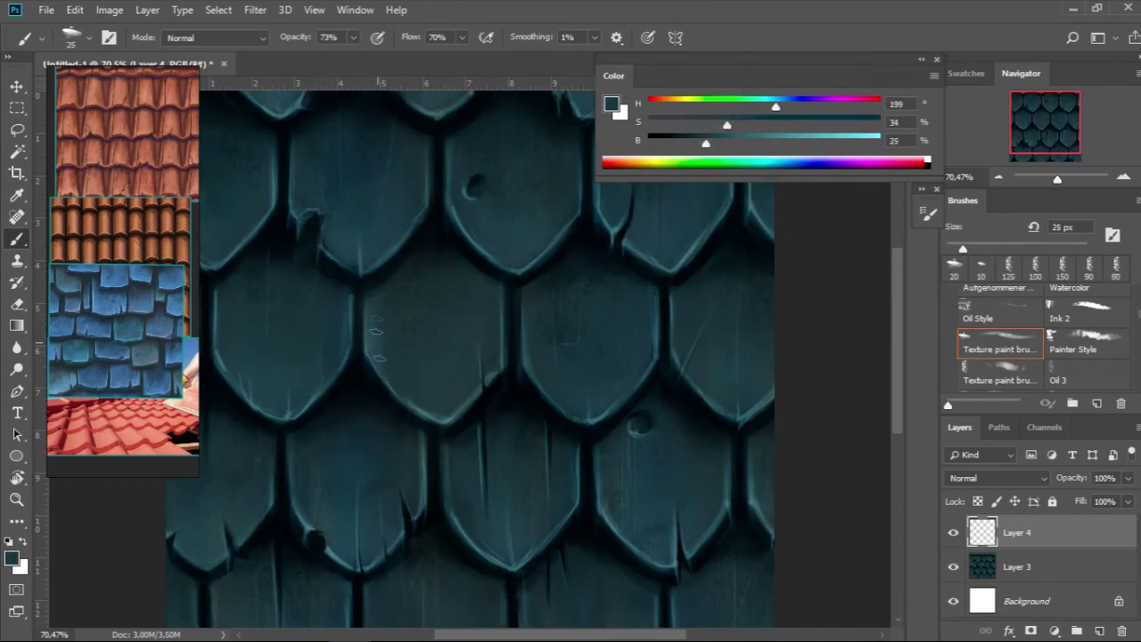
pyautogui.keyDown('alt'); pyautogui.click(419, 406); pyautogui.keyUp('alt')
pyautogui.press(']')
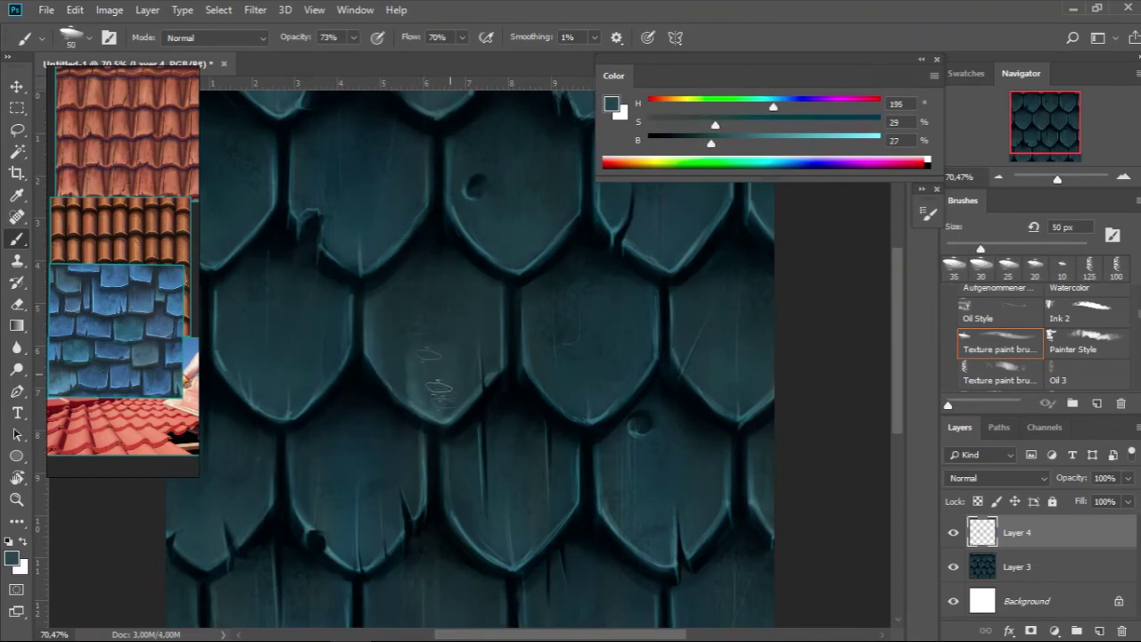
pyautogui.keyDown('alt'); pyautogui.click(446, 379); pyautogui.keyUp('alt')
pyautogui.press(']')
pyautogui.press(']')
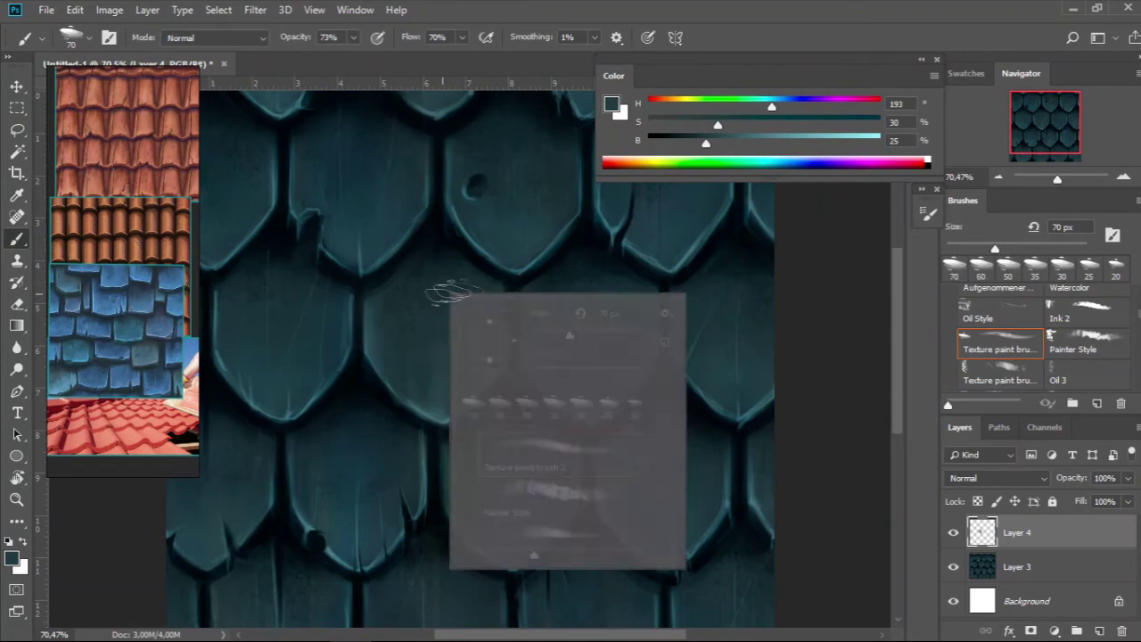
pyautogui.moveTo(642, 75); pyautogui.dragTo(560, 72)
# Step: Open brush settings and sample bluer and darker tile colours with a 20 px brush
pyautogui.press('F5')
pyautogui.press('F5')
pyautogui.keyDown('alt'); pyautogui.click(229, 378); pyautogui.keyUp('alt')
pyautogui.keyDown('alt'); pyautogui.click(292, 393); pyautogui.keyUp('alt')
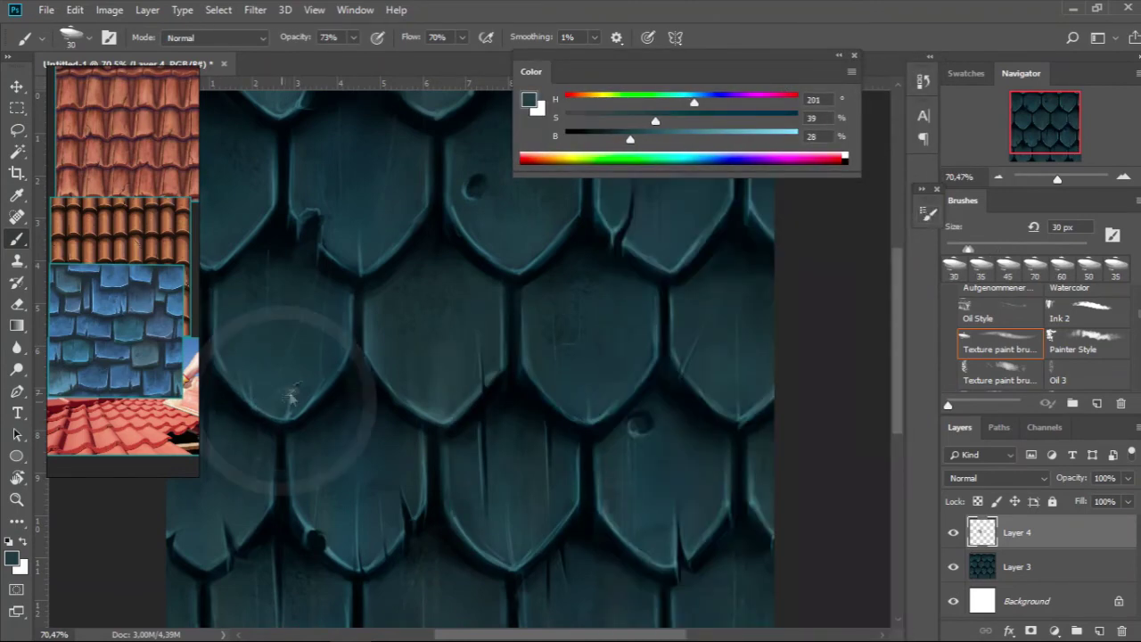
pyautogui.press('[')
pyautogui.press('[')
pyautogui.keyDown('alt'); pyautogui.click(357, 299); pyautogui.keyUp('alt')
pyautogui.keyDown('alt'); pyautogui.click(330, 272); pyautogui.keyUp('alt')
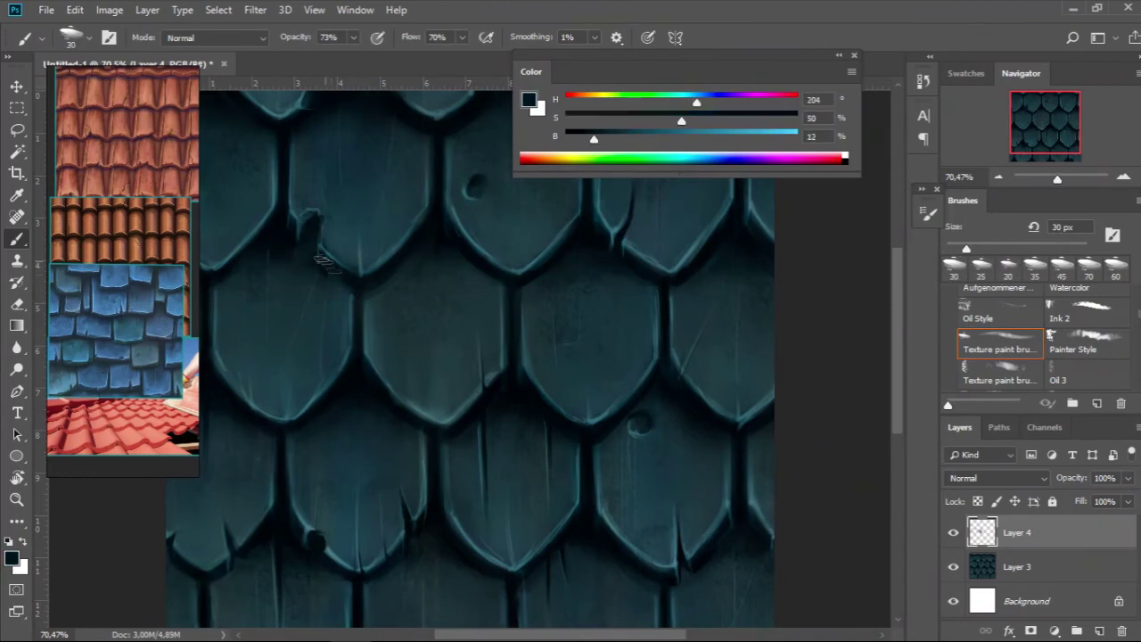
pyautogui.scroll(-5, 375, 303)
pyautogui.scroll(4, 419, 312)
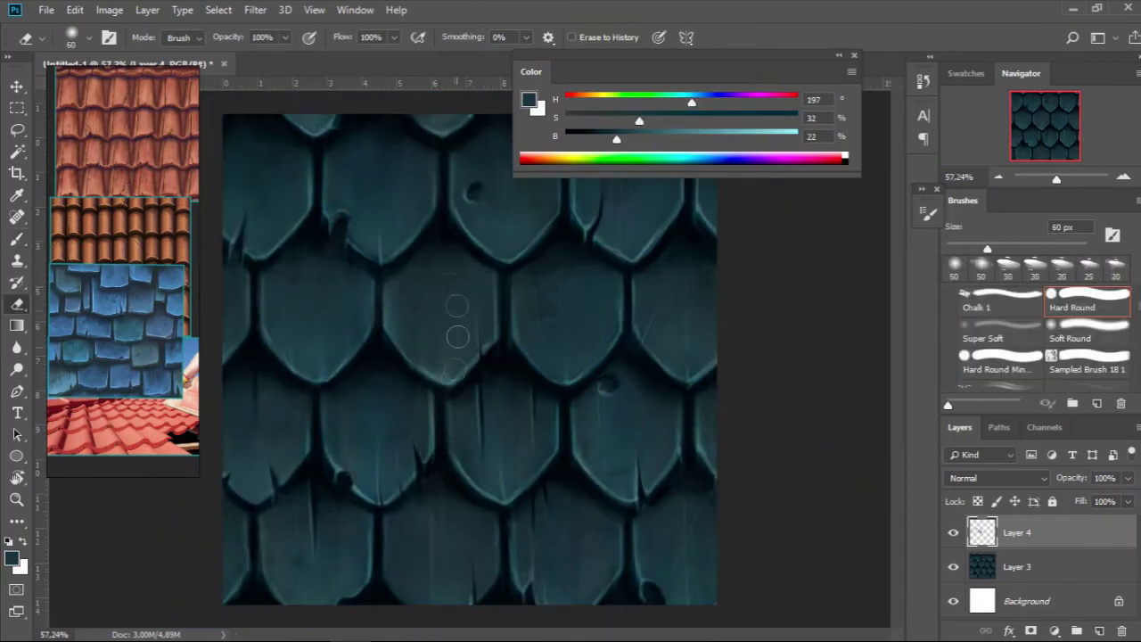
# Step: Sample mid-tone and dark gap colours, settling on a 60 px brush
pyautogui.keyDown('alt'); pyautogui.click(466, 426); pyautogui.keyUp('alt')
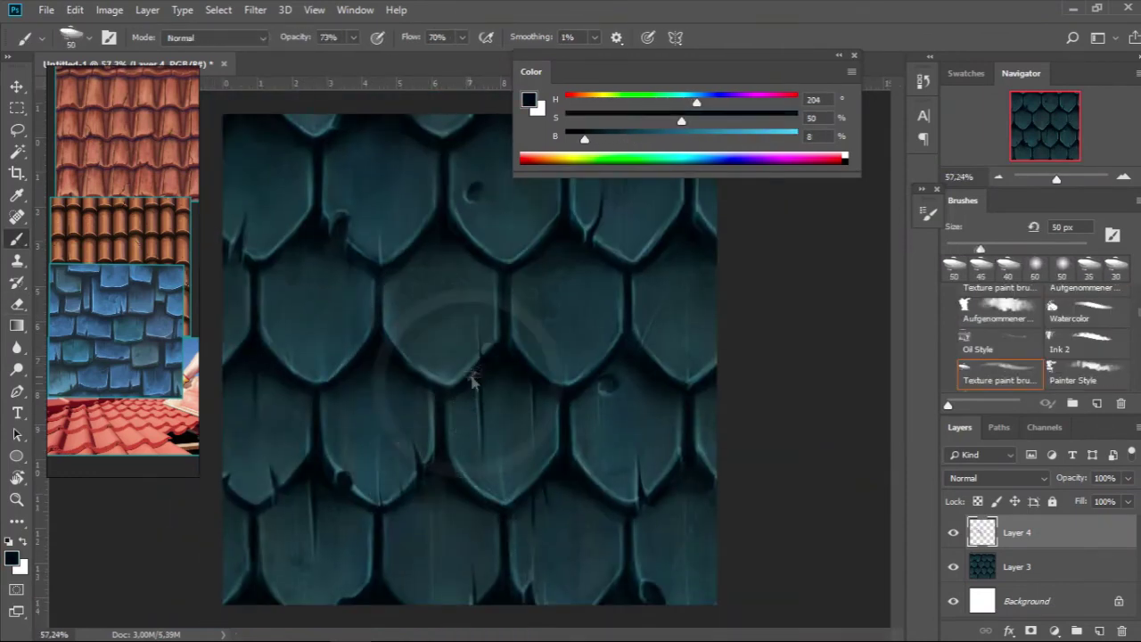
pyautogui.press('[')
pyautogui.scroll(-2, 477, 402)
pyautogui.keyDown('alt'); pyautogui.click(476, 402); pyautogui.keyUp('alt')
pyautogui.press(']')
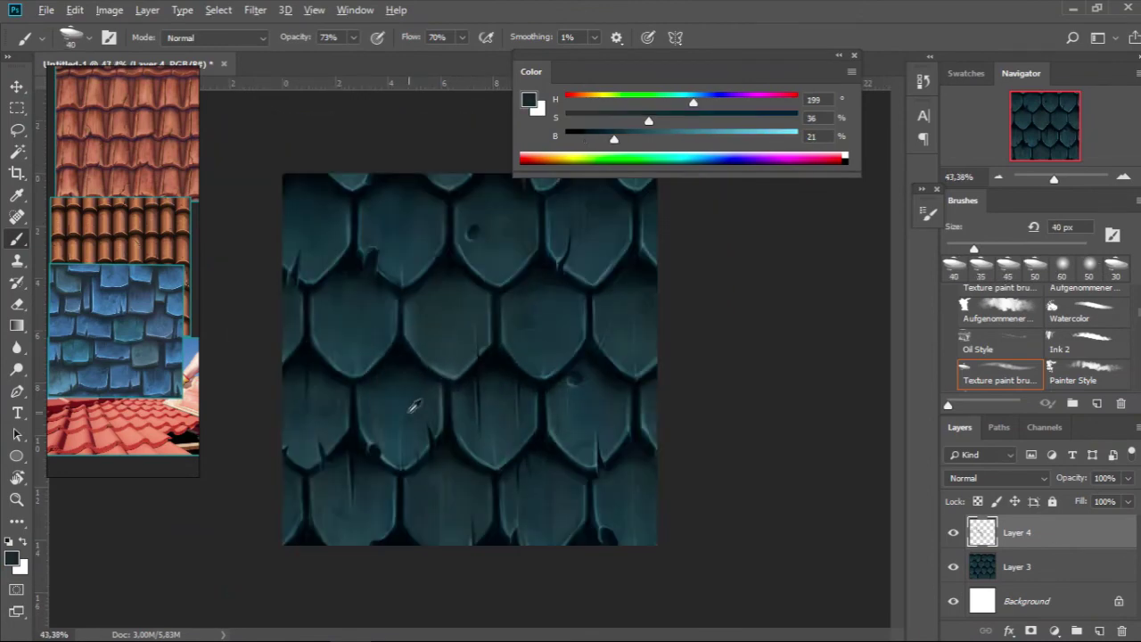
pyautogui.keyDown('alt'); pyautogui.click(363, 381); pyautogui.keyUp('alt')
pyautogui.press(']')
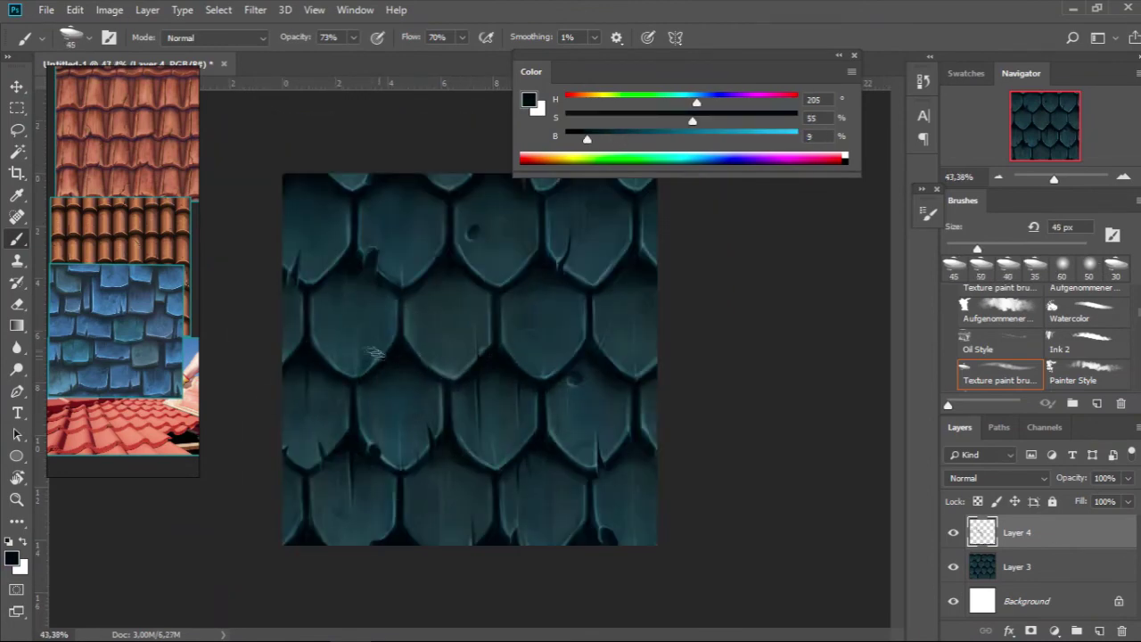
pyautogui.press('[')
pyautogui.press('[')
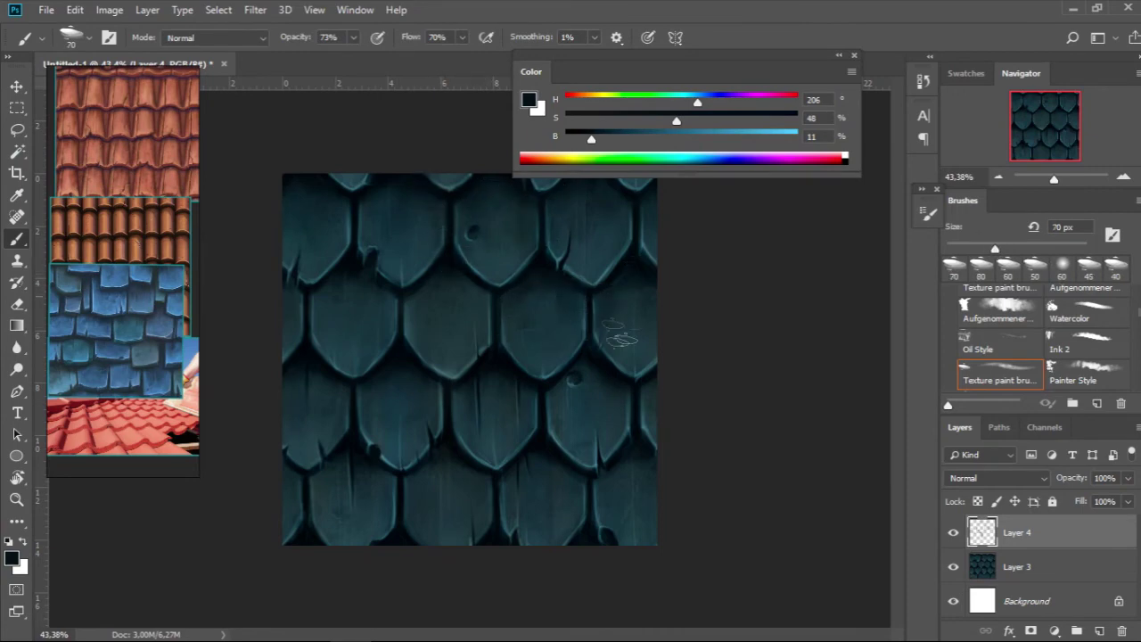
# Step: Paint chips and cracks along the tile edges, alternating between brush and eraser
pyautogui.press('e')
pyautogui.press('b')
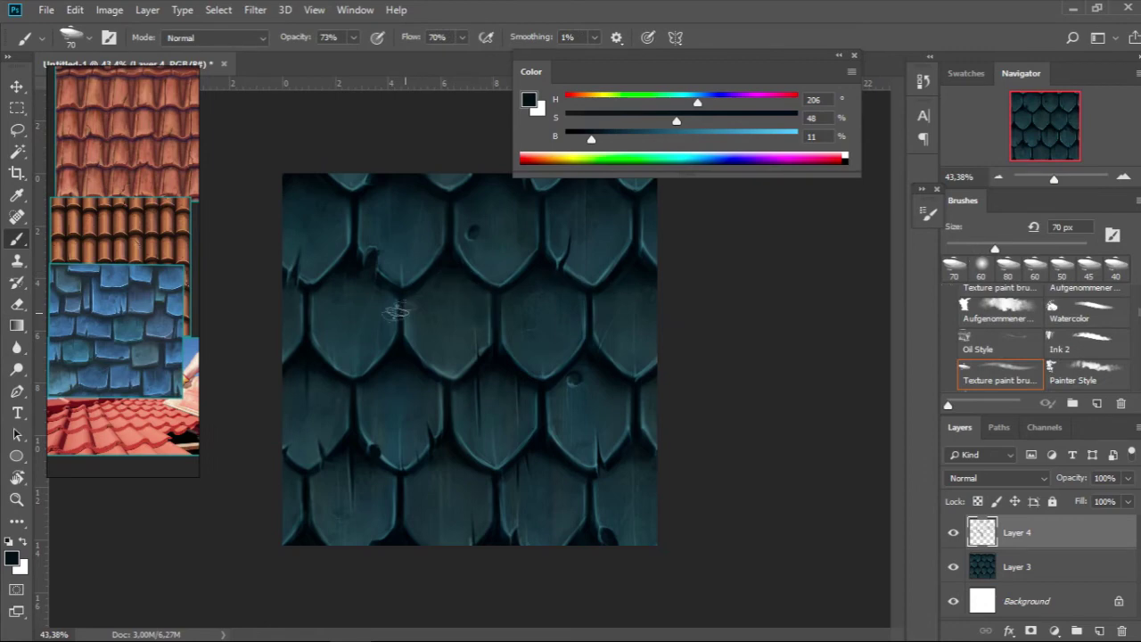
pyautogui.press('e')
pyautogui.press('b')
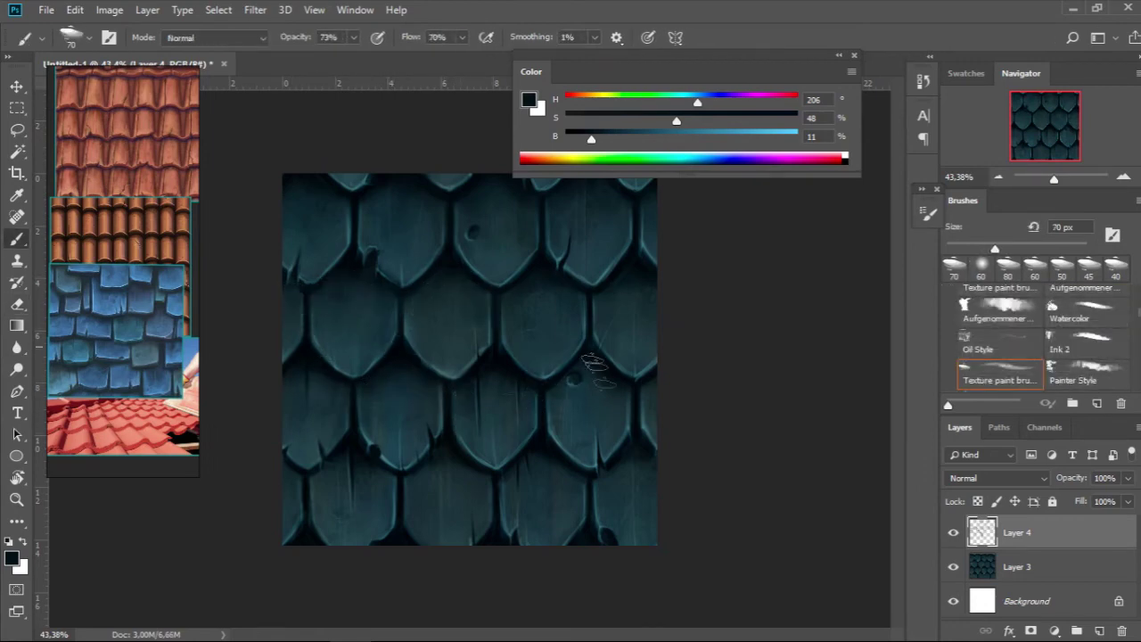
pyautogui.press('e')
pyautogui.press('b')
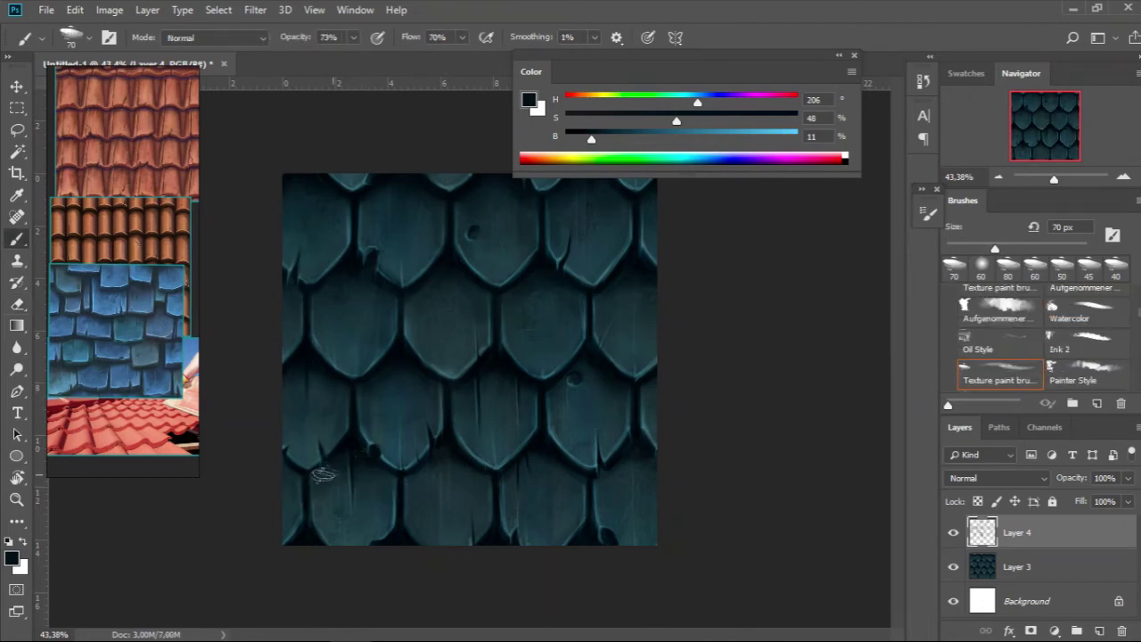
pyautogui.press('e')
pyautogui.press('b')
pyautogui.press('e')
pyautogui.press('b')
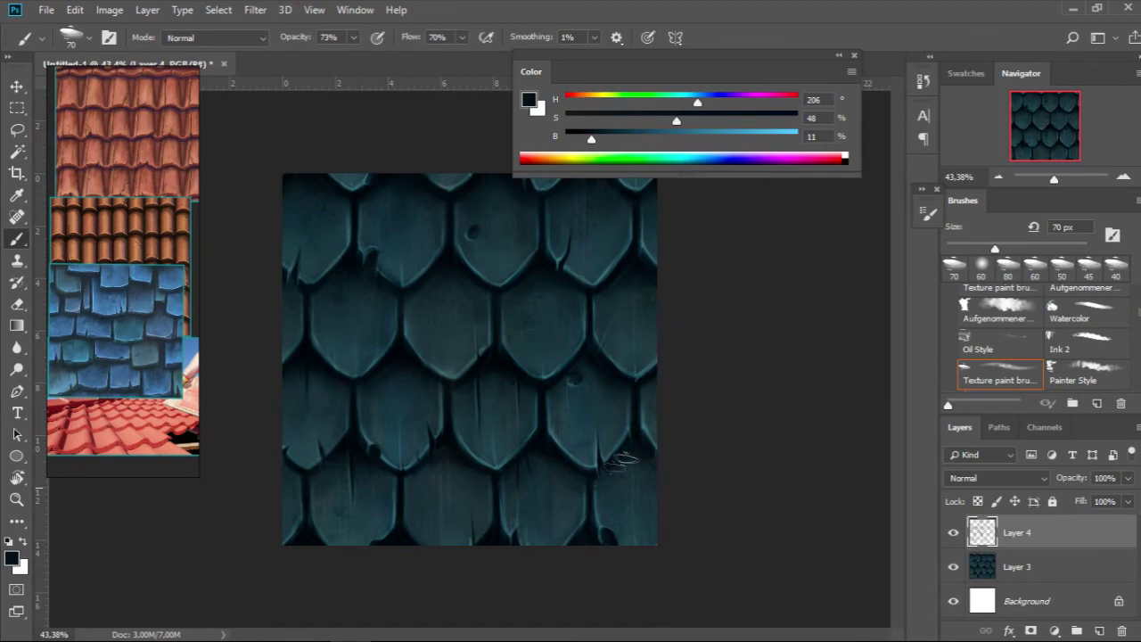
pyautogui.press('e')
pyautogui.press('b')
pyautogui.press('e')
pyautogui.press('b')
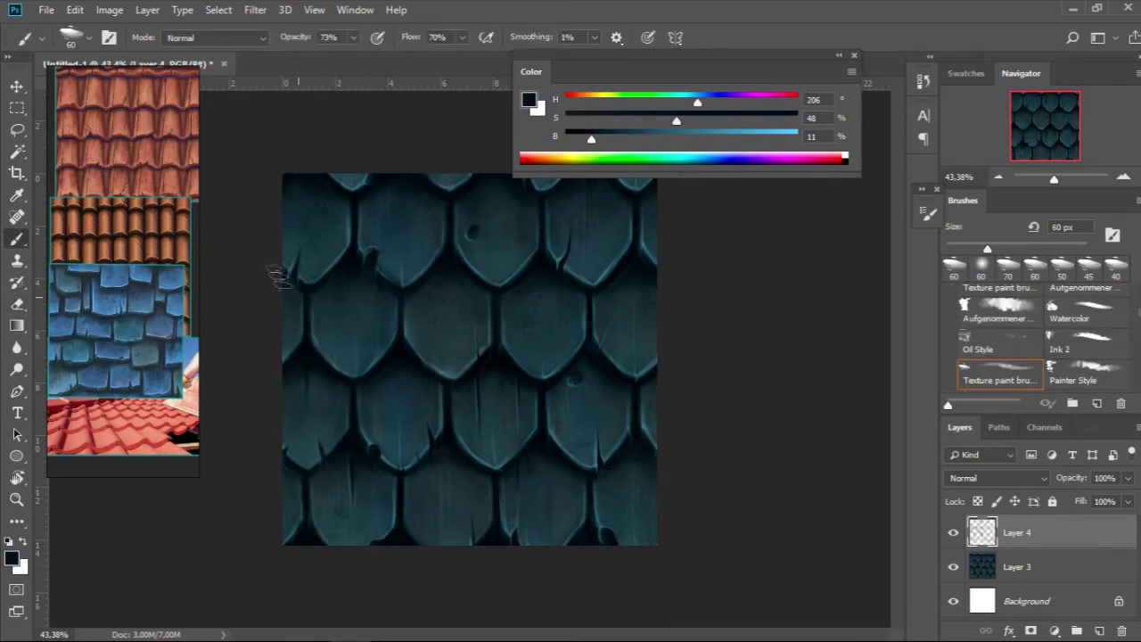
pyautogui.press('e')
# Step: Set the chip layer to Multiply at lowered opacity and merge it into the tiles
pyautogui.scroll(-2, 718, 341)
pyautogui.click(997, 478)
pyautogui.click(976, 124)
pyautogui.moveTo(1128, 478); pyautogui.dragTo(1094, 502)
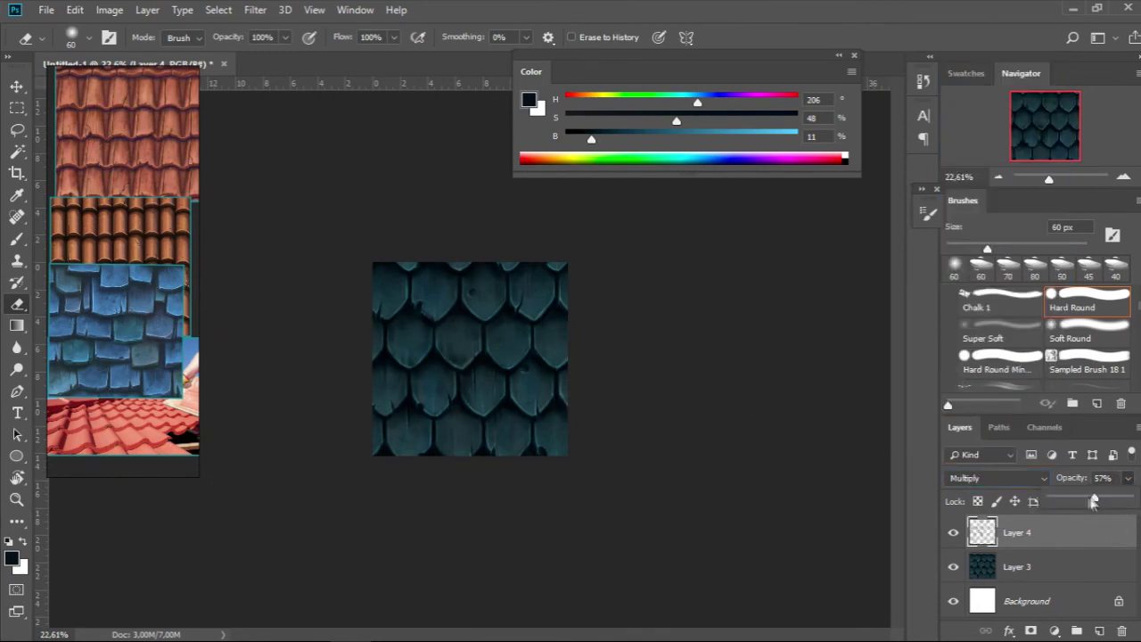
pyautogui.scroll(2, 855, 417)
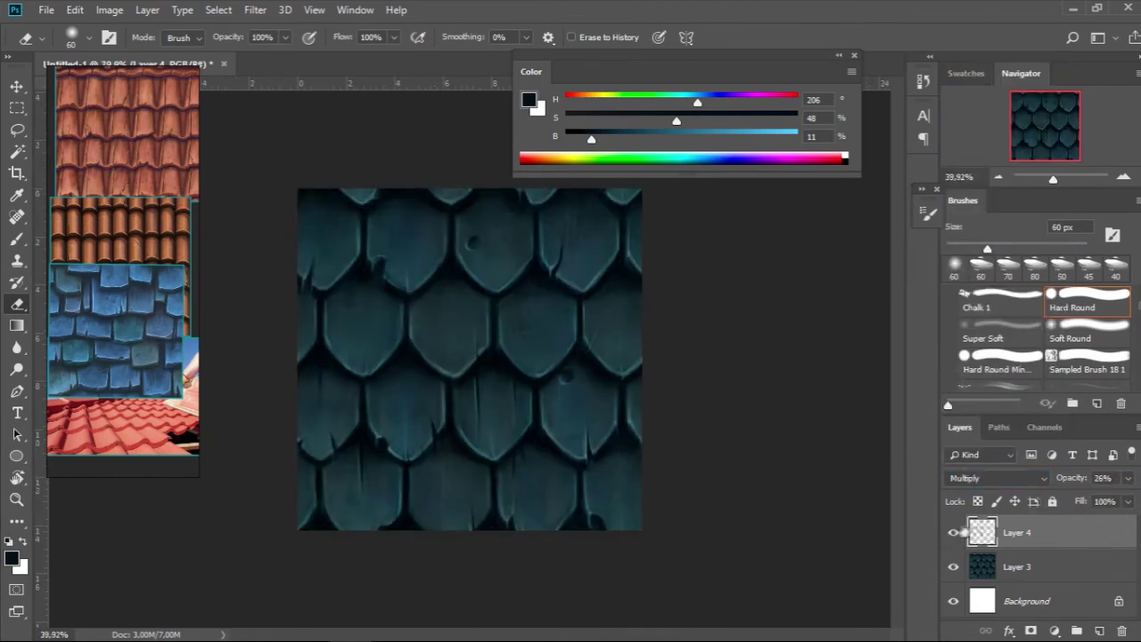
pyautogui.press('Delete')
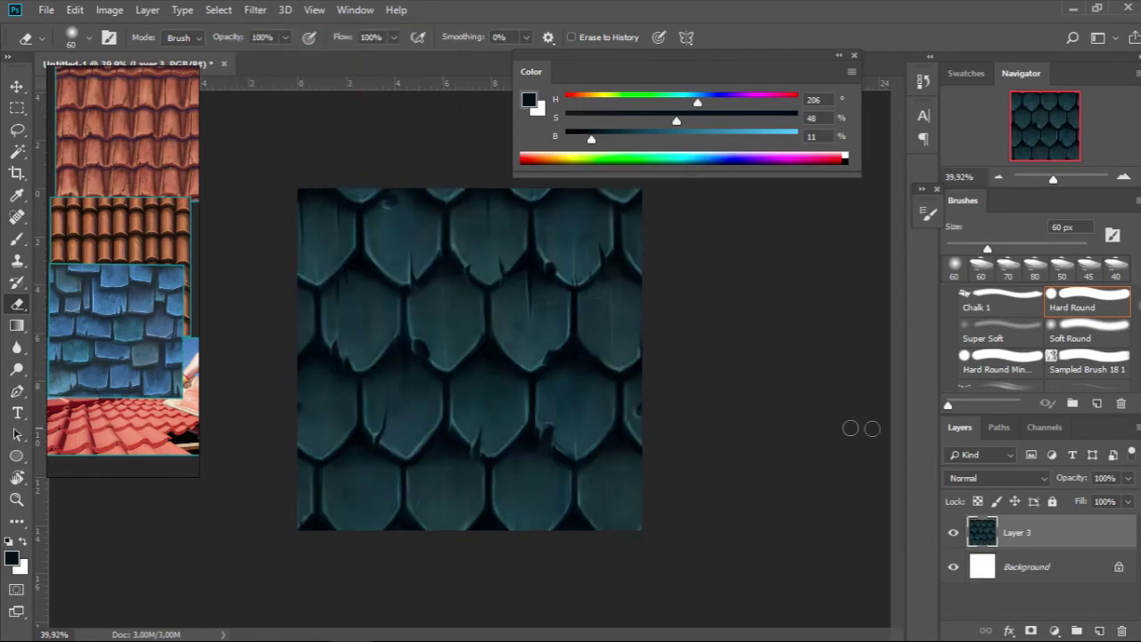
pyautogui.click(1099, 630)
# Step: Set the new layer to Soft Light and mix a warm yellow with the Oil Style brush
pyautogui.click(996, 478)
pyautogui.click(981, 287)
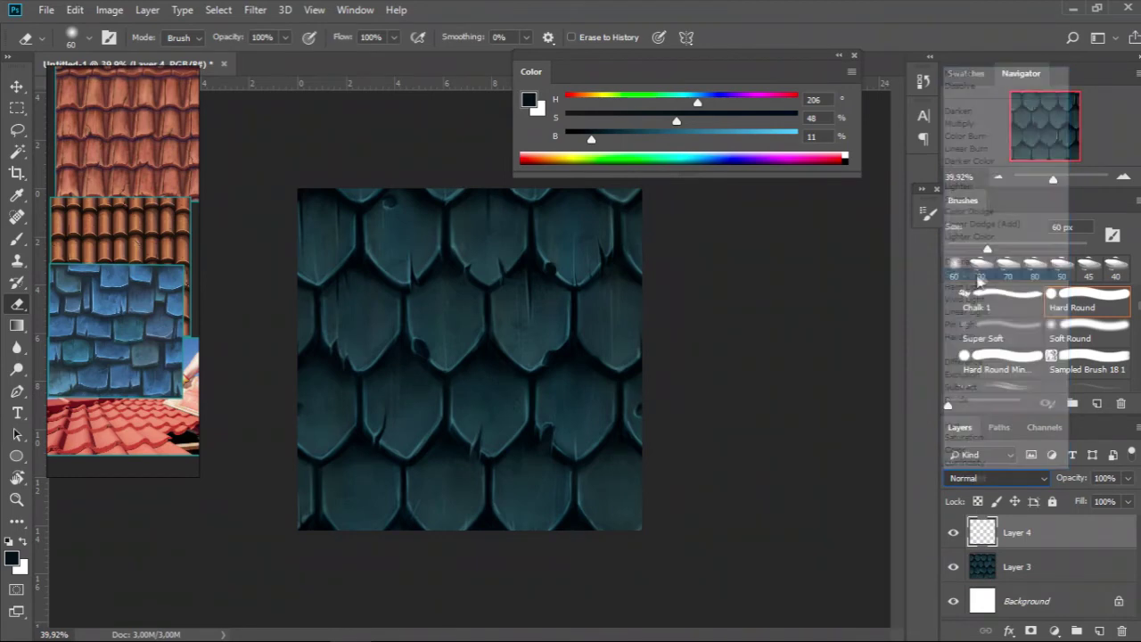
pyautogui.scroll(-3, 1136, 353)
pyautogui.click(994, 389)
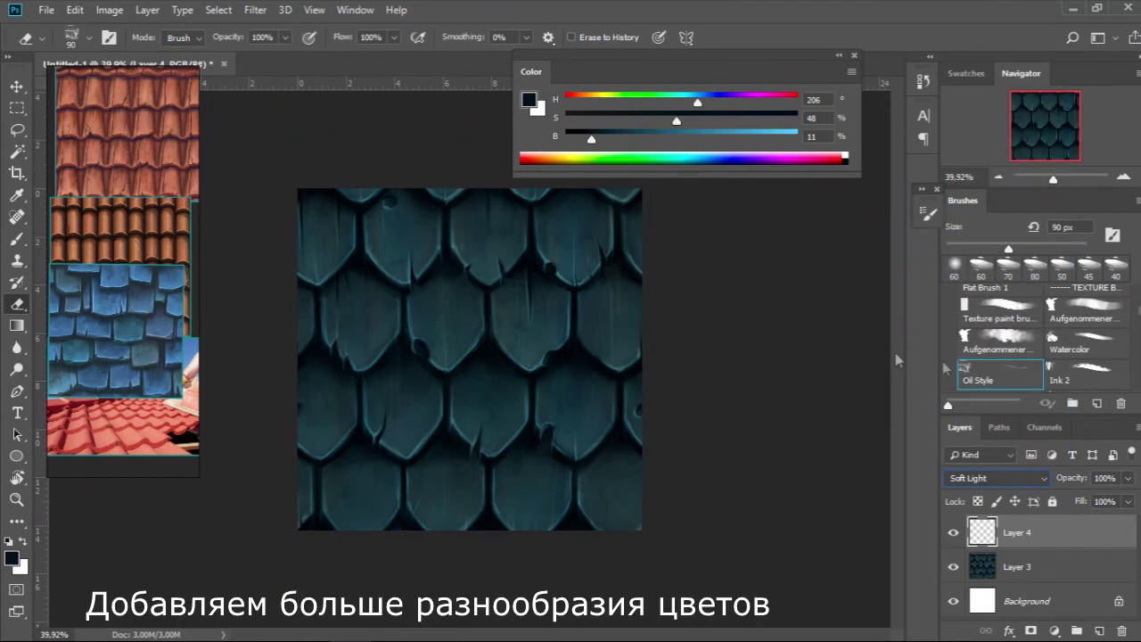
pyautogui.click(596, 96)
pyautogui.moveTo(614, 140); pyautogui.dragTo(682, 140)
pyautogui.moveTo(677, 121); pyautogui.dragTo(662, 122)
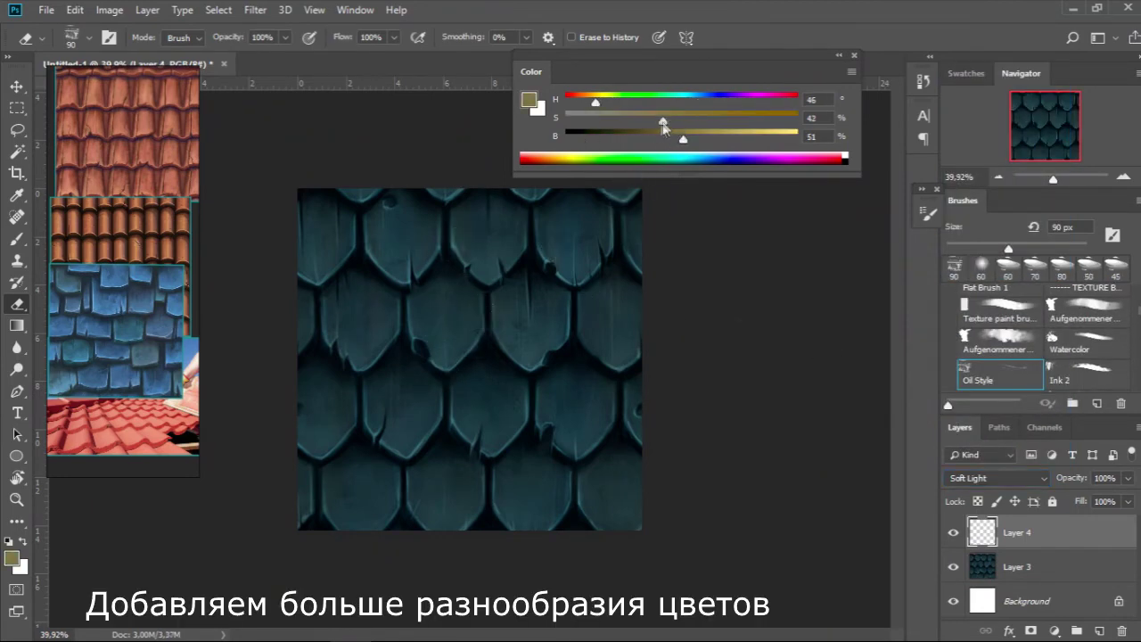
pyautogui.press(']')
pyautogui.press(']')
pyautogui.press(']')
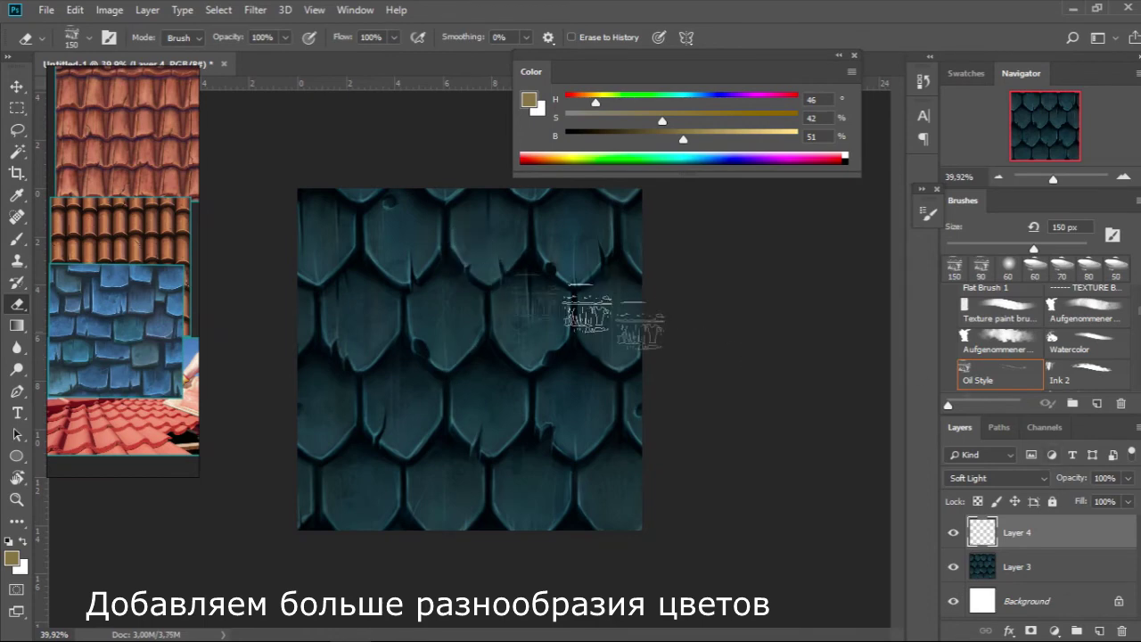
# Step: Paint pale beige tints with the 90 px Oil Style brush, narrowing it to about 45 px
pyautogui.press('[')
pyautogui.press('[')
pyautogui.press('b')
pyautogui.click(994, 350)
pyautogui.moveTo(446, 319); pyautogui.dragTo(488, 314)
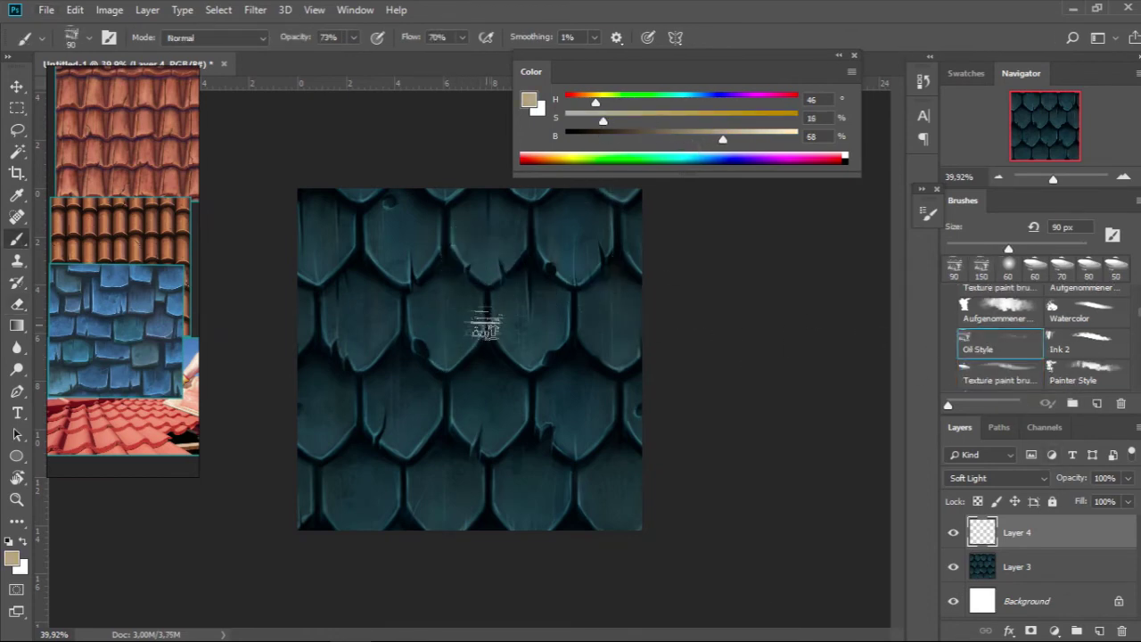
pyautogui.press('[')
pyautogui.press('[')
pyautogui.press('[')
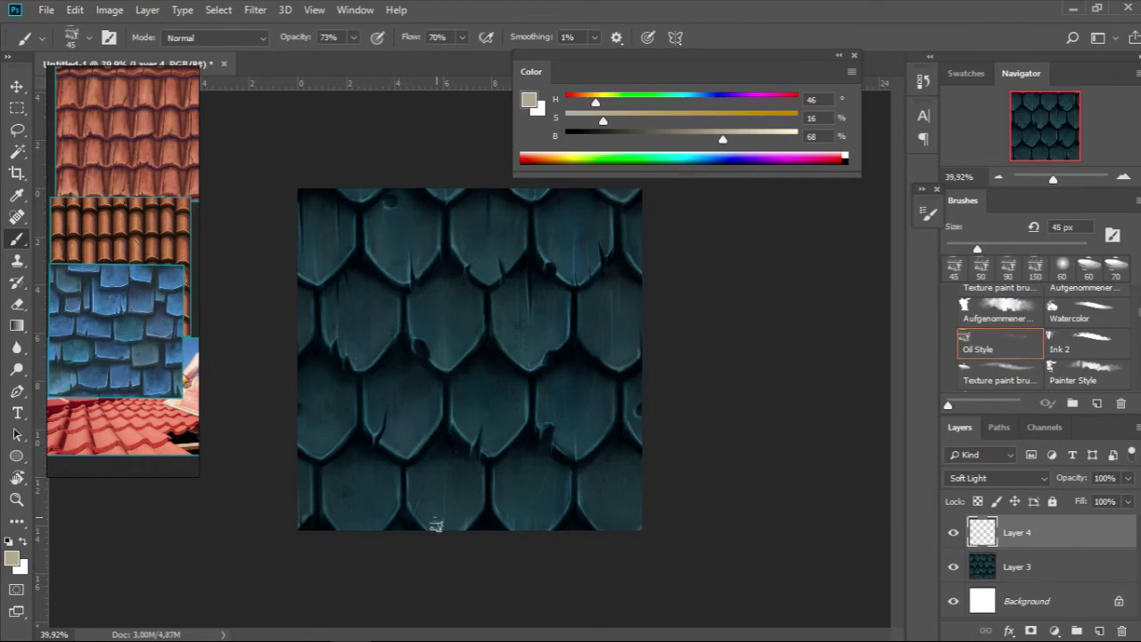
pyautogui.press('[')
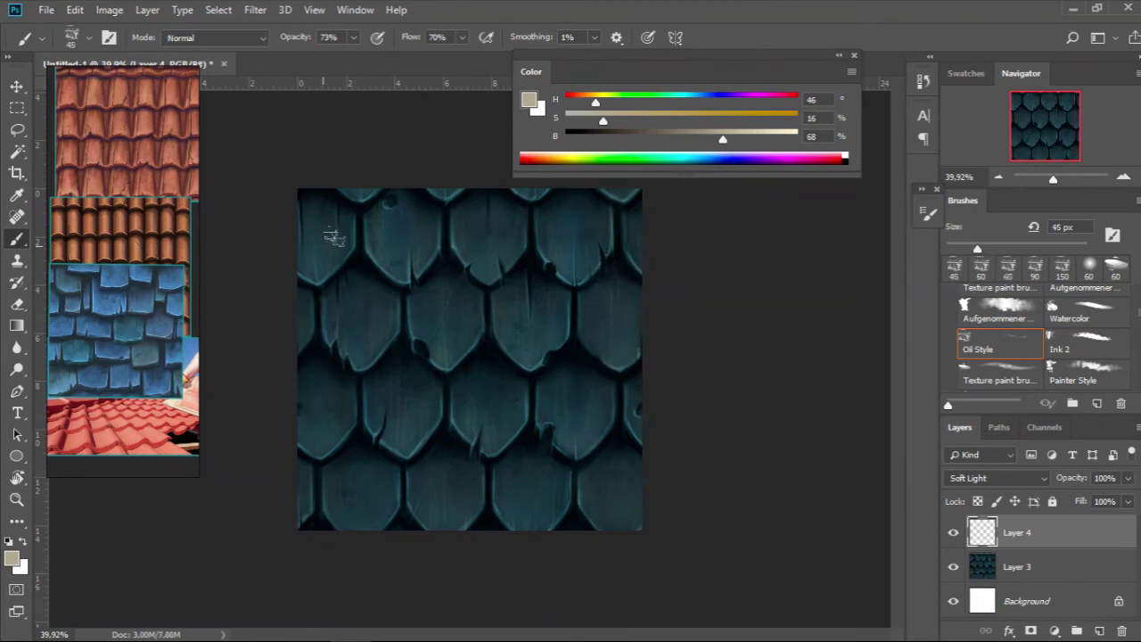
# Step: Refine the beige tints by alternating between brush and eraser
pyautogui.press('e')
pyautogui.press('b')
pyautogui.press('e')
pyautogui.press('b')
pyautogui.press('e')
pyautogui.press('b')
pyautogui.press('e')
pyautogui.press('b')
pyautogui.press('e')
# Step: Mix a strong pink and brush a faint pink tint over several tiles
pyautogui.moveTo(596, 102); pyautogui.dragTo(767, 107)
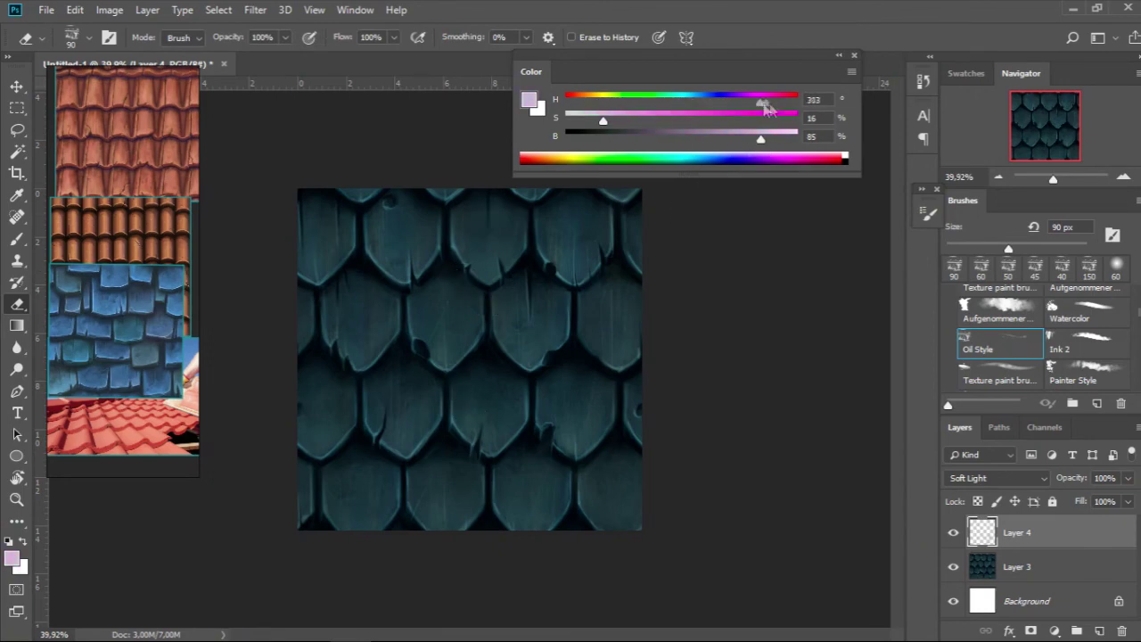
pyautogui.moveTo(612, 123); pyautogui.dragTo(723, 122)
pyautogui.press('b')
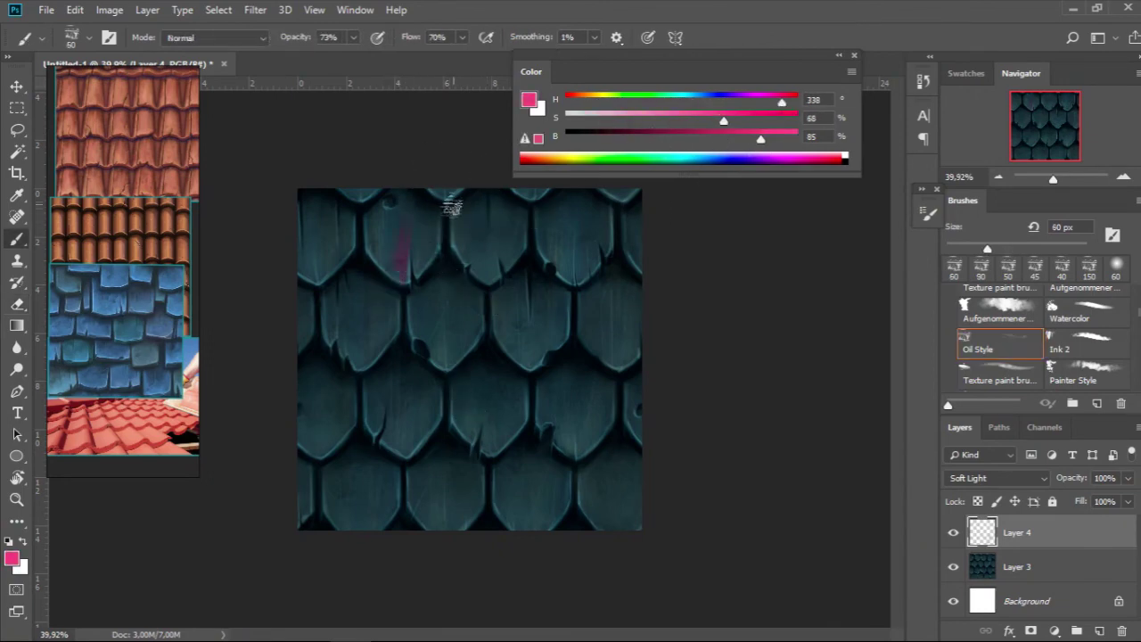
pyautogui.moveTo(373, 259)
pyautogui.mouseDown()
pyautogui.moveTo(408, 229)
pyautogui.moveTo(458, 306)
pyautogui.moveTo(401, 433)
pyautogui.moveTo(499, 361)
pyautogui.mouseUp()
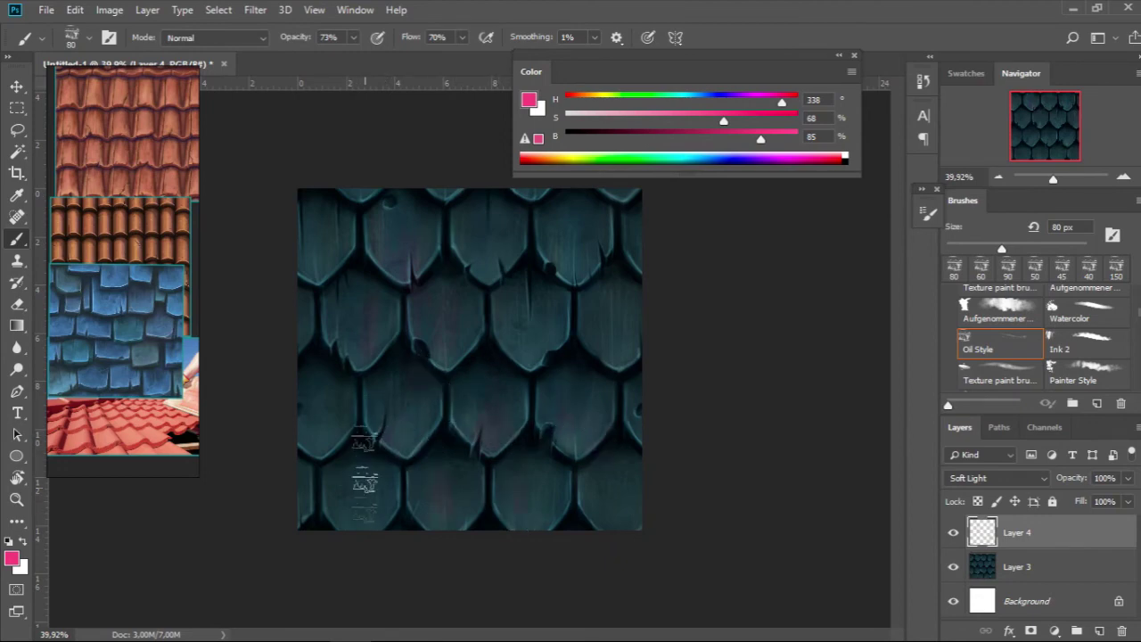
pyautogui.press('e')
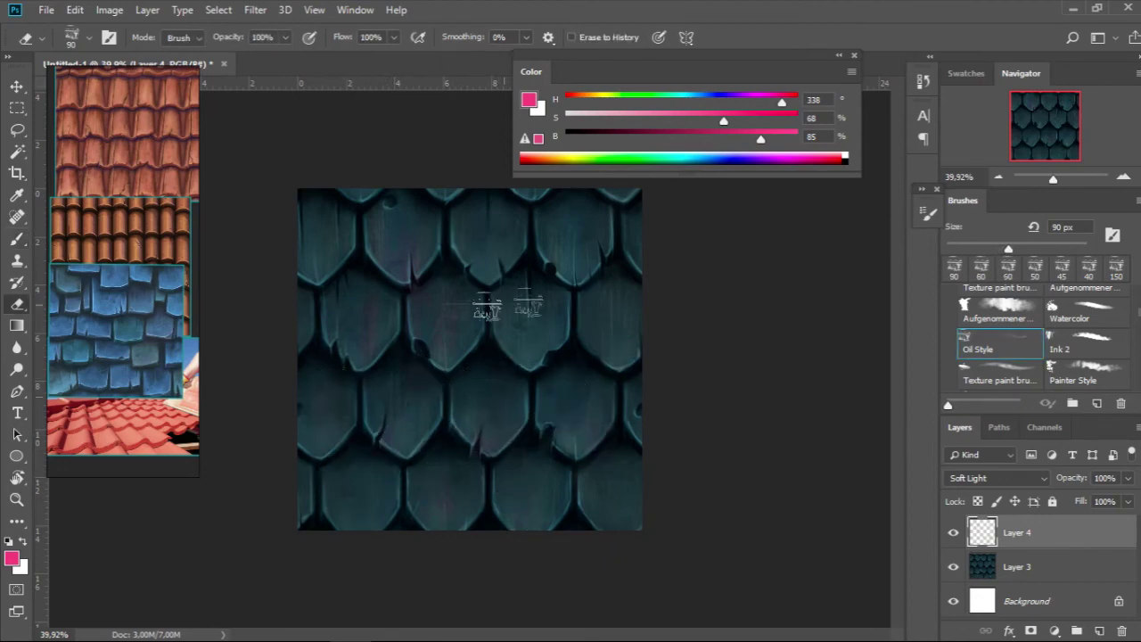
pyautogui.press('b')
# Step: Fade the tint layer to 72% opacity and merge it into the tile layer
pyautogui.scroll(-3, 438, 420)
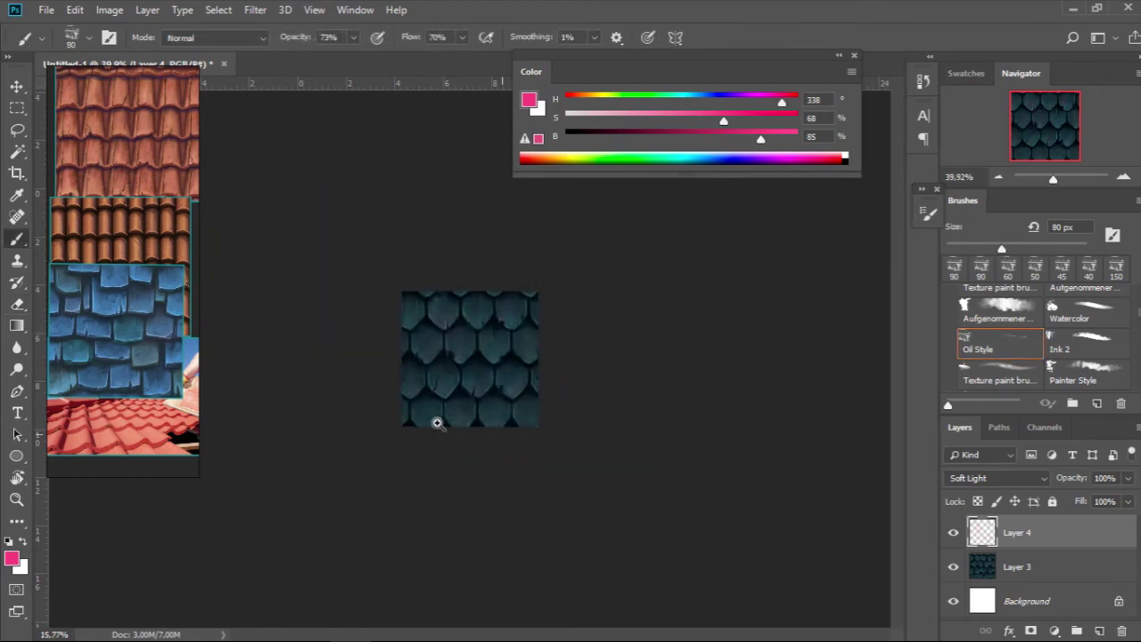
pyautogui.scroll(1, 624, 428)
pyautogui.moveTo(1129, 484); pyautogui.dragTo(1098, 502)
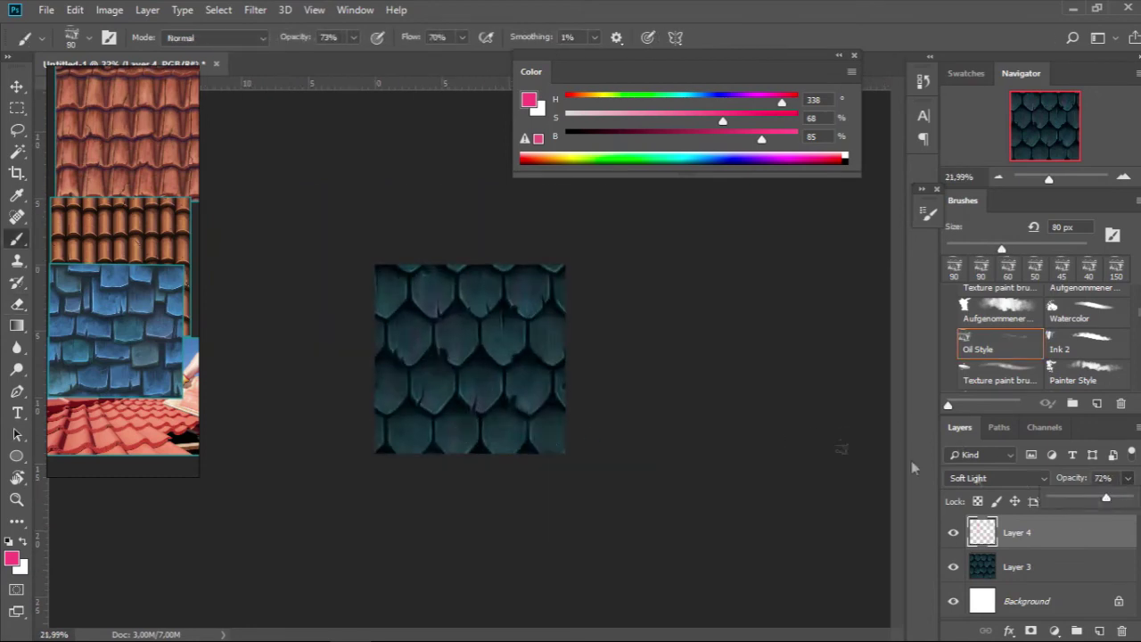
pyautogui.scroll(3, 470, 359)
pyautogui.press('Delete')
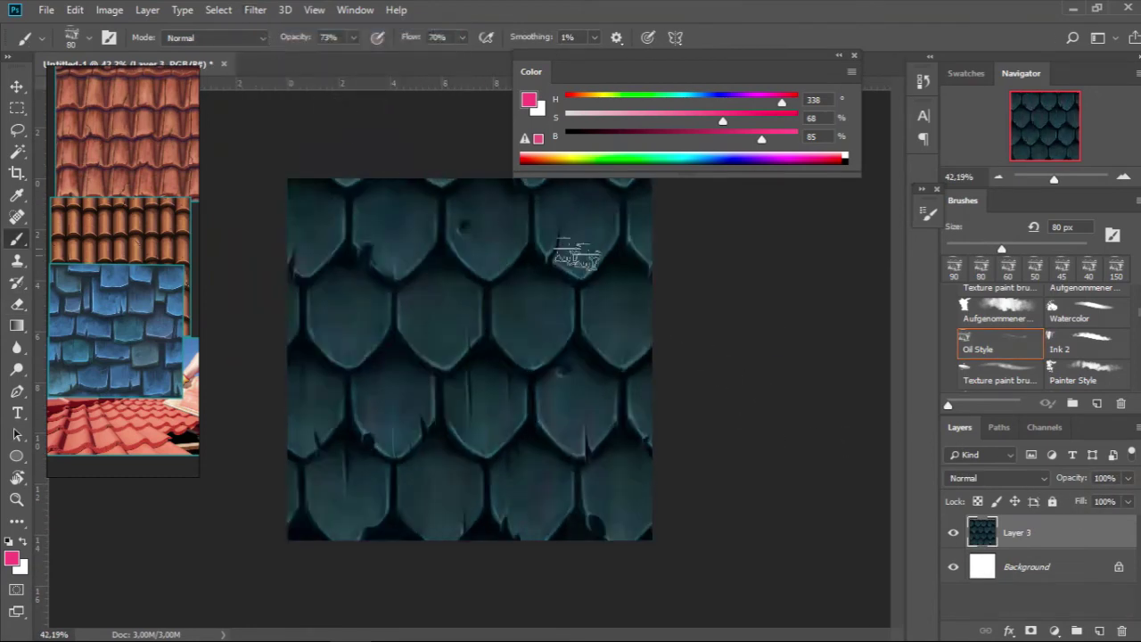
pyautogui.keyDown('alt'); pyautogui.click(629, 294); pyautogui.keyUp('alt')
# Step: Sample teal tones from the tiles and reapply the last Offset filter to shift them
pyautogui.press('[')
pyautogui.keyDown('alt'); pyautogui.click(489, 401); pyautogui.keyUp('alt')
pyautogui.keyDown('alt'); pyautogui.click(392, 401); pyautogui.keyUp('alt')
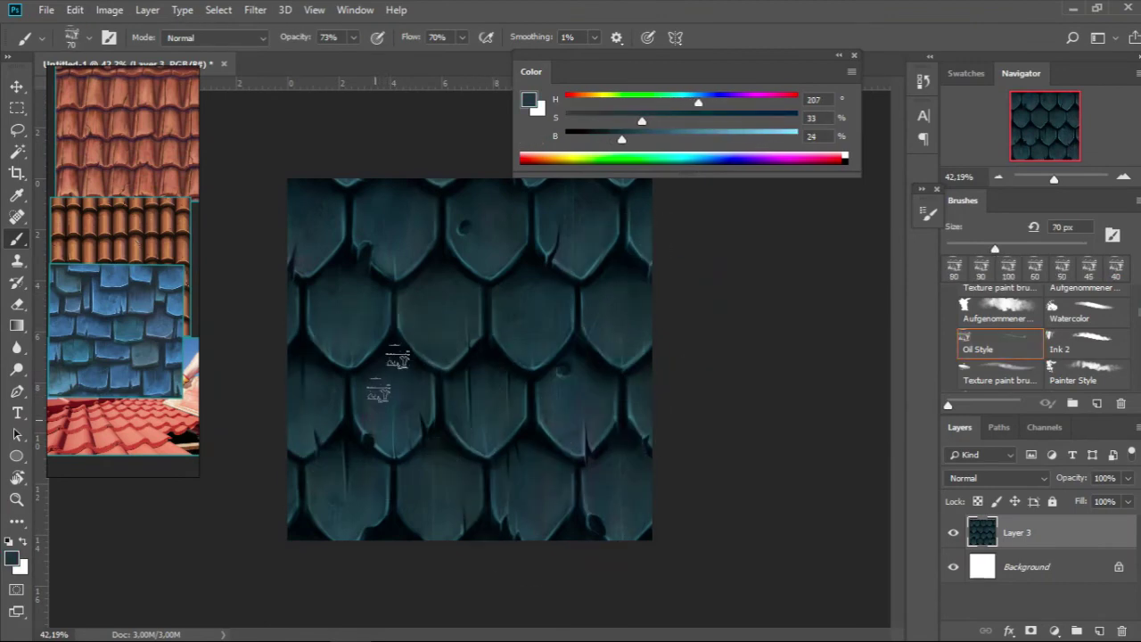
pyautogui.keyDown('alt'); pyautogui.click(437, 301); pyautogui.keyUp('alt')
pyautogui.scroll(-2, 669, 346)
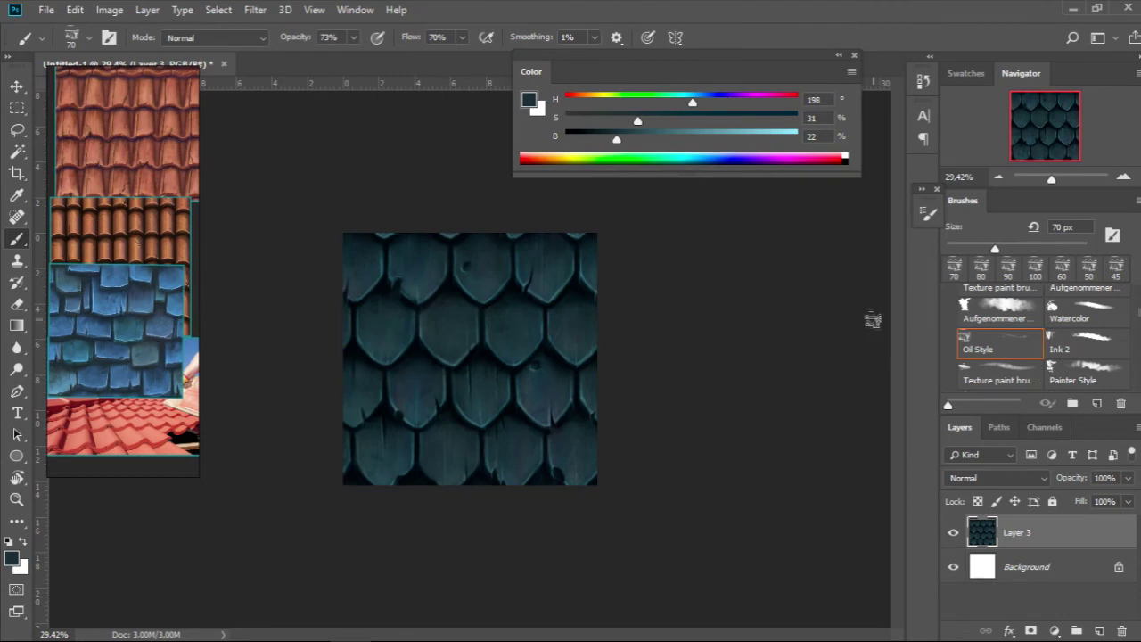
pyautogui.click(255, 10)
pyautogui.click(258, 26)
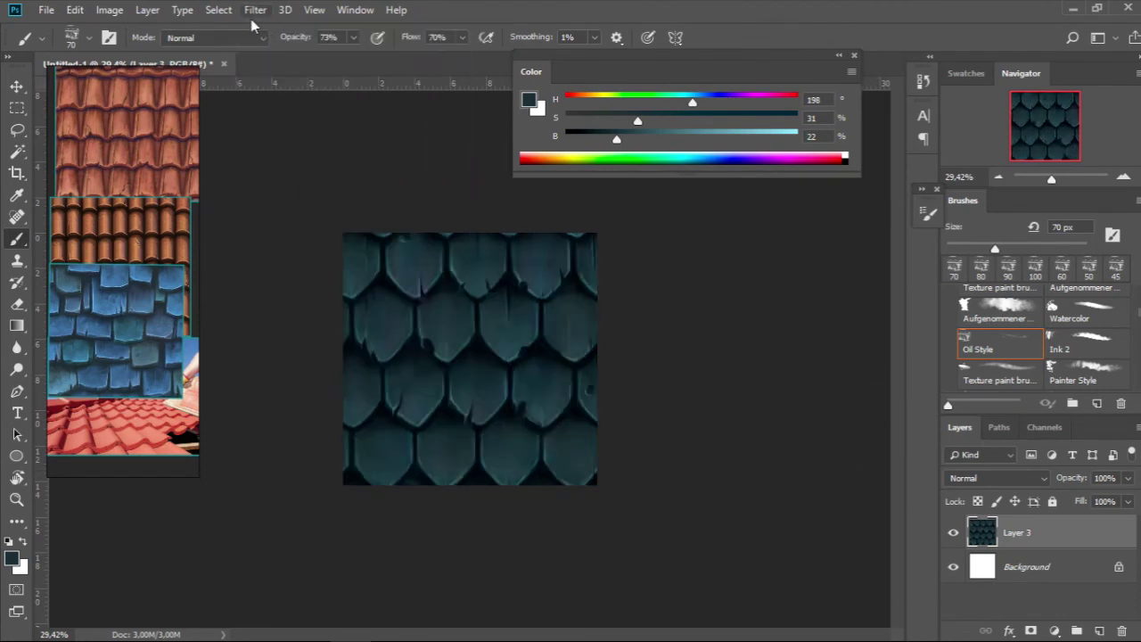
pyautogui.scroll(3, 559, 265)
pyautogui.scroll(-3, 525, 258)
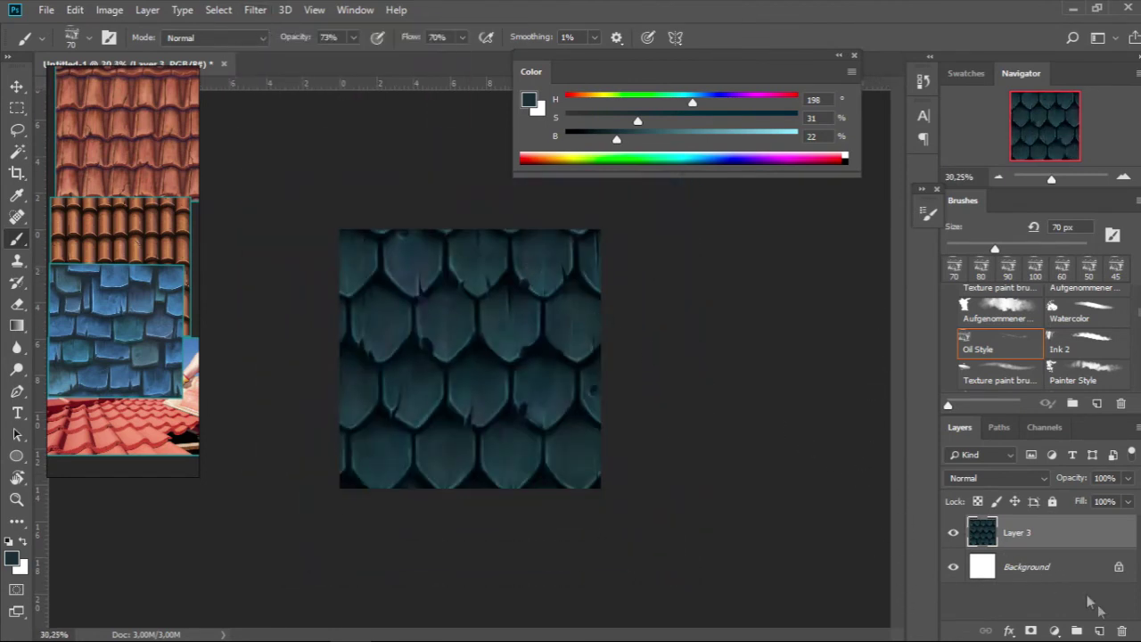
# Step: Add a Hue/Saturation adjustment shifting the tile colour slightly bluer
pyautogui.click(1055, 630)
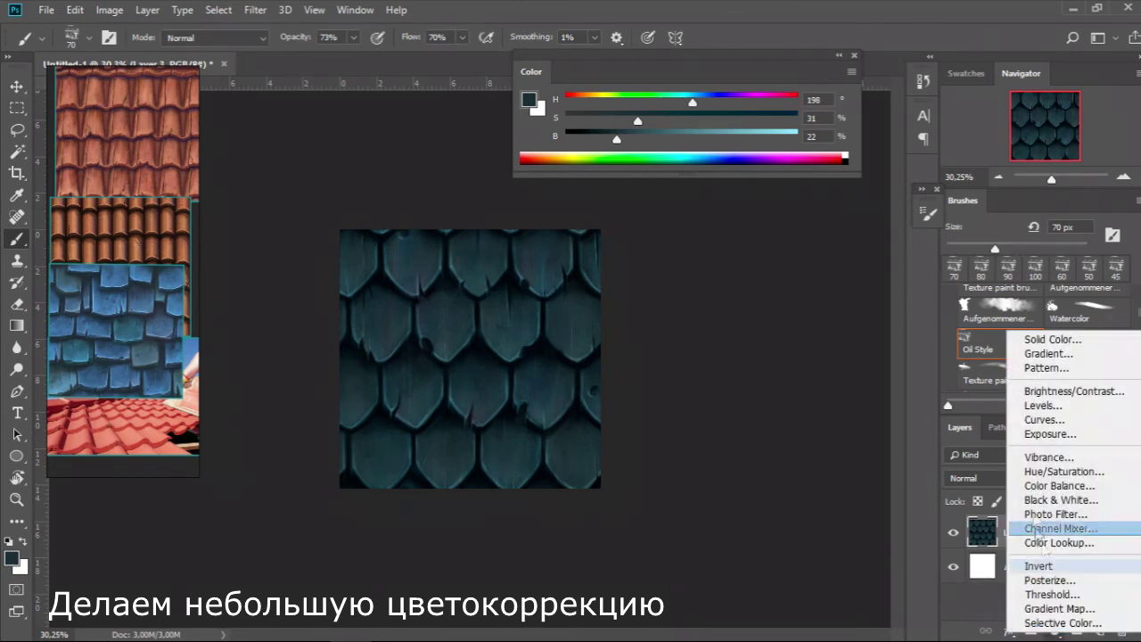
pyautogui.click(1034, 481)
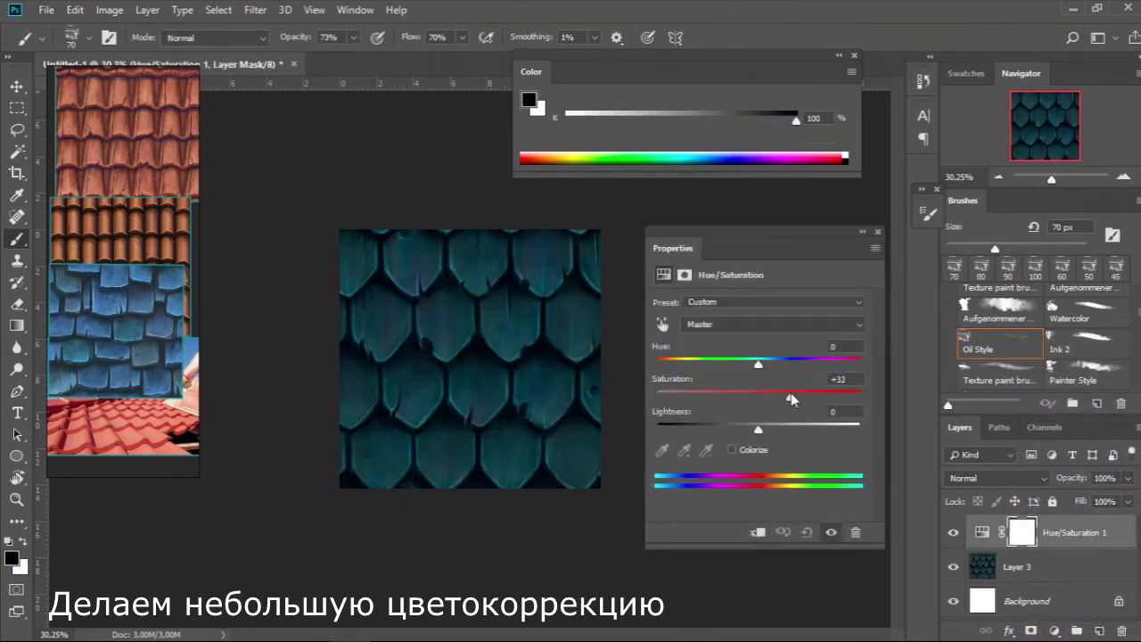
pyautogui.moveTo(757, 363); pyautogui.dragTo(764, 366)
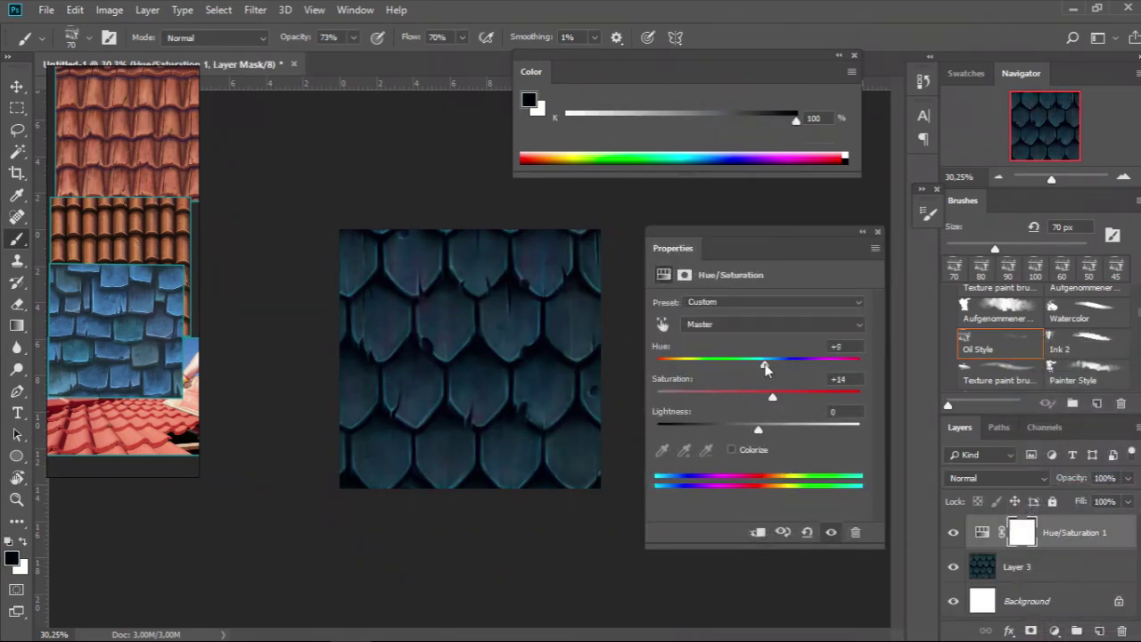
pyautogui.click(862, 232)
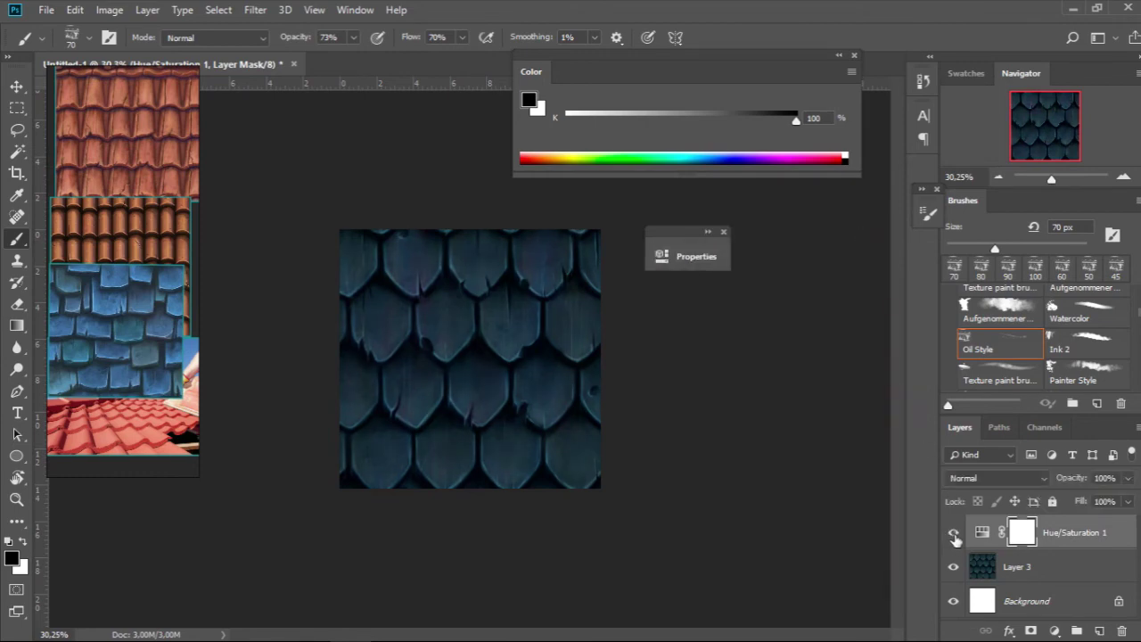
# Step: Try a Levels adjustment brightening midtones and white point, then delete it
pyautogui.click(1052, 630)
pyautogui.click(1025, 400)
pyautogui.moveTo(437, 247); pyautogui.dragTo(673, 264)
pyautogui.moveTo(770, 438); pyautogui.dragTo(766, 439)
pyautogui.moveTo(861, 436); pyautogui.dragTo(851, 437)
pyautogui.moveTo(677, 436); pyautogui.dragTo(680, 437)
pyautogui.moveTo(763, 438); pyautogui.dragTo(760, 439)
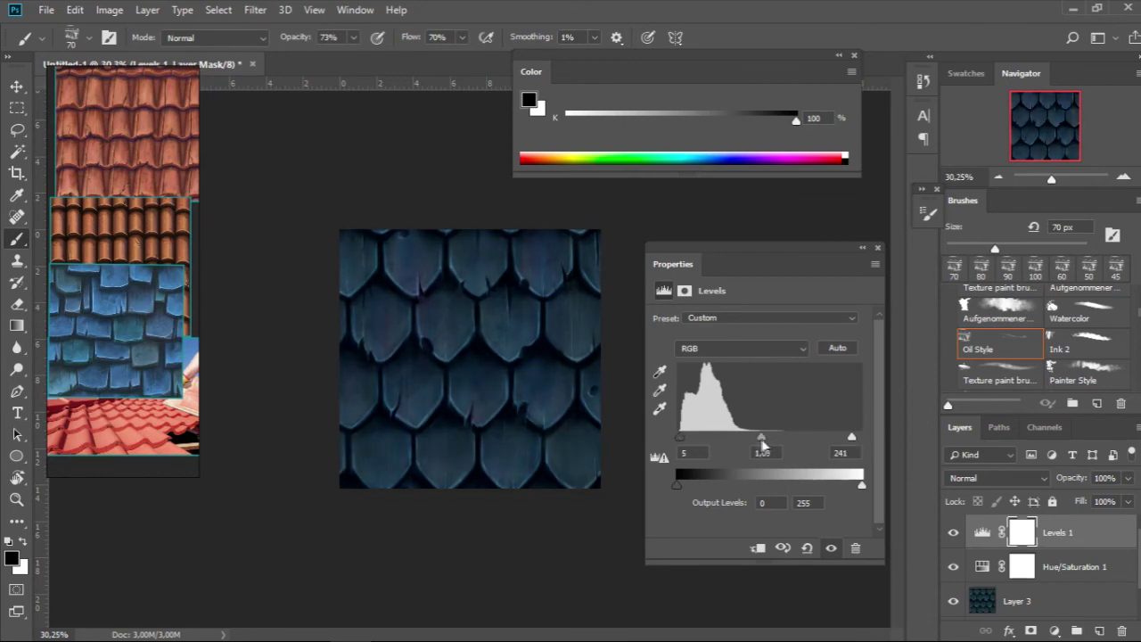
pyautogui.click(877, 250)
pyautogui.press('Delete')
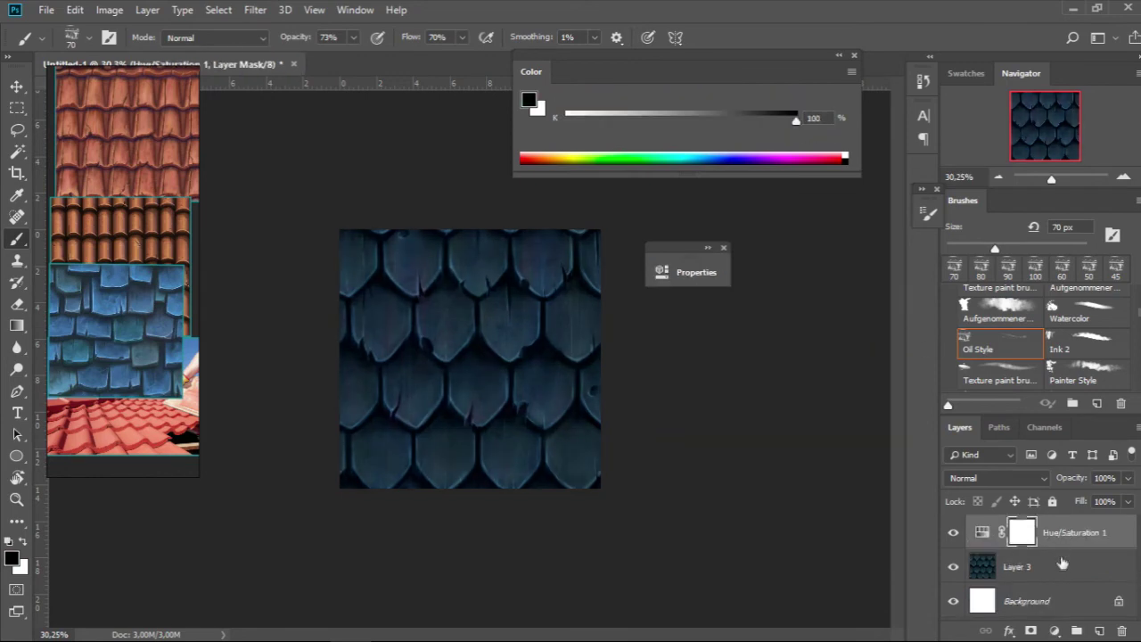
# Step: Add a Brightness/Contrast adjustment with Brightness 23, then select the layers to combine
pyautogui.click(1055, 631)
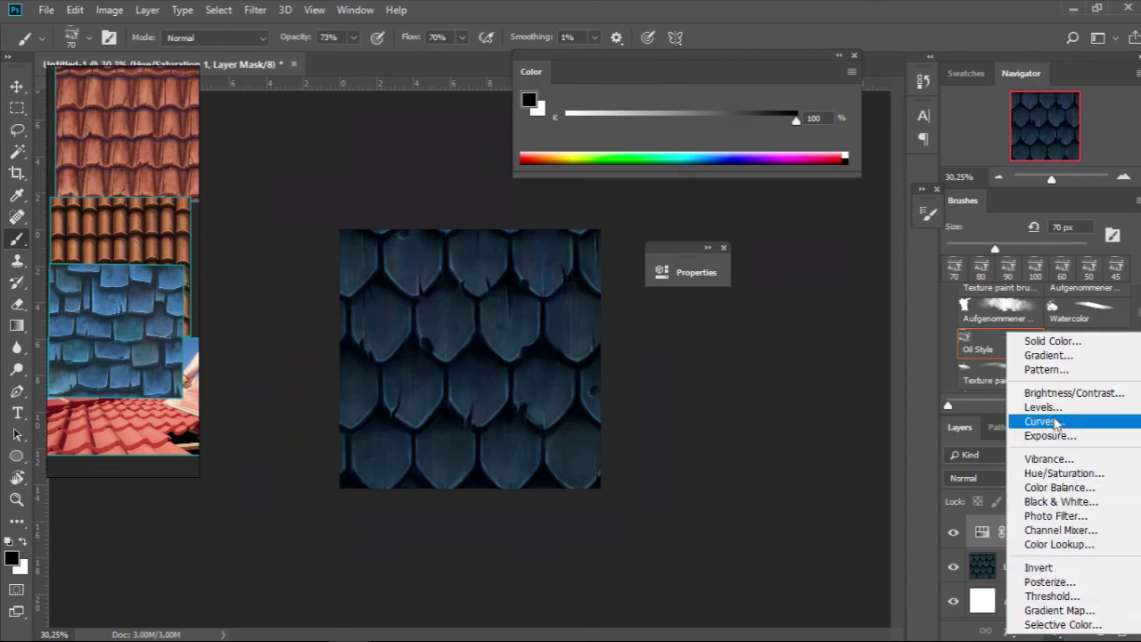
pyautogui.click(971, 395)
pyautogui.moveTo(581, 267); pyautogui.dragTo(822, 268)
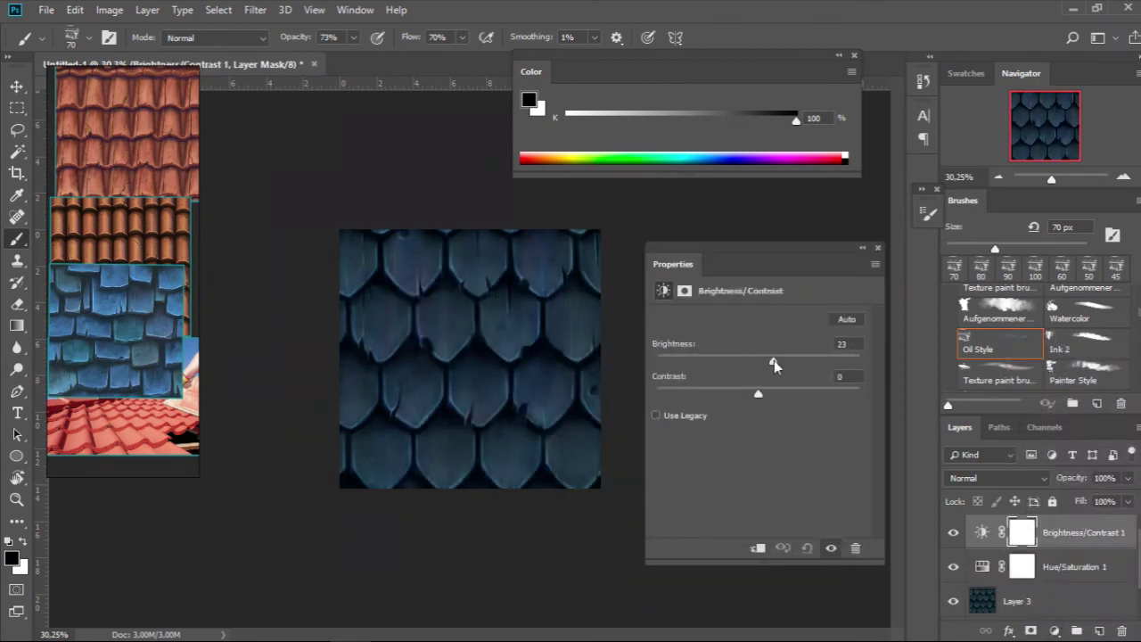
pyautogui.moveTo(733, 392); pyautogui.dragTo(780, 393)
pyautogui.click(862, 250)
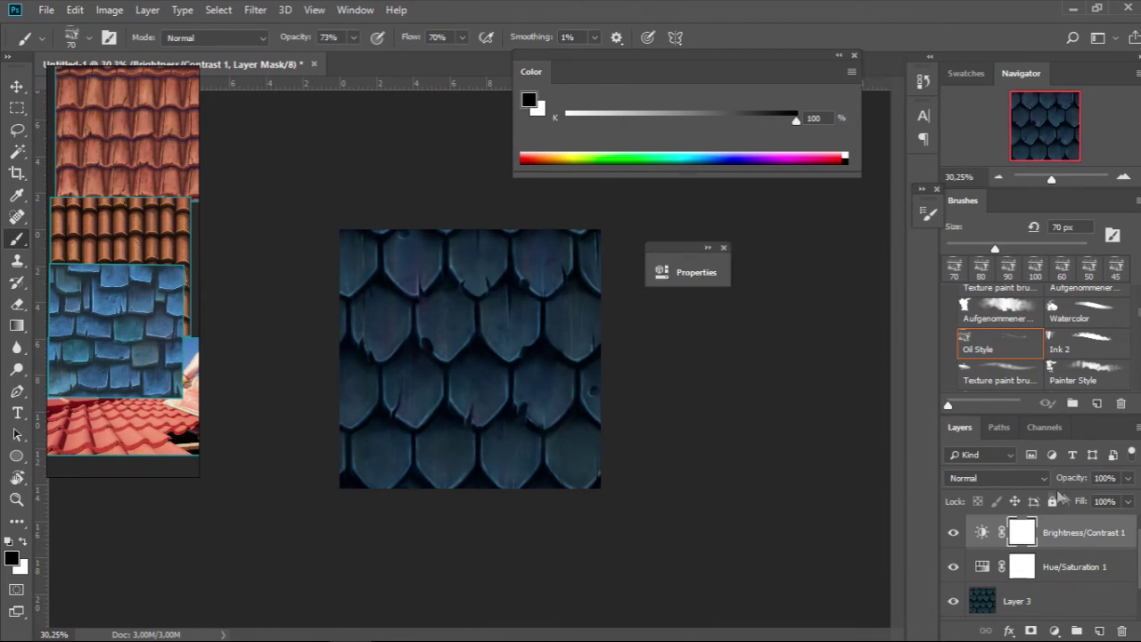
pyautogui.keyDown('shift'); pyautogui.click(1053, 563); pyautogui.keyUp('shift')
pyautogui.keyDown('shift'); pyautogui.click(1016, 601); pyautogui.keyUp('shift')
# Step: Merge the tiles and adjustments into one layer and add a new empty layer above
pyautogui.hotkey('ctrl', 'e')
pyautogui.hotkey('ctrl', 'shift', 'alt', 'n')
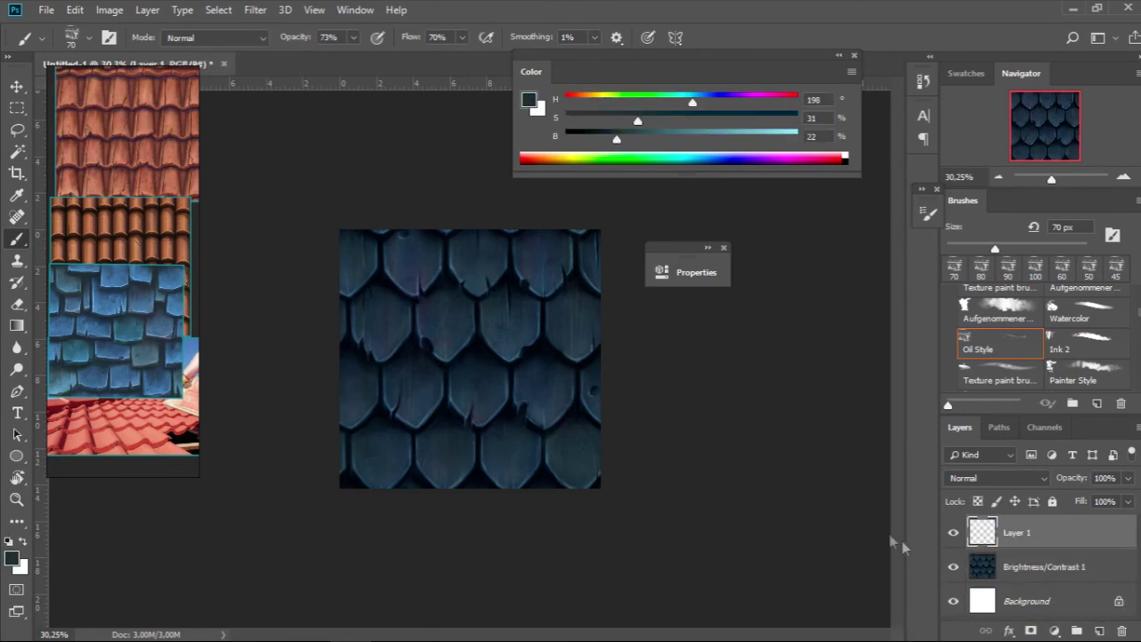
pyautogui.press('l')
pyautogui.scroll(2, 453, 309)
pyautogui.scroll(-1, 555, 409)
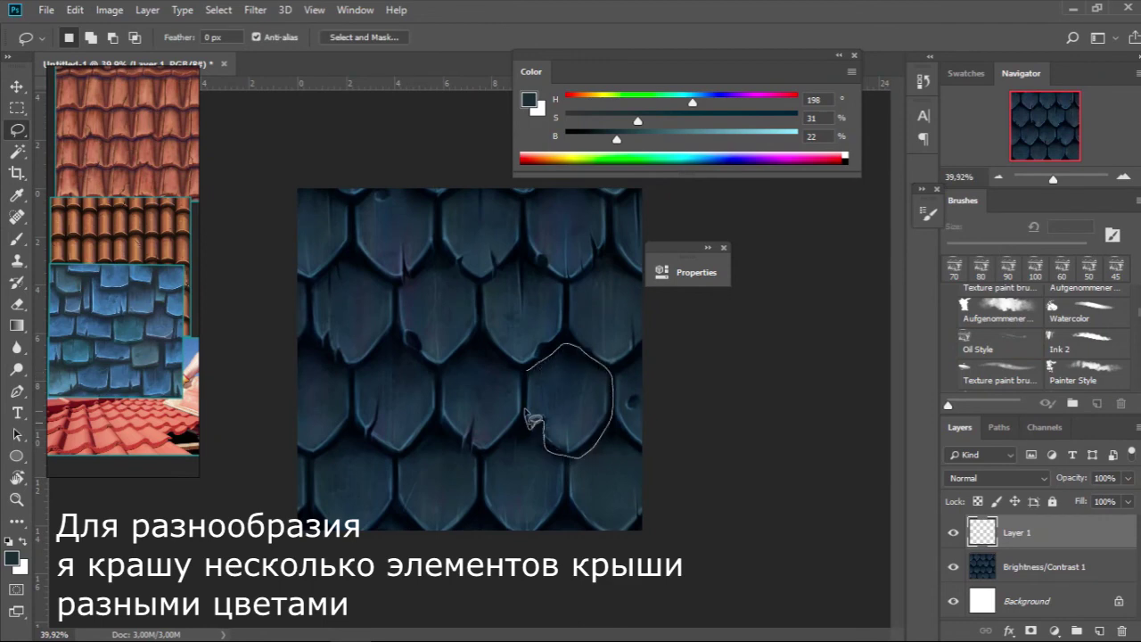
# Step: Lasso four separate tiles: right of centre, upper-left, top-right and one on the bottom edge
pyautogui.moveTo(532, 378); pyautogui.dragTo(531, 383)
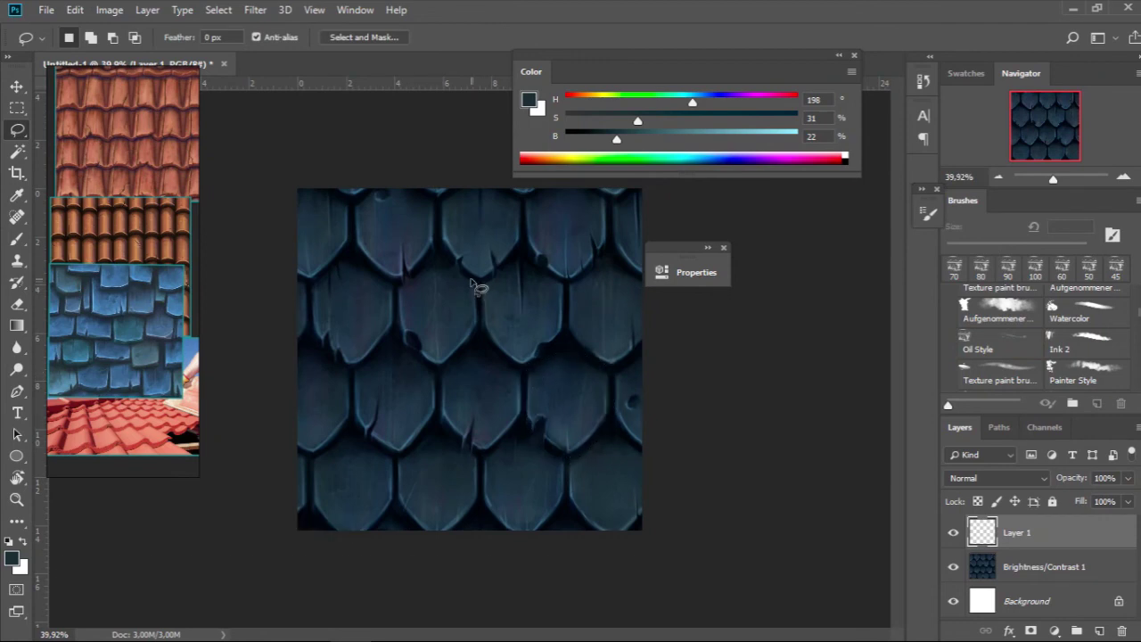
pyautogui.press('shift')
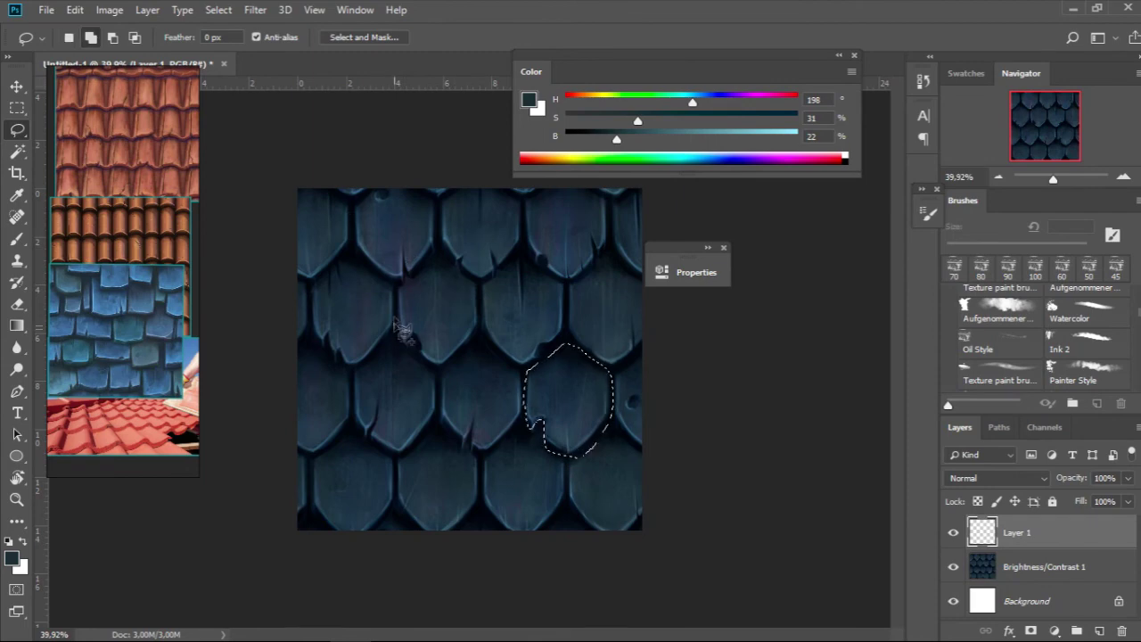
pyautogui.moveTo(476, 280); pyautogui.dragTo(490, 348)
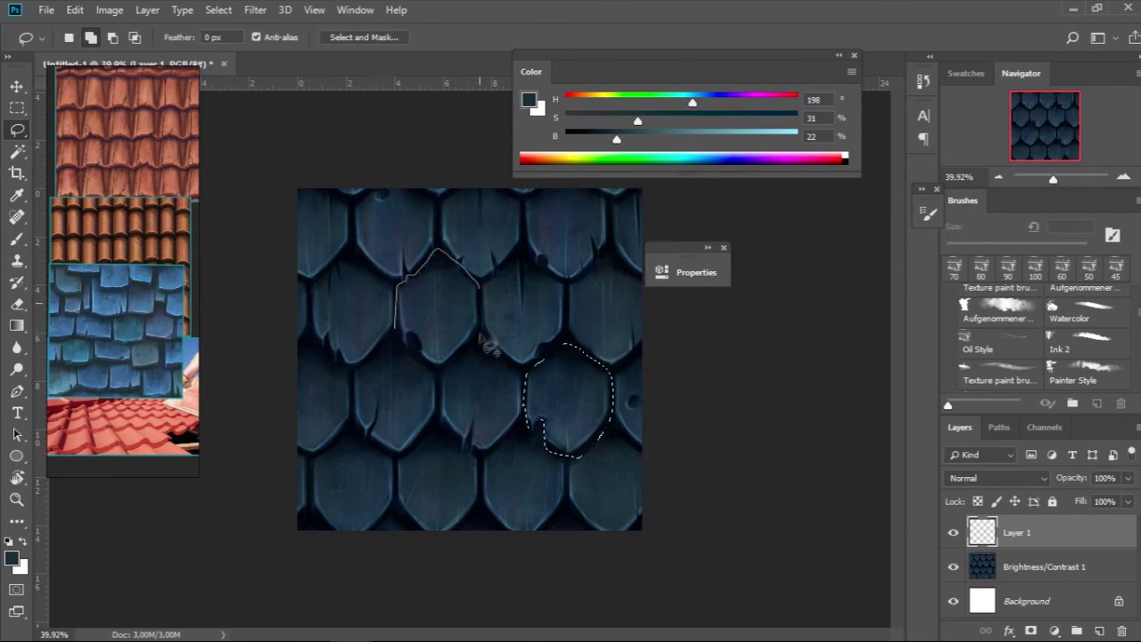
pyautogui.moveTo(410, 358); pyautogui.dragTo(477, 345)
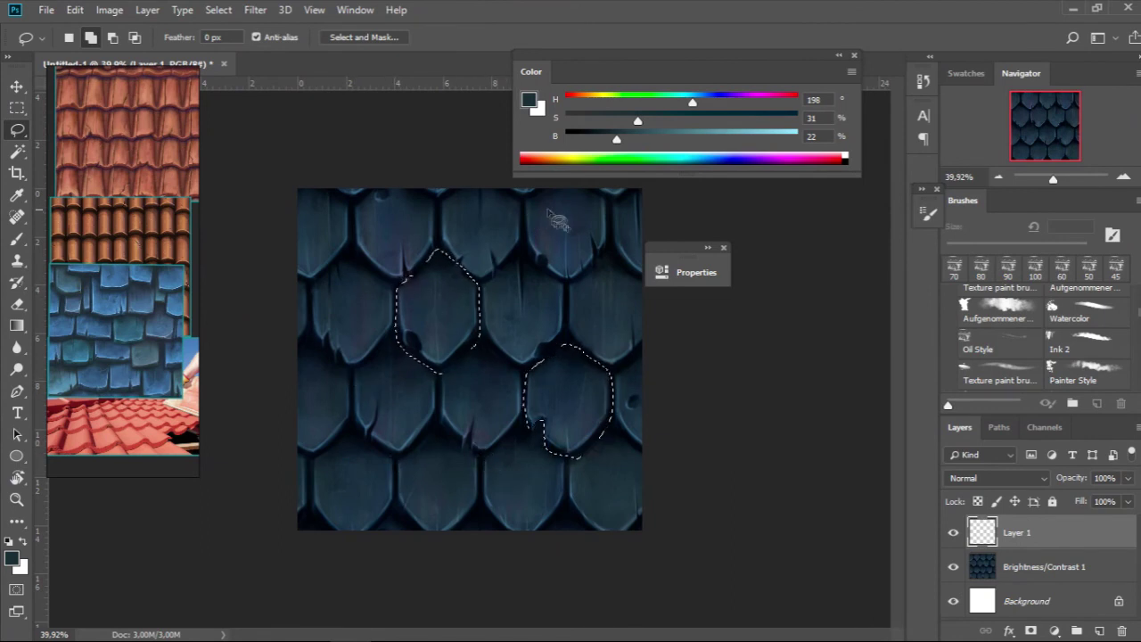
pyautogui.moveTo(769, 59); pyautogui.dragTo(752, 48)
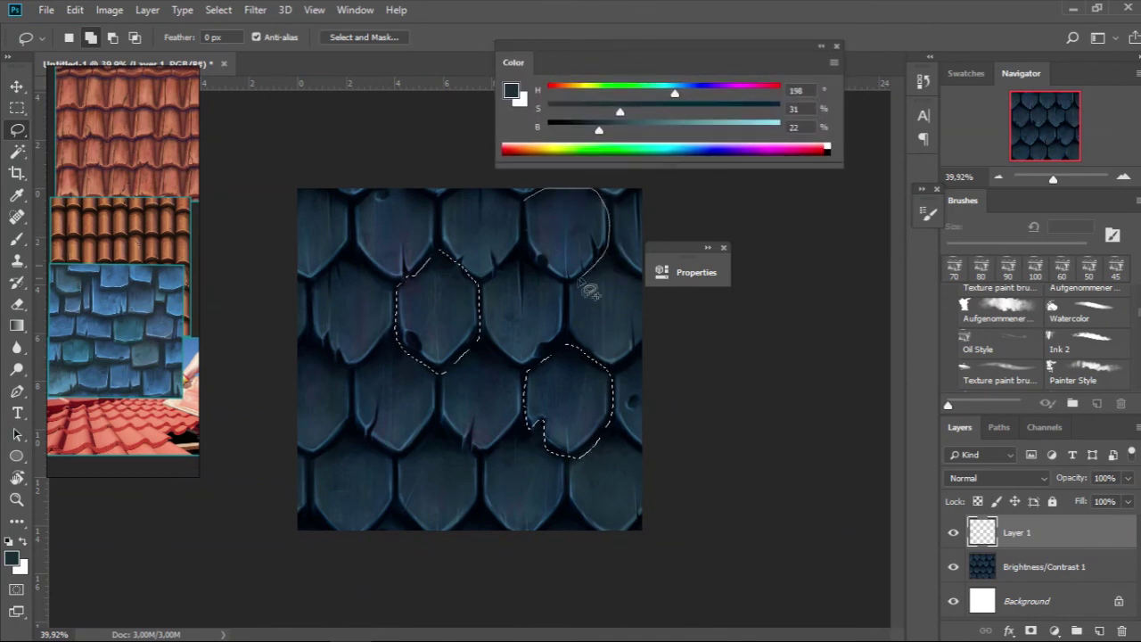
pyautogui.moveTo(546, 280); pyautogui.dragTo(535, 222)
pyautogui.moveTo(564, 503)
pyautogui.mouseDown()
pyautogui.moveTo(579, 551)
pyautogui.moveTo(591, 533)
pyautogui.mouseUp()
# Step: Fill the selected tiles with a light olive colour on a Soft Light layer
pyautogui.press('b')
pyautogui.click(586, 88)
pyautogui.click(997, 478)
pyautogui.click(963, 276)
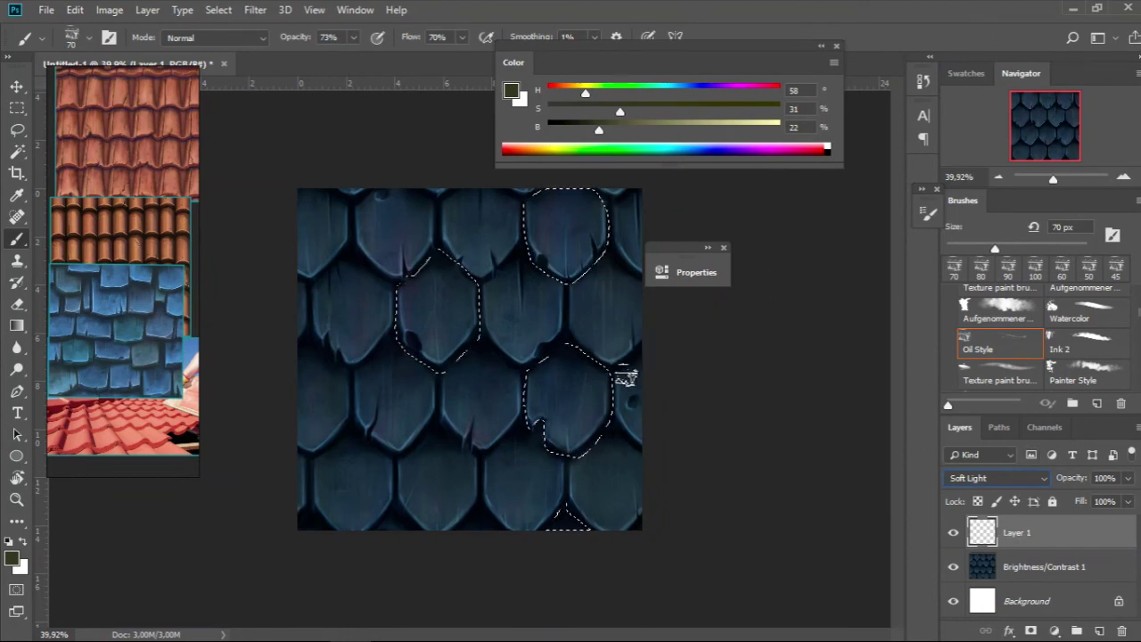
pyautogui.moveTo(585, 92); pyautogui.dragTo(711, 129)
pyautogui.moveTo(623, 114); pyautogui.dragTo(631, 111)
pyautogui.hotkey('alt', 'BackSpace')
# Step: Fade the olive tint layer's opacity down to about 45%
pyautogui.scroll(-3, 563, 352)
pyautogui.scroll(1, 583, 365)
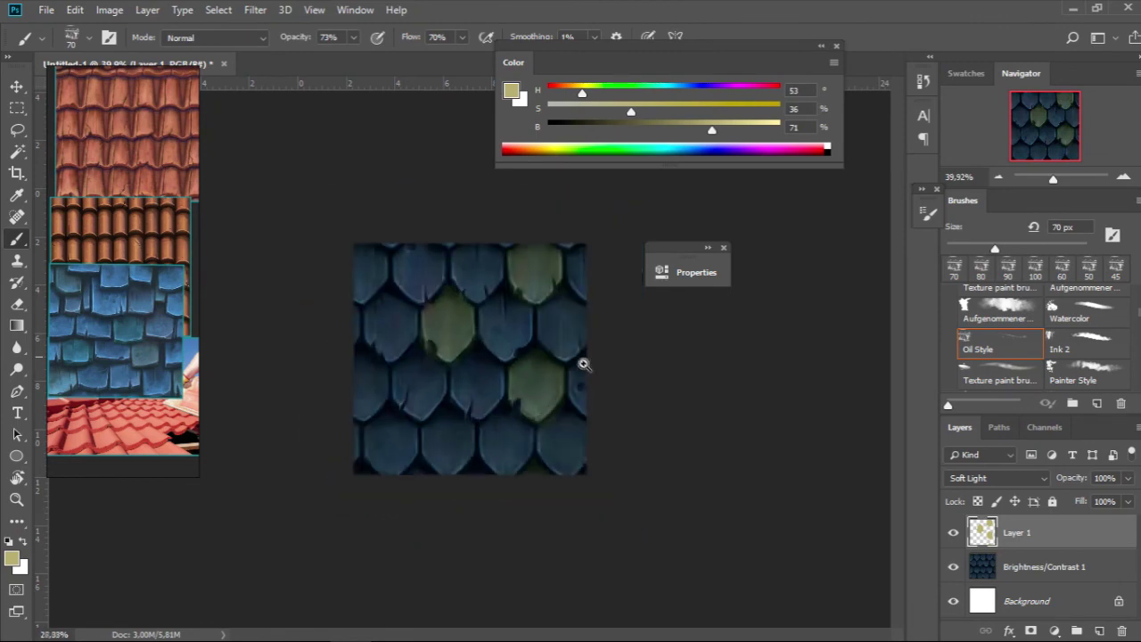
pyautogui.moveTo(1128, 478); pyautogui.dragTo(1103, 502)
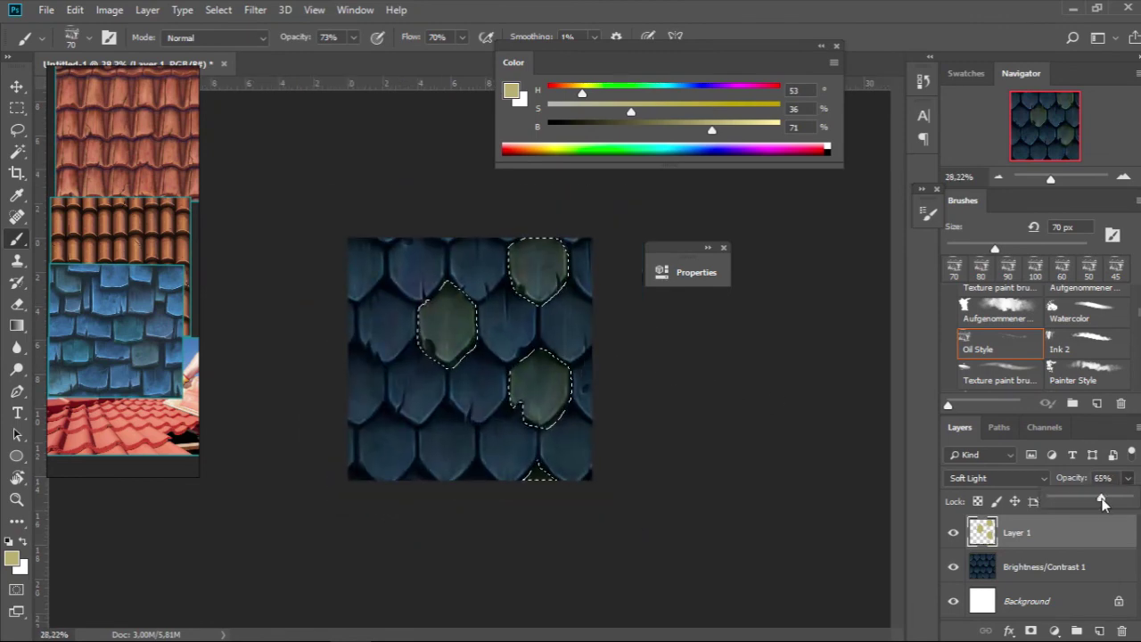
pyautogui.press('e')
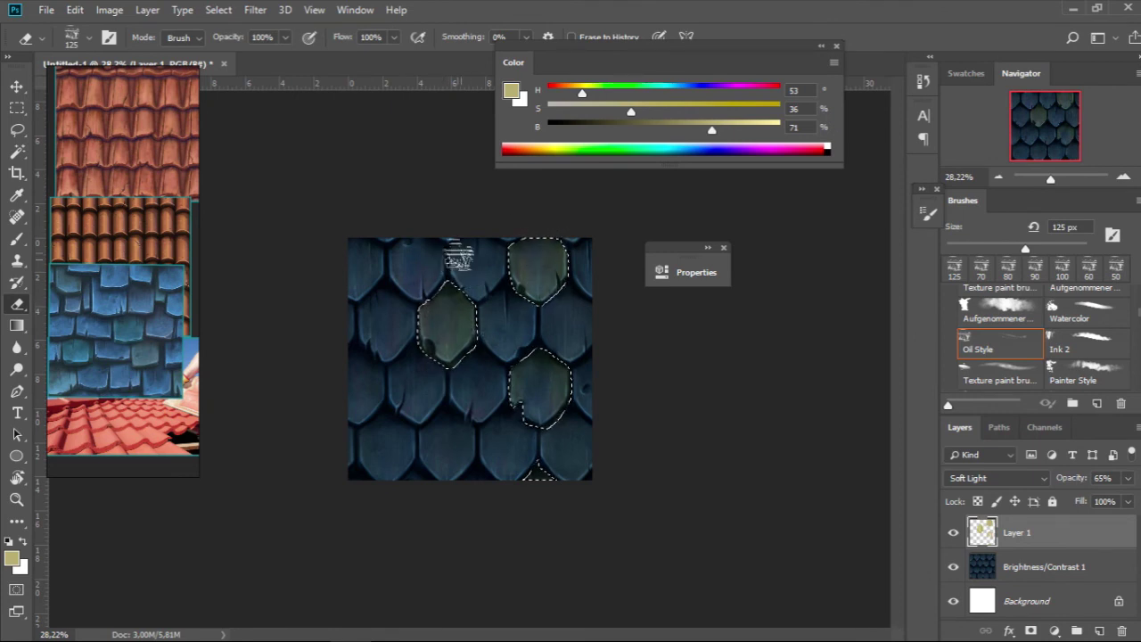
pyautogui.press('b')
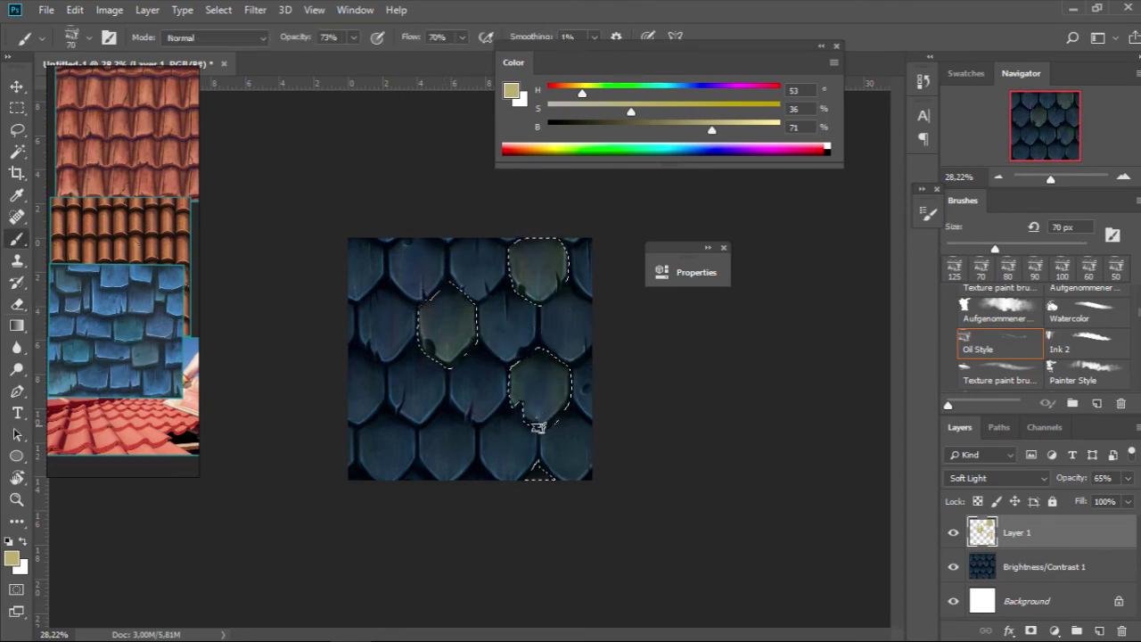
pyautogui.press('e')
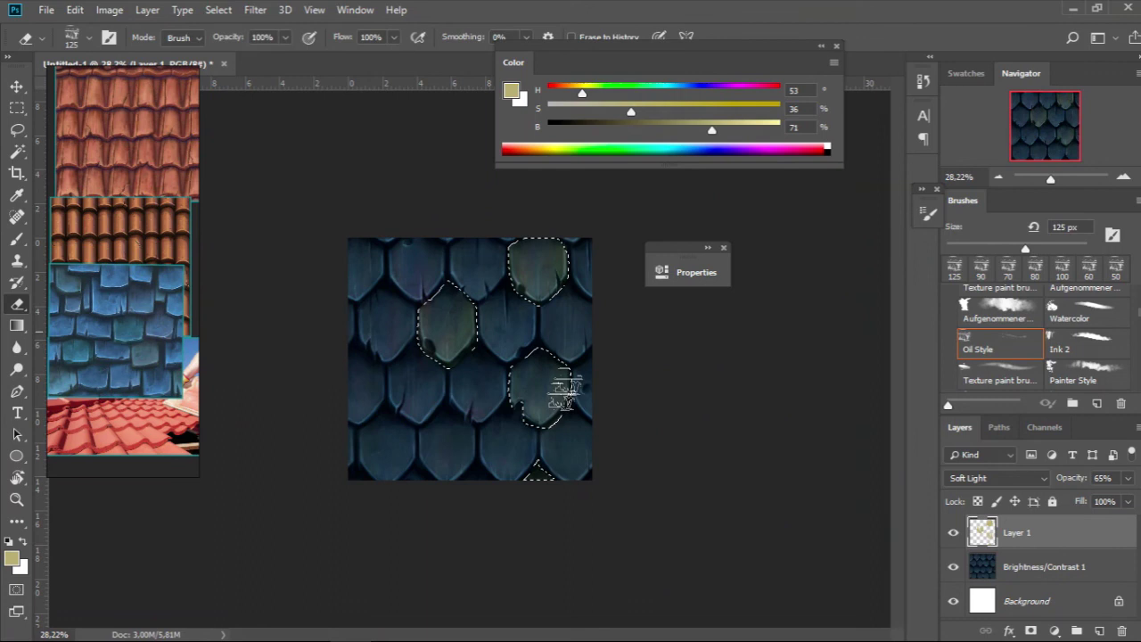
pyautogui.moveTo(1127, 478); pyautogui.dragTo(1098, 501)
pyautogui.moveTo(695, 471)
pyautogui.mouseDown()
pyautogui.moveTo(624, 464)
pyautogui.moveTo(683, 473)
pyautogui.mouseUp()
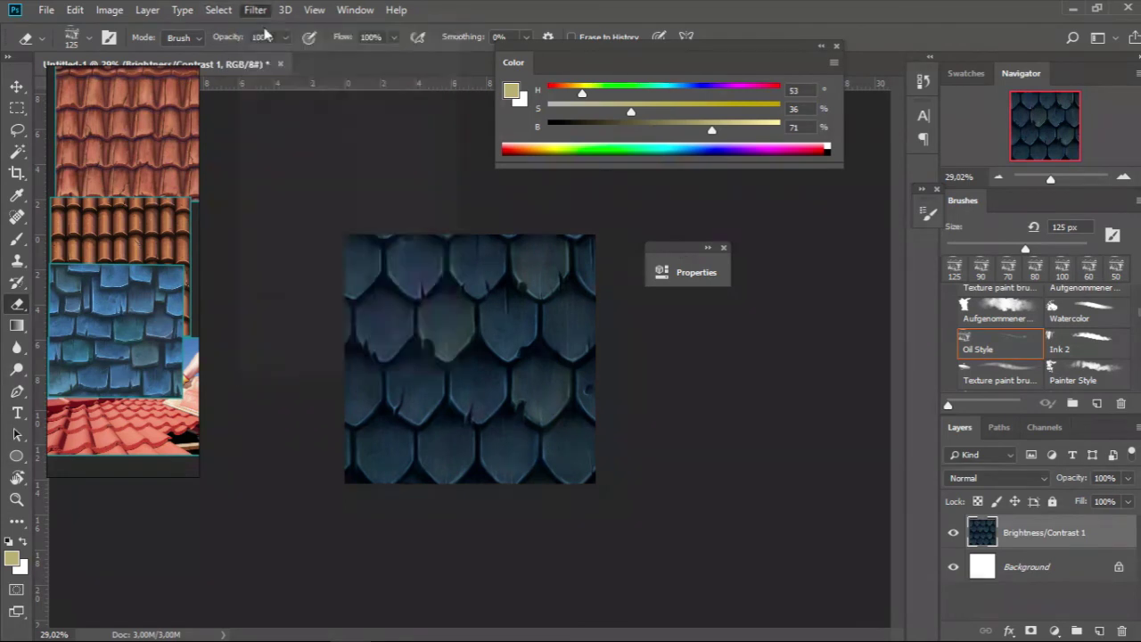
# Step: Merge the olive tint into the tile layer and add a new empty layer above
pyautogui.press('Delete')
pyautogui.moveTo(629, 387)
pyautogui.mouseDown()
pyautogui.moveTo(601, 384)
pyautogui.moveTo(649, 393)
pyautogui.mouseUp()
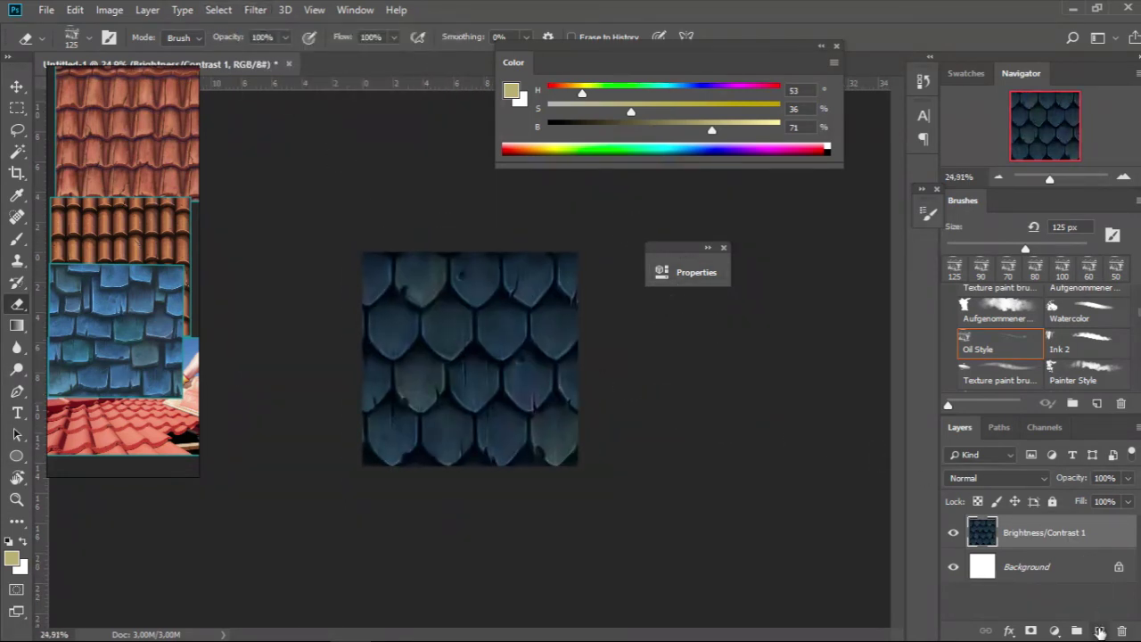
pyautogui.click(1099, 630)
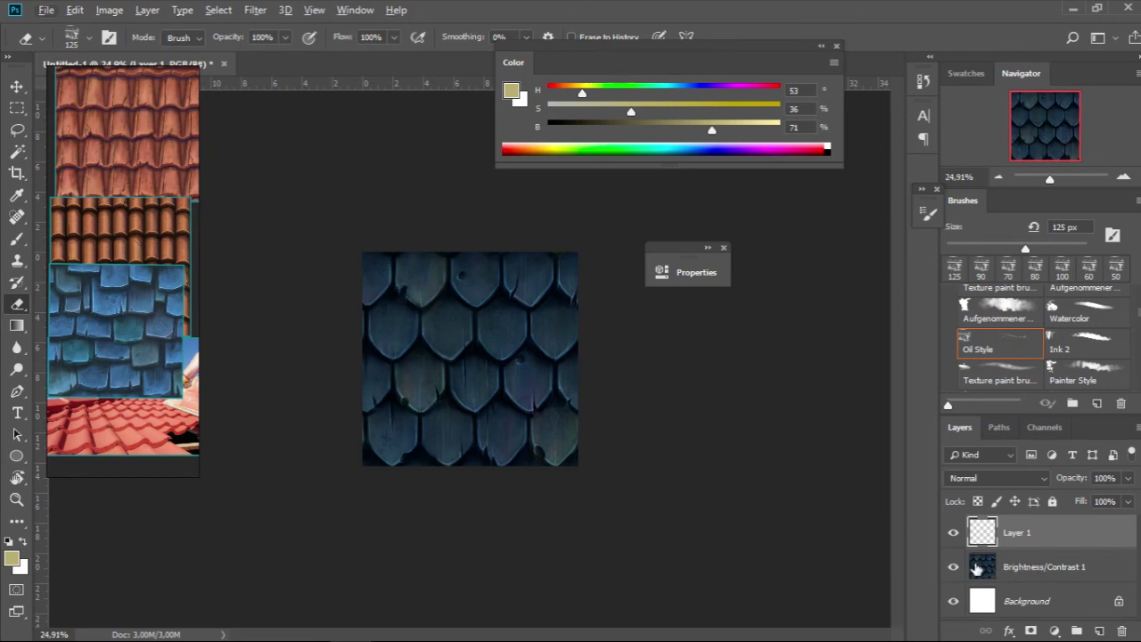
# Step: Lasso-select the upper-middle and lower-left tiles together
pyautogui.press('l')
pyautogui.scroll(3, 684, 431)
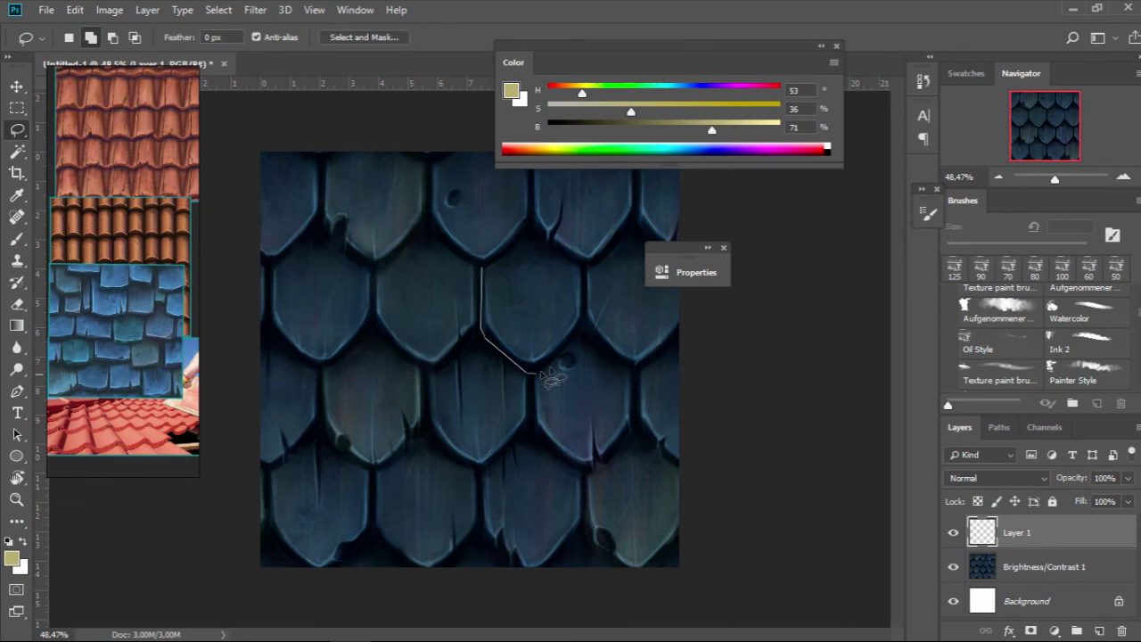
pyautogui.moveTo(491, 267); pyautogui.dragTo(484, 265)
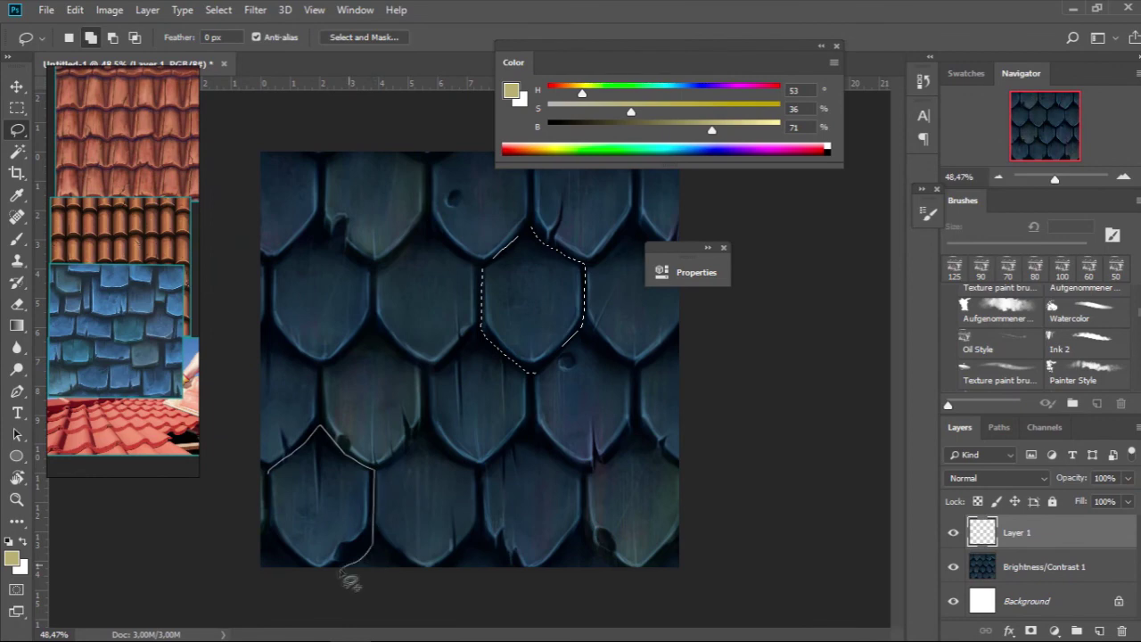
pyautogui.moveTo(284, 552); pyautogui.dragTo(268, 473)
pyautogui.press('b')
pyautogui.scroll(-2, 433, 402)
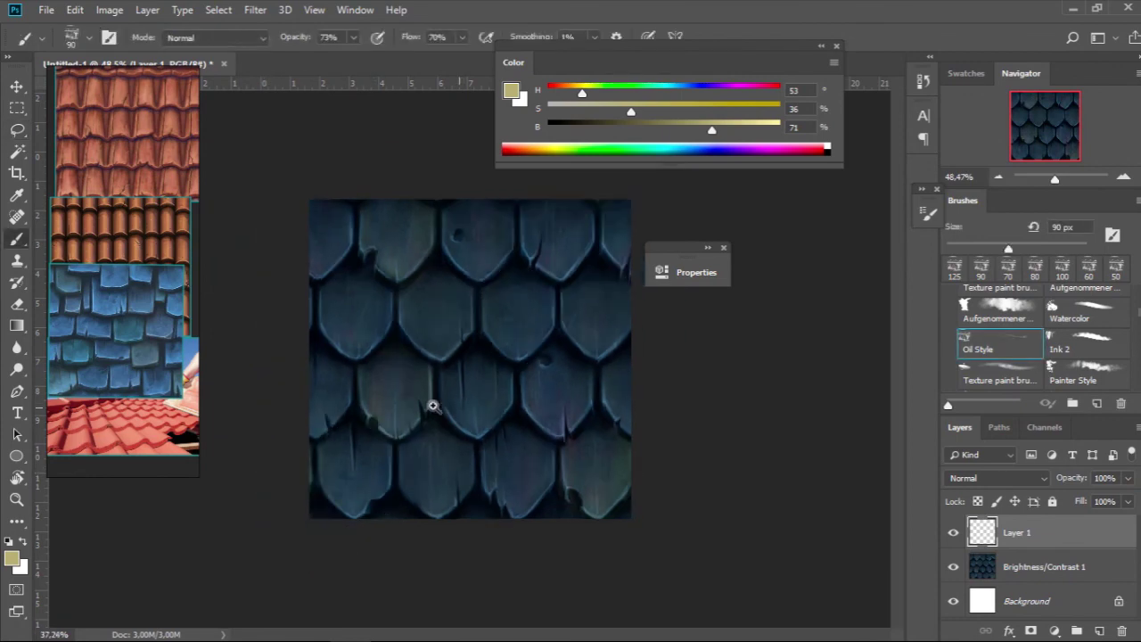
# Step: Pick a near-black blue paint colour and set the new layer to Multiply
pyautogui.keyDown('alt'); pyautogui.click(448, 408); pyautogui.keyUp('alt')
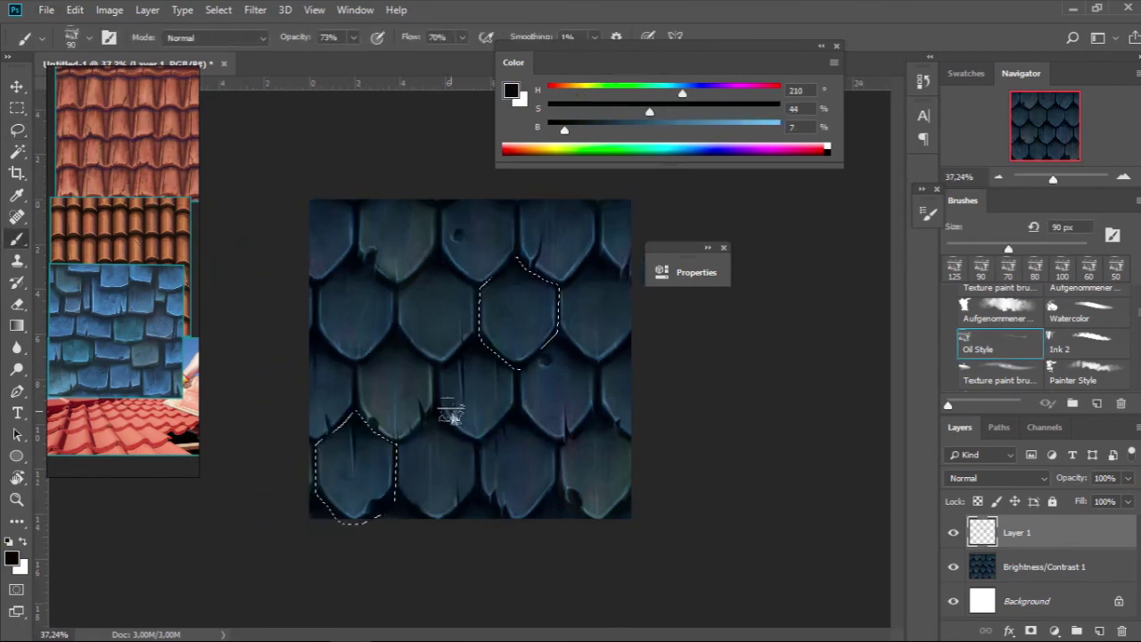
pyautogui.click(997, 477)
pyautogui.click(972, 284)
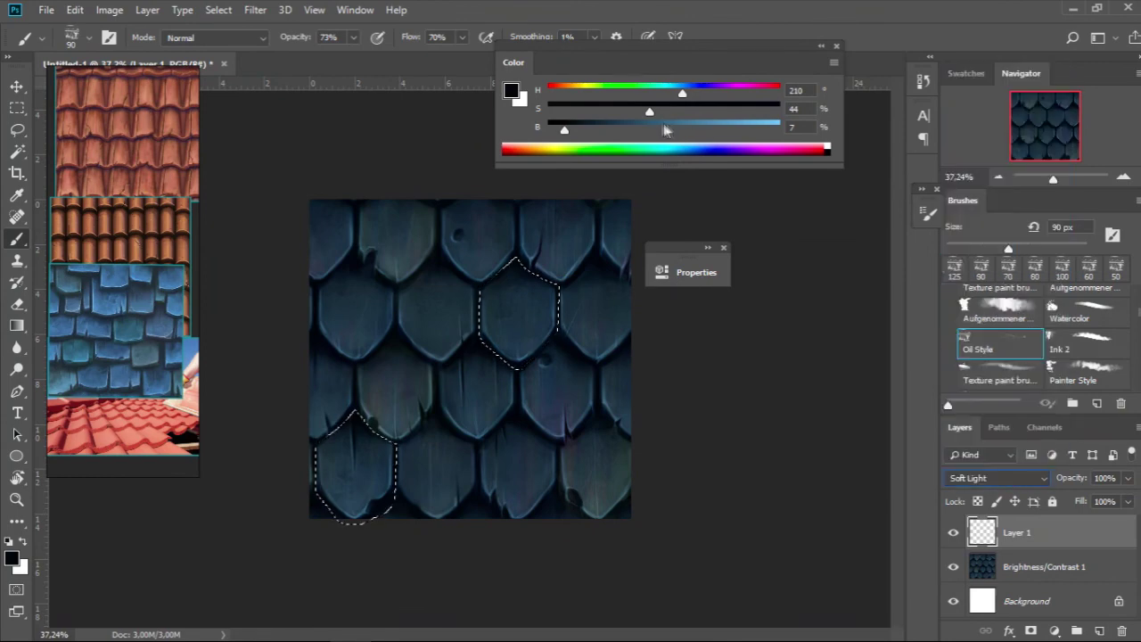
pyautogui.click(991, 477)
pyautogui.click(965, 128)
pyautogui.moveTo(564, 129); pyautogui.dragTo(590, 129)
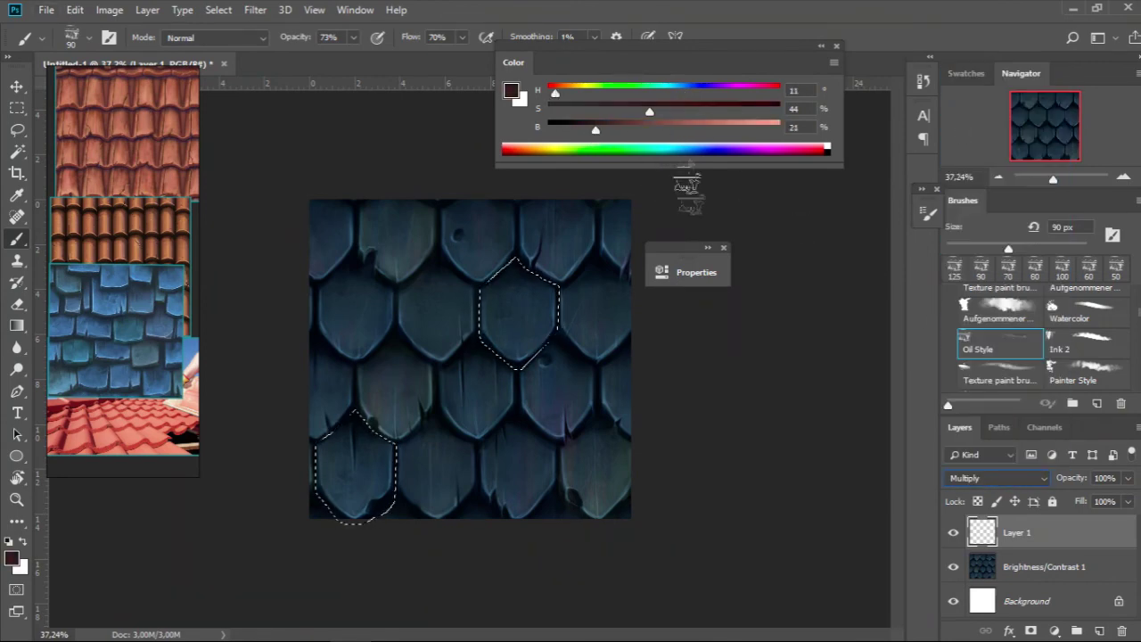
# Step: Paint both selected shingles dark, repainting the upper one solid with a 150 px brush
pyautogui.moveTo(499, 321); pyautogui.dragTo(535, 294)
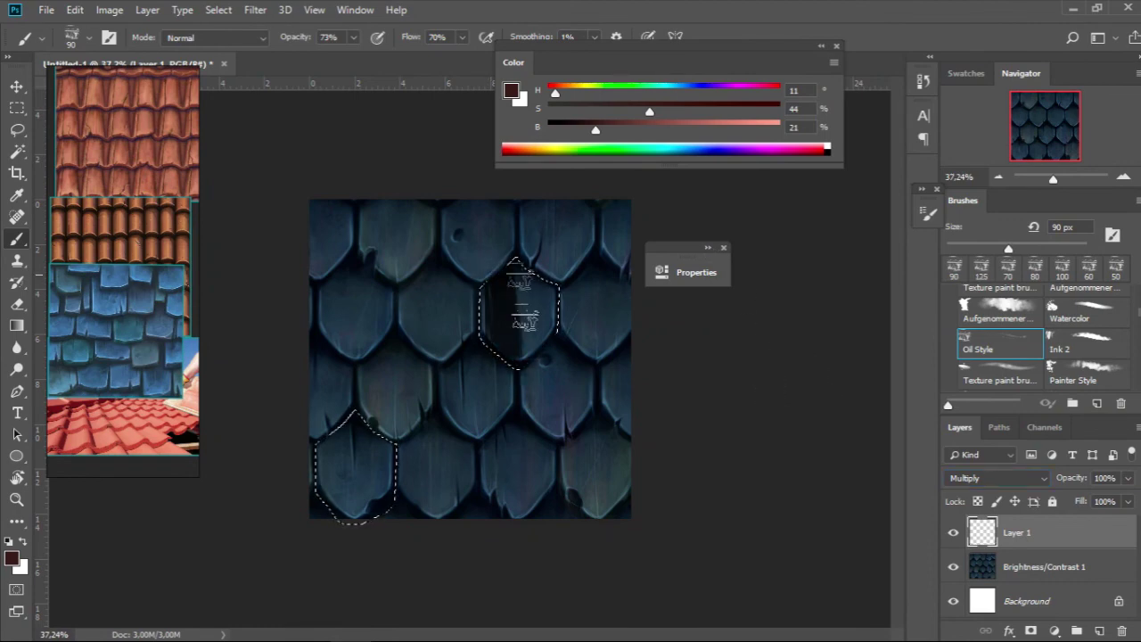
pyautogui.moveTo(357, 445); pyautogui.dragTo(361, 490)
pyautogui.moveTo(370, 410); pyautogui.dragTo(356, 499)
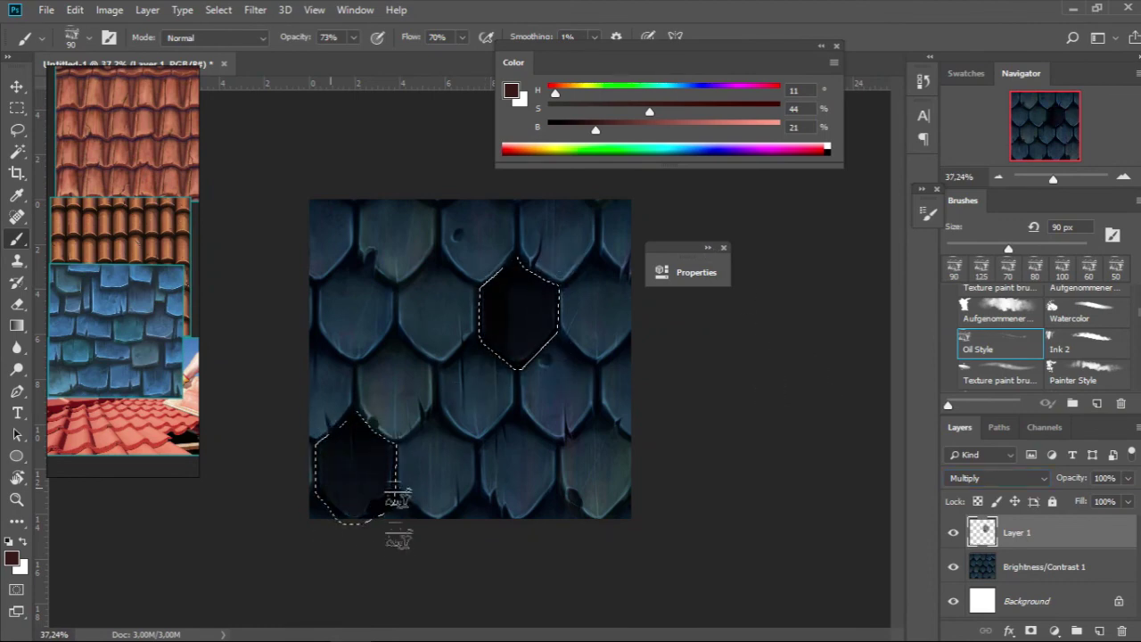
pyautogui.press('e')
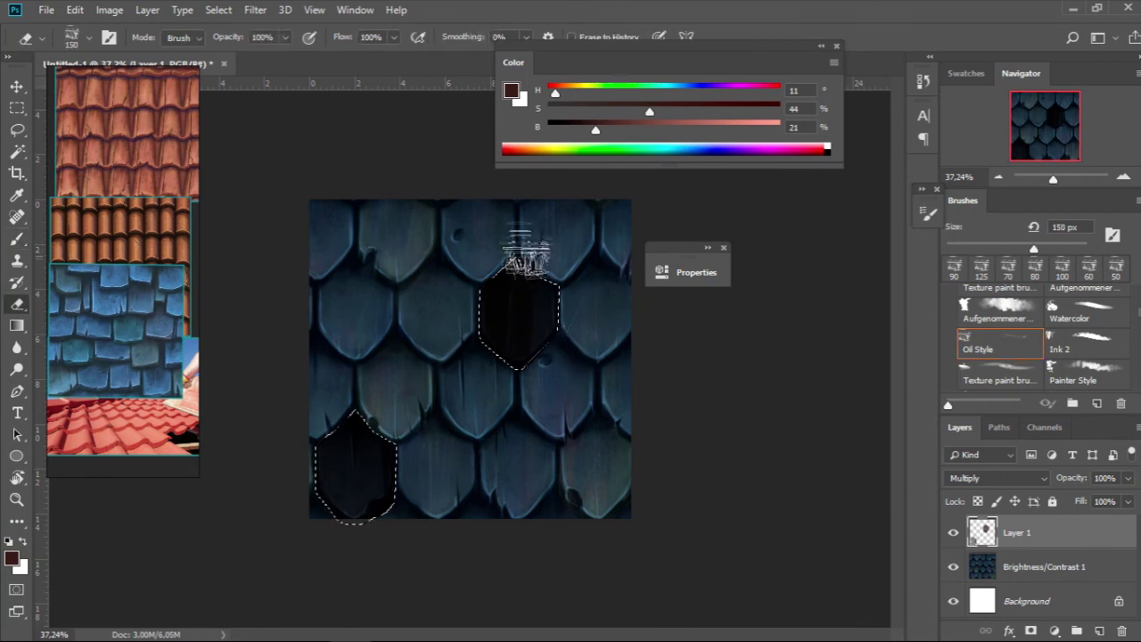
pyautogui.moveTo(522, 242); pyautogui.dragTo(509, 381)
pyautogui.press('b')
pyautogui.press(']')
pyautogui.press(']')
pyautogui.press(']')
pyautogui.moveTo(526, 307); pyautogui.dragTo(598, 384)
# Step: Fade the dark shading layer to 40% opacity and clear the selection
pyautogui.write('40')
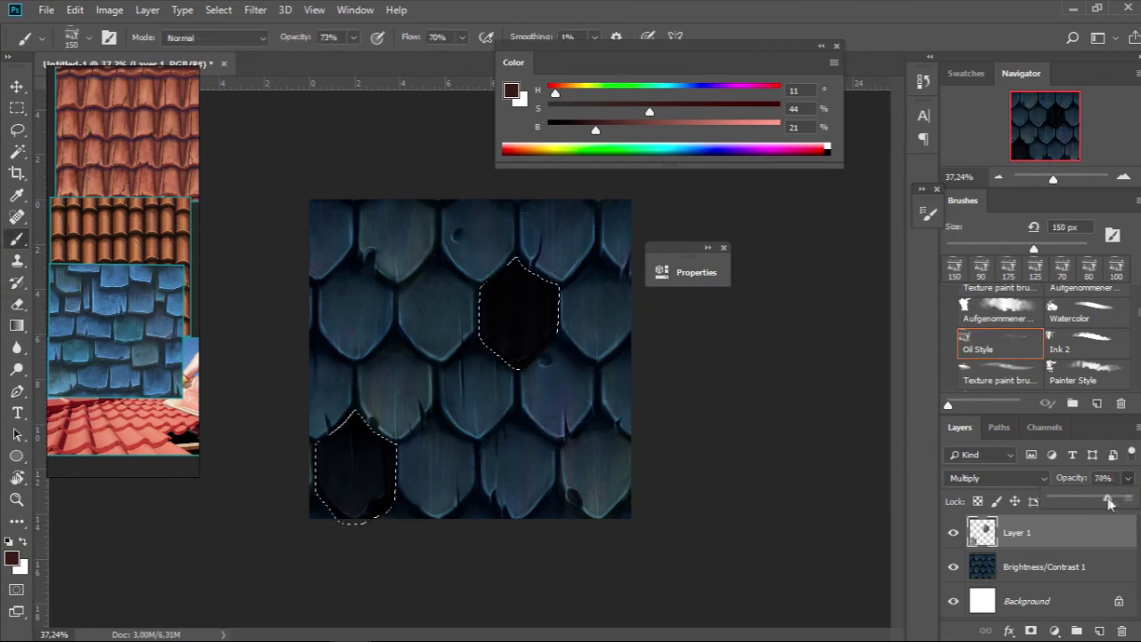
pyautogui.press('Return')
pyautogui.hotkey('ctrl', 'd')
pyautogui.scroll(-3, 673, 486)
pyautogui.scroll(2, 673, 486)
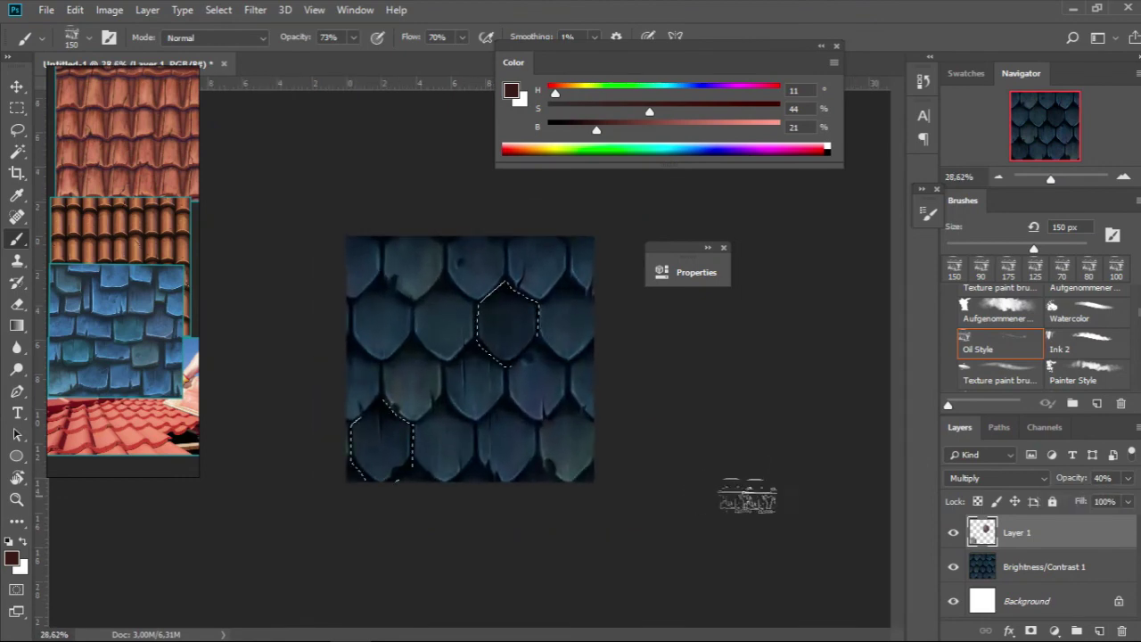
pyautogui.press('e')
pyautogui.press(']')
pyautogui.hotkey('ctrl', 'd')
pyautogui.scroll(-5, 512, 503)
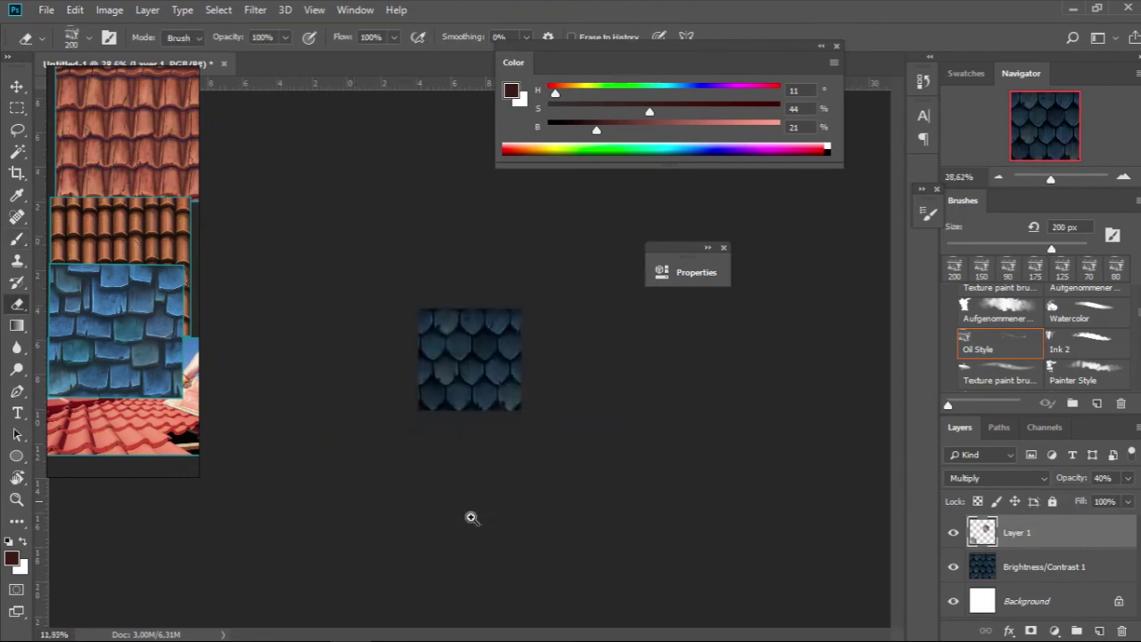
pyautogui.scroll(4, 471, 517)
pyautogui.scroll(1, 517, 525)
# Step: Merge the dark shingle shading down into the texture layer
pyautogui.hotkey('shift', 'alt', 'n')
pyautogui.click(255, 9)
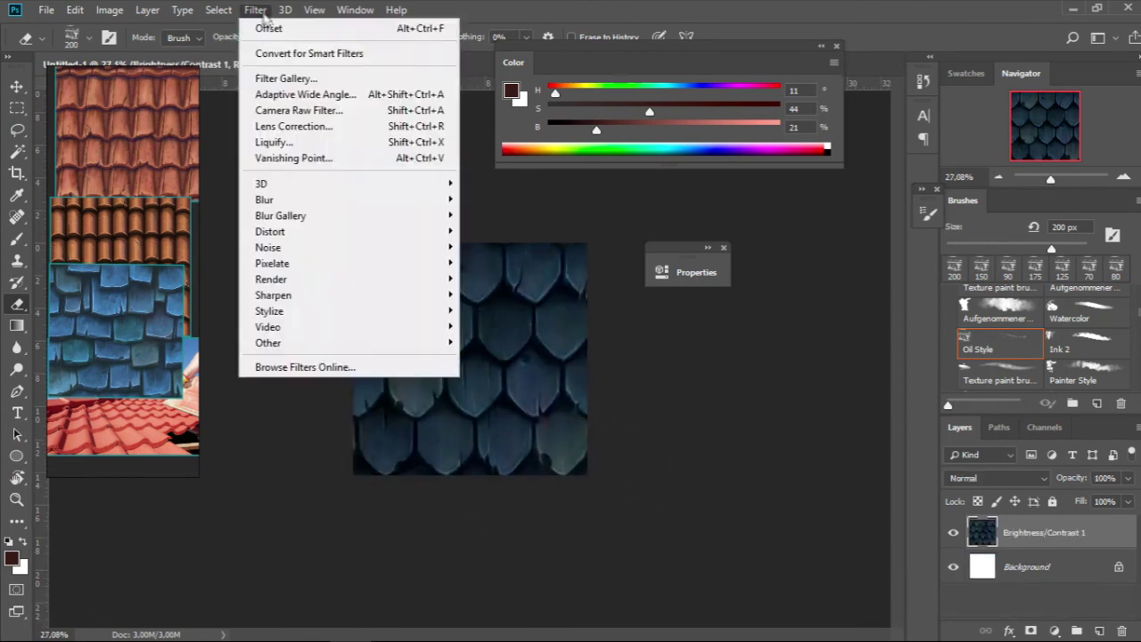
pyautogui.hotkey('ctrl', 'e')
pyautogui.scroll(2, 428, 333)
pyautogui.scroll(1, 428, 332)
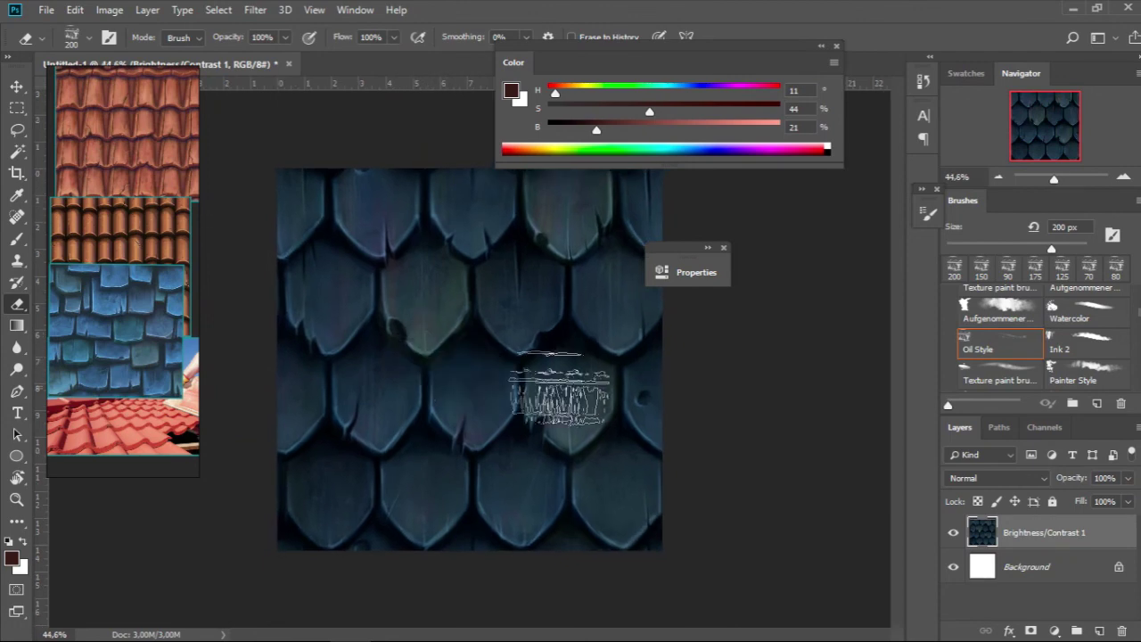
pyautogui.scroll(-3, 473, 397)
pyautogui.scroll(3, 472, 405)
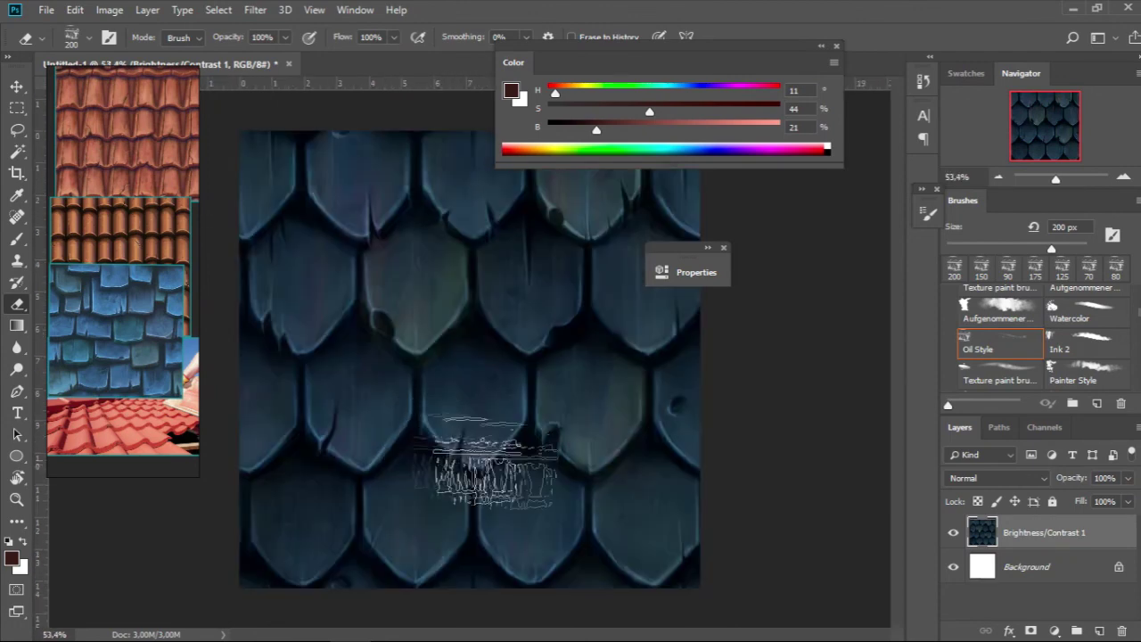
# Step: Add a new empty layer set to Screen blending and choose a Hard Round brush tip
pyautogui.click(1099, 630)
pyautogui.click(1034, 482)
pyautogui.click(972, 193)
pyautogui.scroll(1, 1043, 330)
pyautogui.scroll(1, 1043, 330)
pyautogui.scroll(1, 1043, 330)
pyautogui.click(1087, 298)
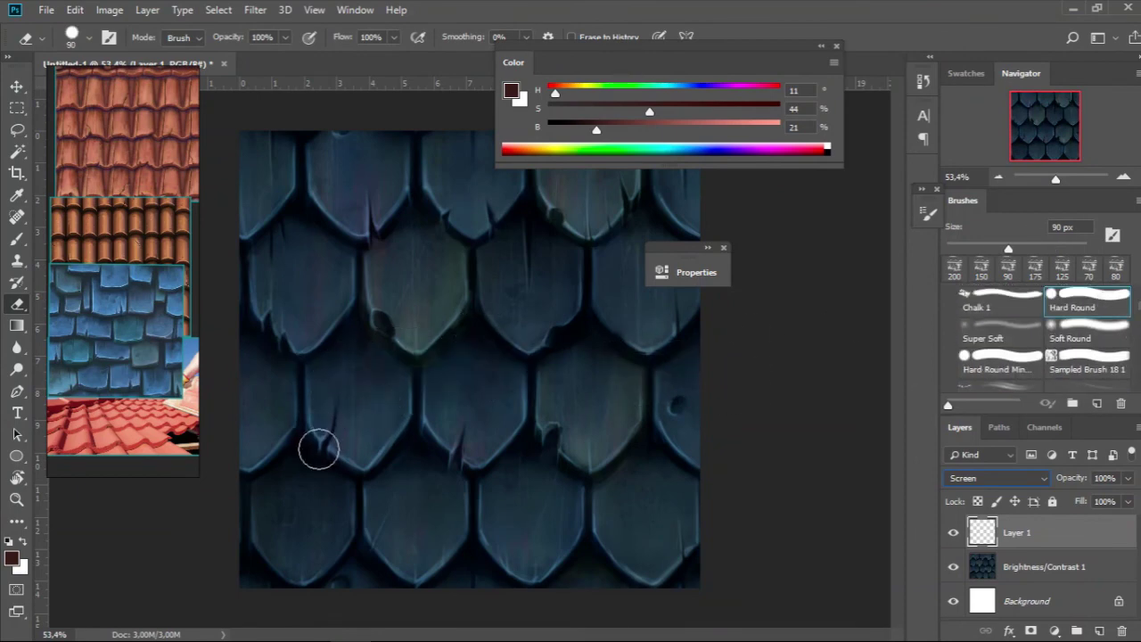
# Step: Set up a 5 px Hard Round brush in a light blue-grey for scratches
pyautogui.press('b')
pyautogui.scroll(1, 1043, 338)
pyautogui.scroll(2, 1043, 339)
pyautogui.click(1088, 298)
pyautogui.press('[')
pyautogui.press('[')
pyautogui.press('[')
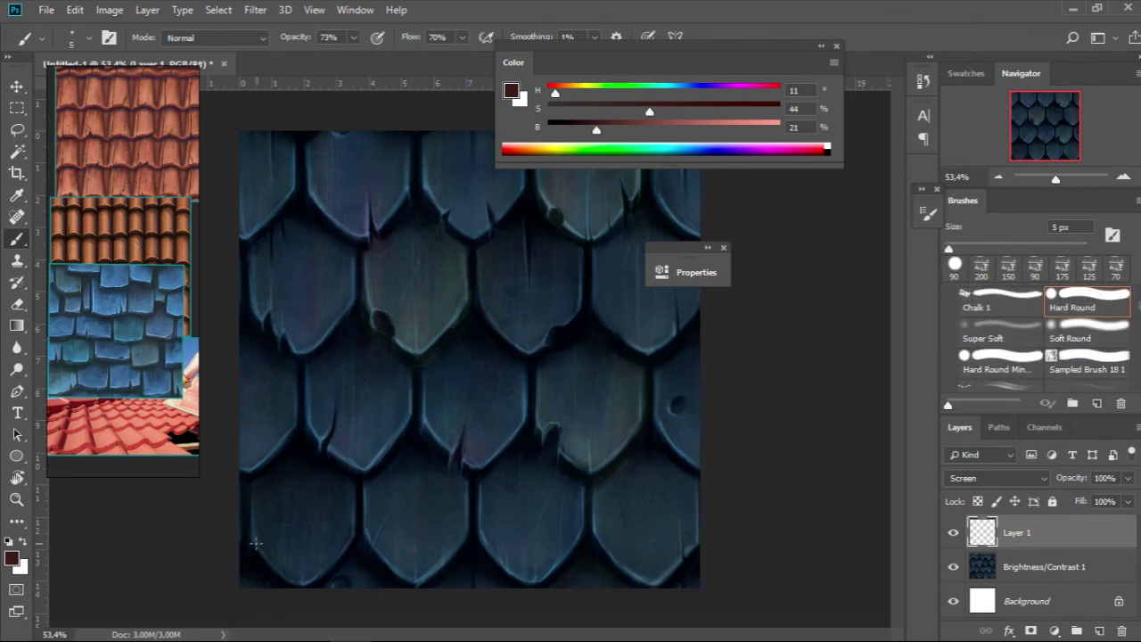
pyautogui.click(697, 91)
pyautogui.moveTo(596, 130)
pyautogui.mouseDown()
pyautogui.moveTo(701, 130)
pyautogui.moveTo(608, 110)
pyautogui.mouseUp()
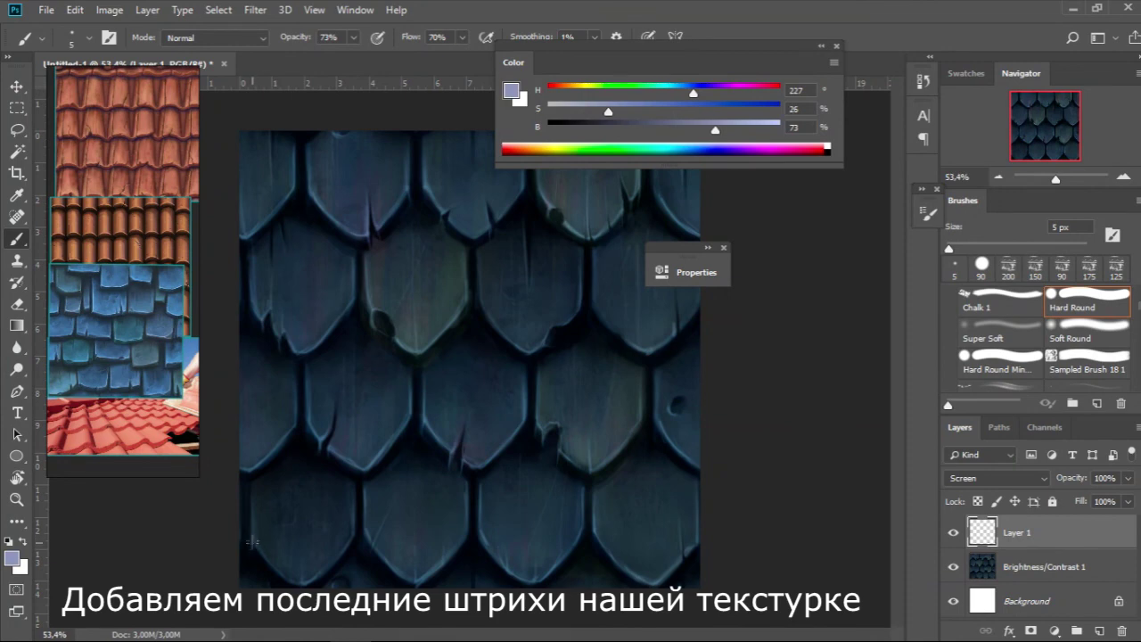
# Step: Sample a dark blue from the shingles, use a 6 px brush, and merge the scratches down
pyautogui.keyDown('alt'); pyautogui.click(258, 528); pyautogui.keyUp('alt')
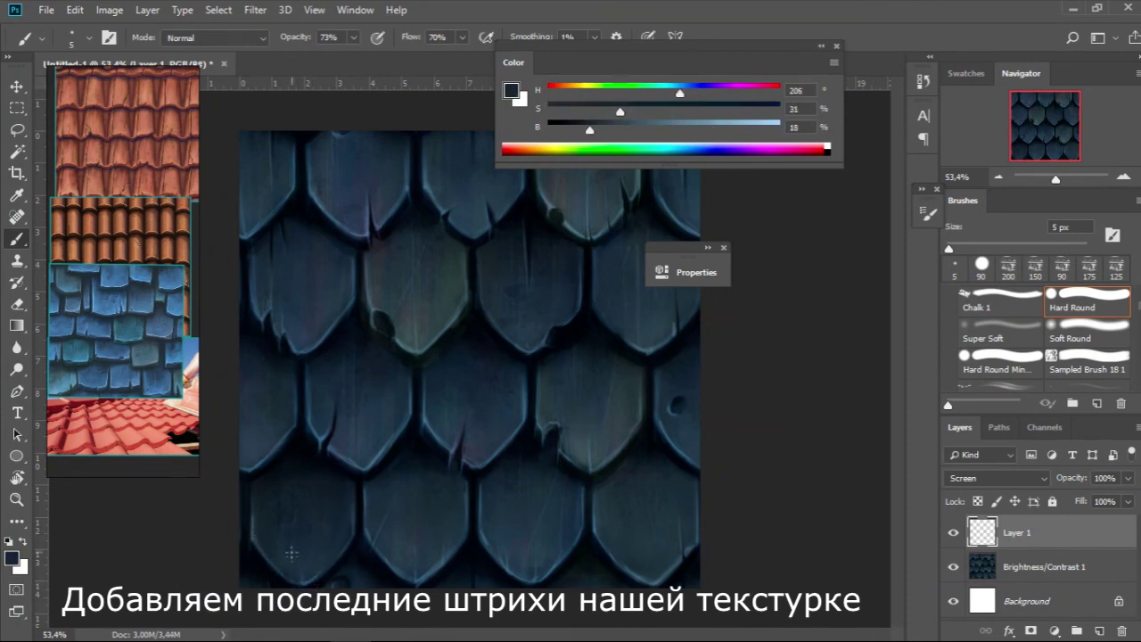
pyautogui.press(']')
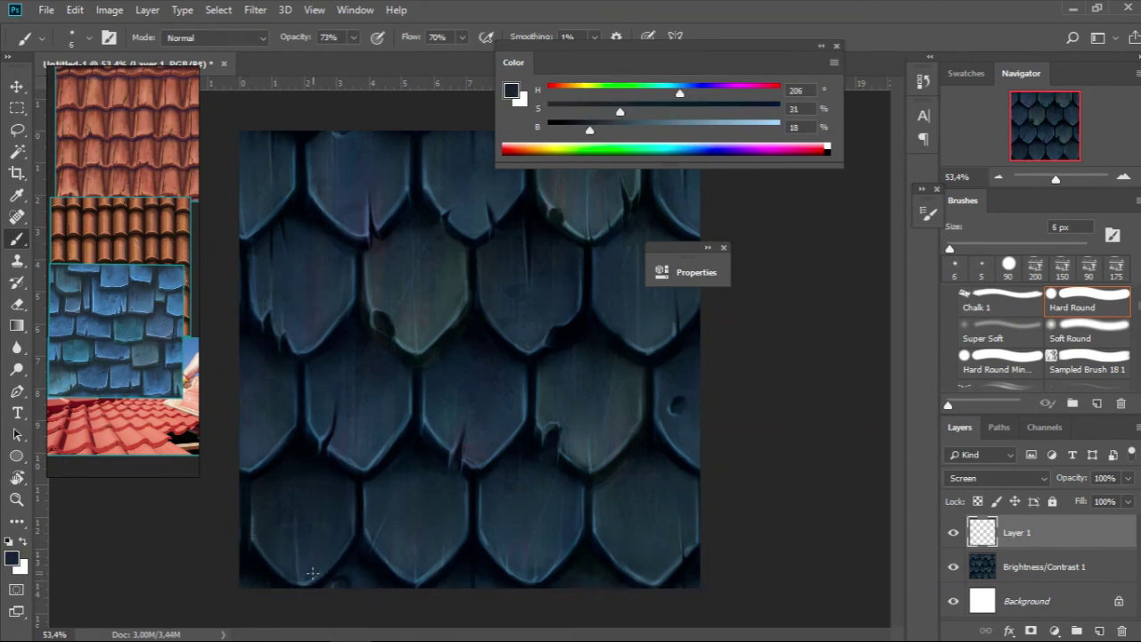
pyautogui.keyDown('alt'); pyautogui.scroll(-5, 453, 300); pyautogui.keyUp('alt')
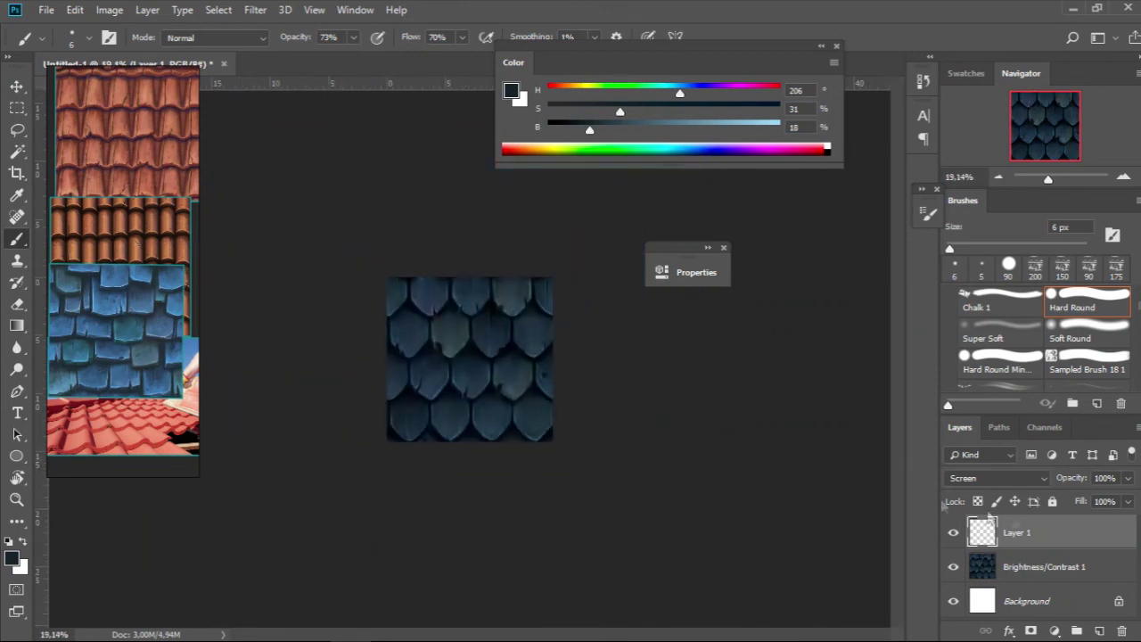
pyautogui.hotkey('ctrl', 'e')
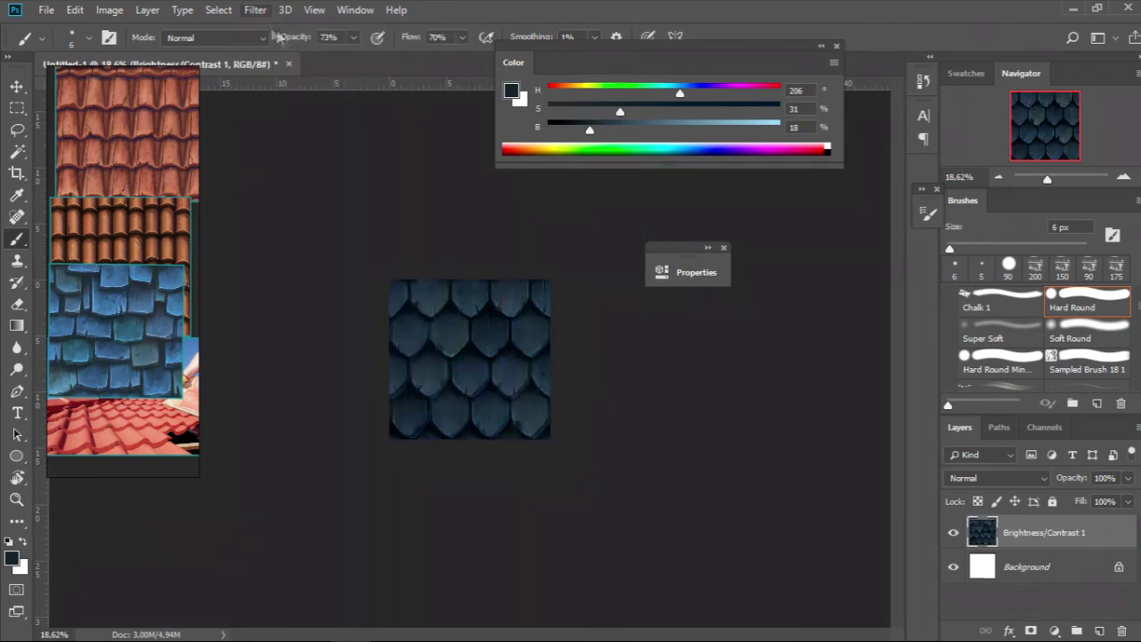
# Step: Reapply the Offset filter seven times (Ctrl+F) to inspect the shingle tiling for seams
pyautogui.keyDown('alt'); pyautogui.scroll(1, 364, 173); pyautogui.keyUp('alt')
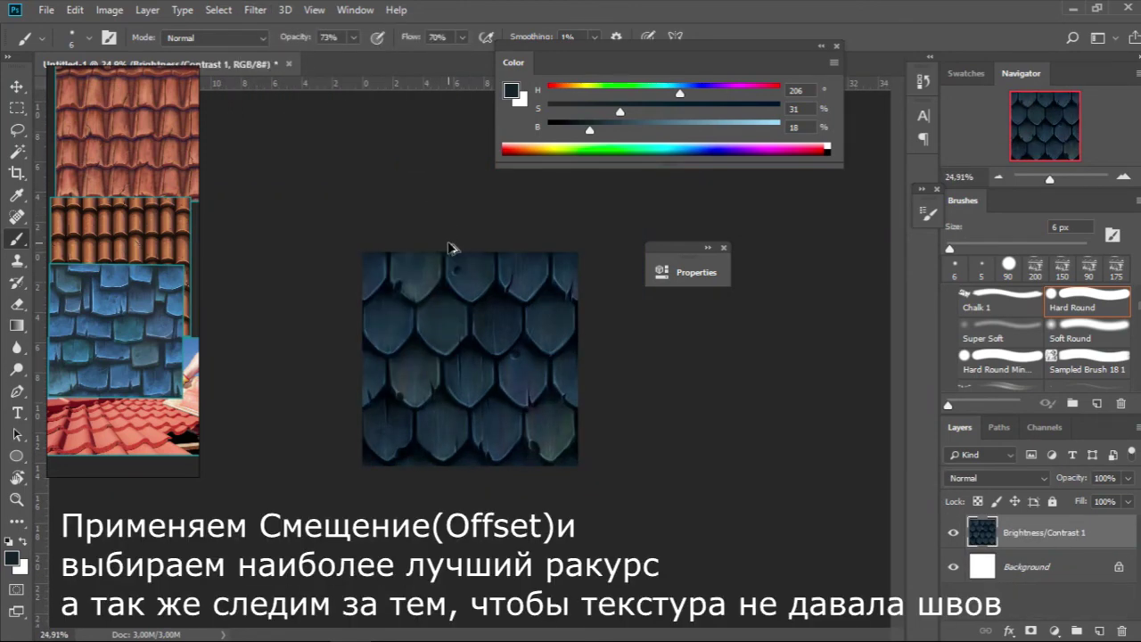
pyautogui.hotkey('ctrl', 'f')
pyautogui.hotkey('ctrl', 'f')
pyautogui.hotkey('ctrl', 'f')
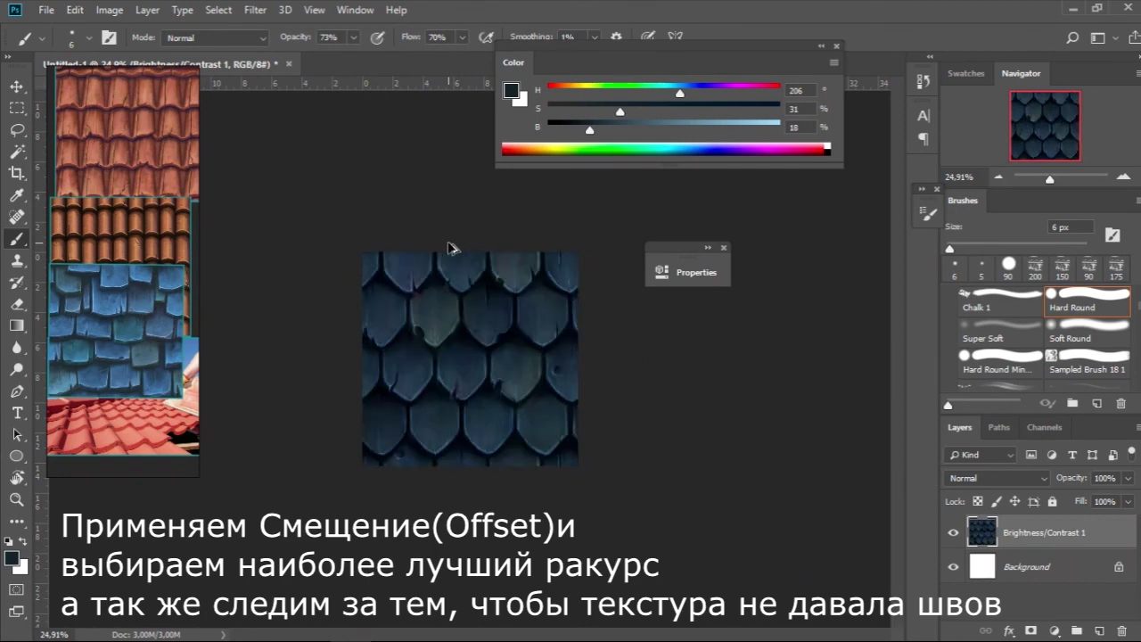
pyautogui.hotkey('ctrl', 'f')
pyautogui.hotkey('ctrl', 'f')
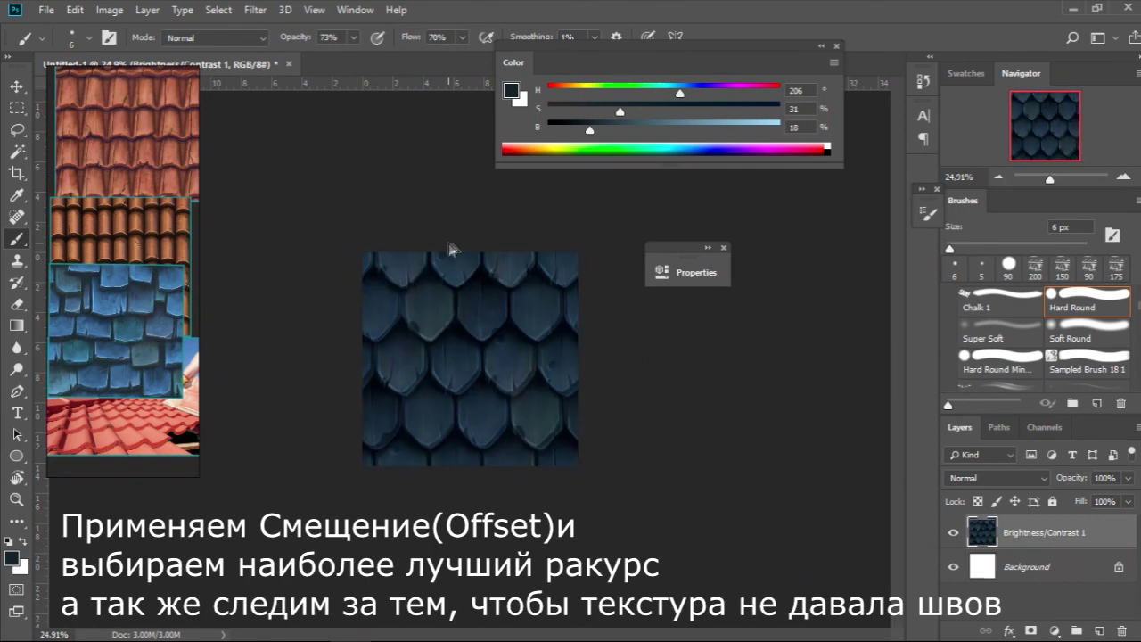
pyautogui.hotkey('ctrl', 'f')
pyautogui.hotkey('ctrl', 'f')
pyautogui.hotkey('ctrl', 'f')
pyautogui.hotkey('ctrl', 'f')
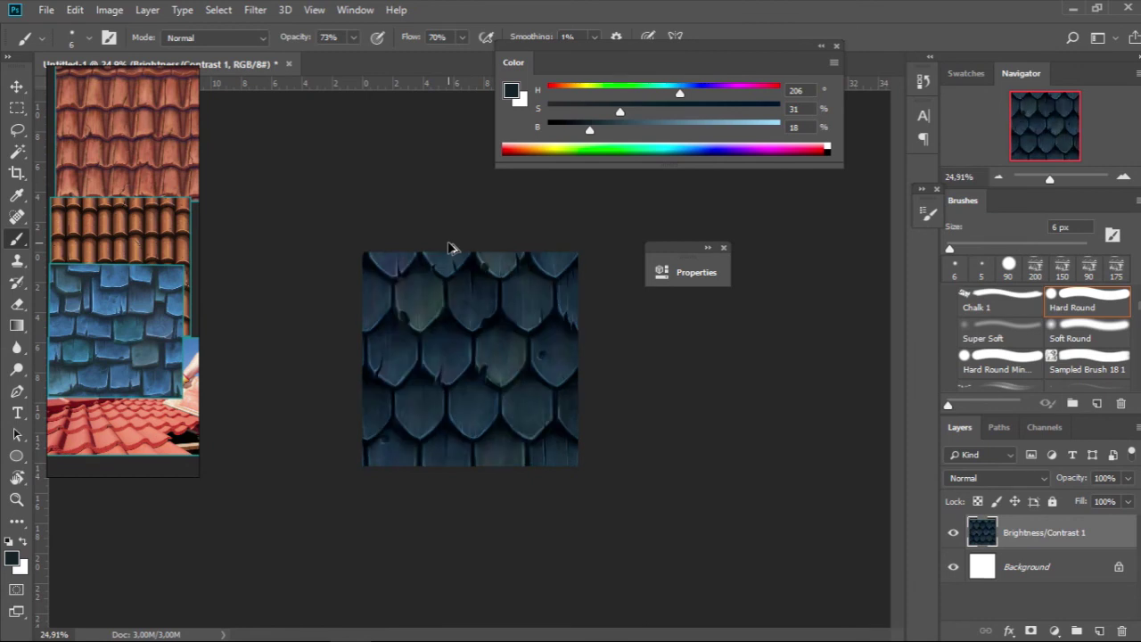
pyautogui.hotkey('ctrl', 'f')
pyautogui.scroll(-1, 519, 311)
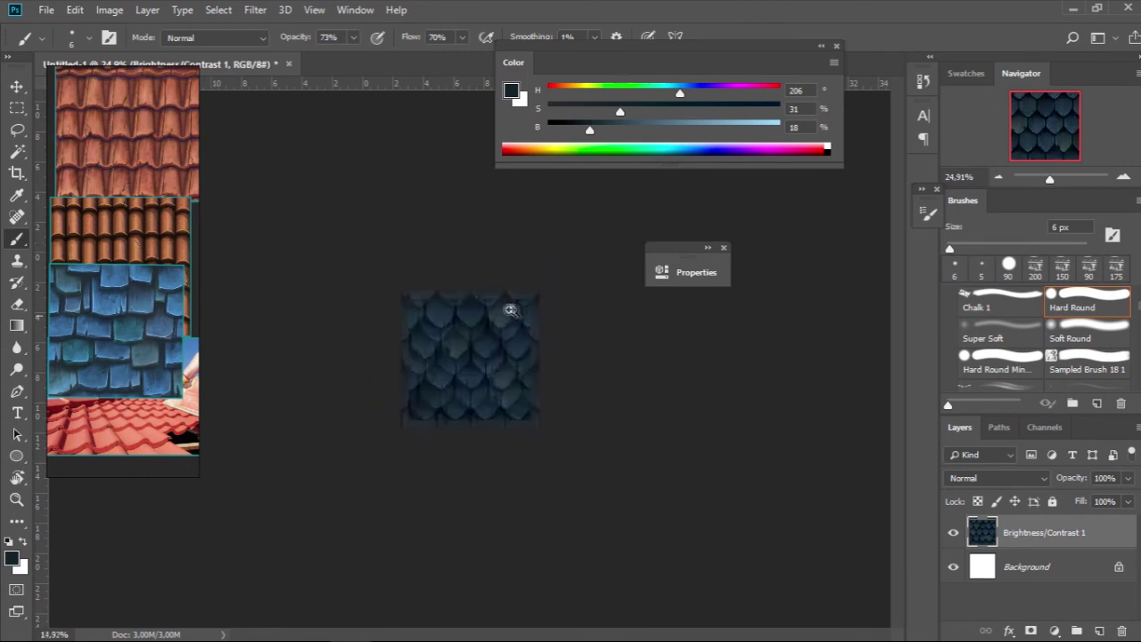
pyautogui.scroll(2, 571, 314)
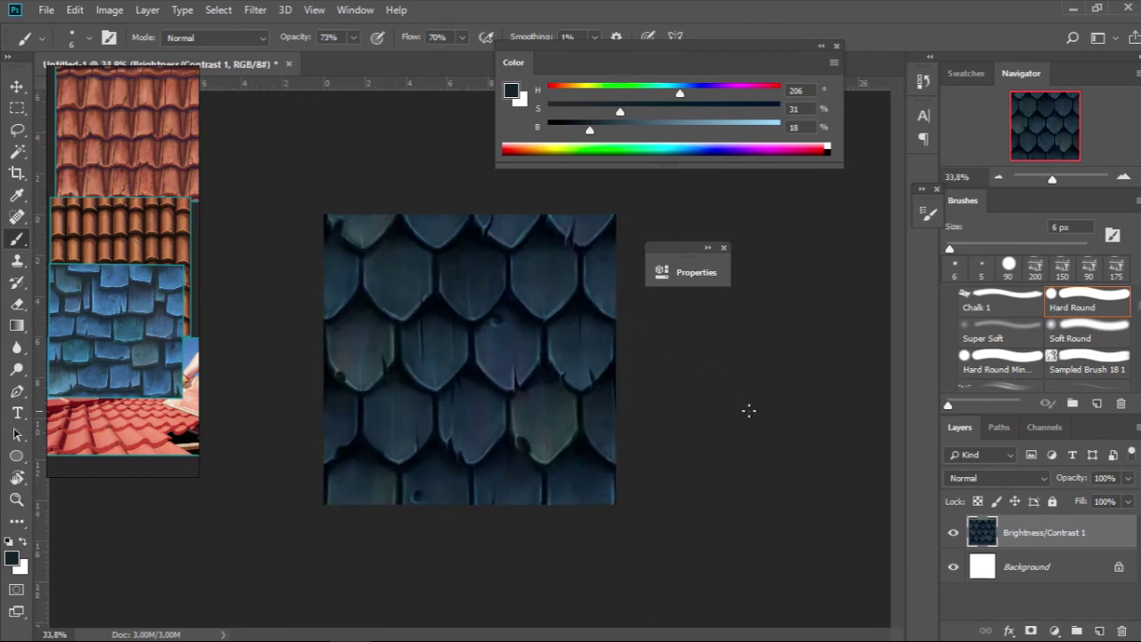
pyautogui.hotkey('ctrl', 'f')
pyautogui.hotkey('ctrl', 'f')
pyautogui.hotkey('ctrl', 'f')
pyautogui.hotkey('ctrl', 'f')
pyautogui.hotkey('ctrl', 'f')
pyautogui.hotkey('ctrl', 'f')
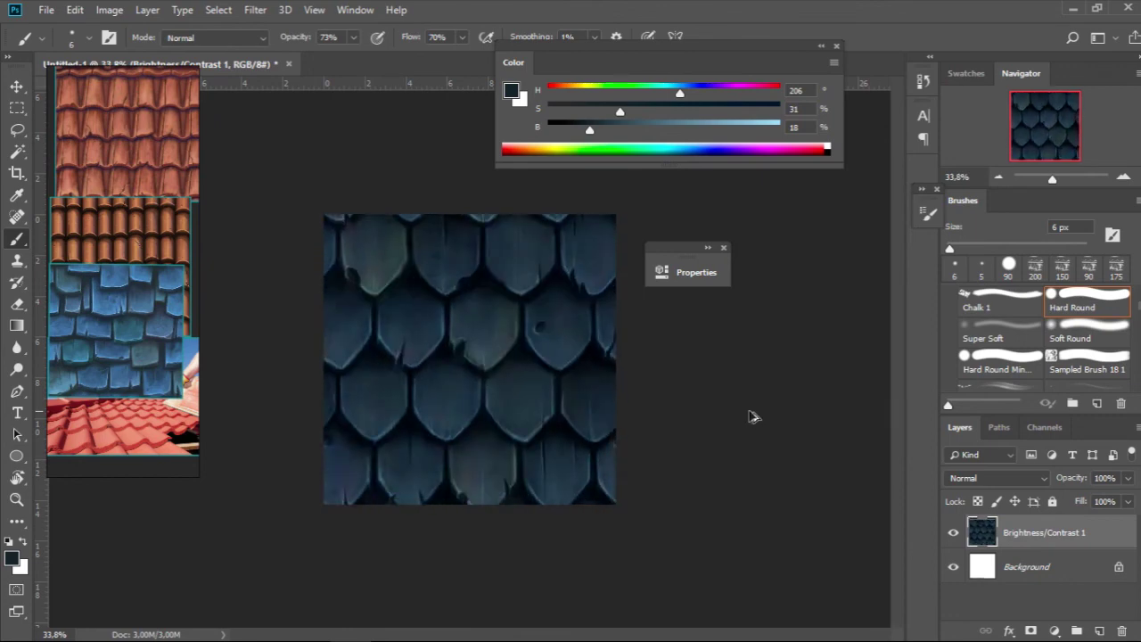
pyautogui.hotkey('ctrl', 'f')
pyautogui.hotkey('ctrl', 'f')
pyautogui.hotkey('ctrl', 'f')
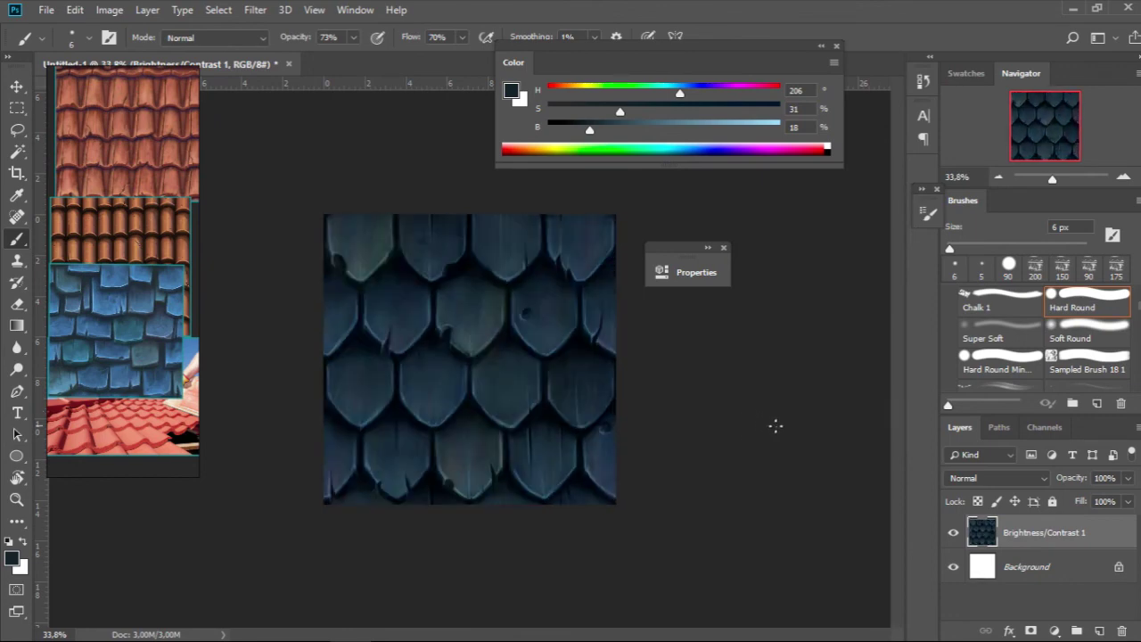
pyautogui.hotkey('ctrl', 'f')
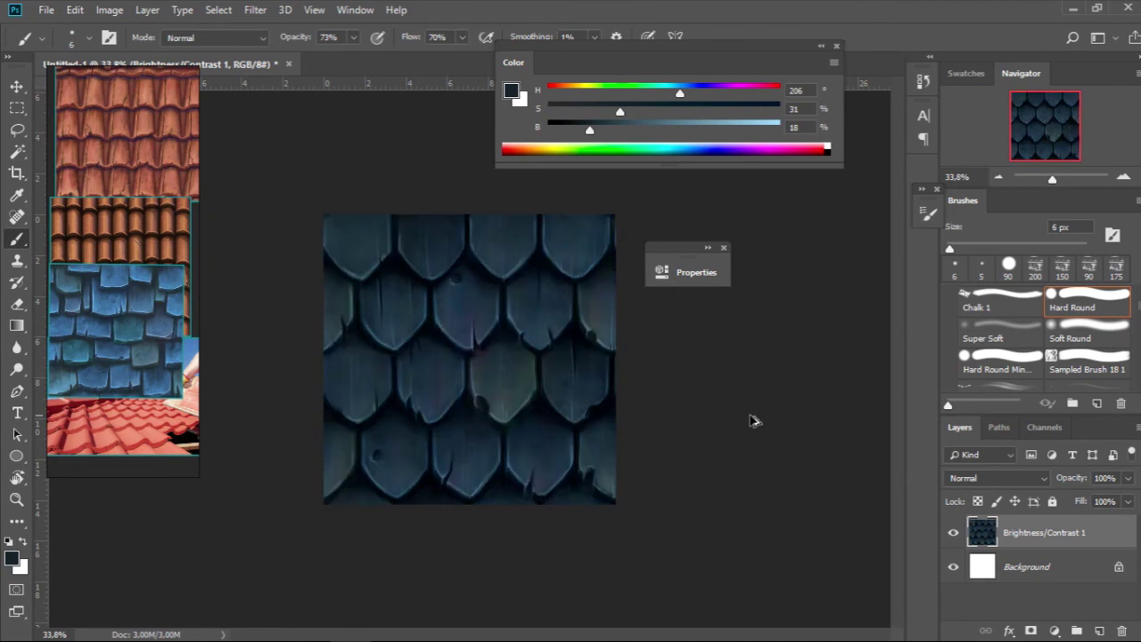